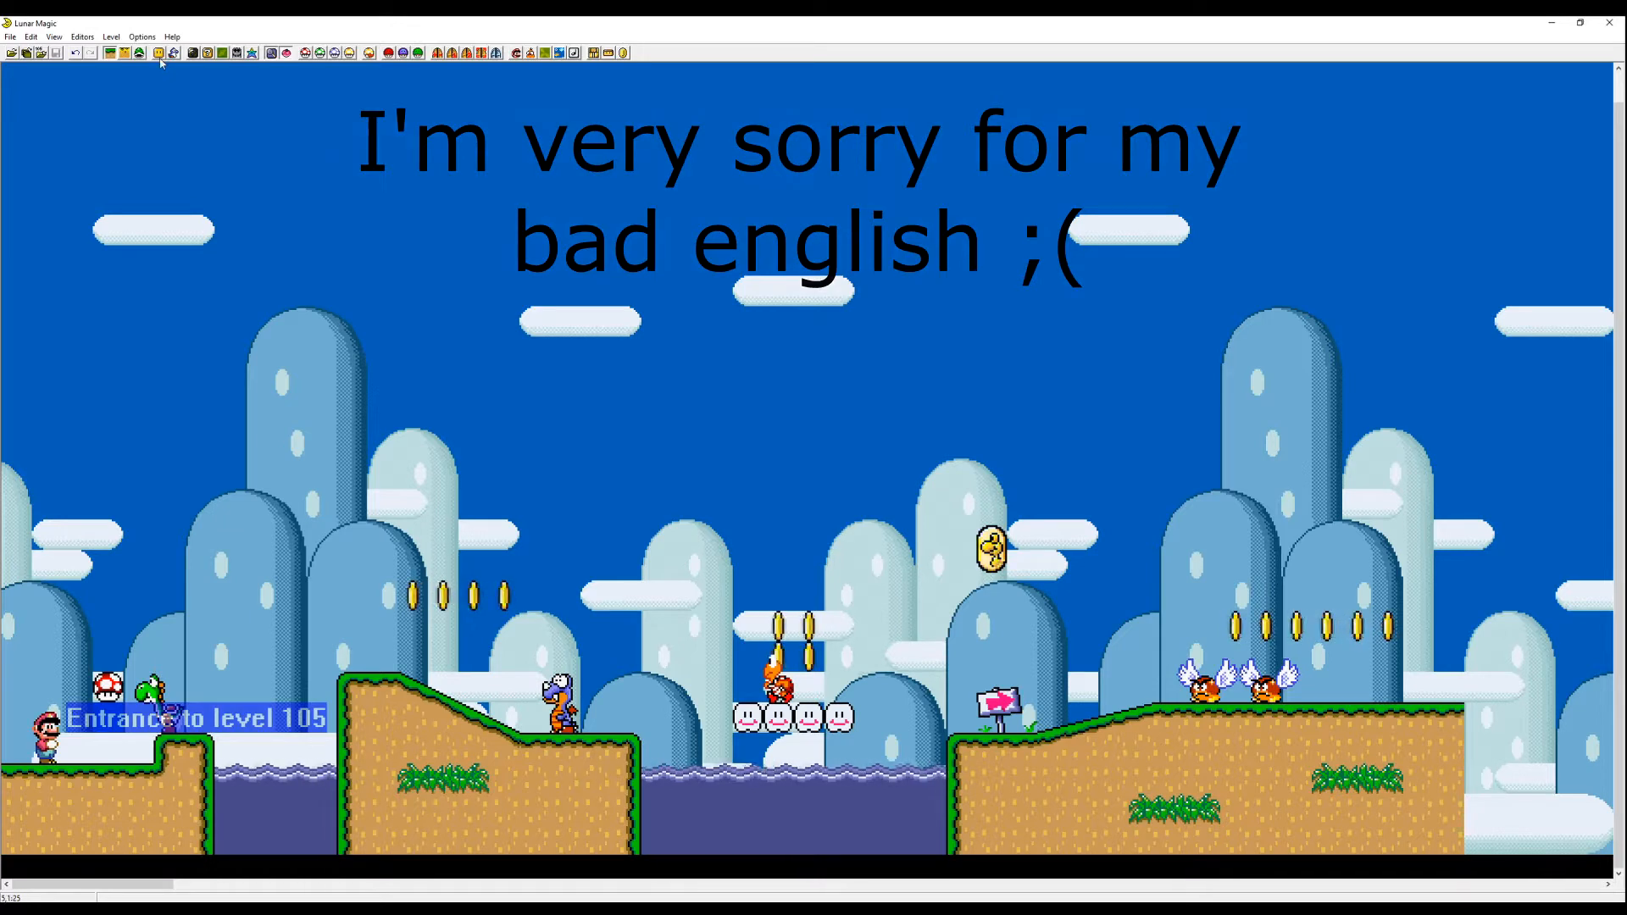
- Open the Add Objects window and switch its list to Direct Map16 Access, showing Map16 page 1 tiles
left_click(158, 53)
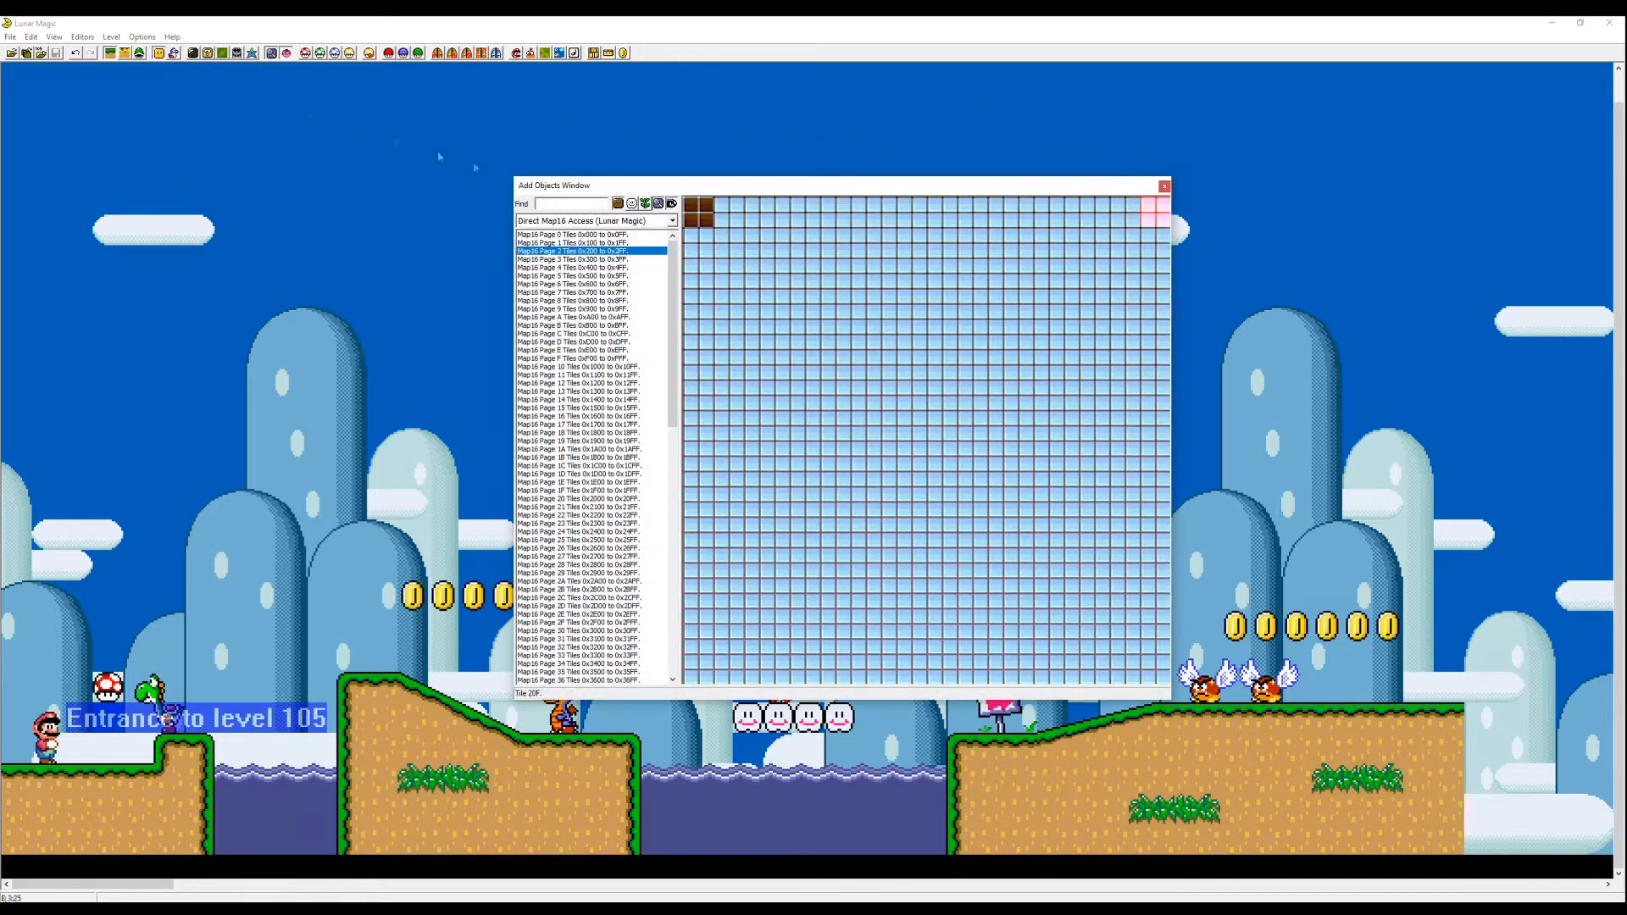
left_click(596, 235)
left_click(589, 220)
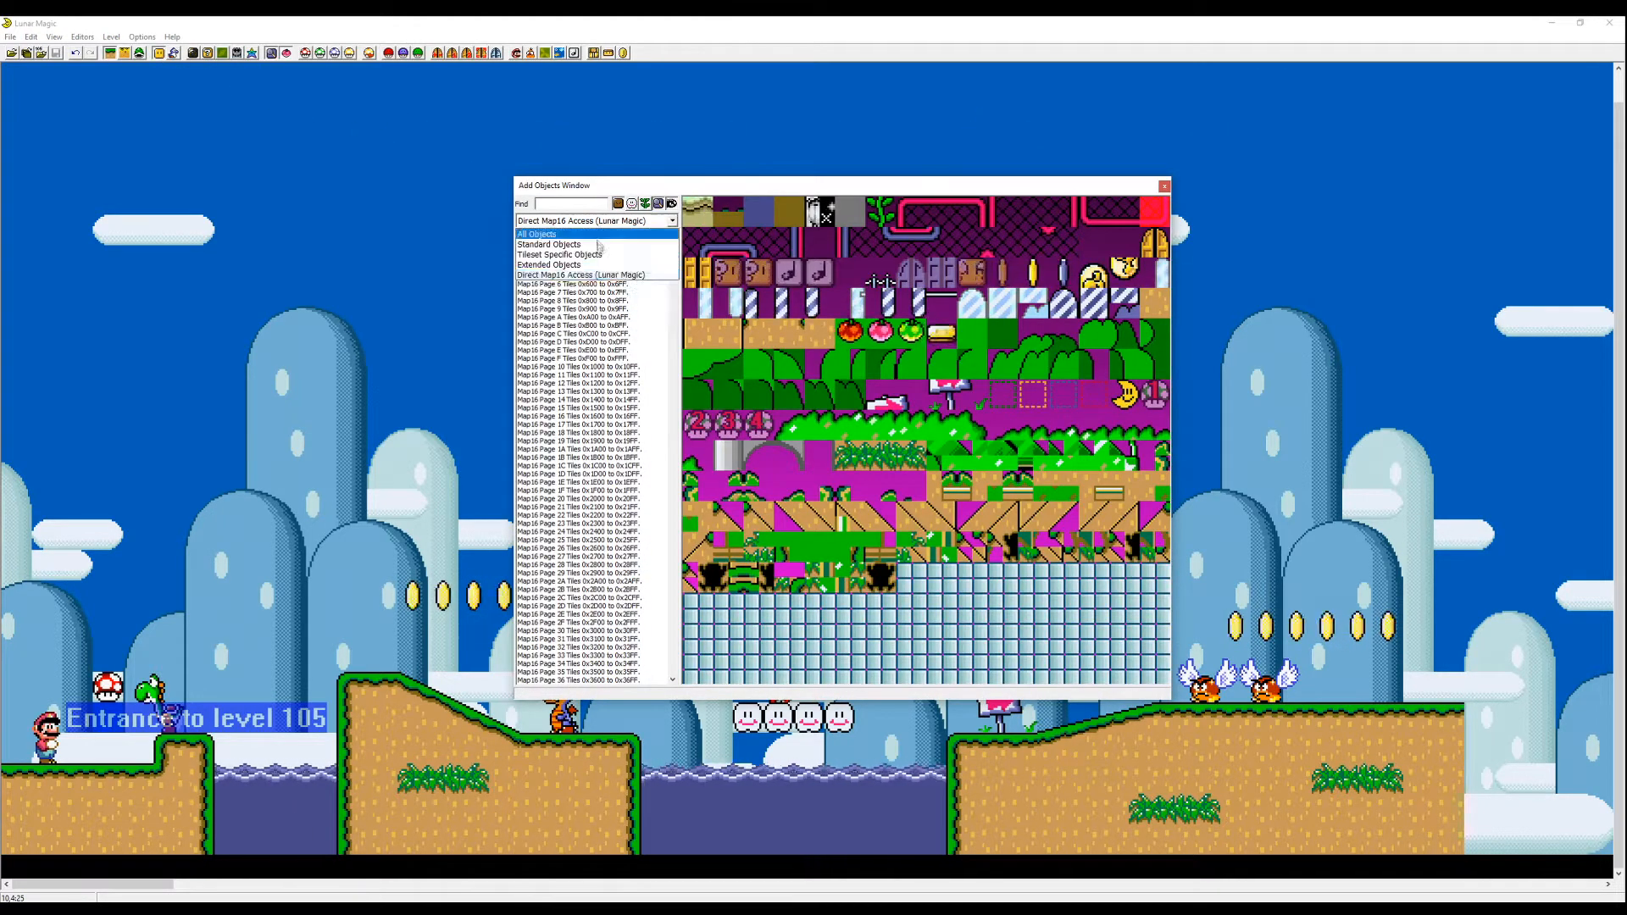
left_click(587, 275)
left_click(599, 243)
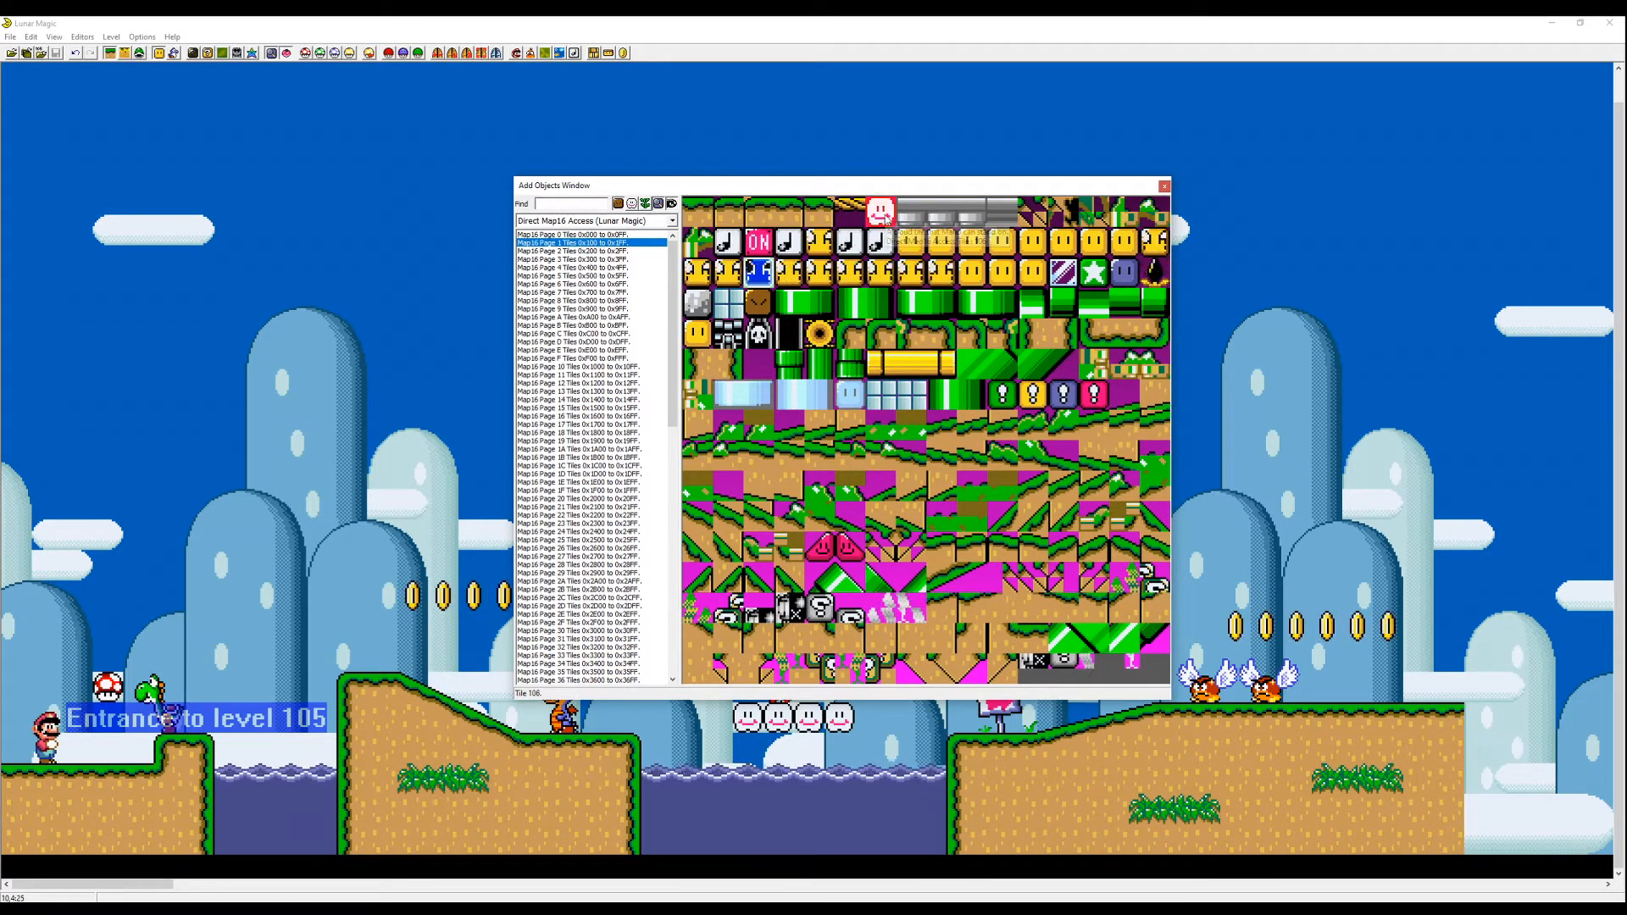
right_click(228, 590)
left_click_drag(240, 593, 291, 593)
key("Delete")
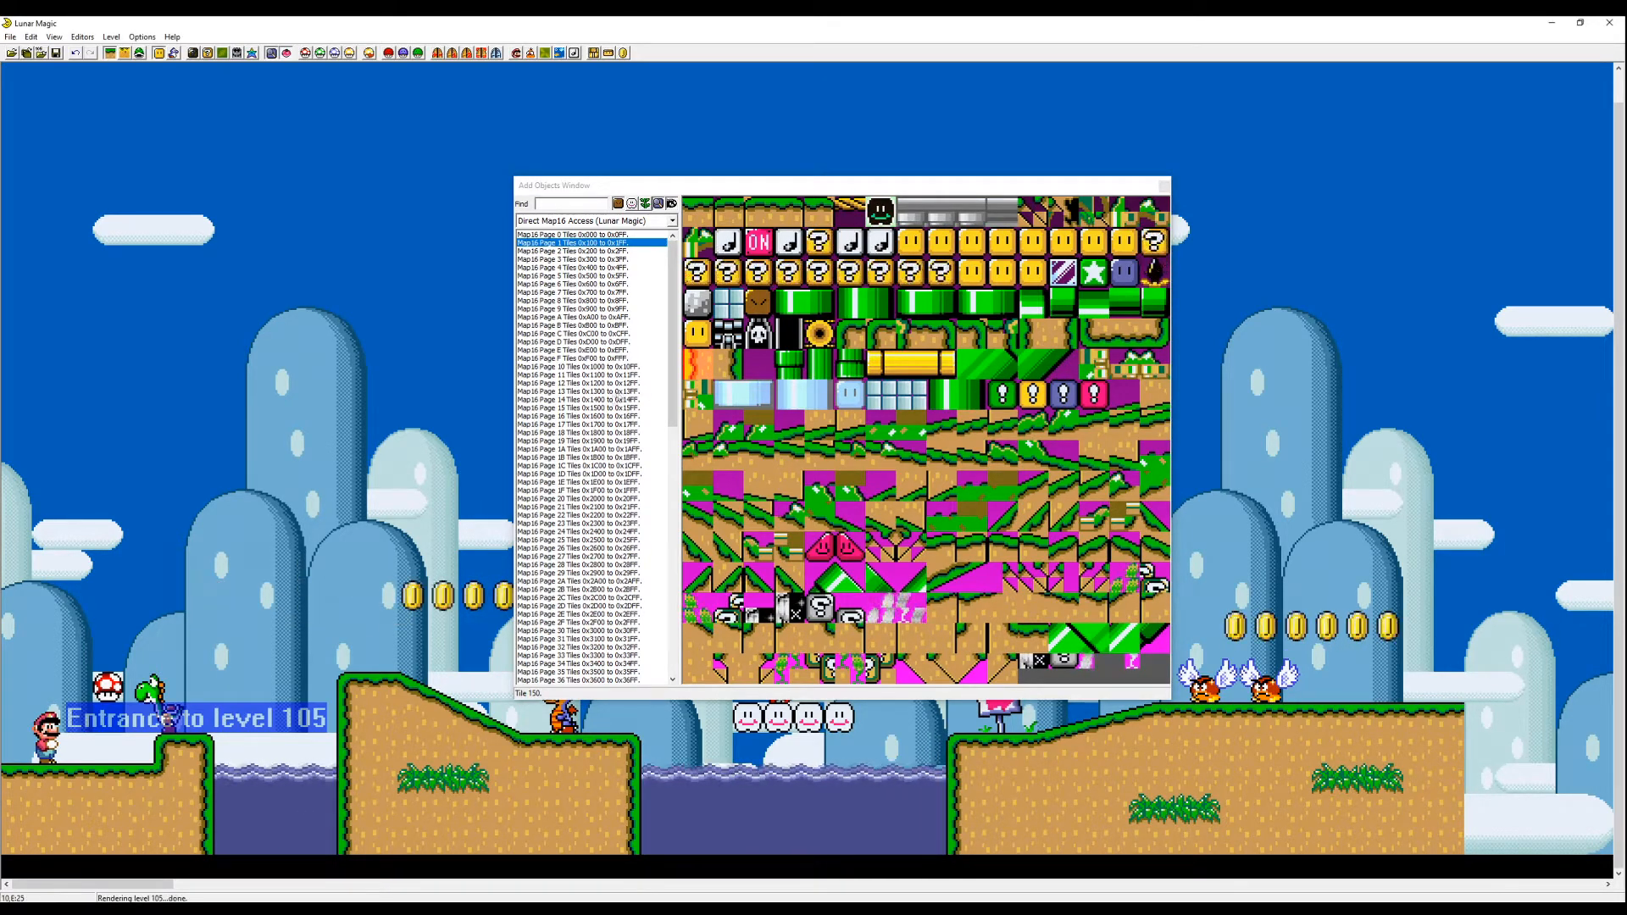
- Browse the other Map16 pages in the object list, then close the Add Objects window
left_click(616, 260)
left_click(619, 269)
left_click(631, 292)
mouse_move(671, 315)
left_mouse_down()
mouse_move(670, 568)
mouse_move(672, 326)
left_mouse_up()
left_click(648, 557)
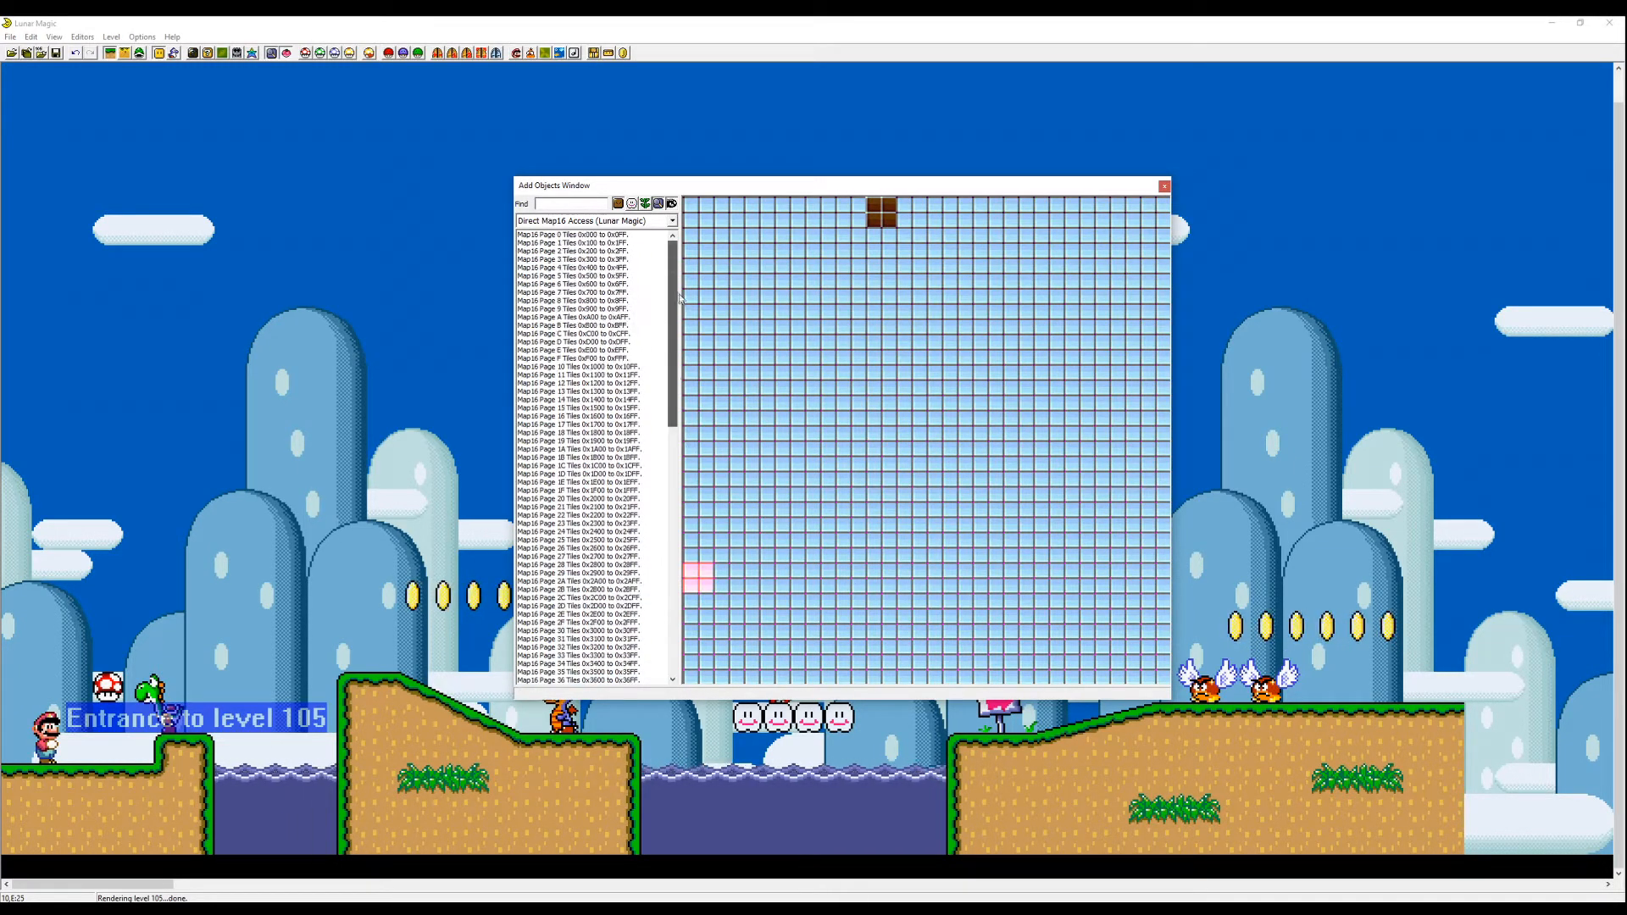
key("Escape")
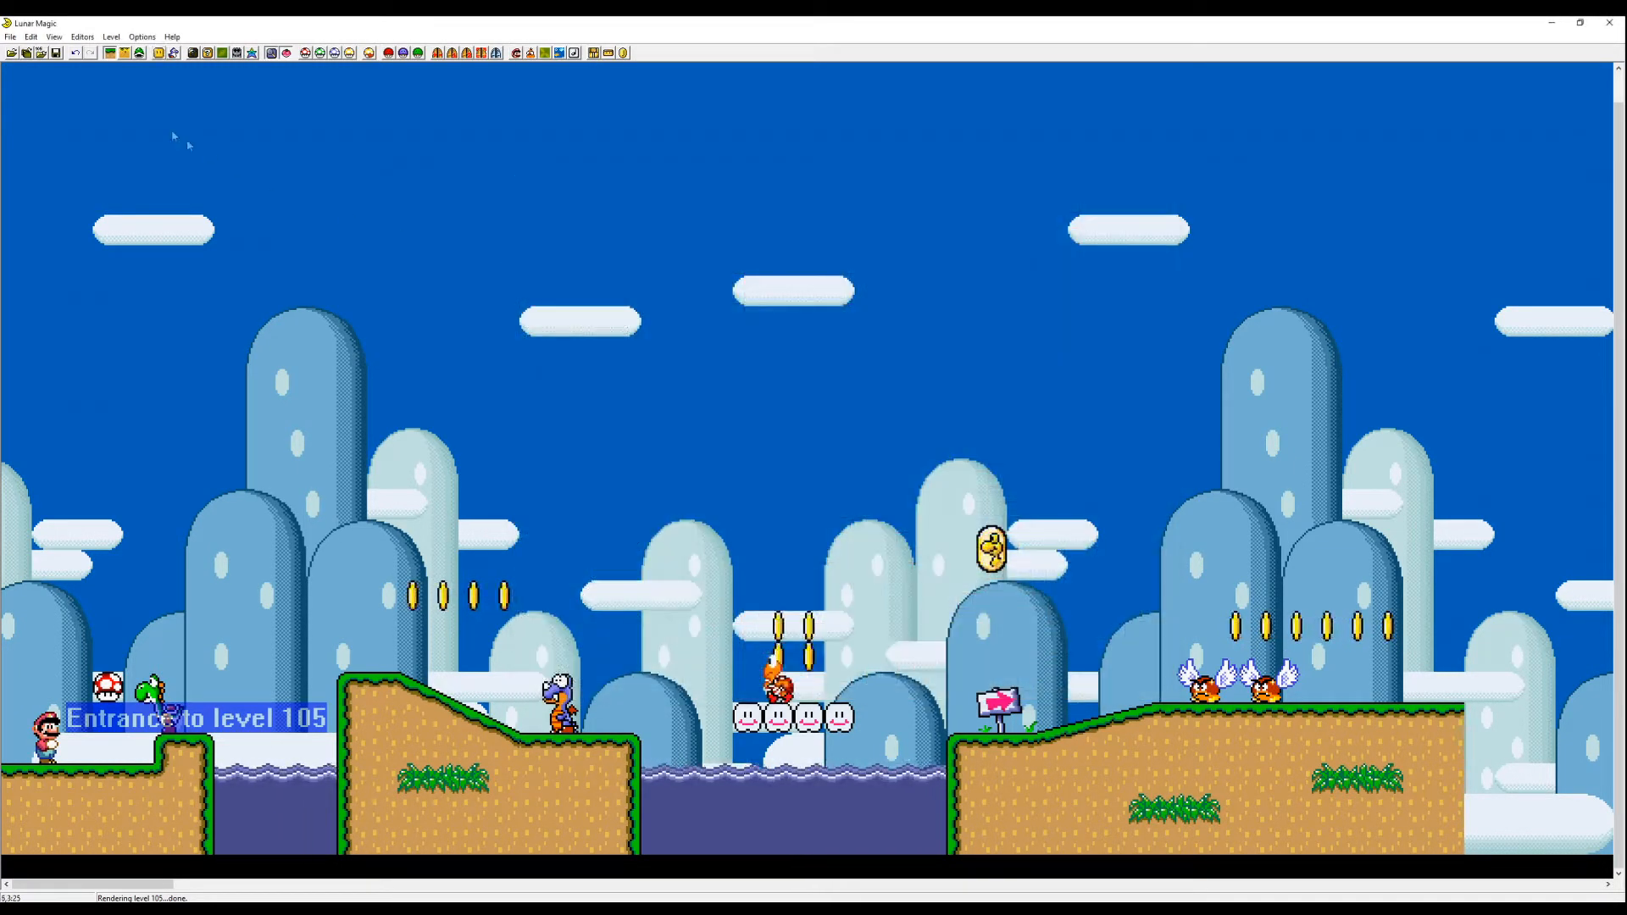
- Open the 16x16 Tile Map Editor and scroll through its tile pages
left_click(208, 54)
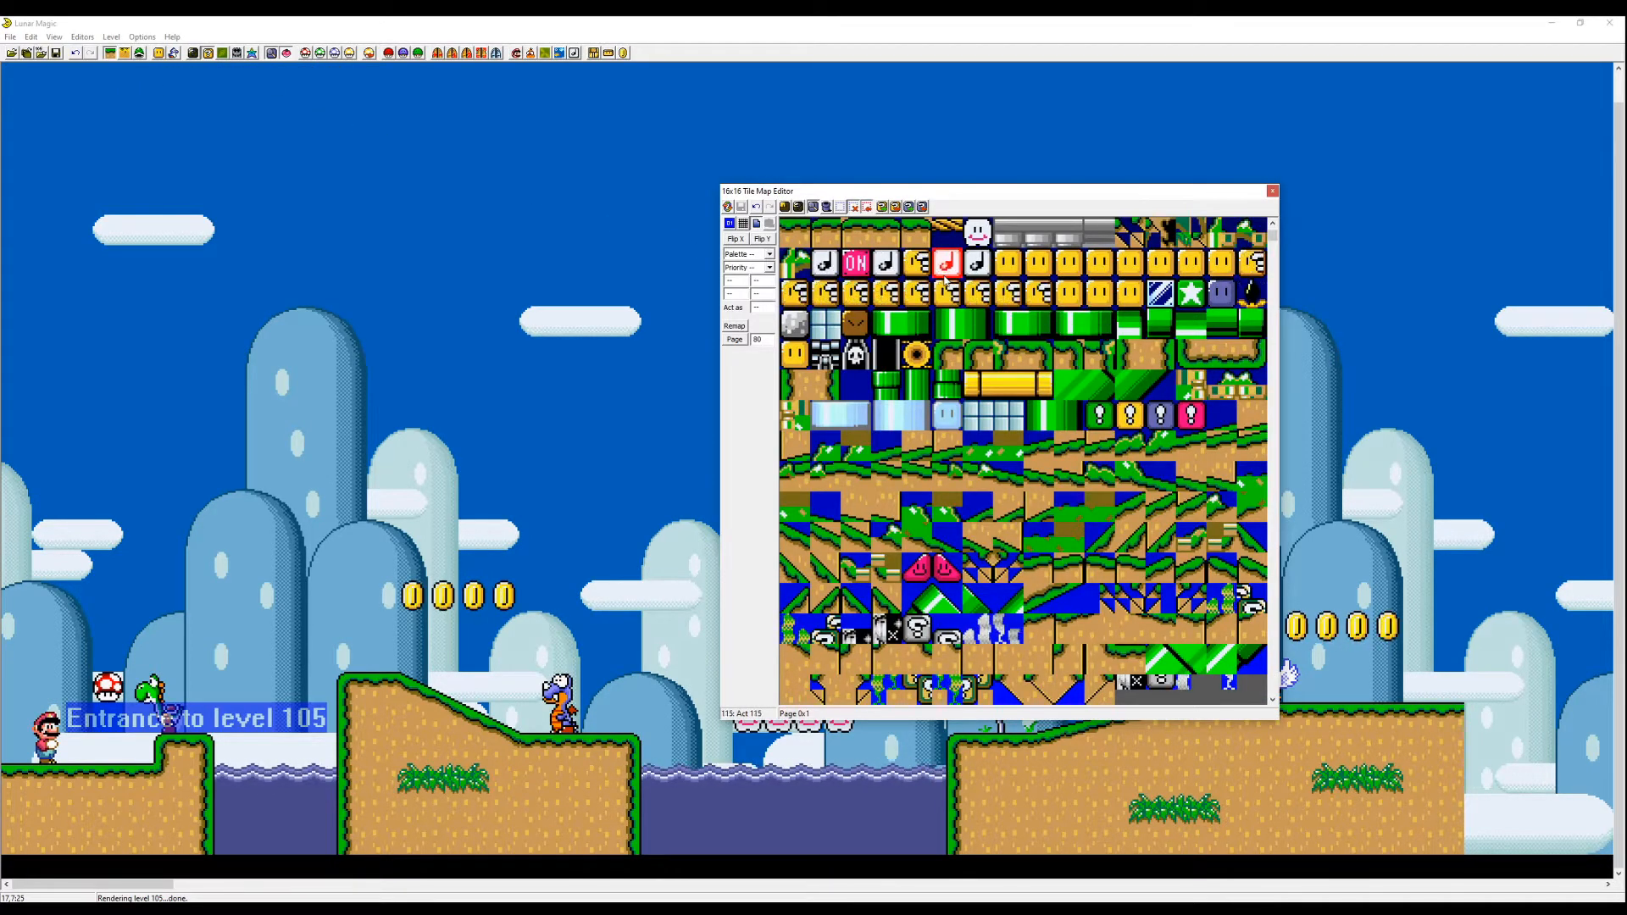
scroll(971, 298, "up", 1)
scroll(972, 298, "down", 2)
scroll(974, 300, "up", 2)
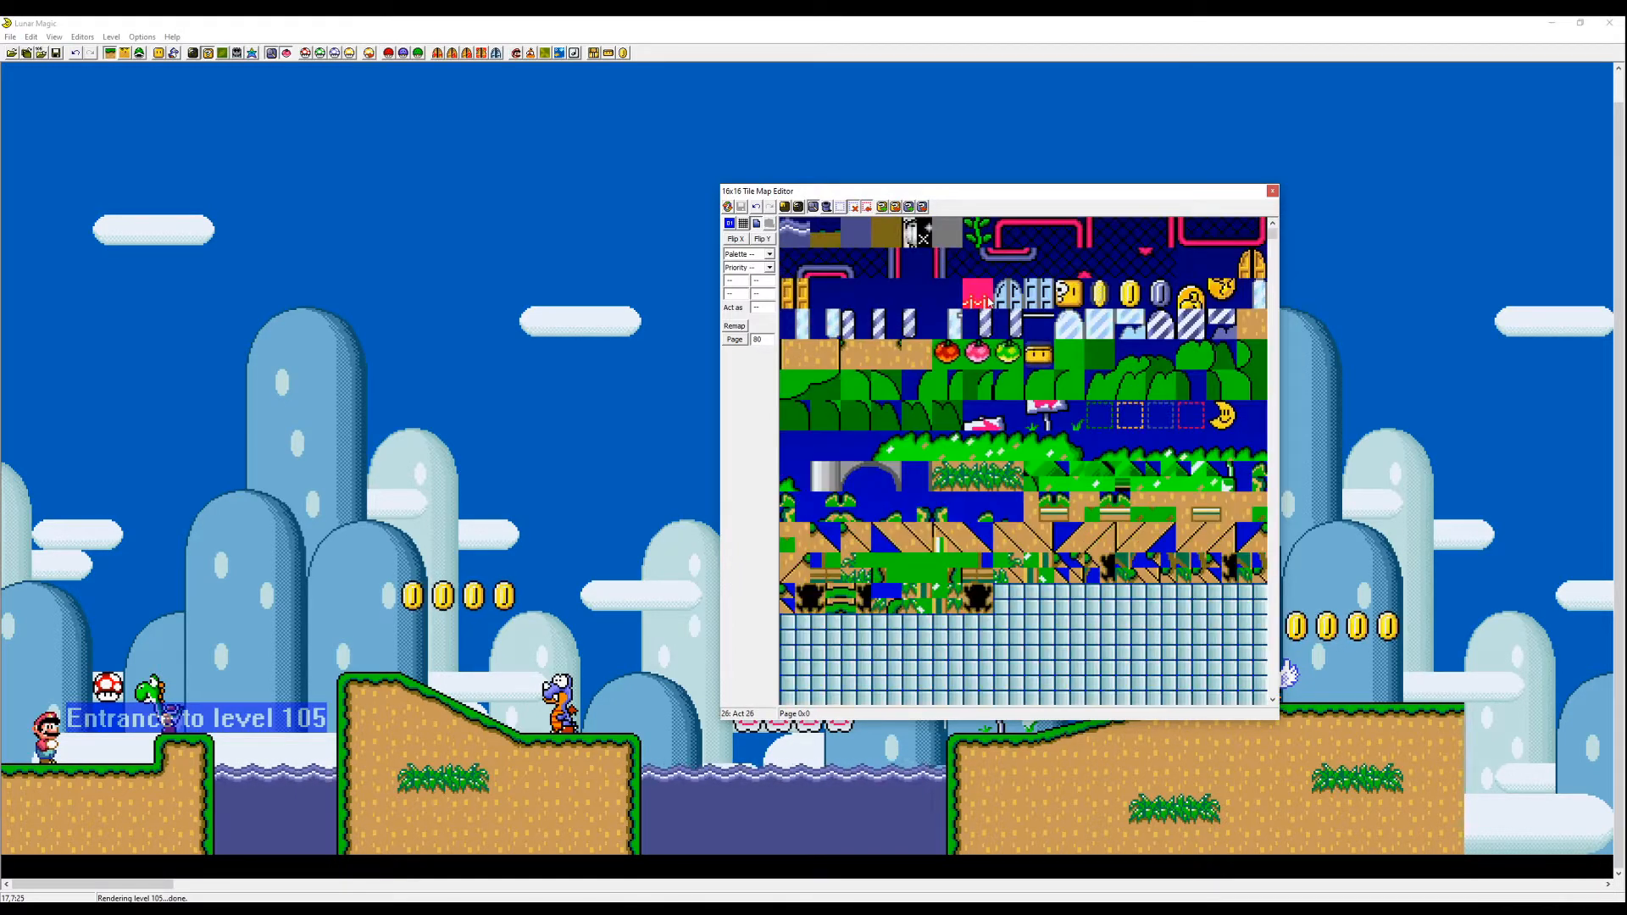
scroll(1004, 301, "down", 1)
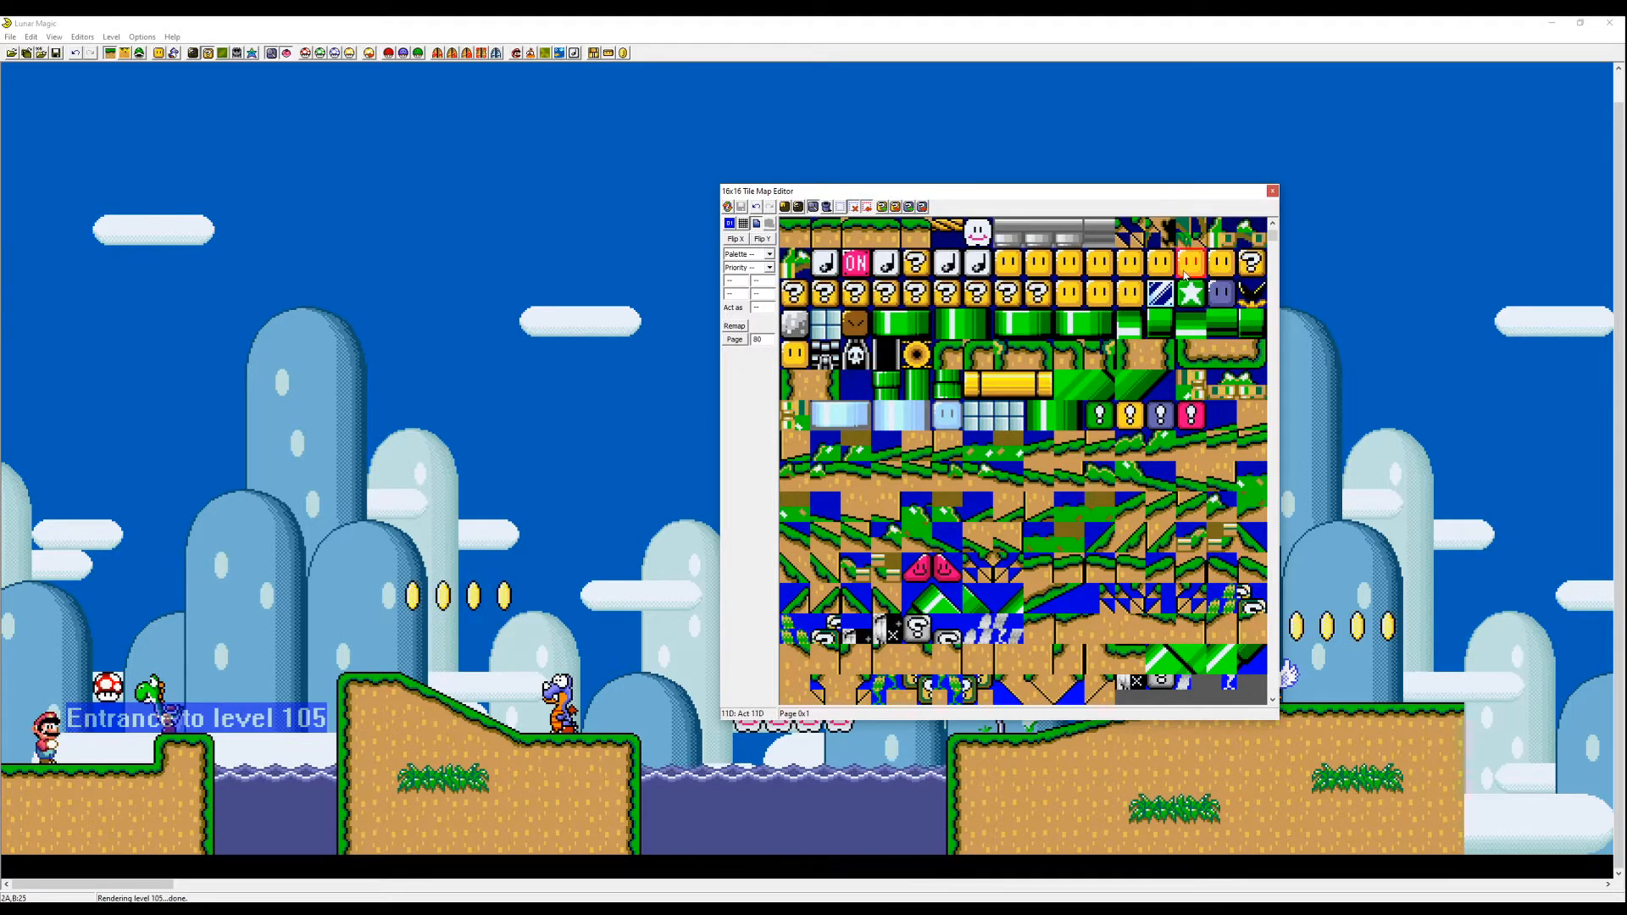
- Select the grey cement block tile on Map16 page 1, go to page 2, and save the Map16 data to the ROM
left_click(711, 472)
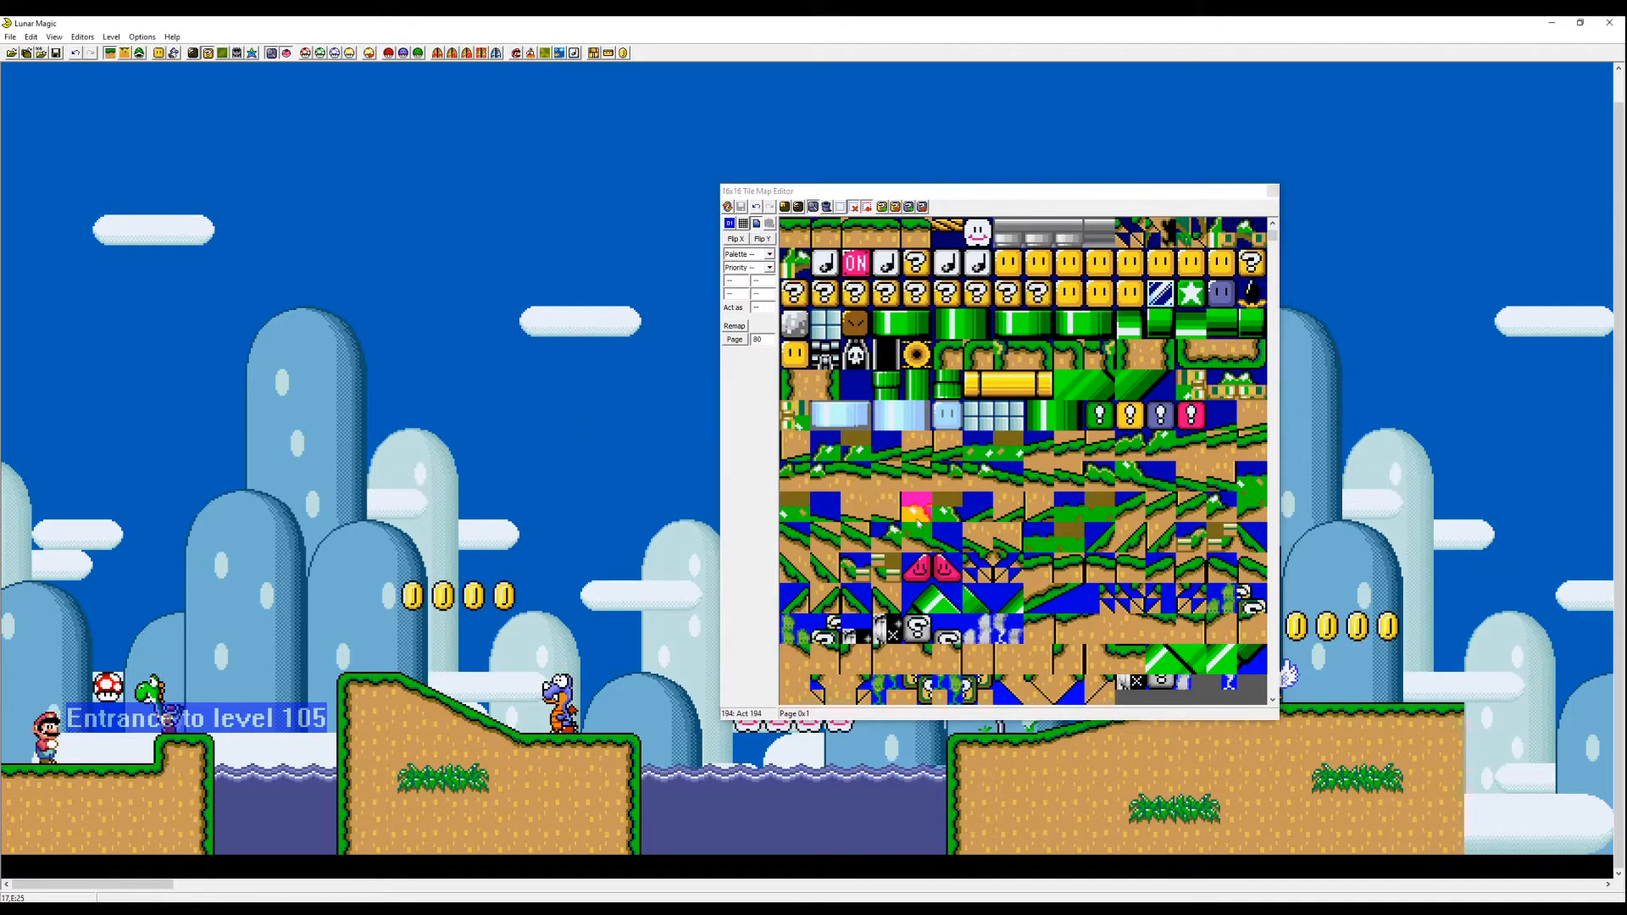
left_click(800, 331)
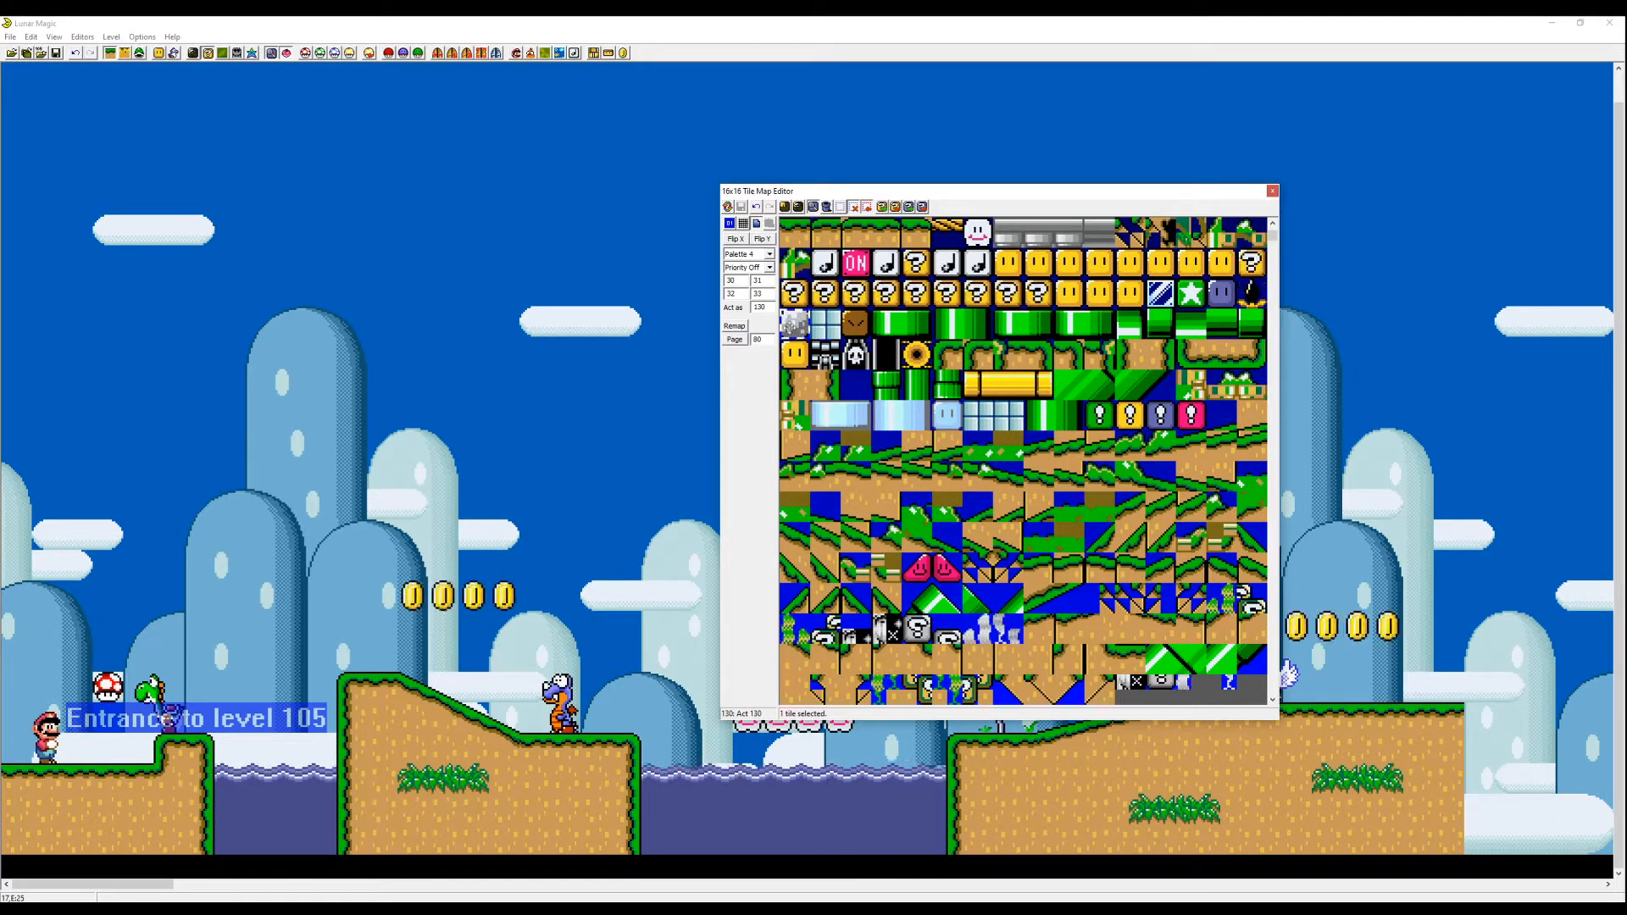
key("Page_Down")
key("Page_Up")
key("Page_Down")
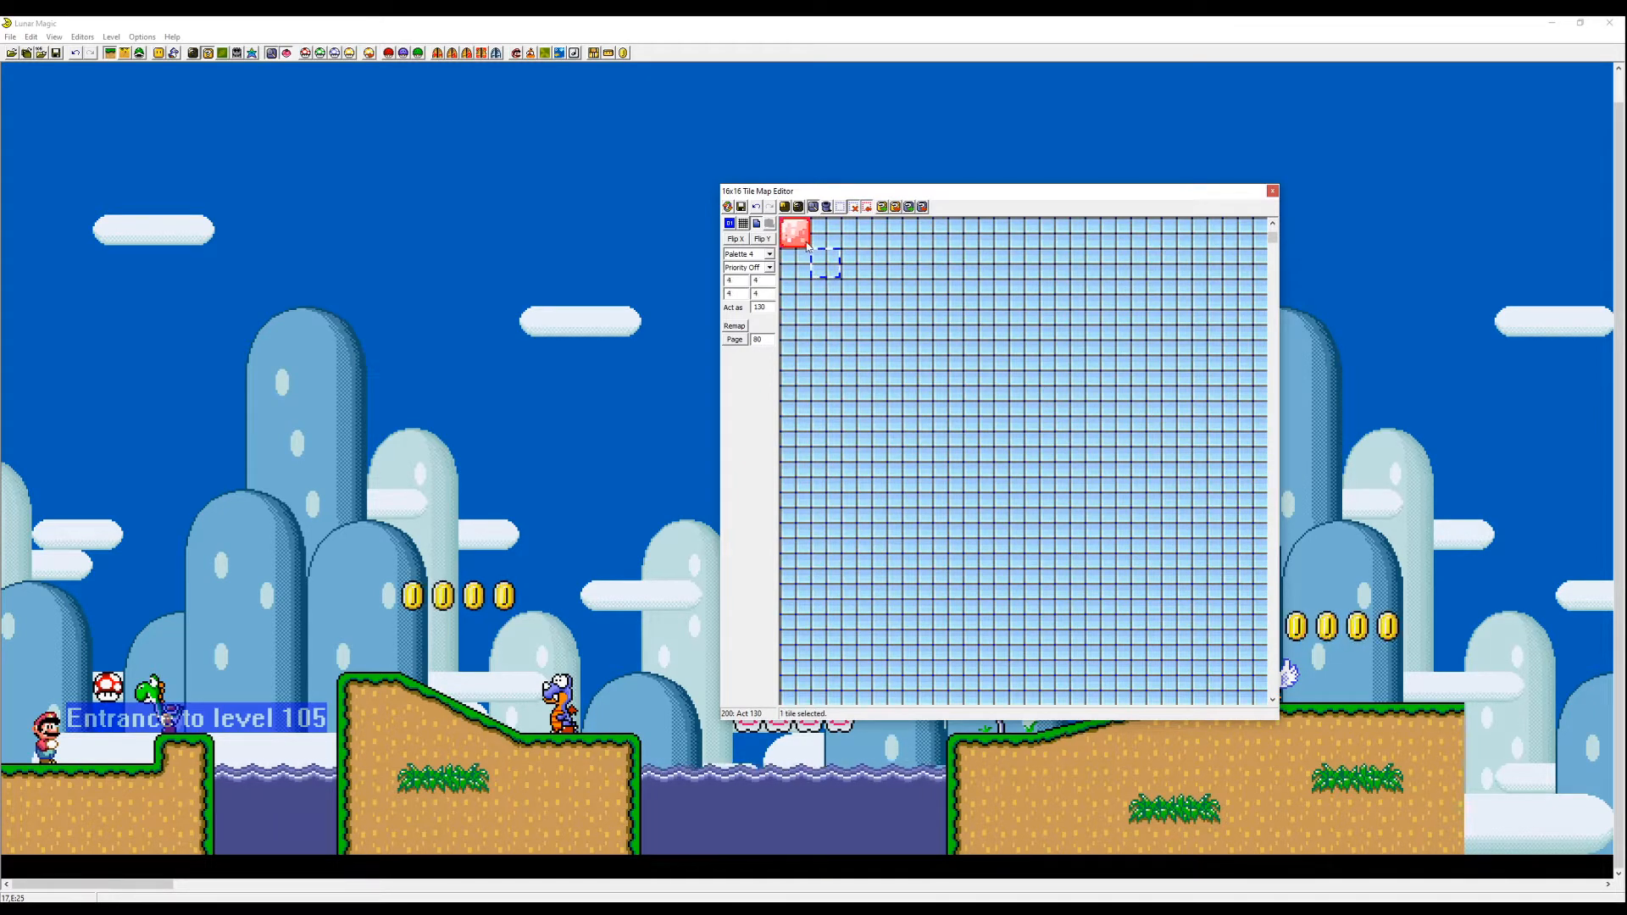
left_click(58, 54)
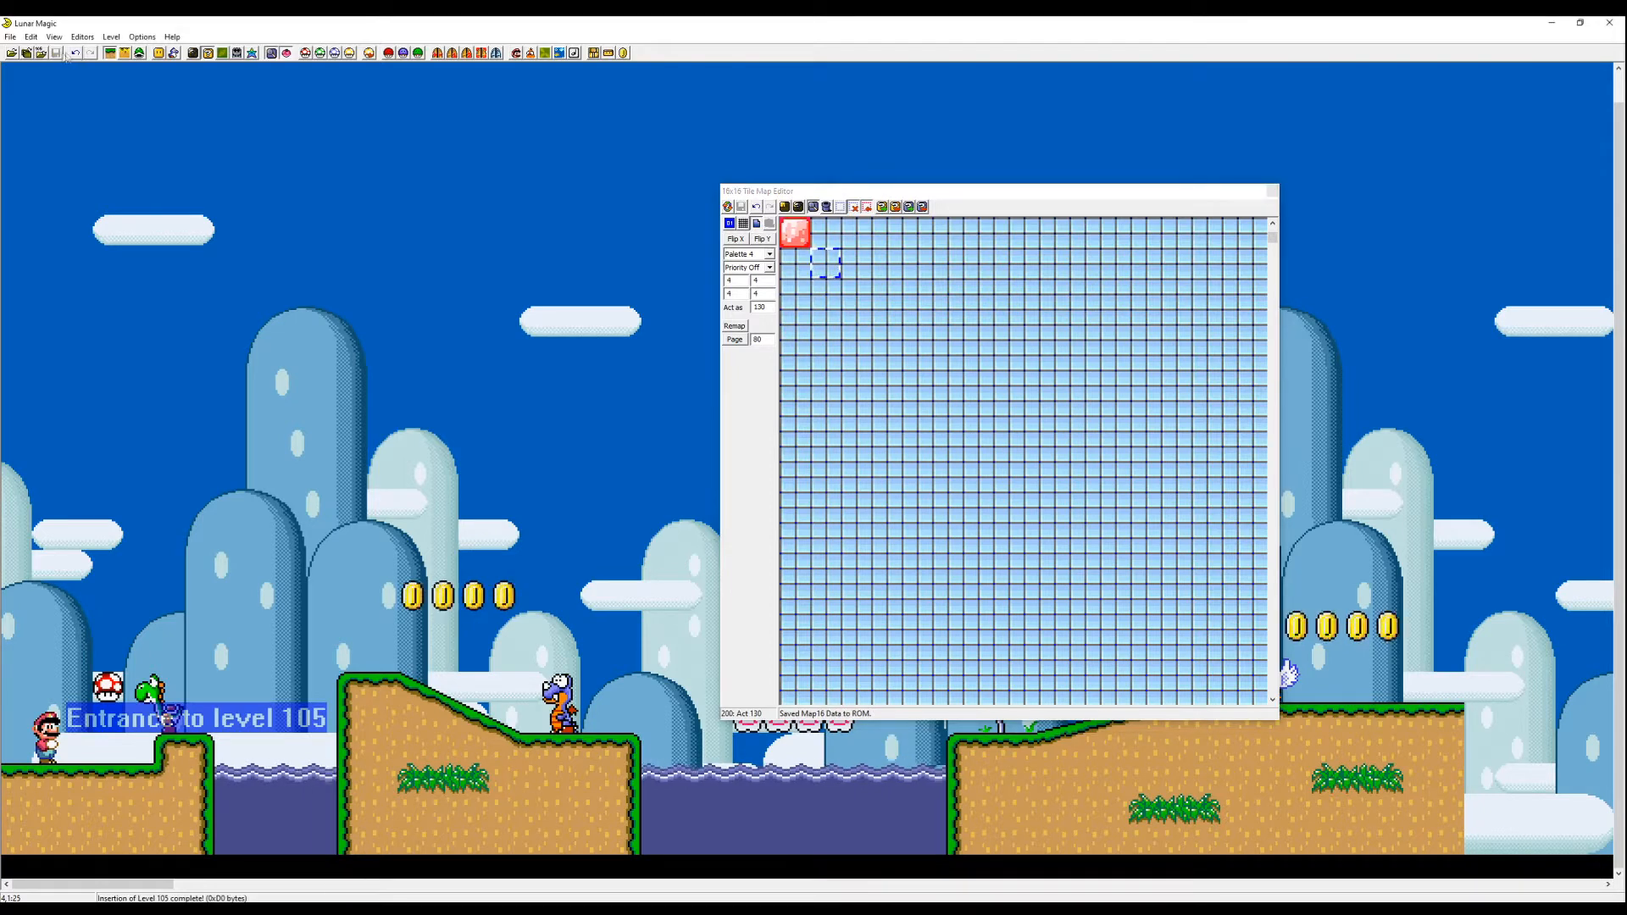
- Place Map16 tile 200 as a block in the level using the Add Objects window
left_click(160, 53)
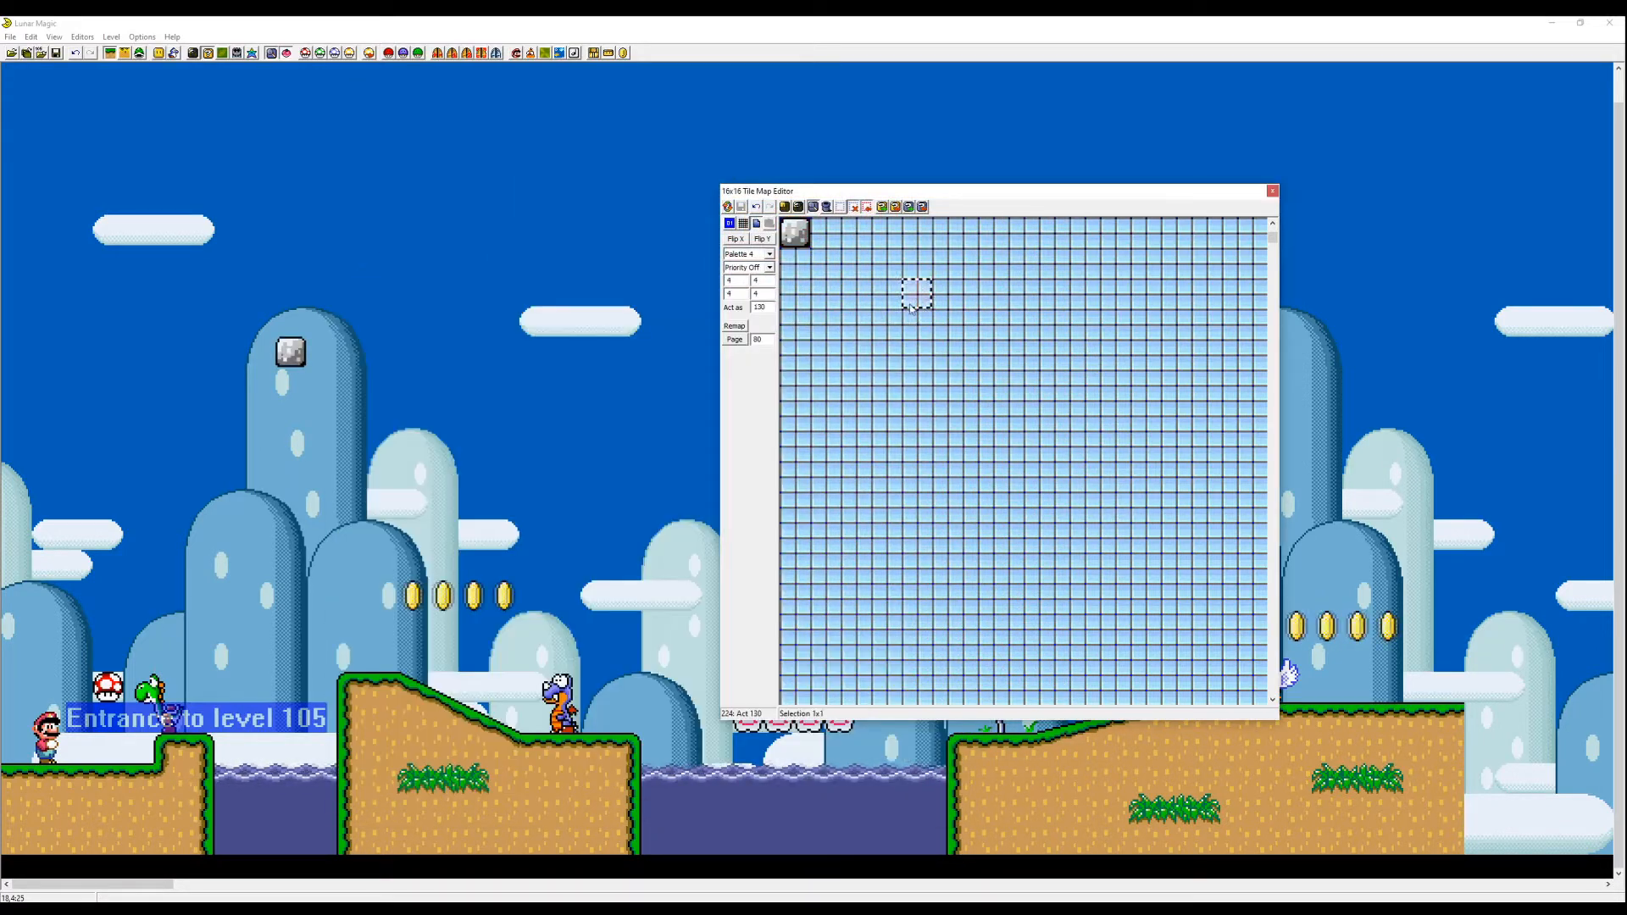
left_click(913, 298)
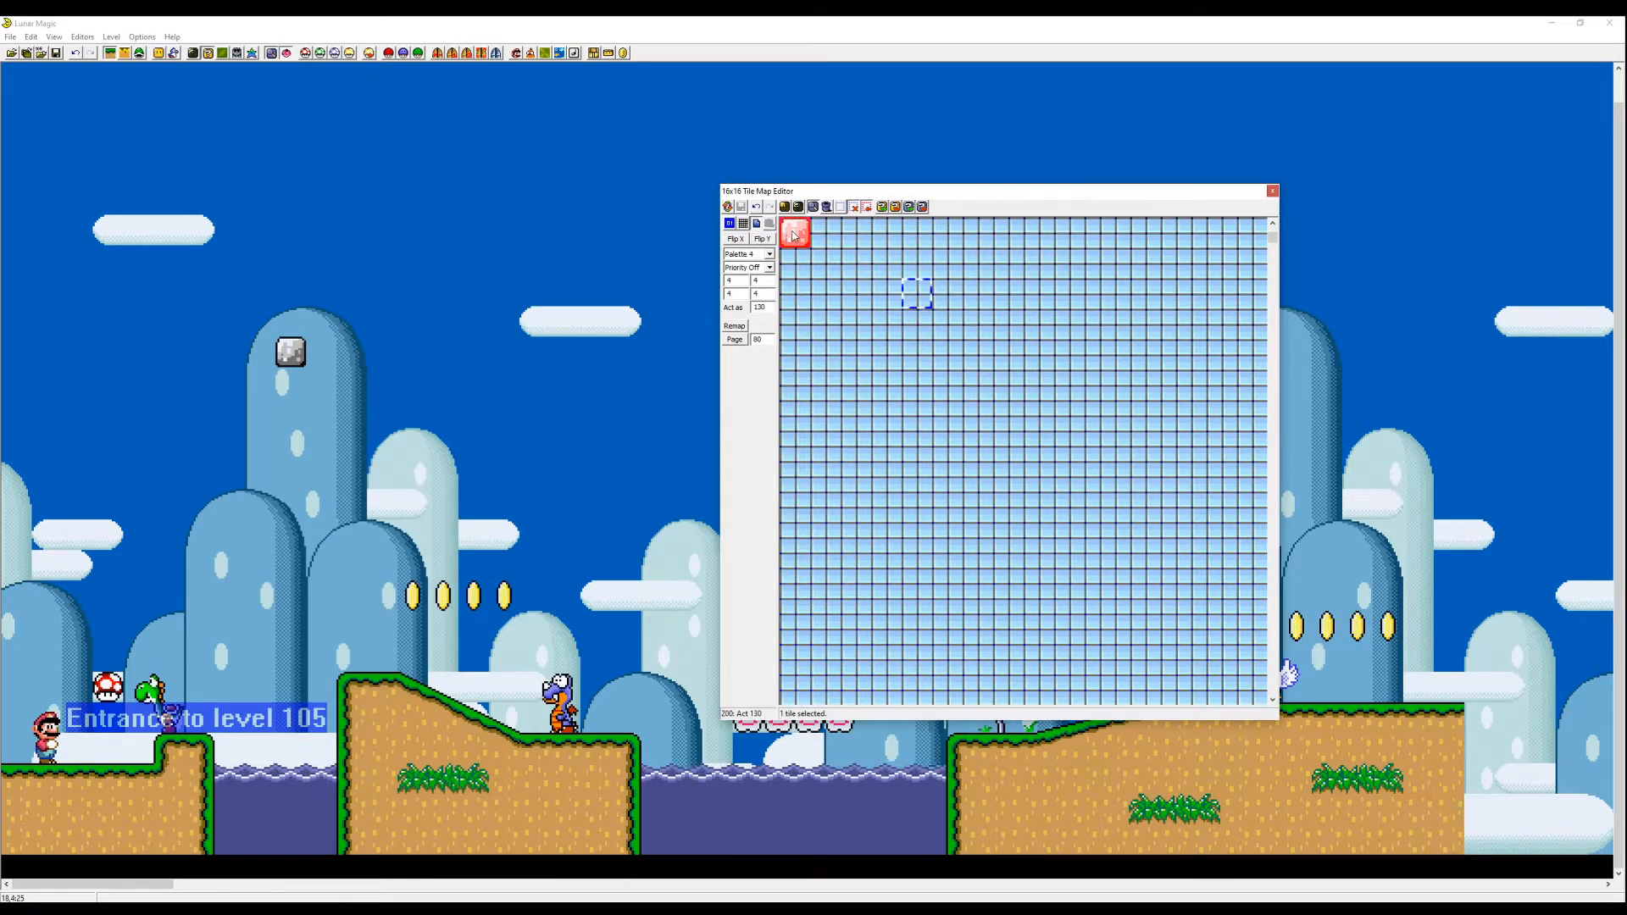
- Select the grey block tile on Map16 page 2 and try flipping it horizontally and vertically
key("Page_Up")
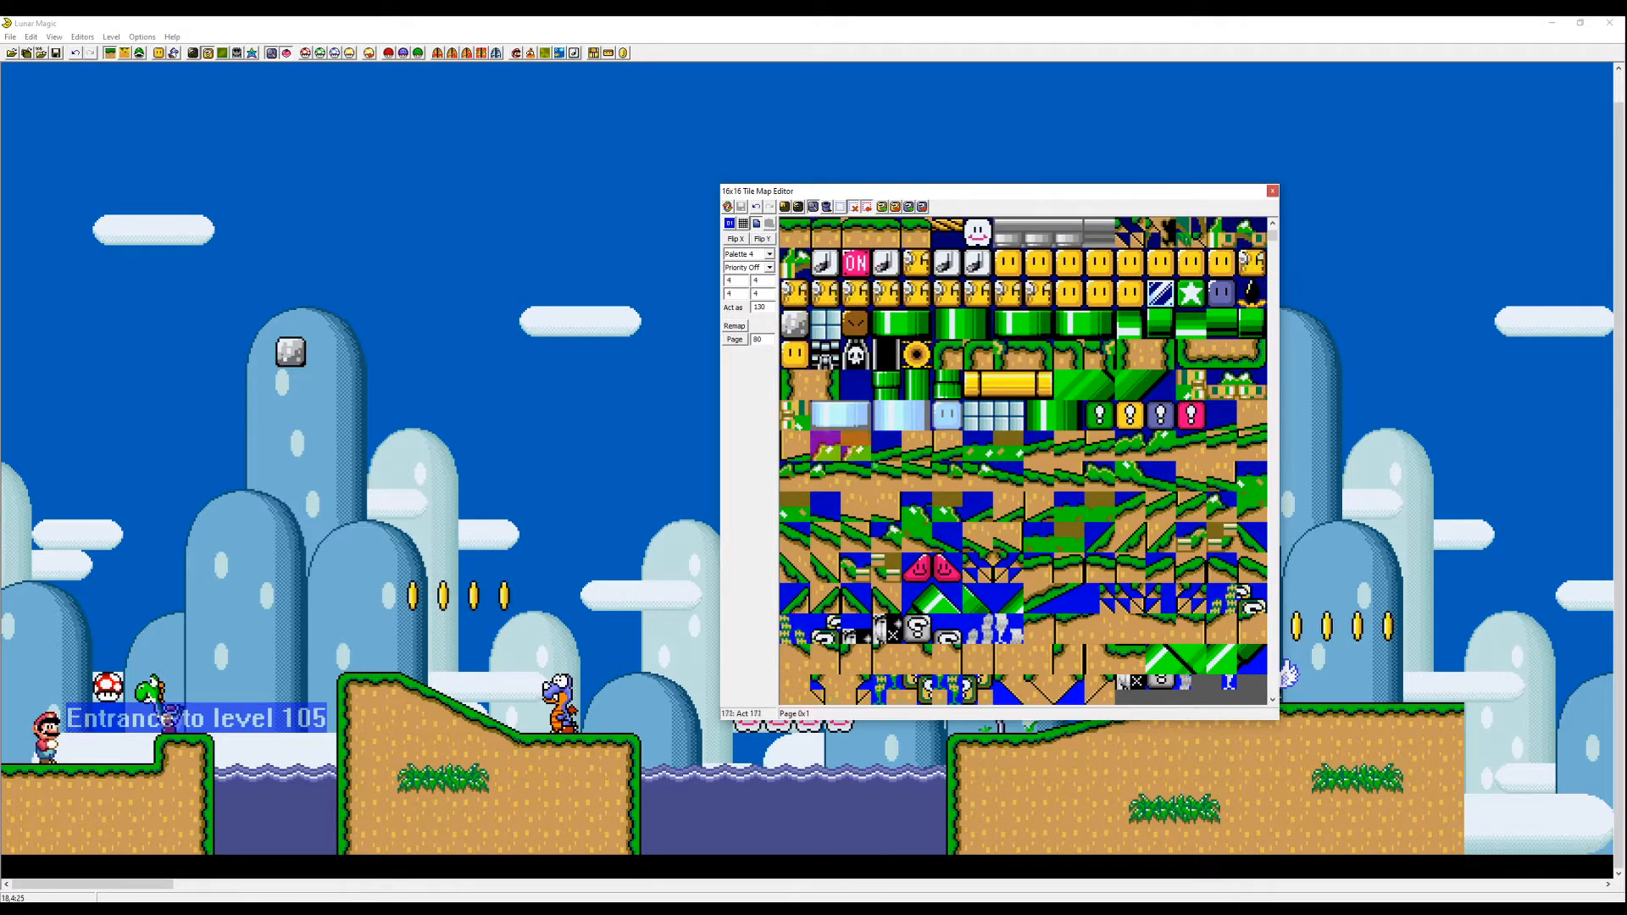
key("Page_Down")
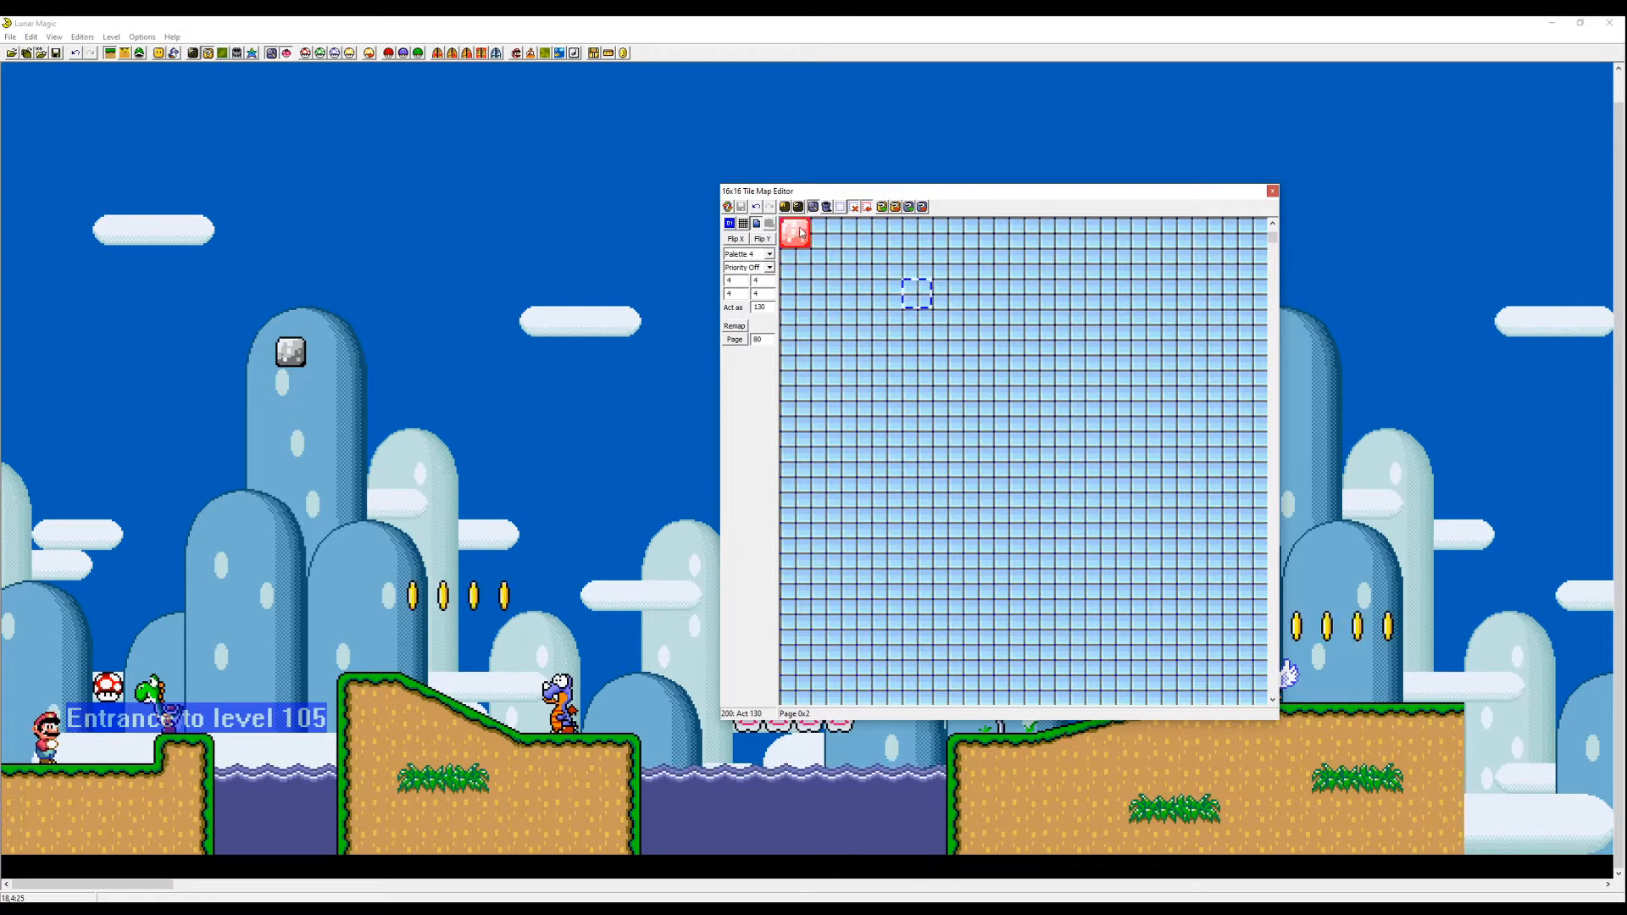
left_click(802, 240)
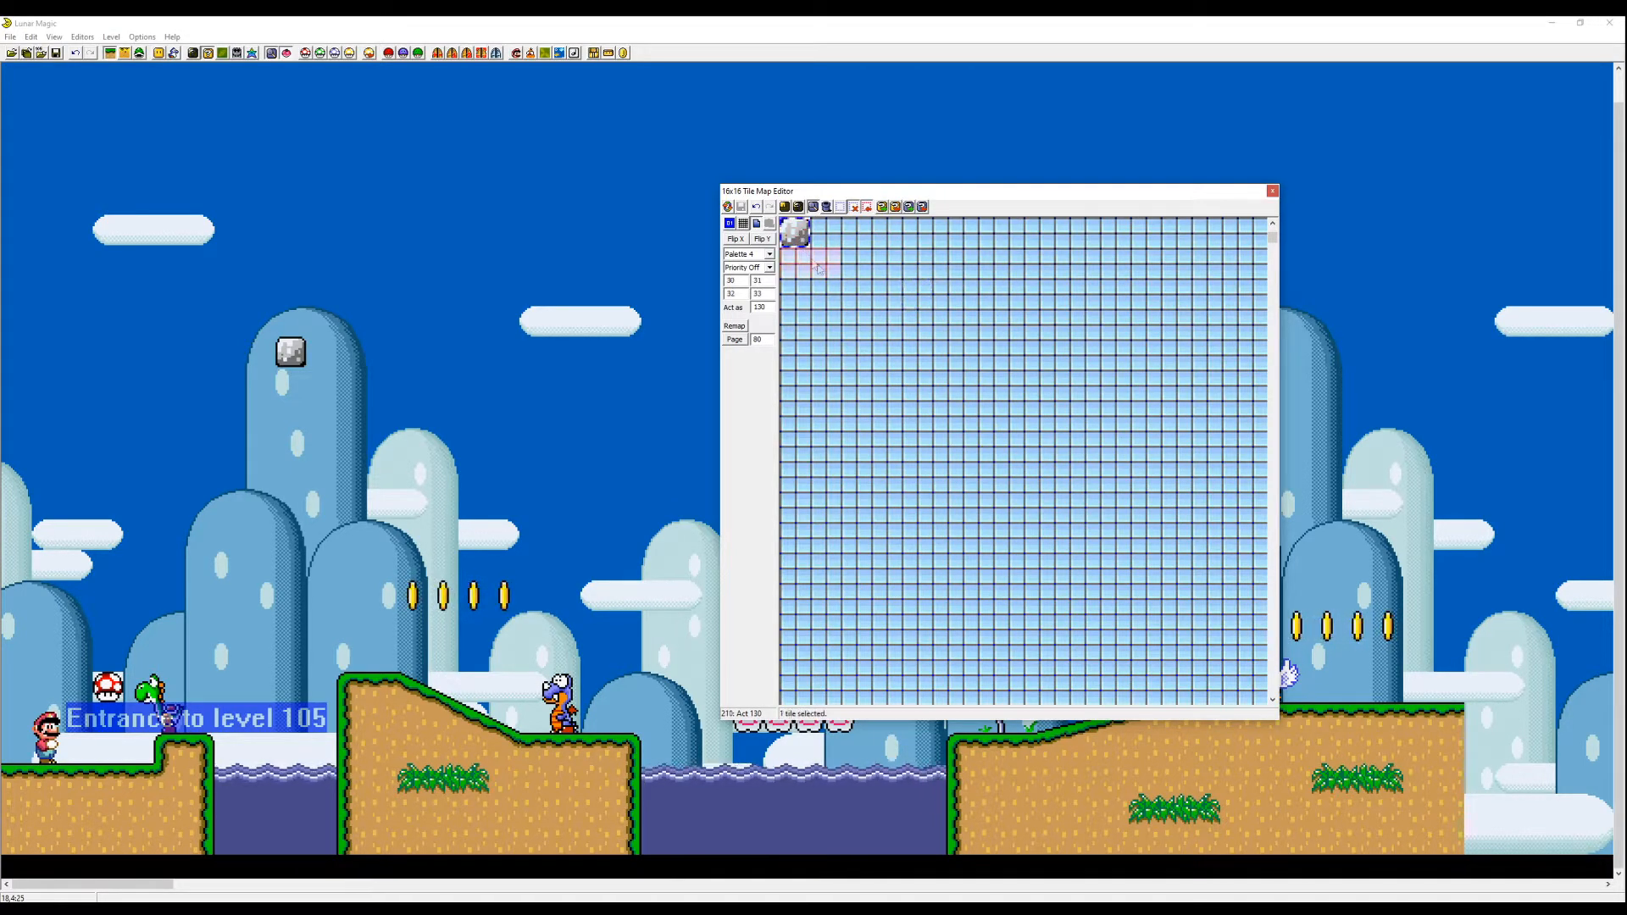
left_click(739, 241)
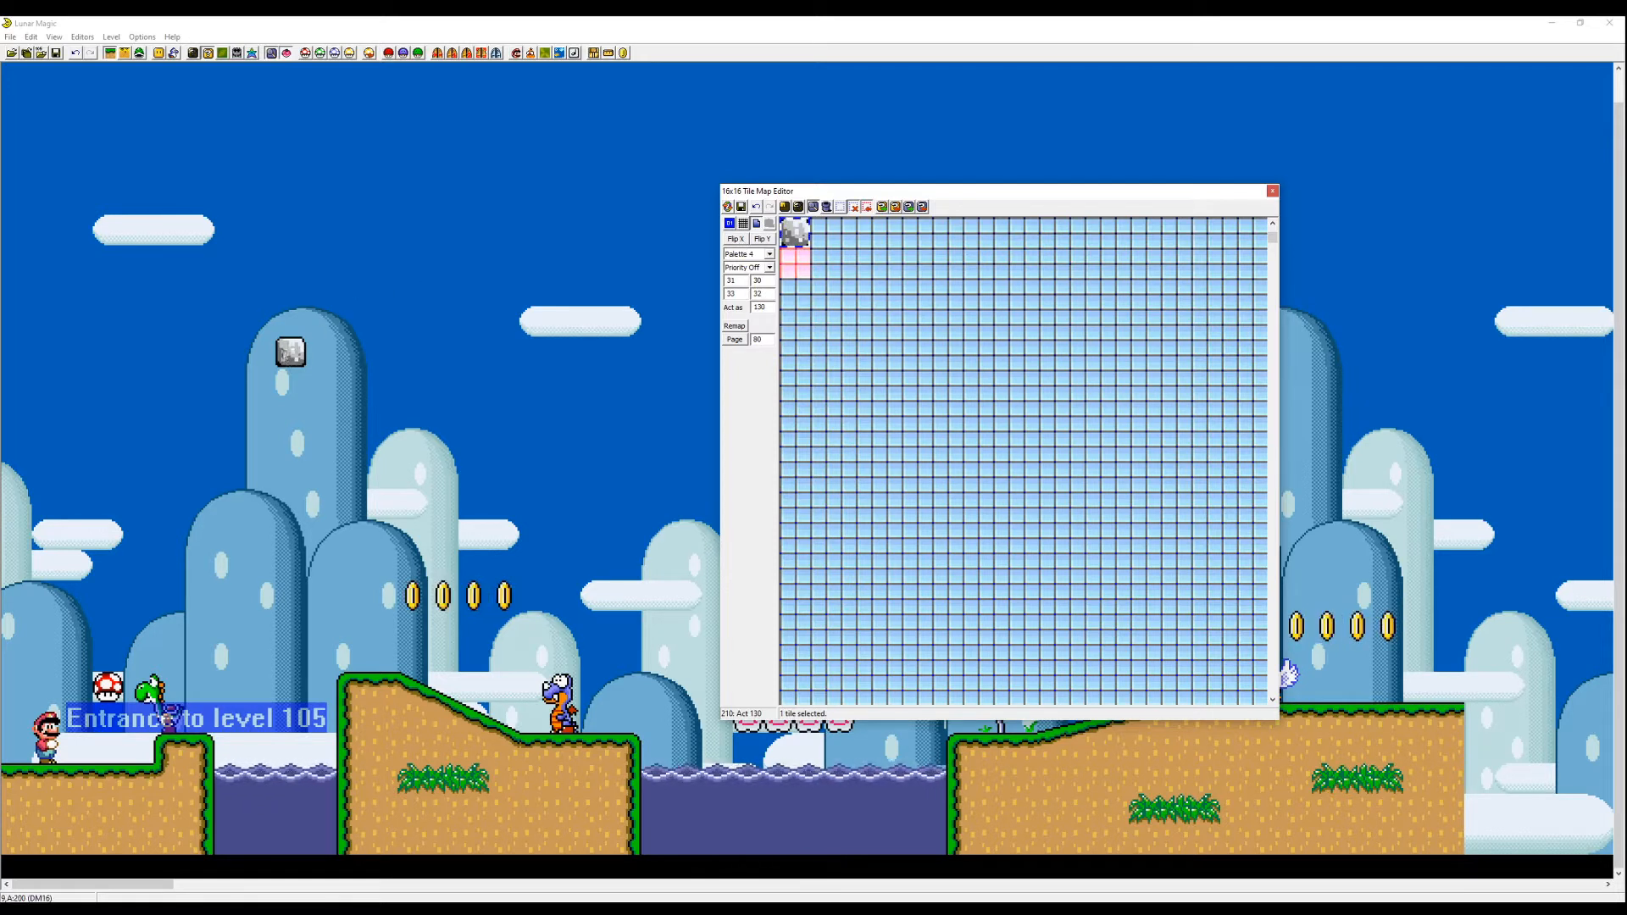
left_click(737, 241)
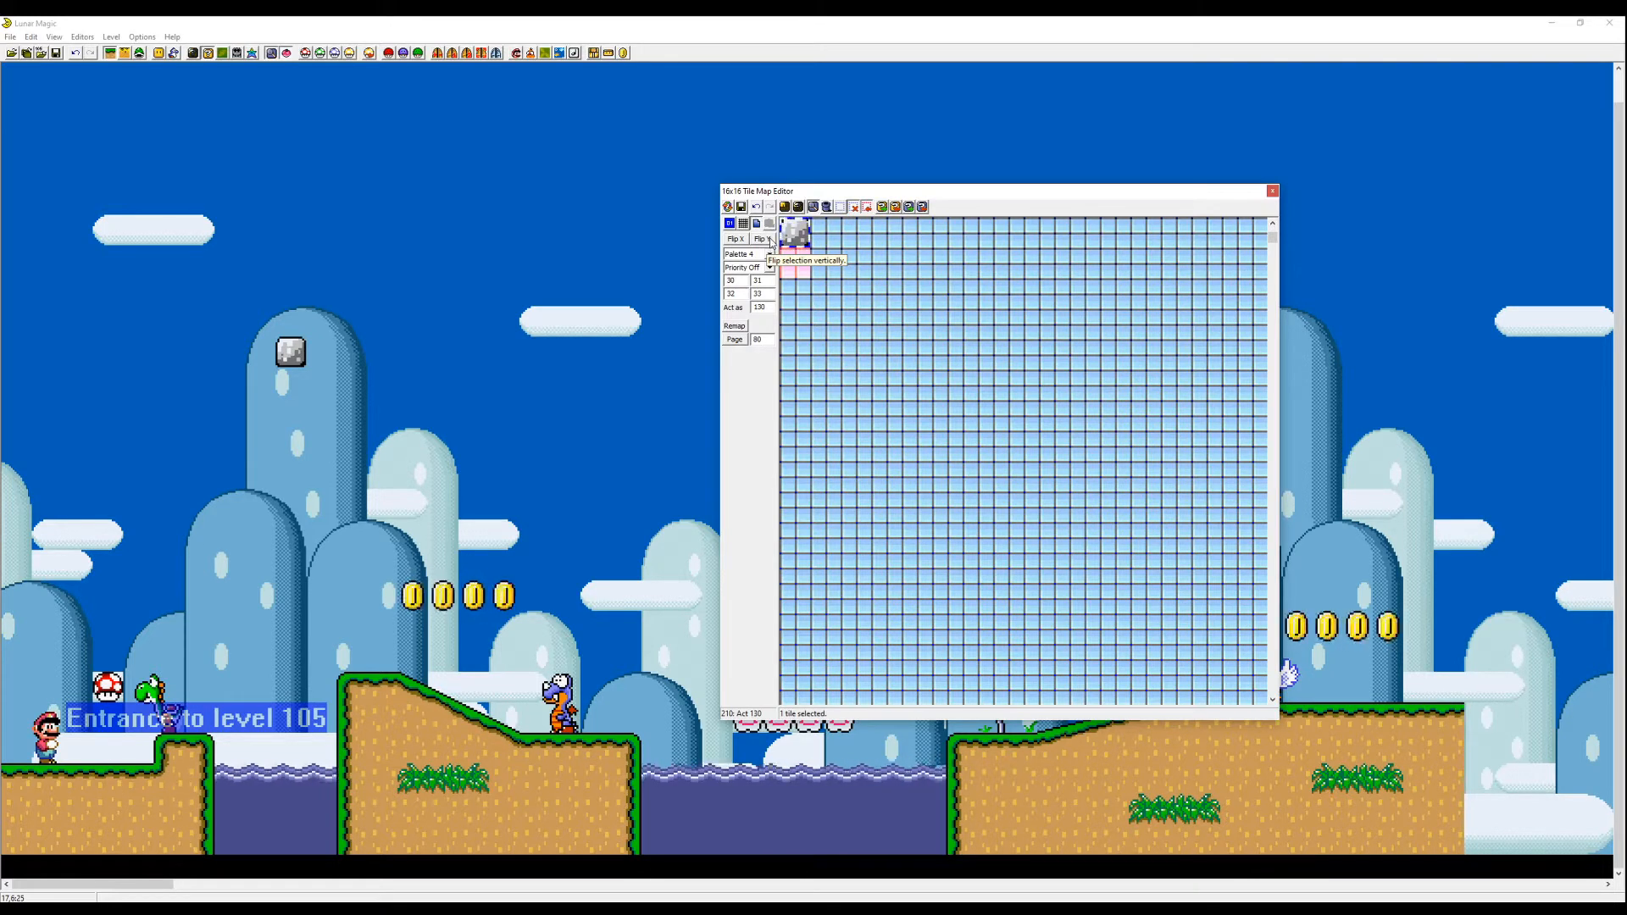
left_click(771, 241)
left_click(741, 242)
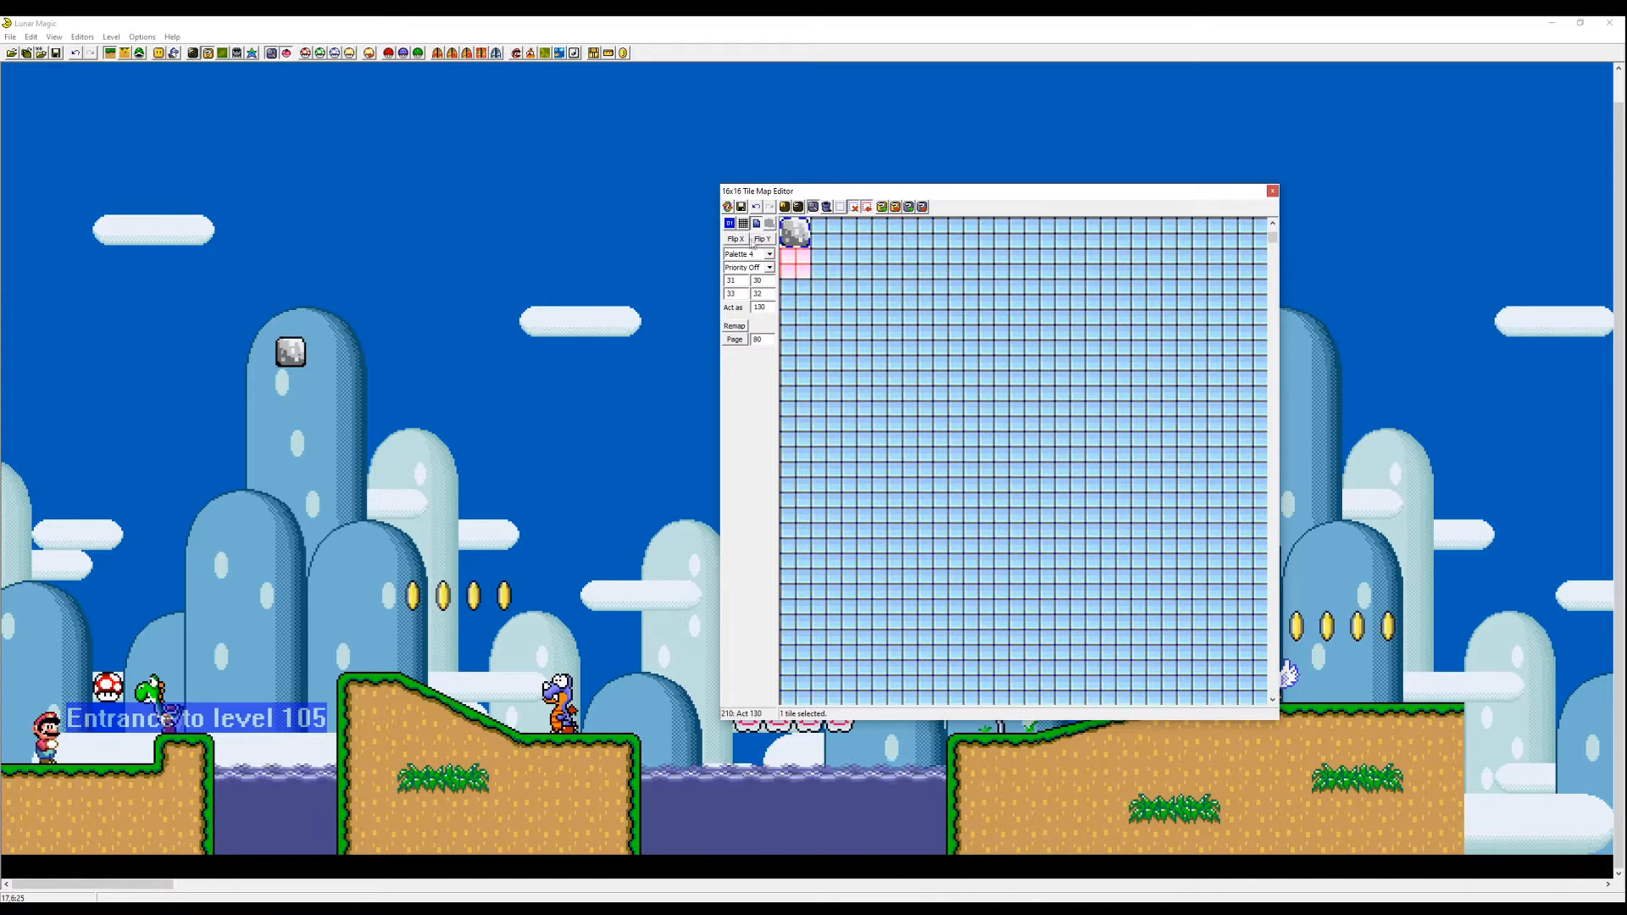
left_click(759, 241)
left_click(740, 241)
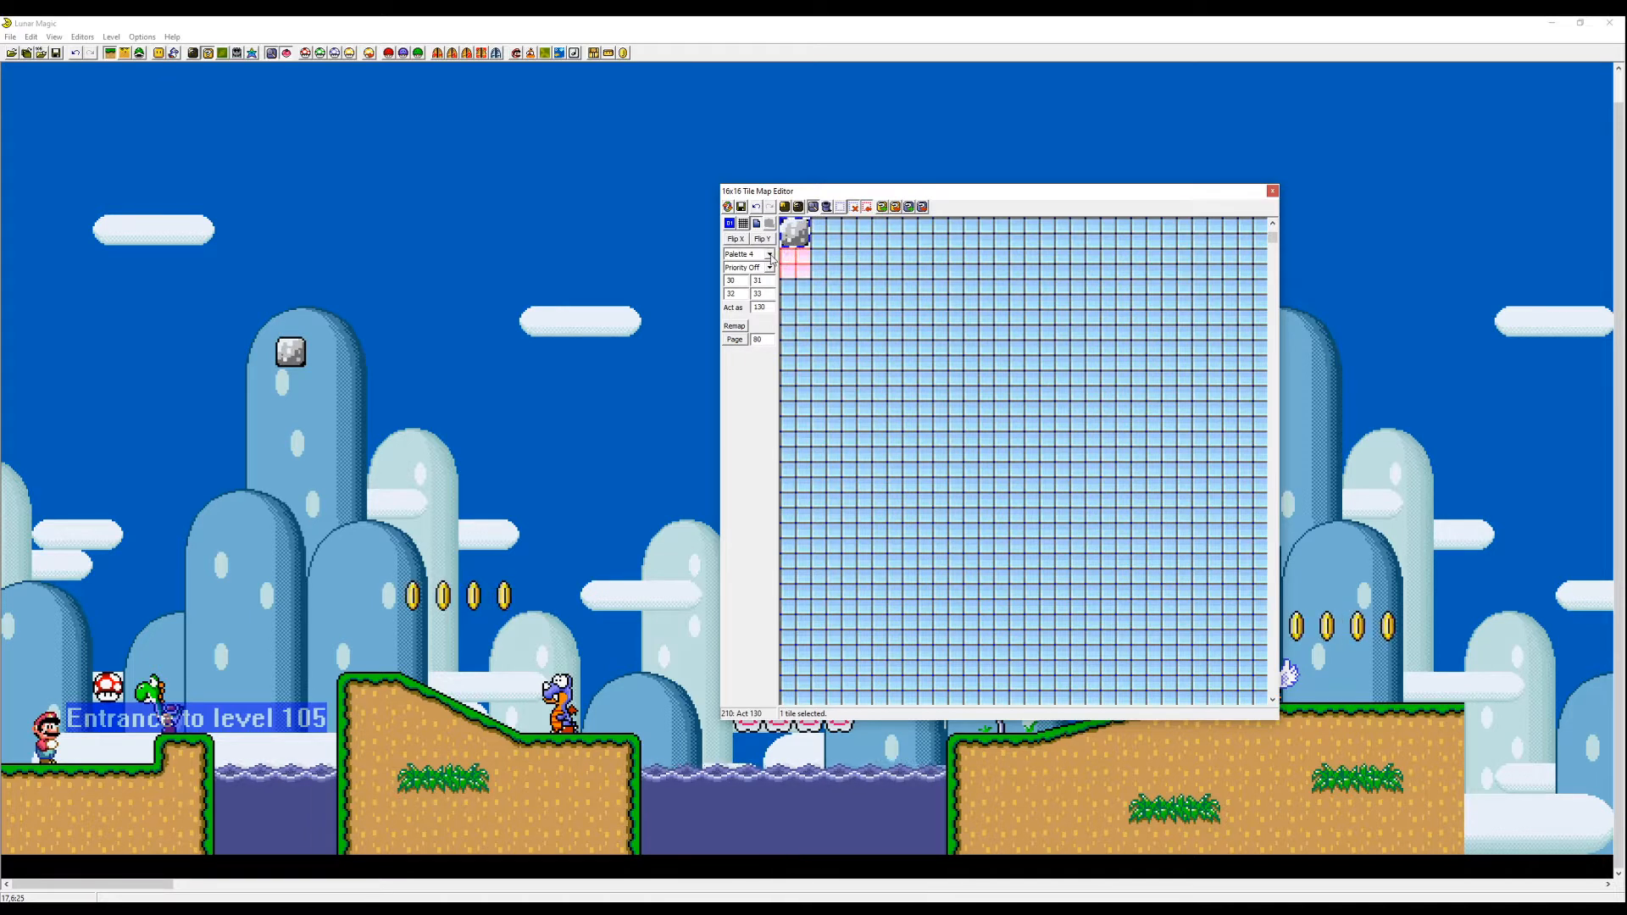
- Change the selected tile's palette, stepping through to Palette 7
left_click(769, 255)
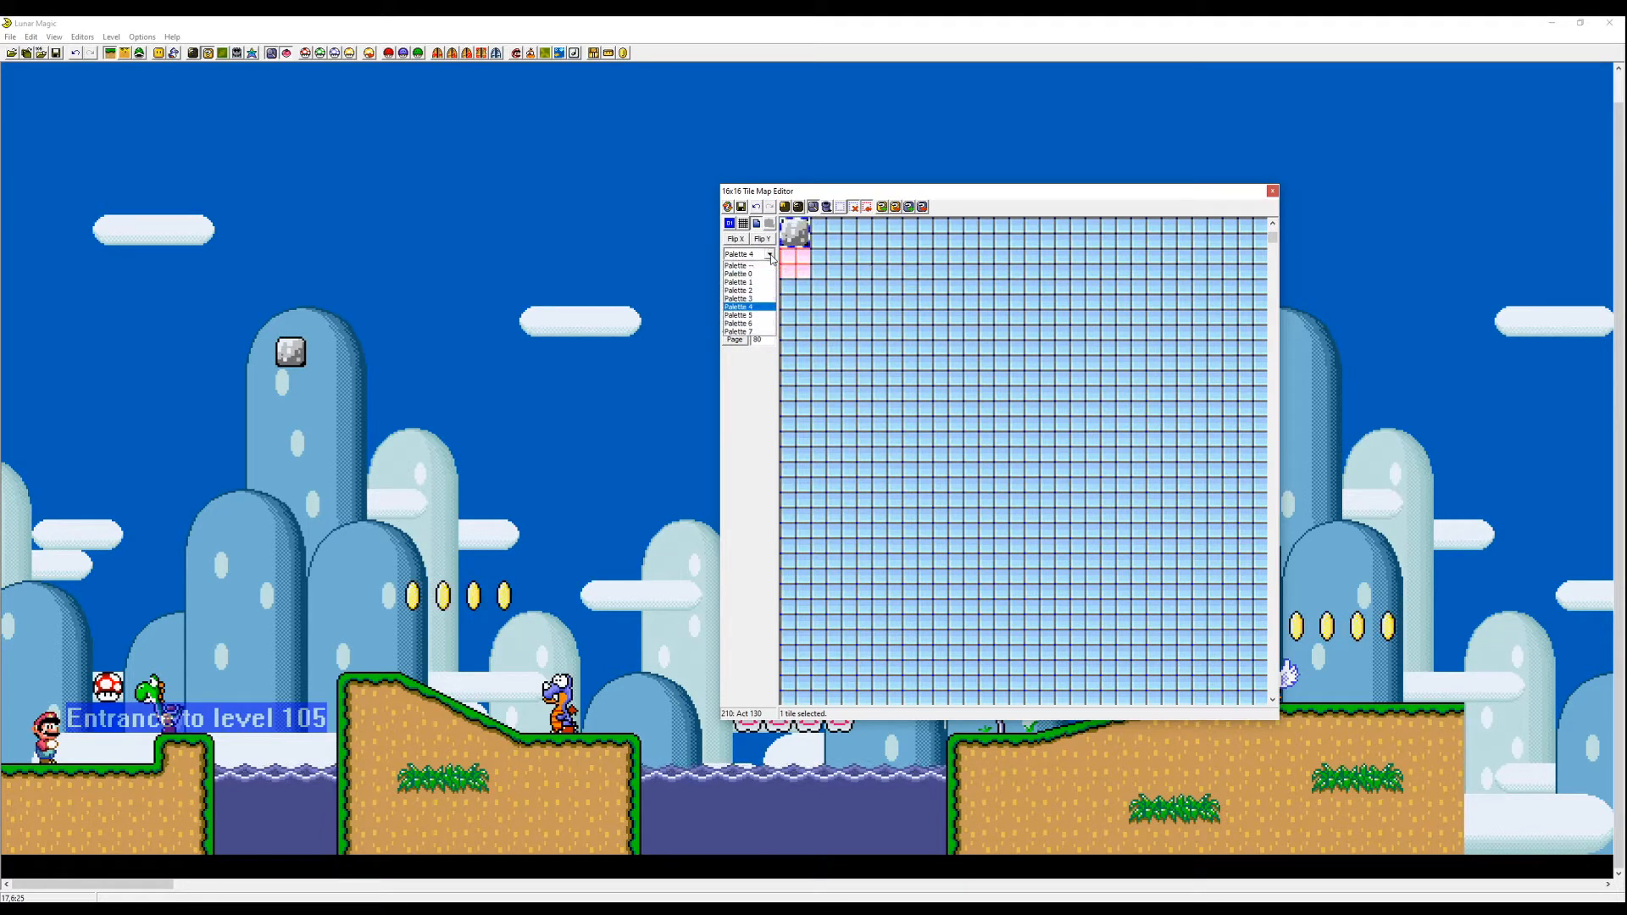
left_click(737, 274)
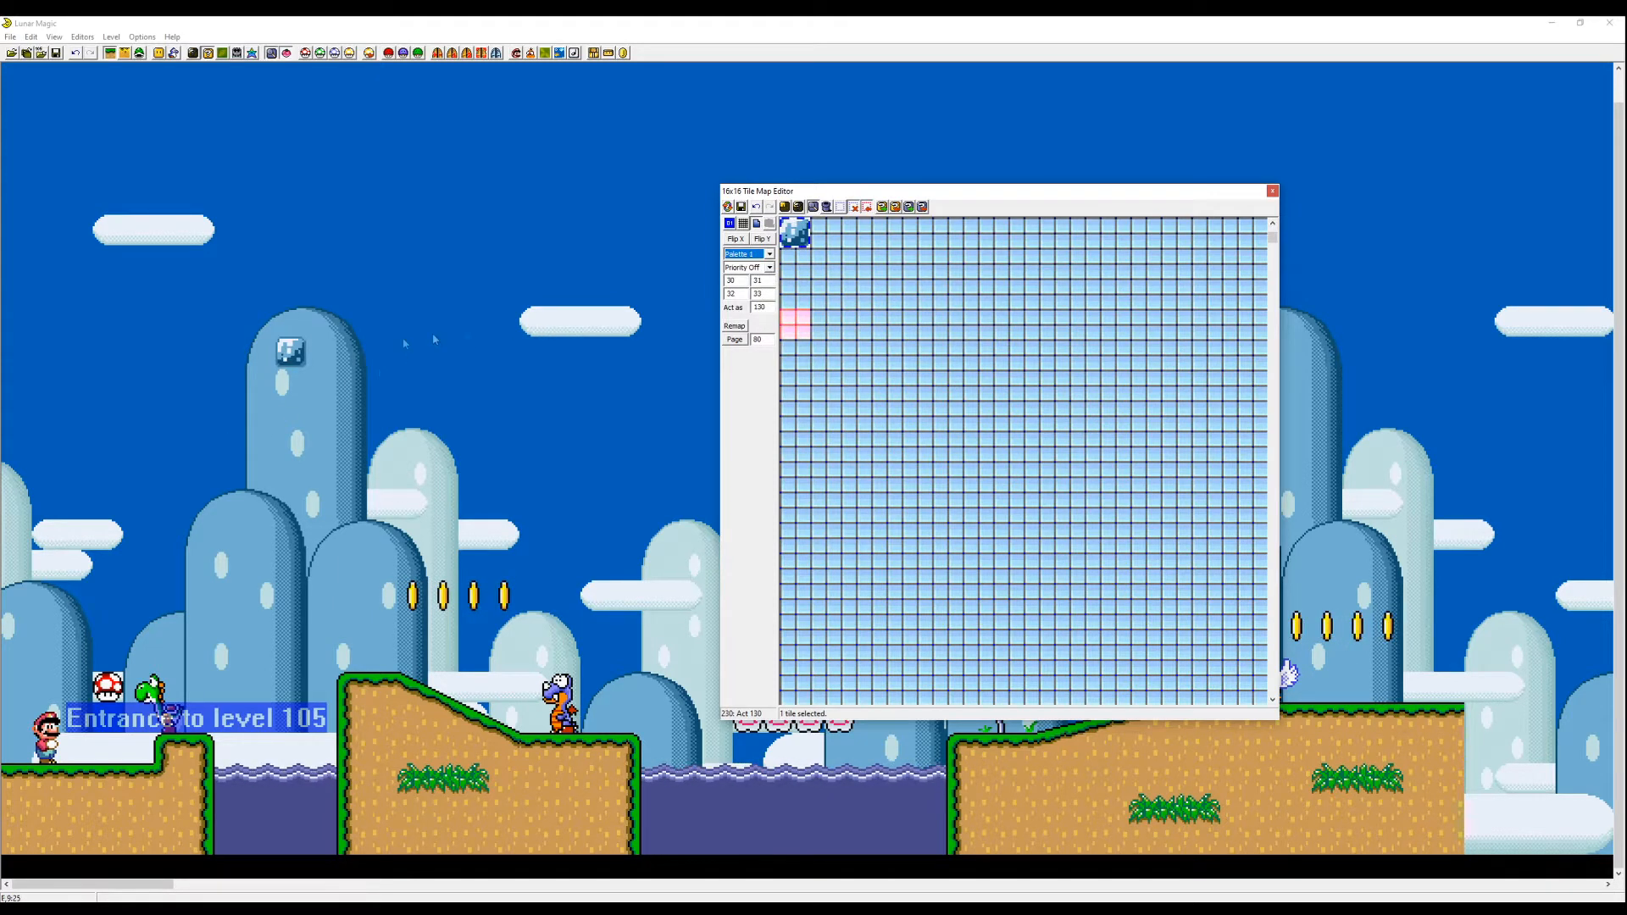
key("Down")
key("Down")
key("Down")
- Move the custom block in the level down beside the coins and save the level
left_click_drag(307, 363, 550, 576)
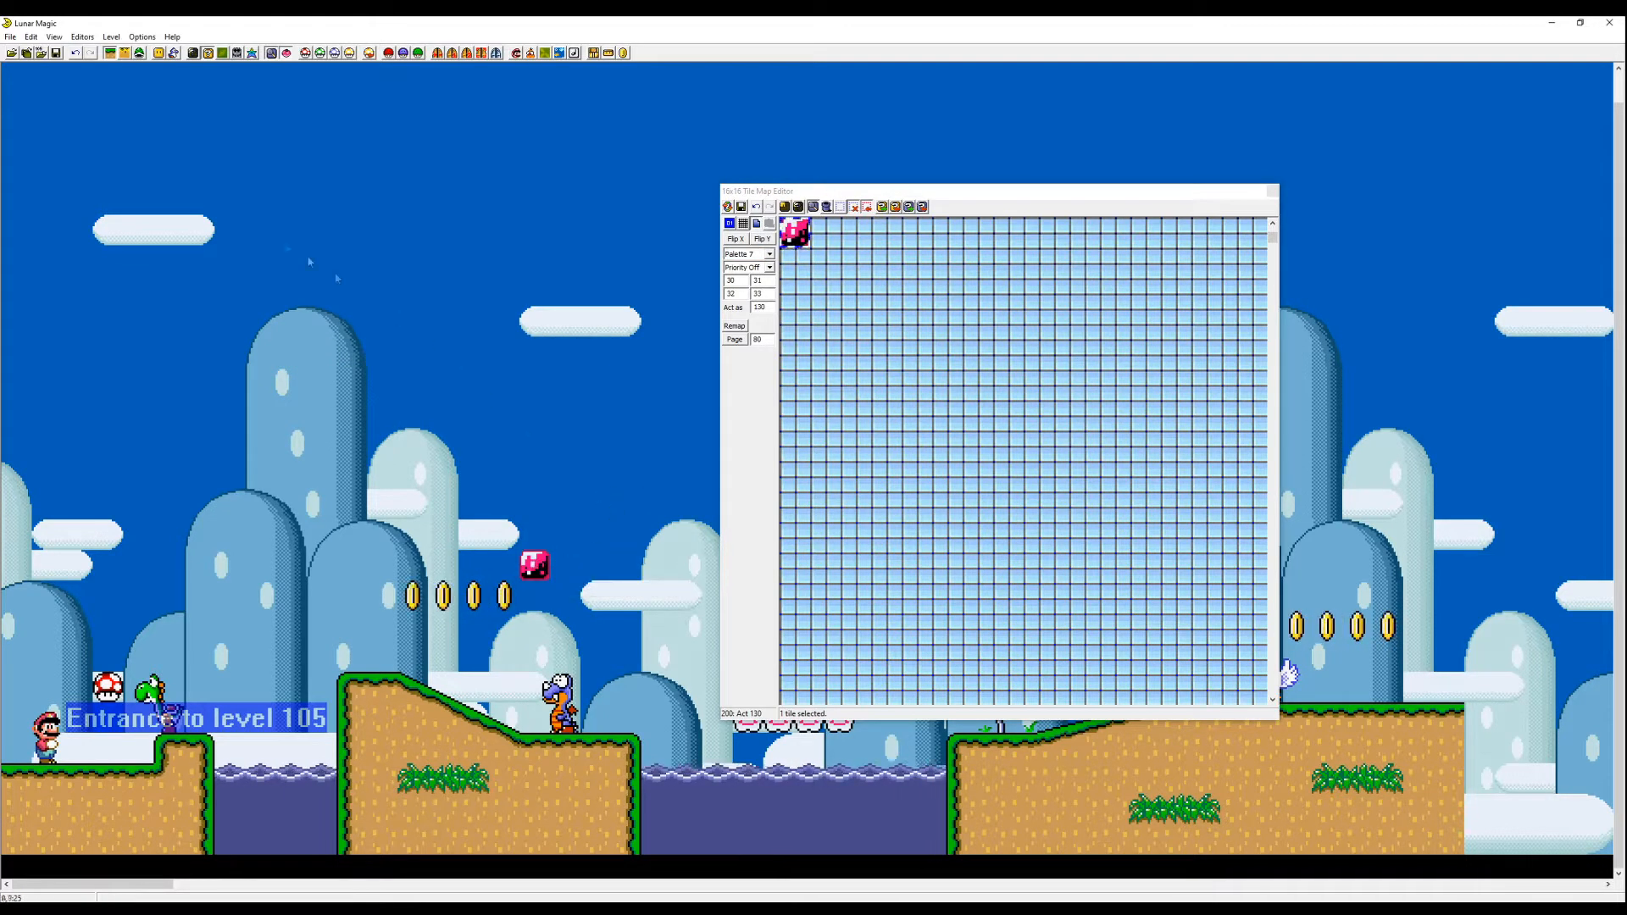
left_click(56, 53)
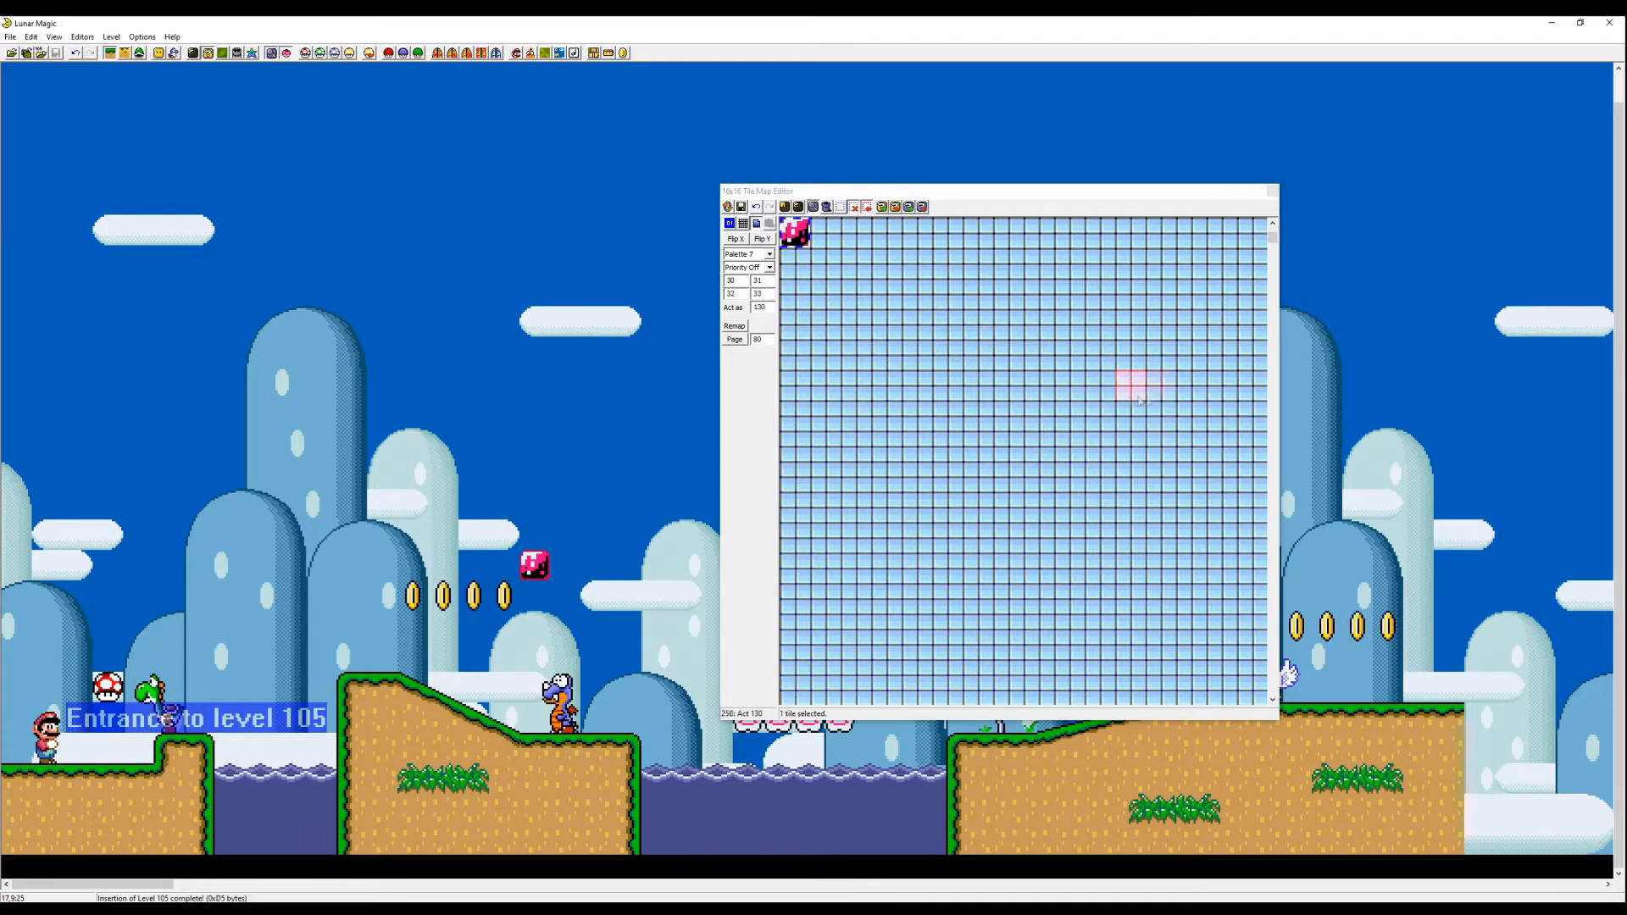
- Inspect tile 200 and its neighbours on page 2, switching between Map16 pages 1 and 2
left_click(794, 324)
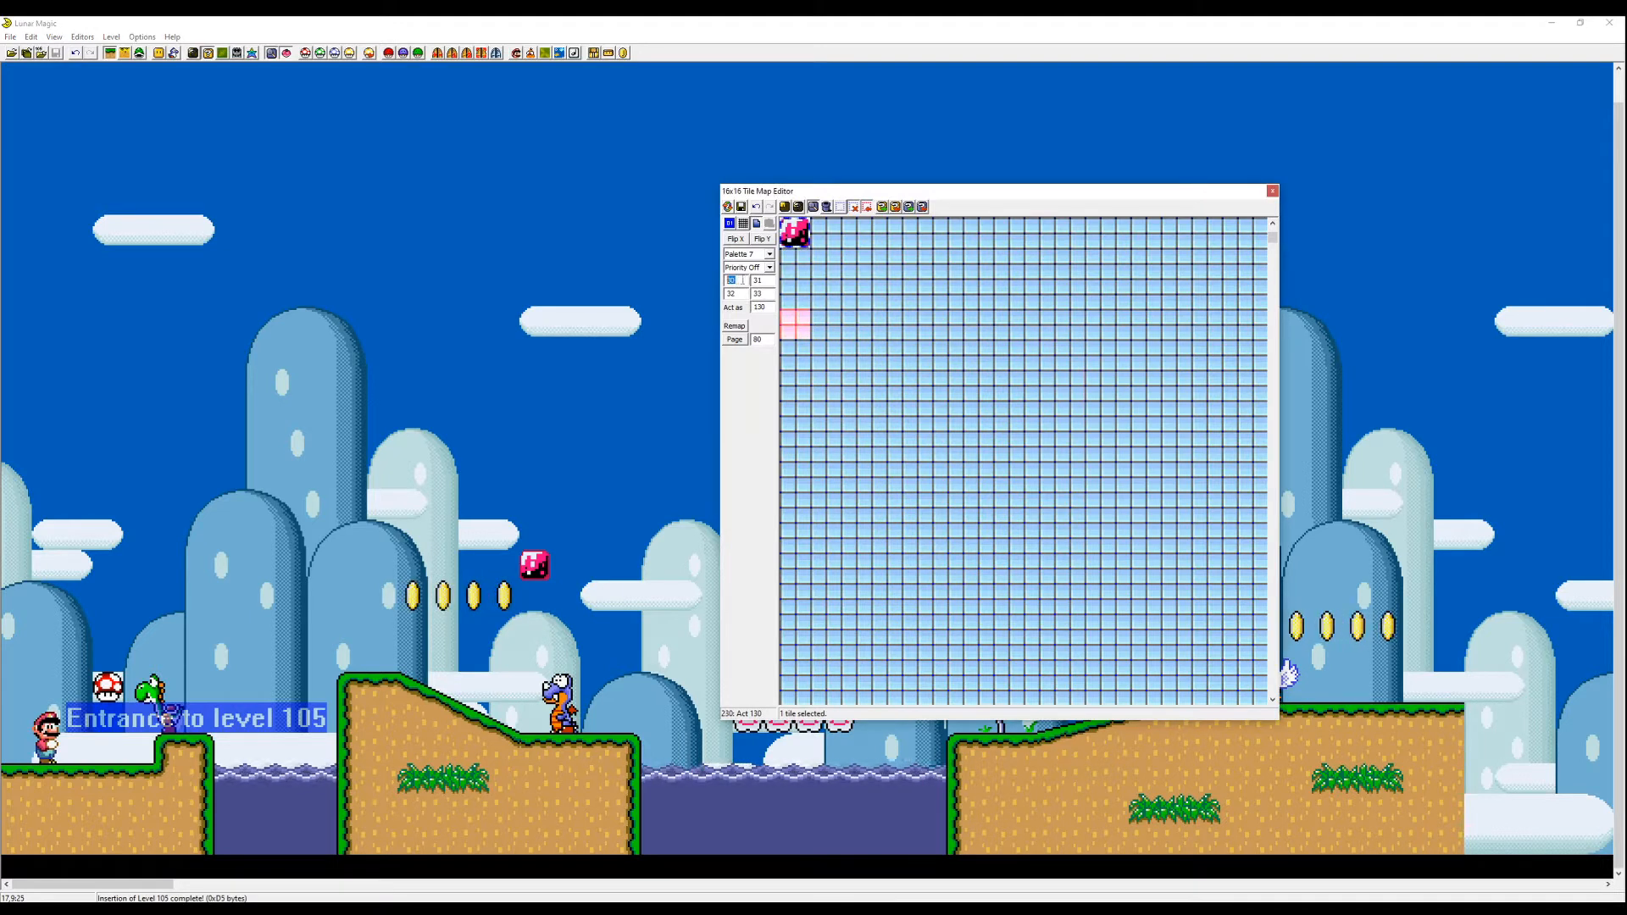
left_click(824, 292)
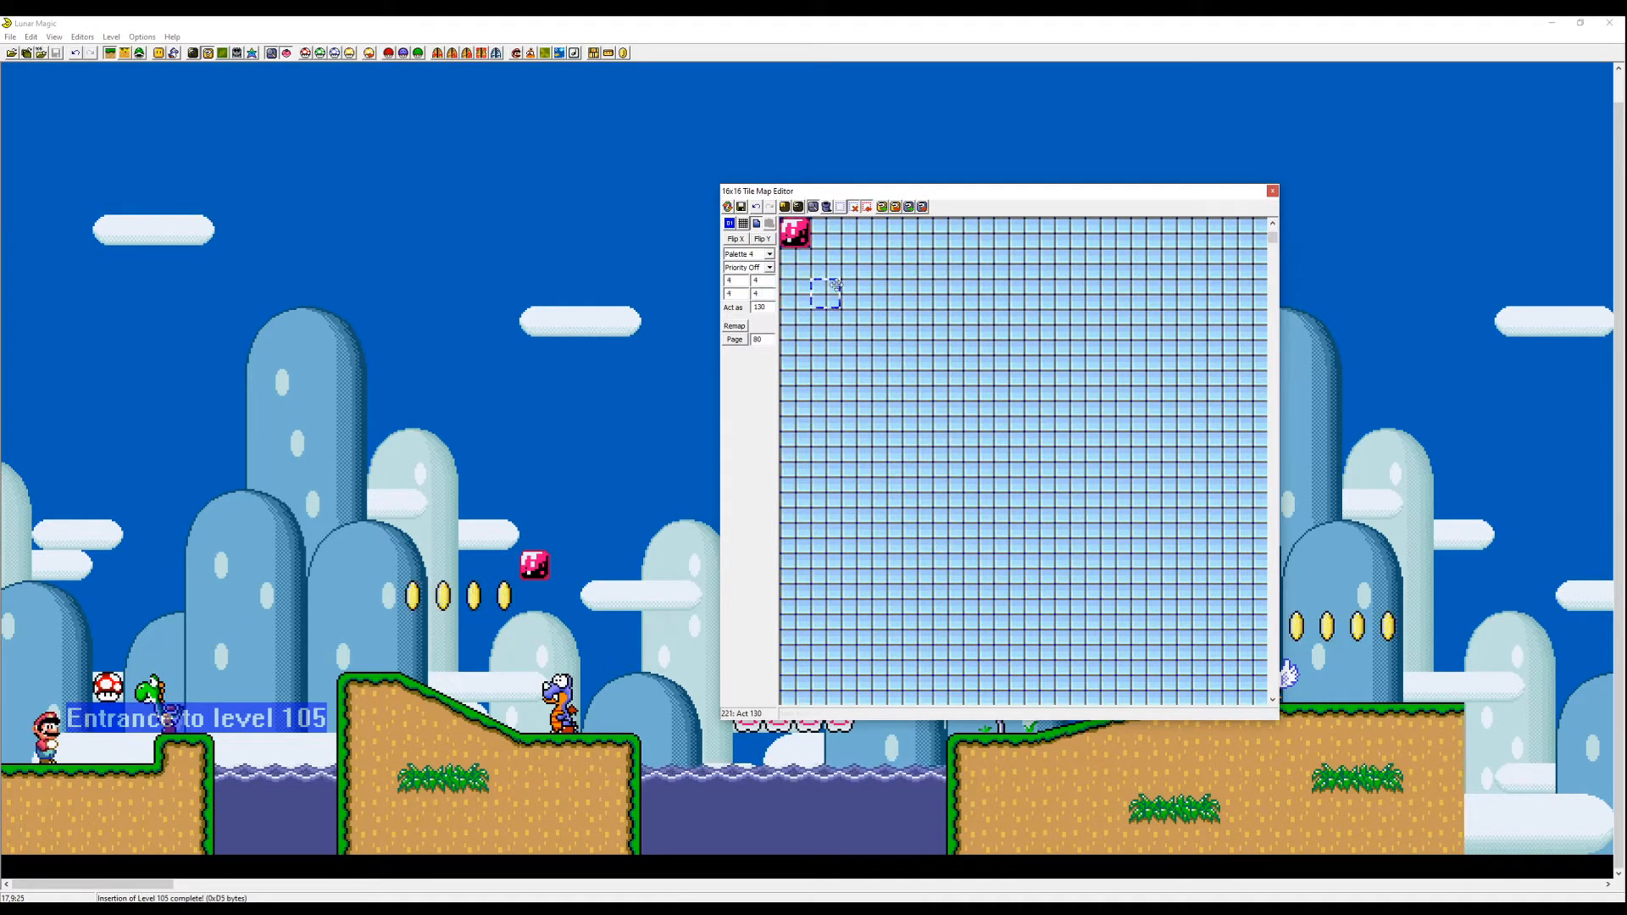
left_click(828, 230)
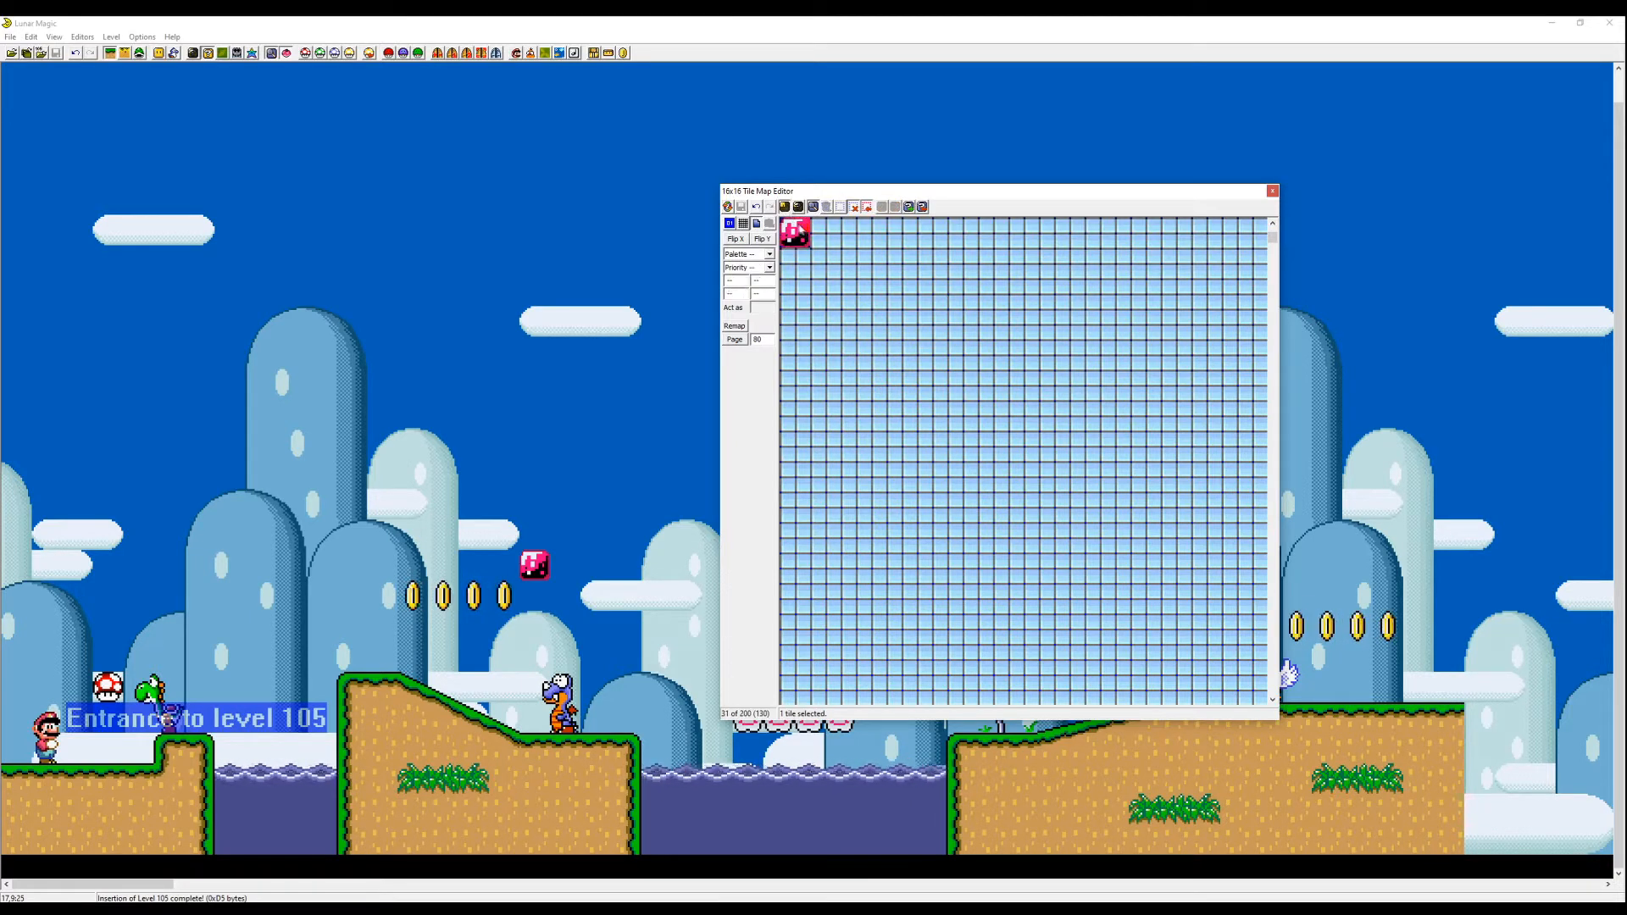
left_click(793, 230)
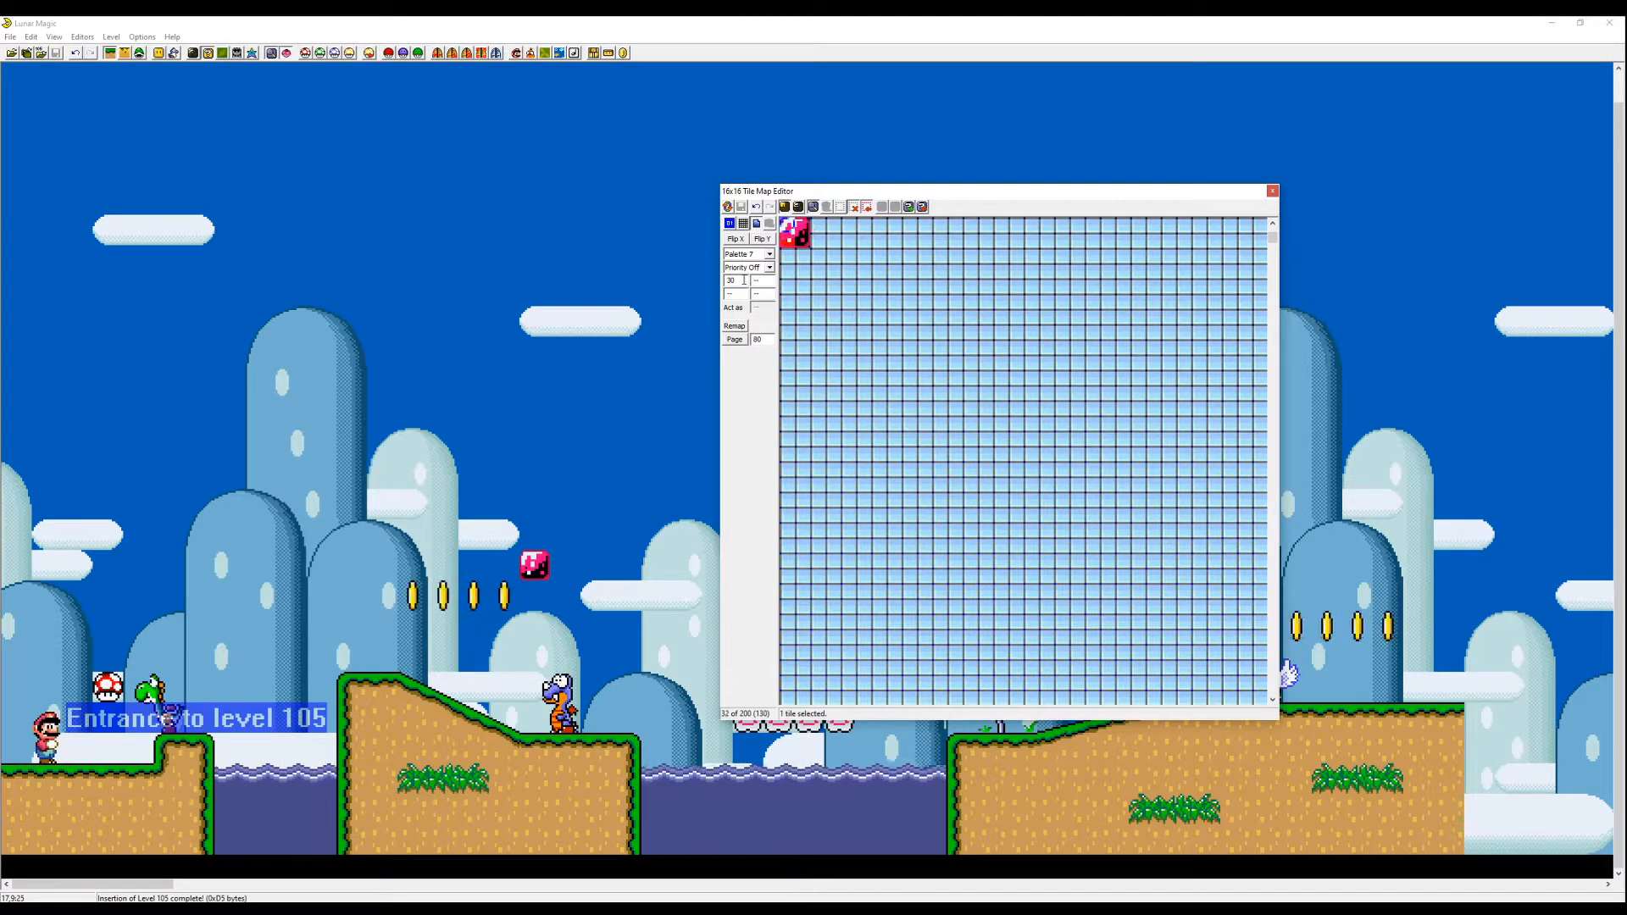
left_click(799, 235)
key("Page_Up")
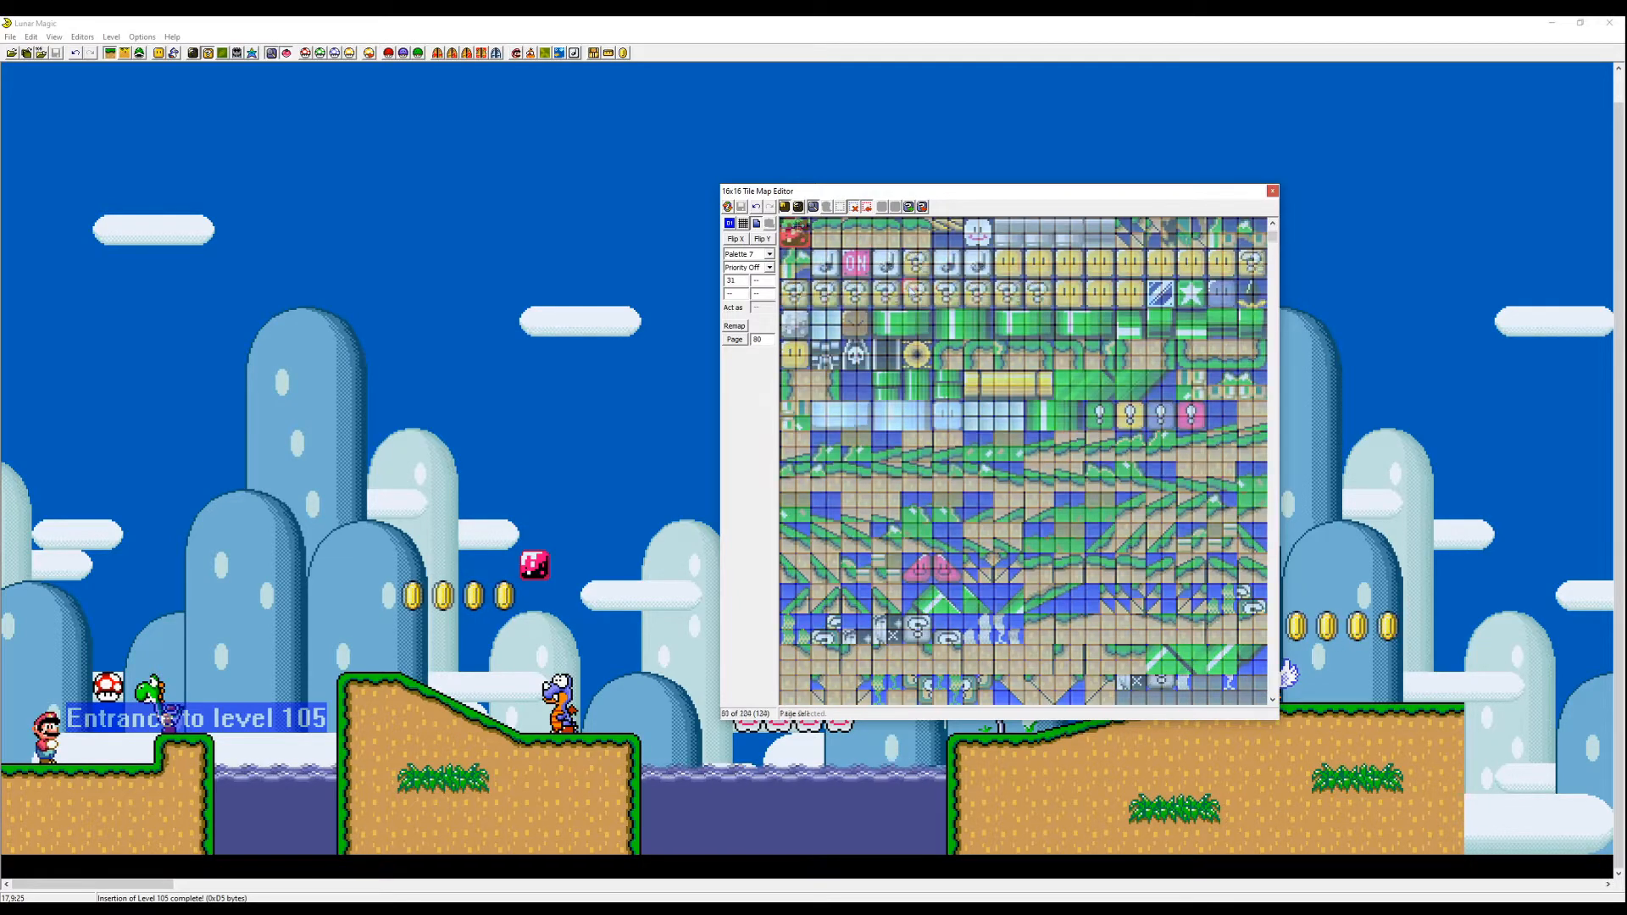
key("Page_Down")
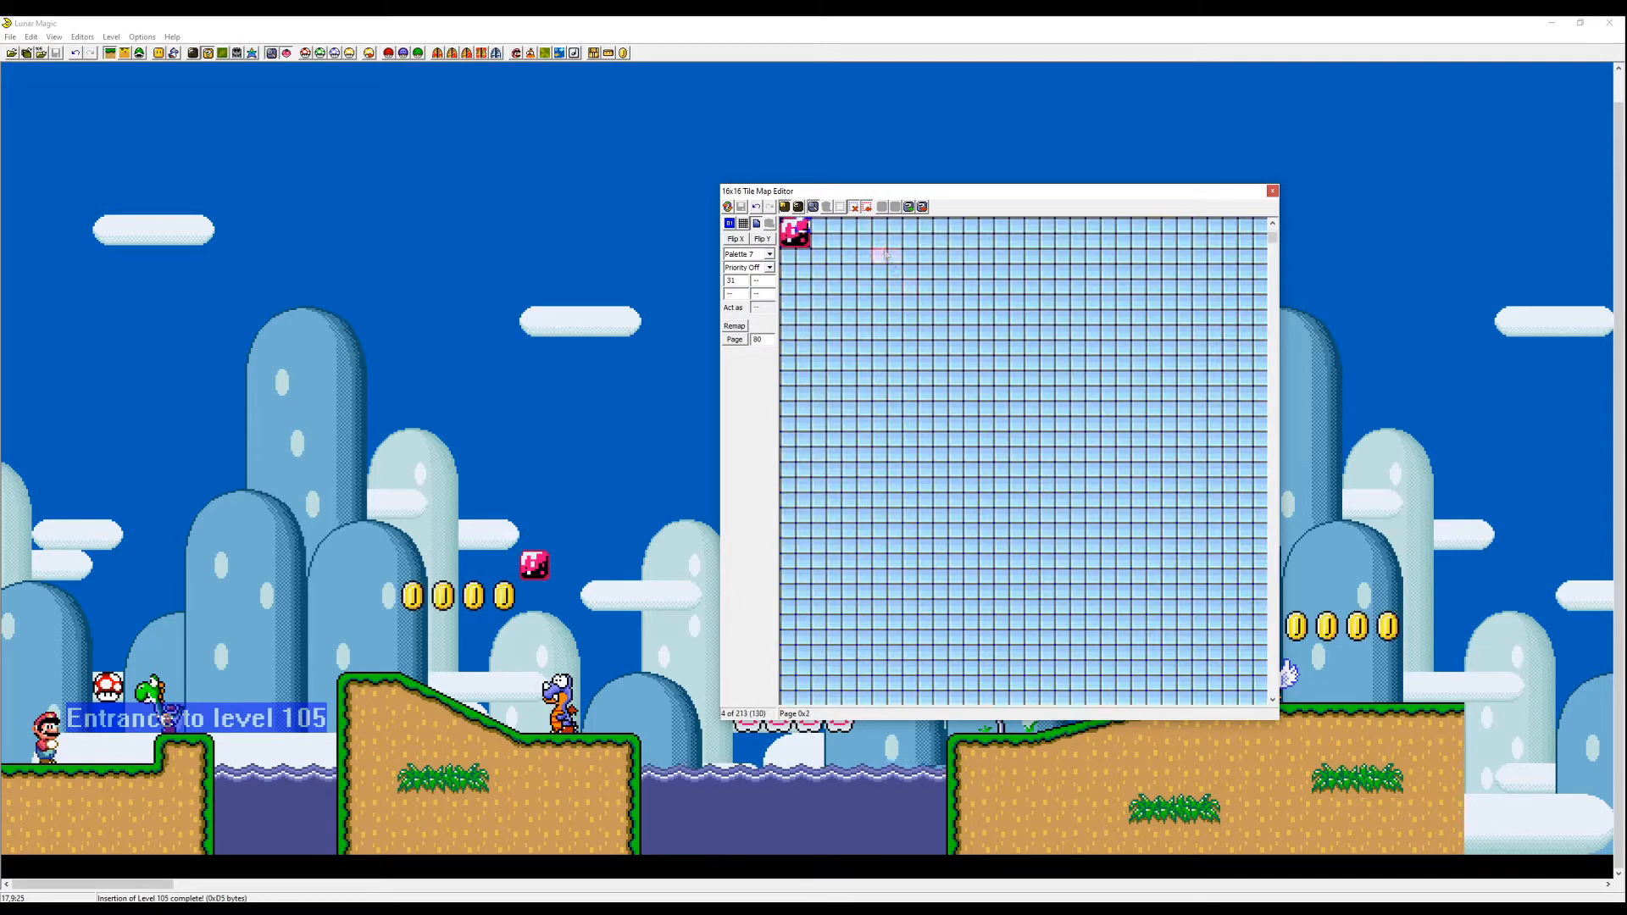
key("Page_Up")
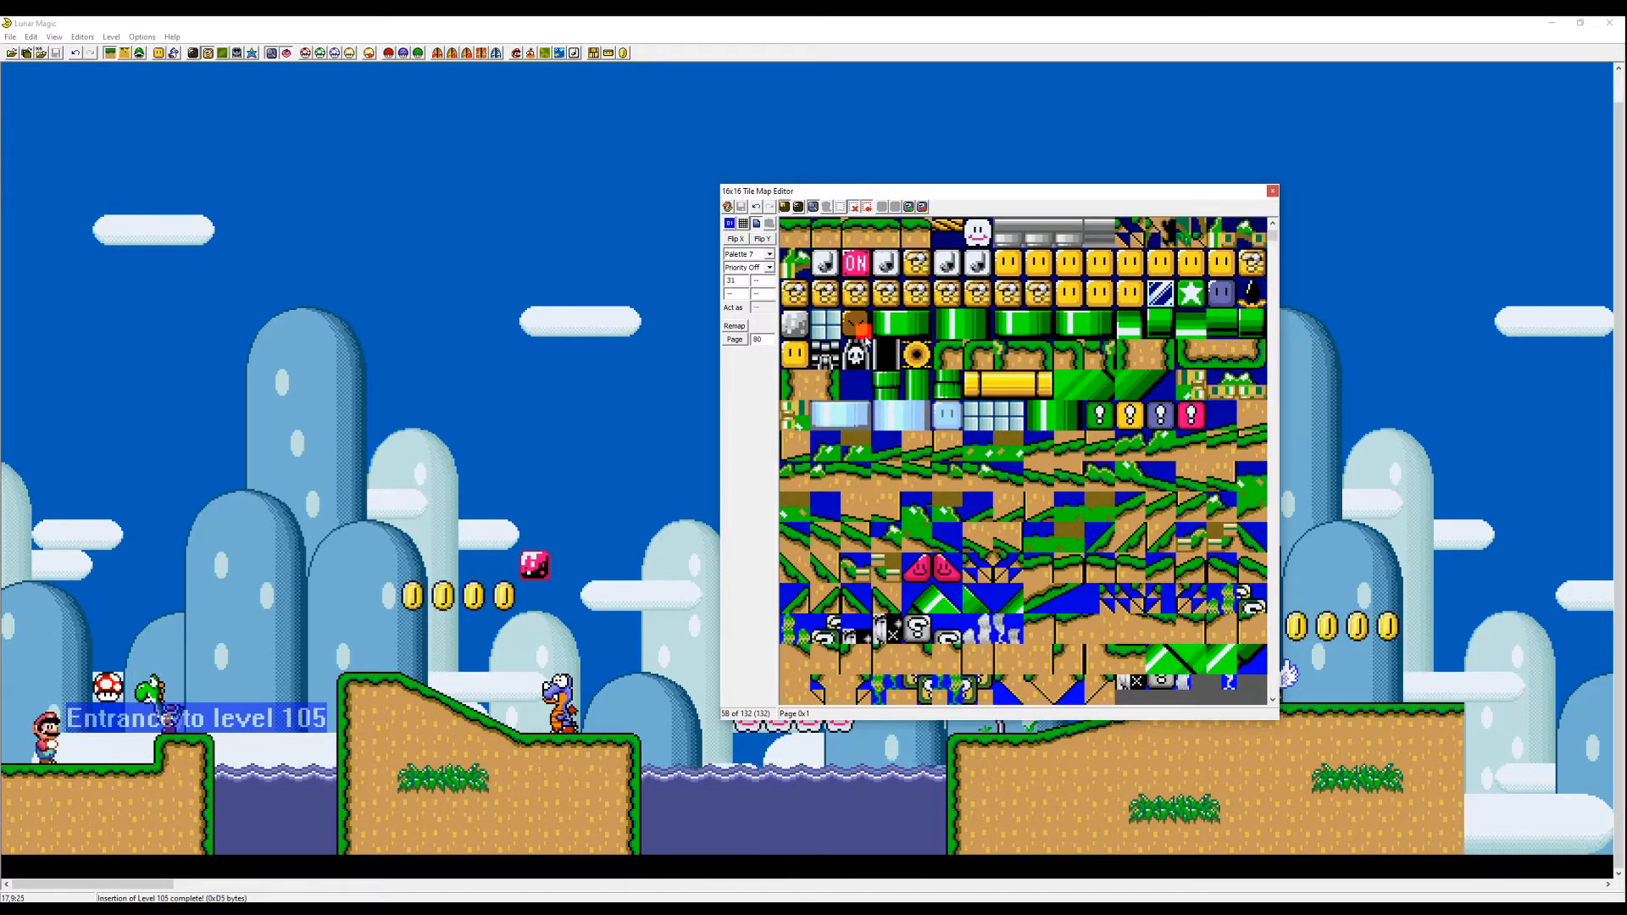
- Copy the brown block tile from Map16 page 1 onto tile 200 on page 2
left_click_drag(859, 336, 853, 334)
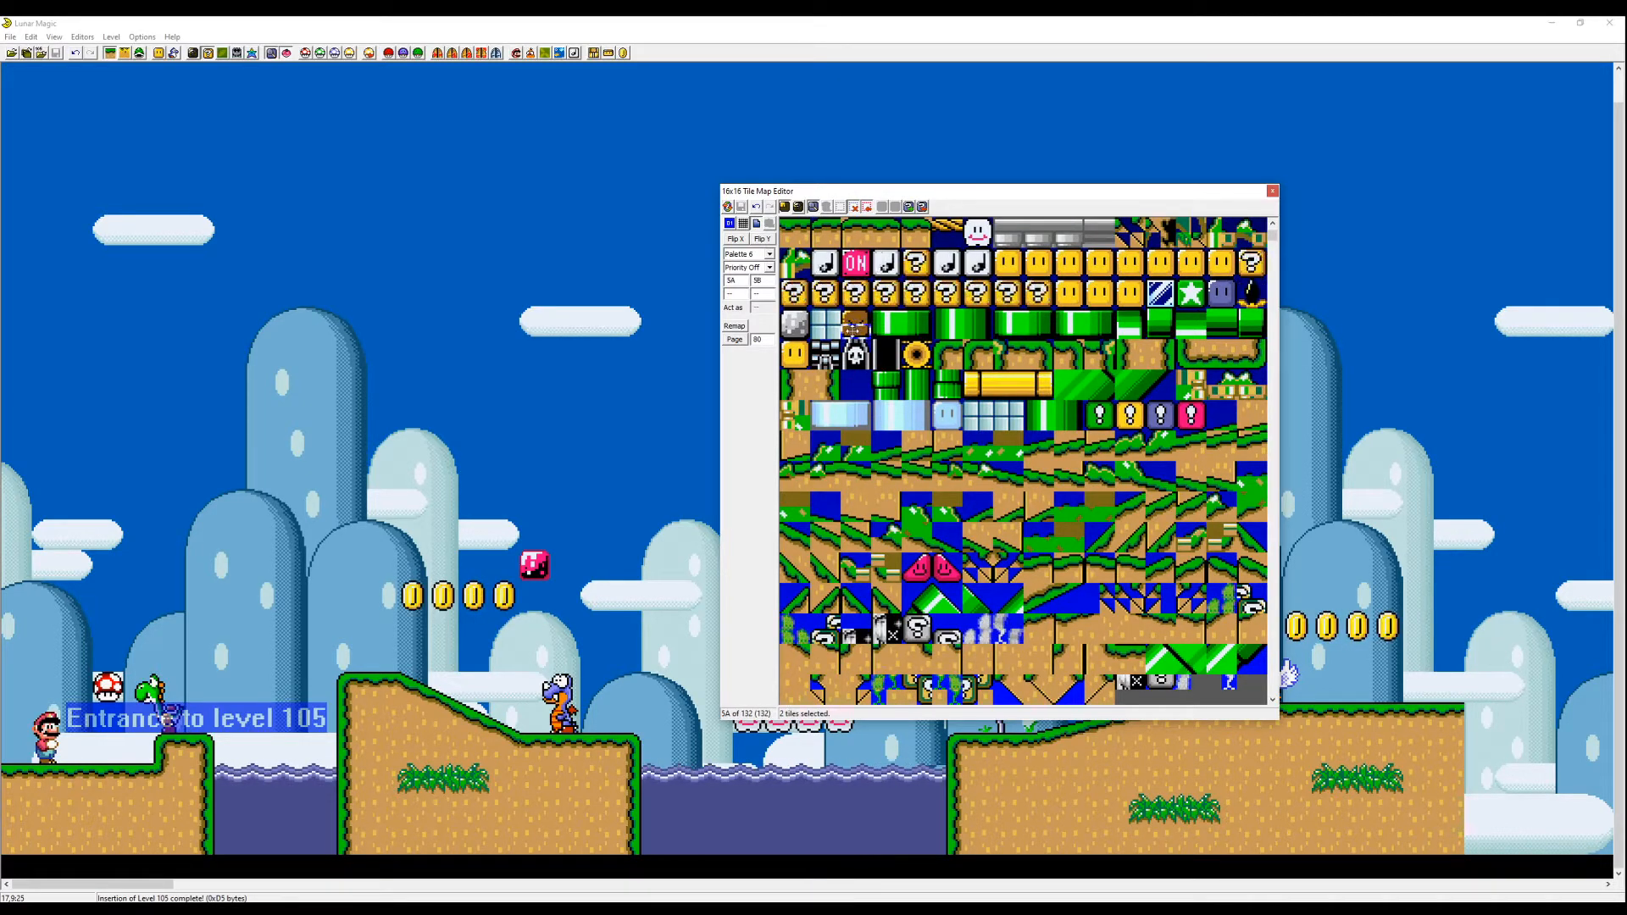
left_click(858, 327)
key("Page_Down")
right_click(786, 243)
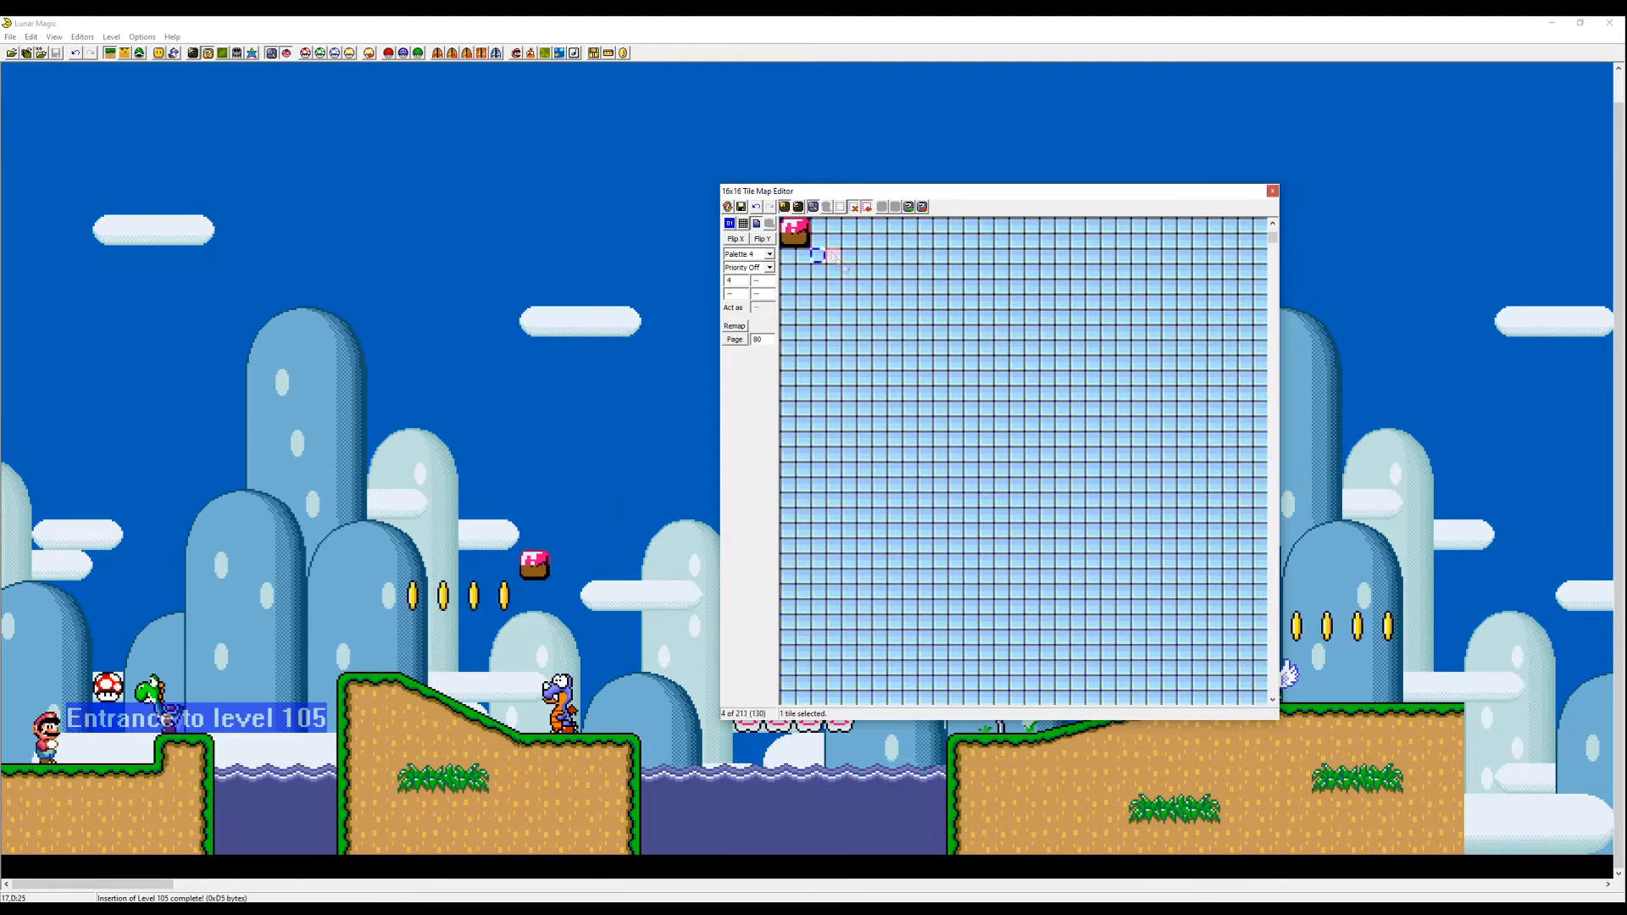
- Change the custom block tile's palette in the 16x16 Tile Map Editor, switching between several palettes
key("t")
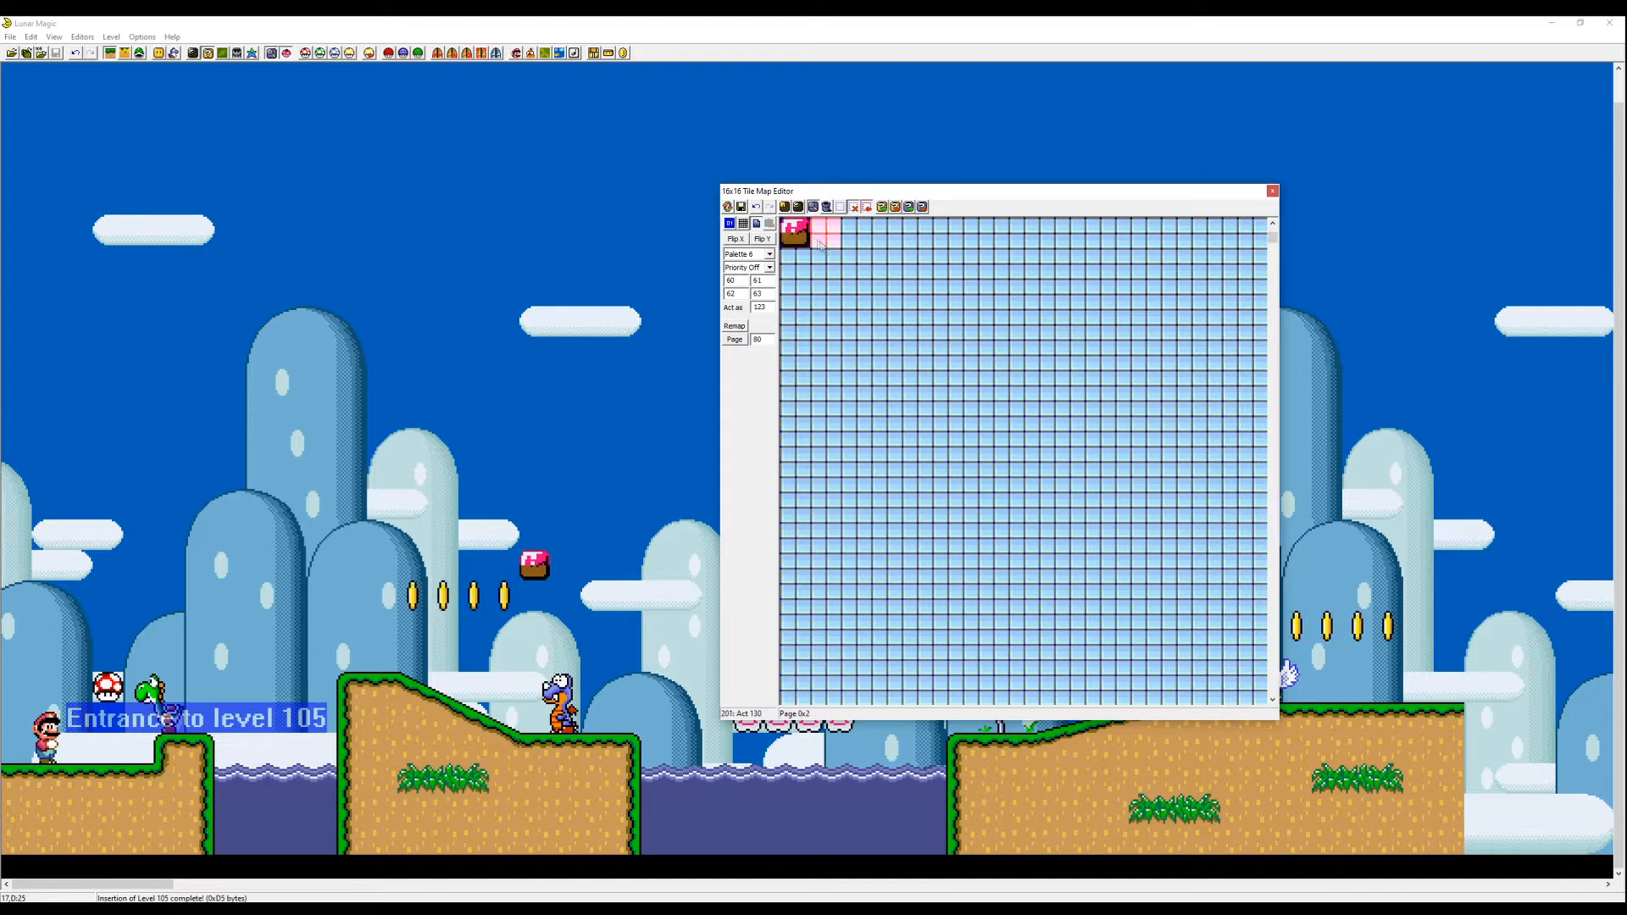
left_click(782, 209)
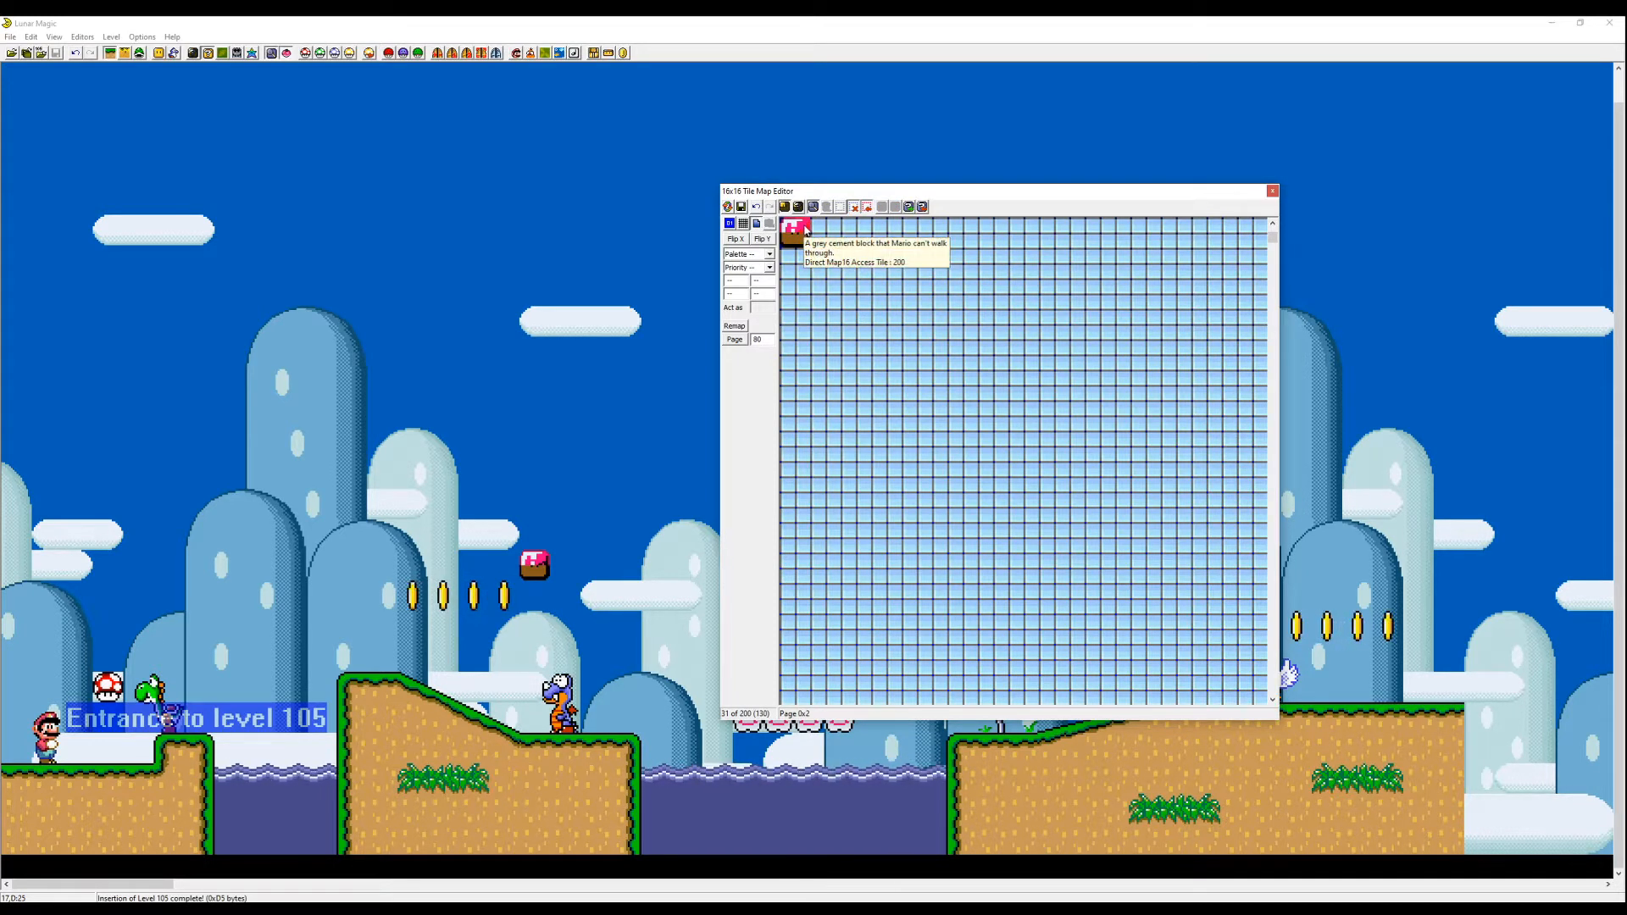
left_click(803, 227)
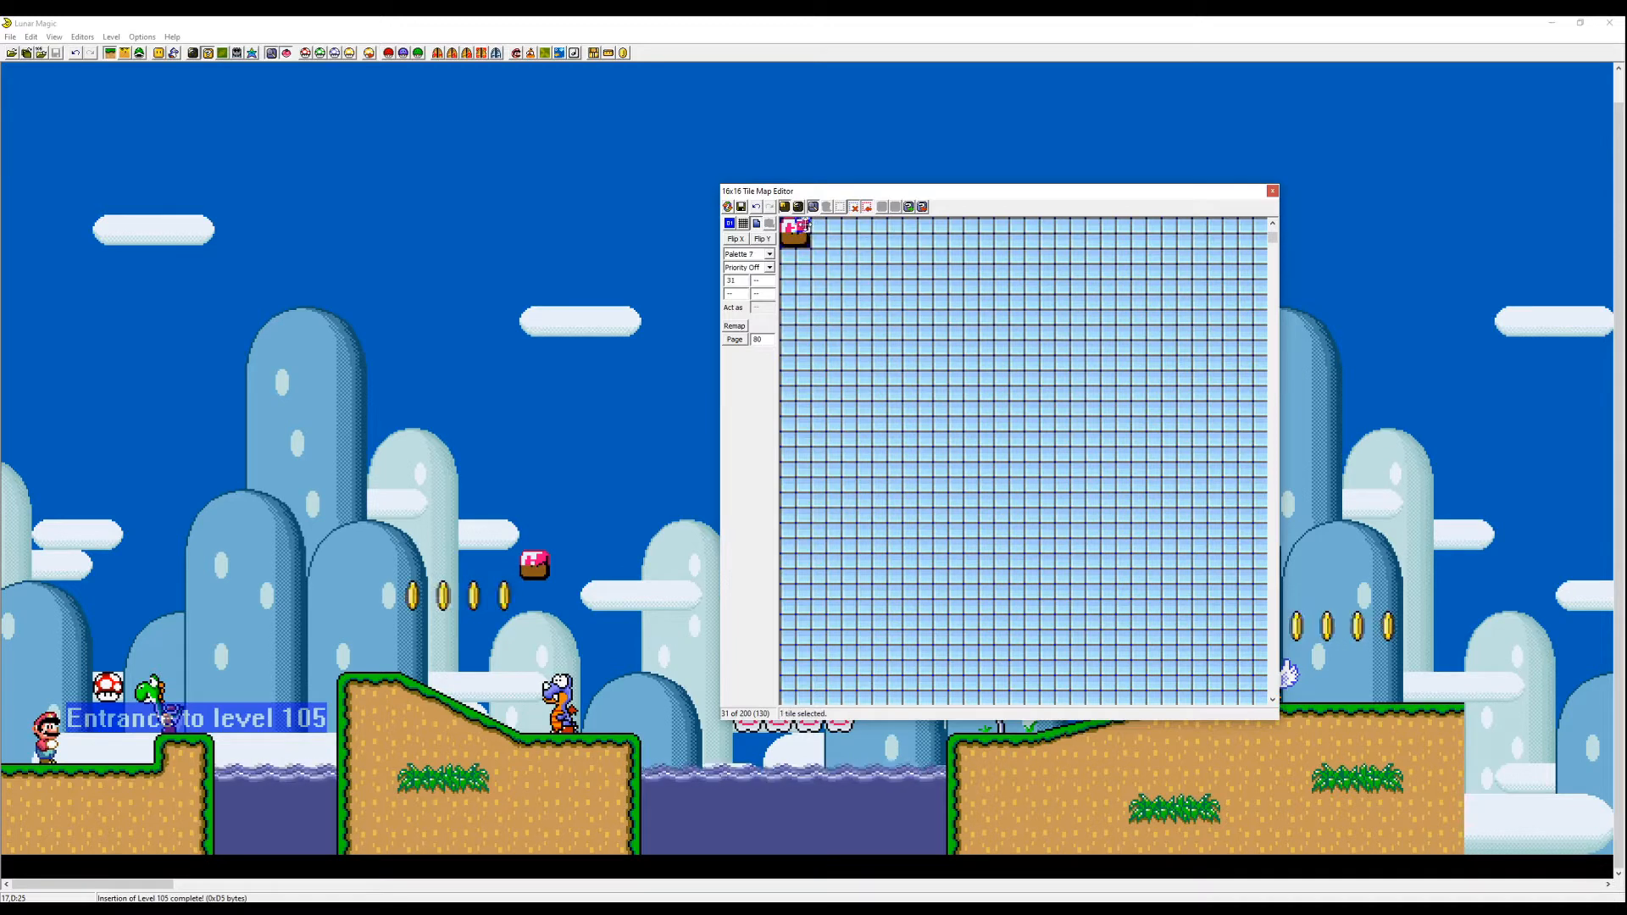
left_click(769, 254)
left_click(744, 292)
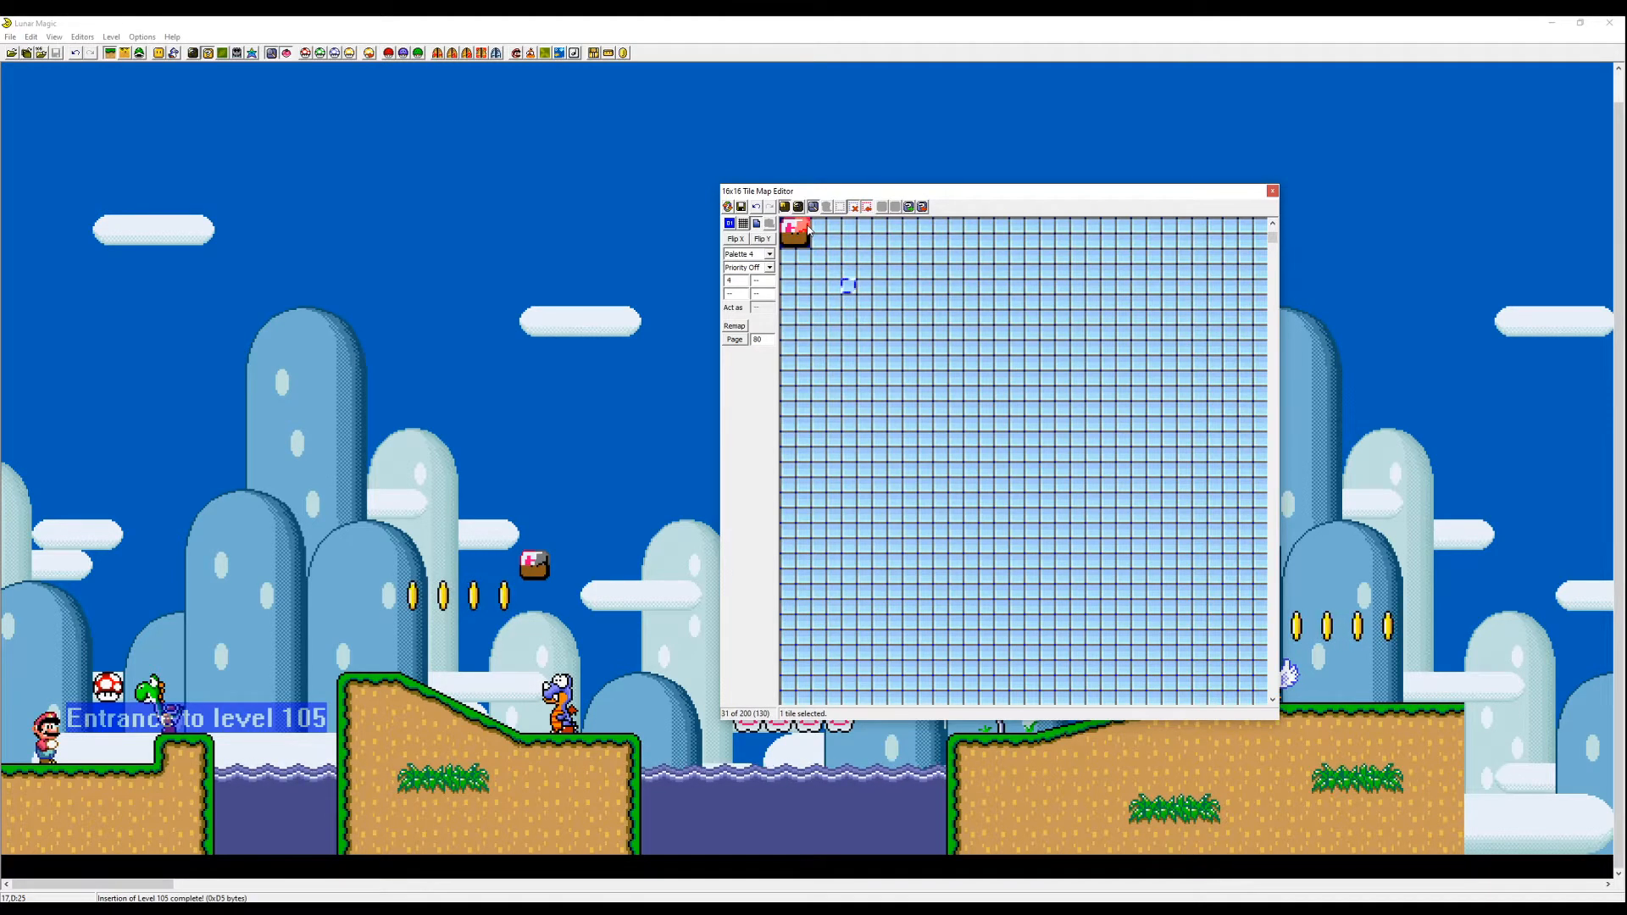
left_click(770, 253)
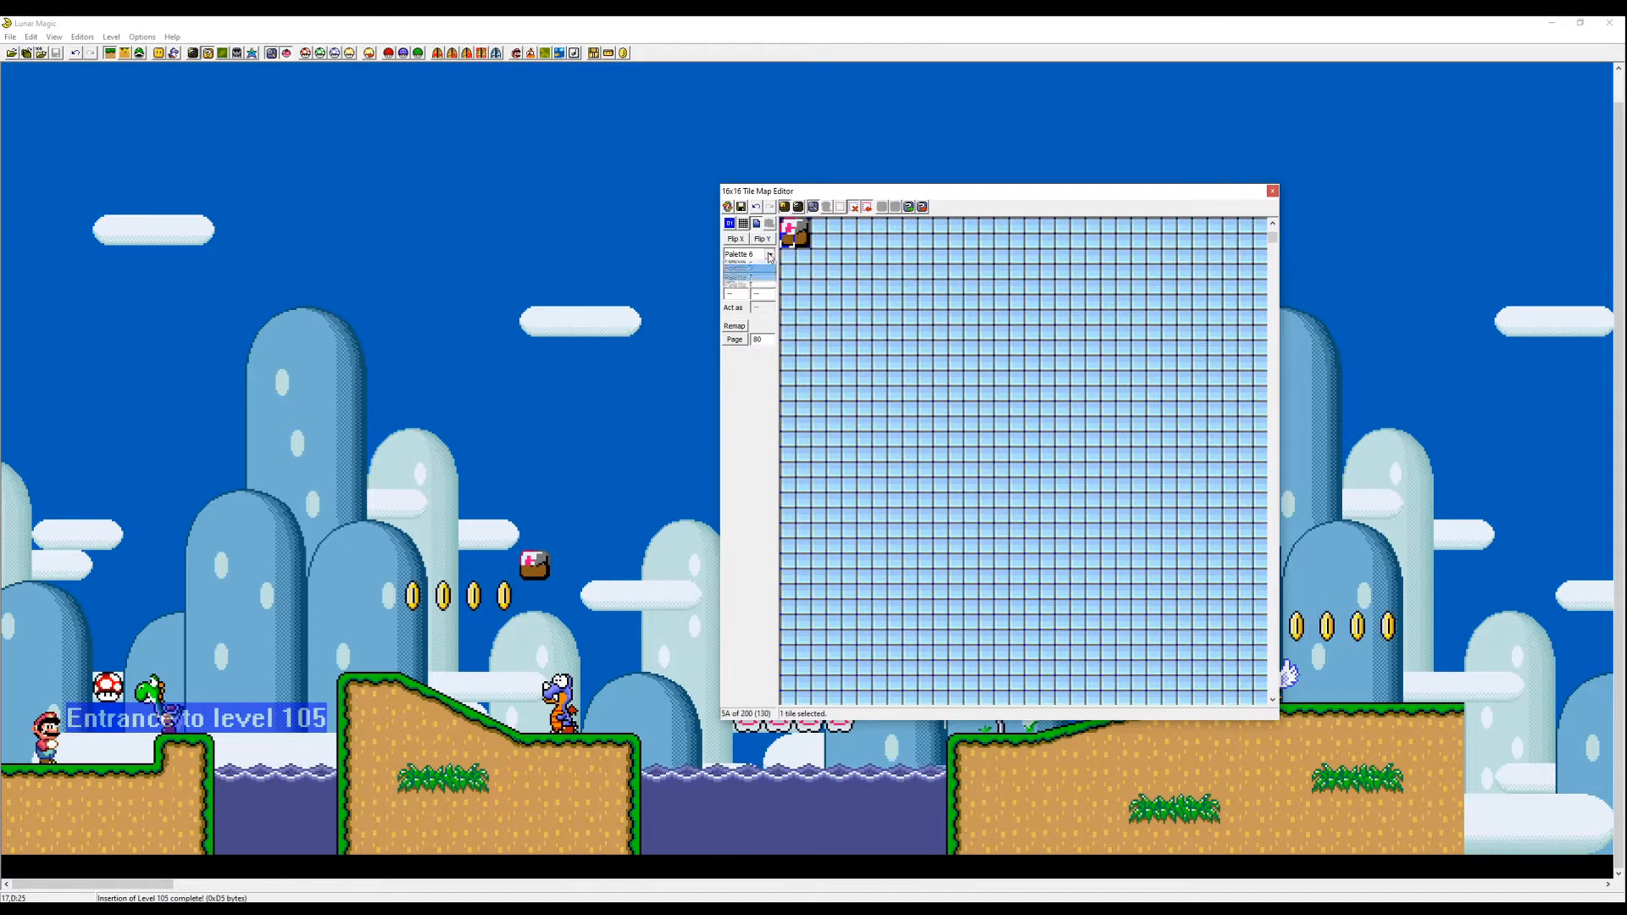
left_click(772, 325)
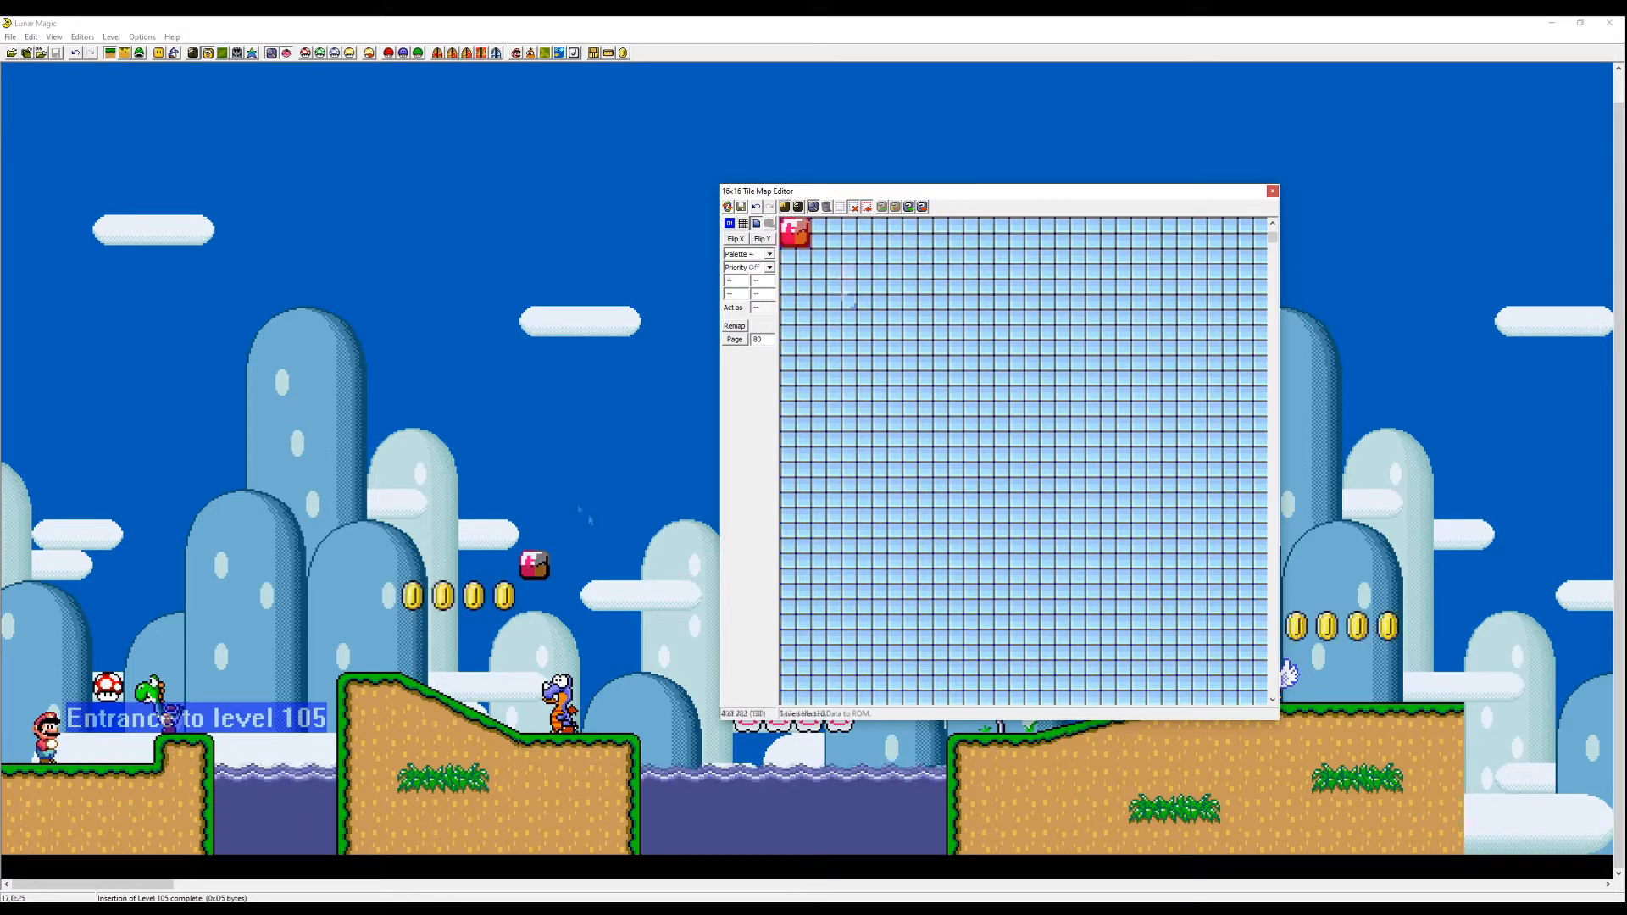
- Move the custom block in the level to just above Mario's start point and launch a test play
left_click_drag(535, 564, 109, 626)
left_click(238, 550)
key("F4")
key("Right")
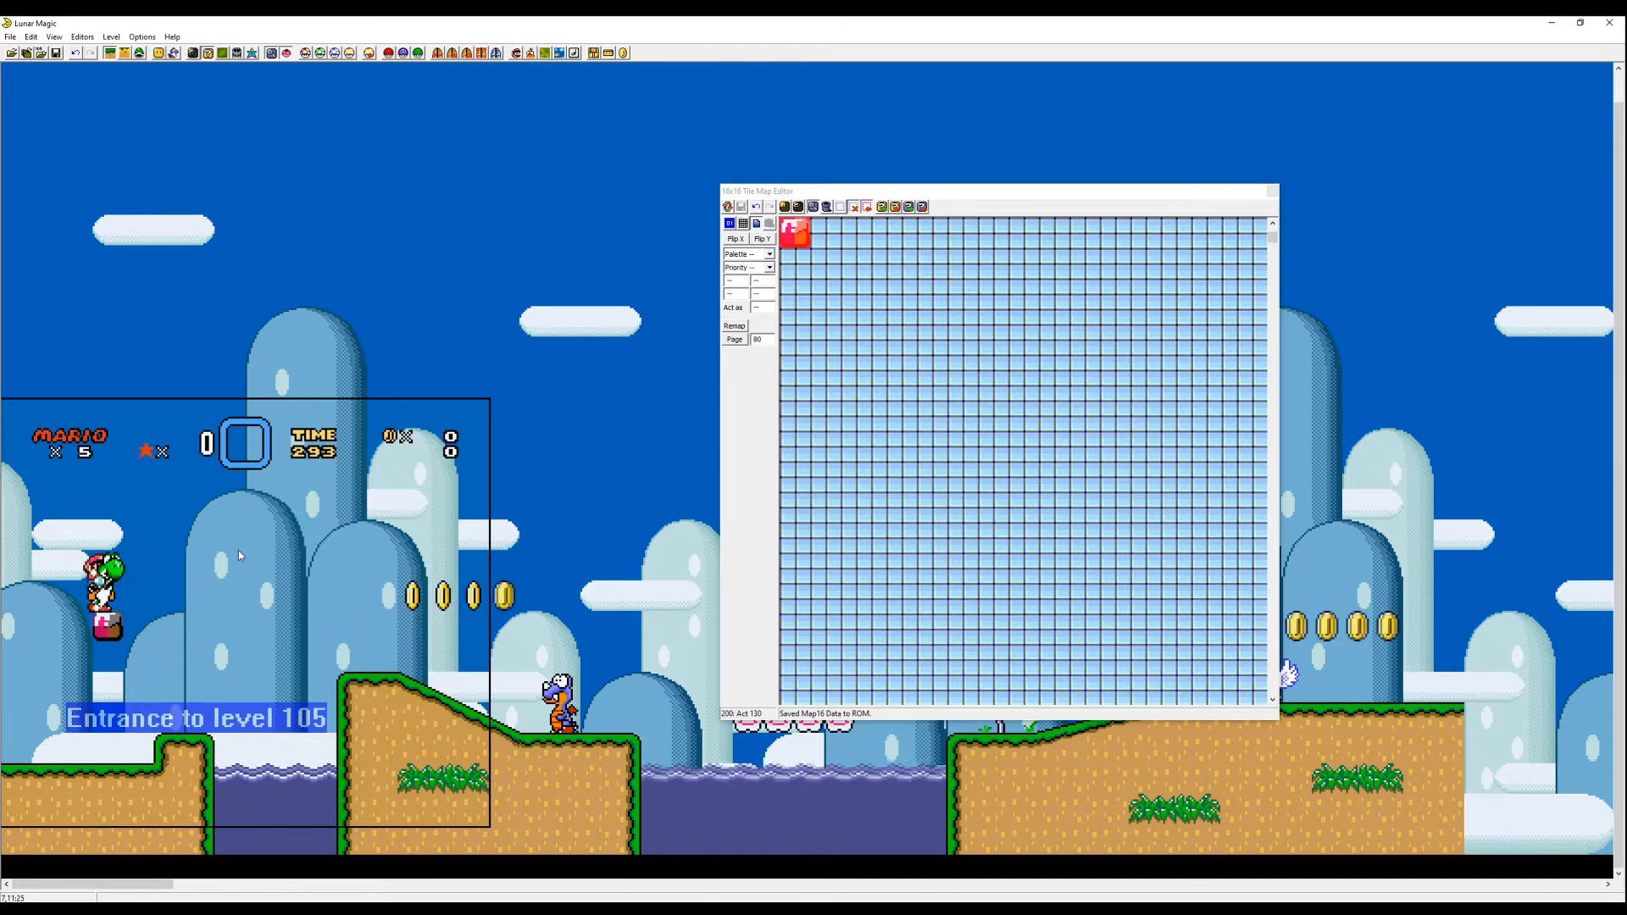
- Inspect tiles 210 and 220 below the custom tile on Map16 page 2
left_click(795, 292)
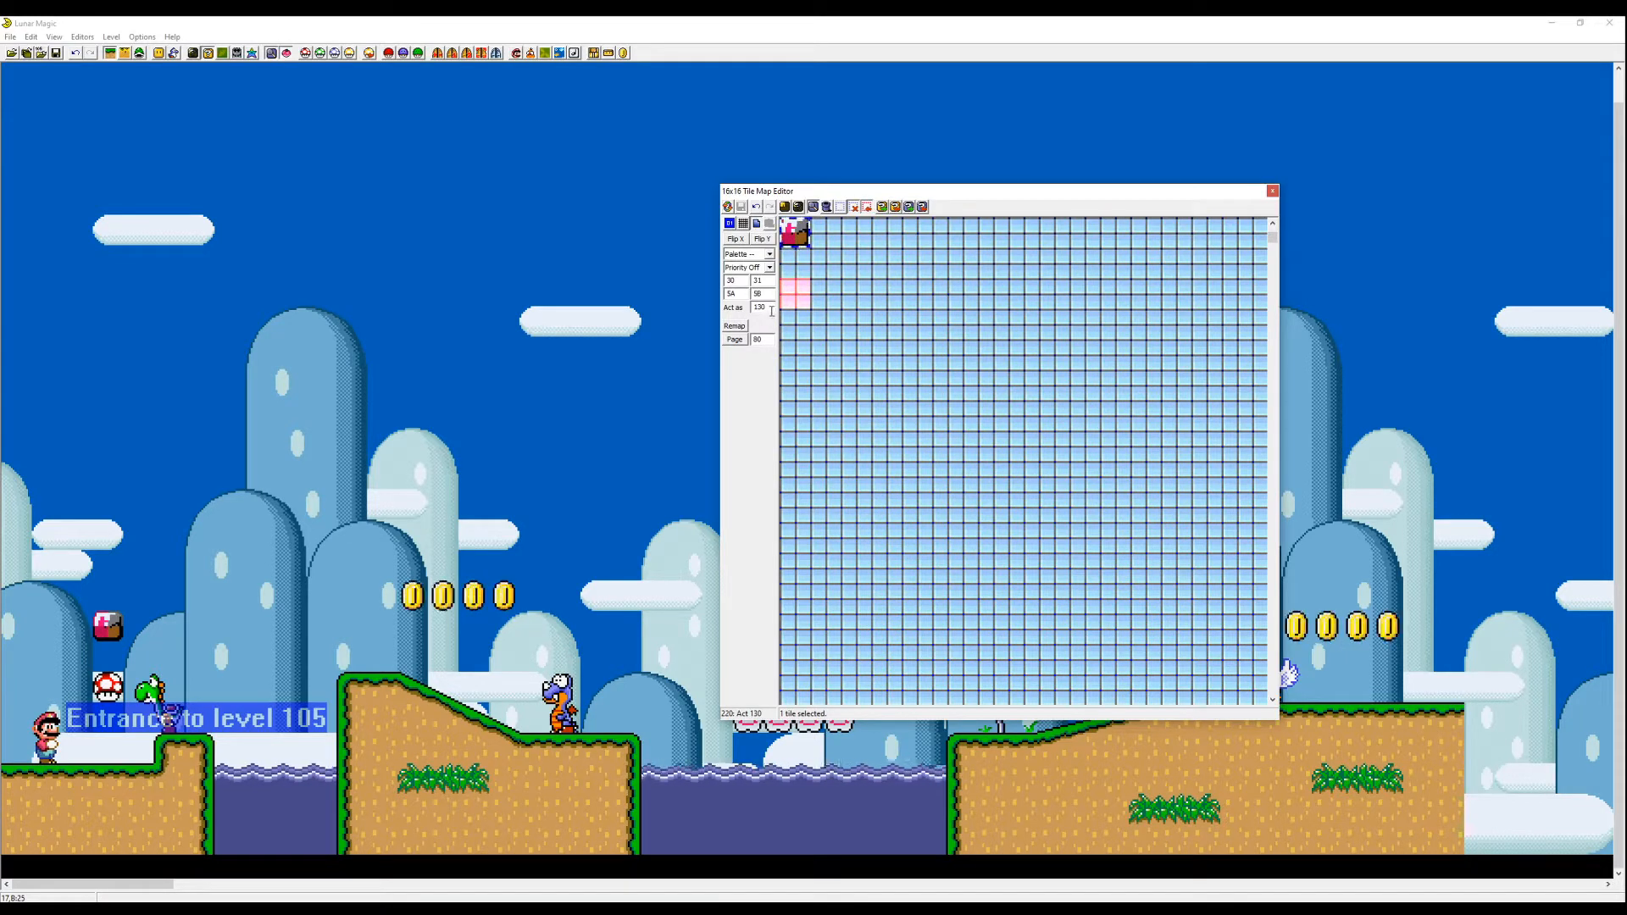
left_click(823, 297)
left_click(803, 283)
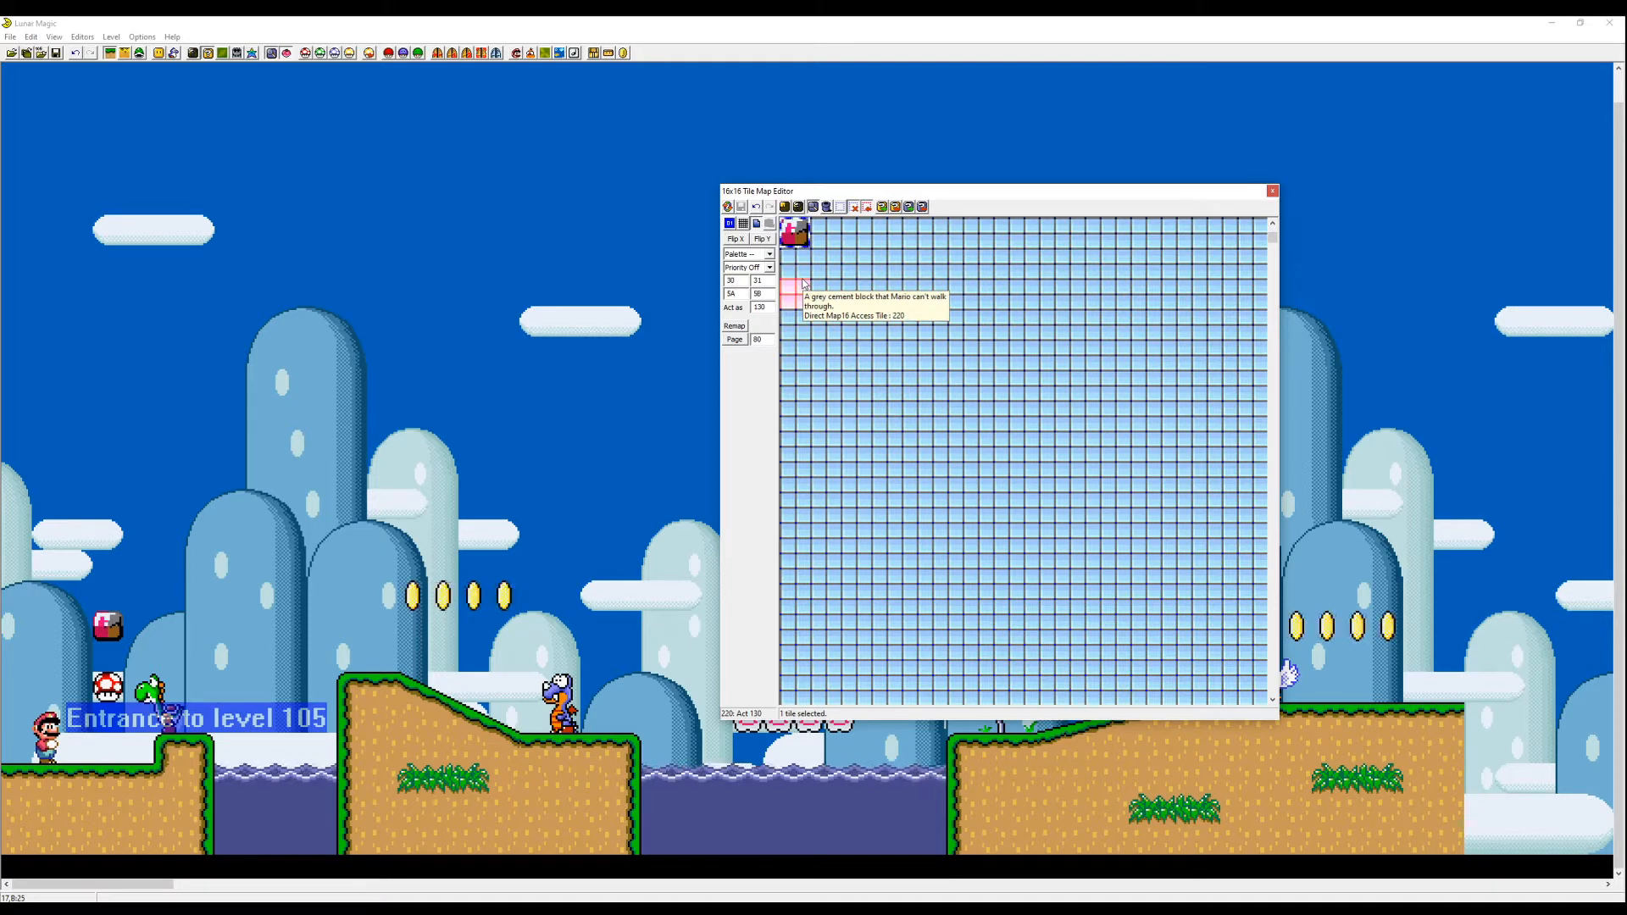
left_click(803, 273)
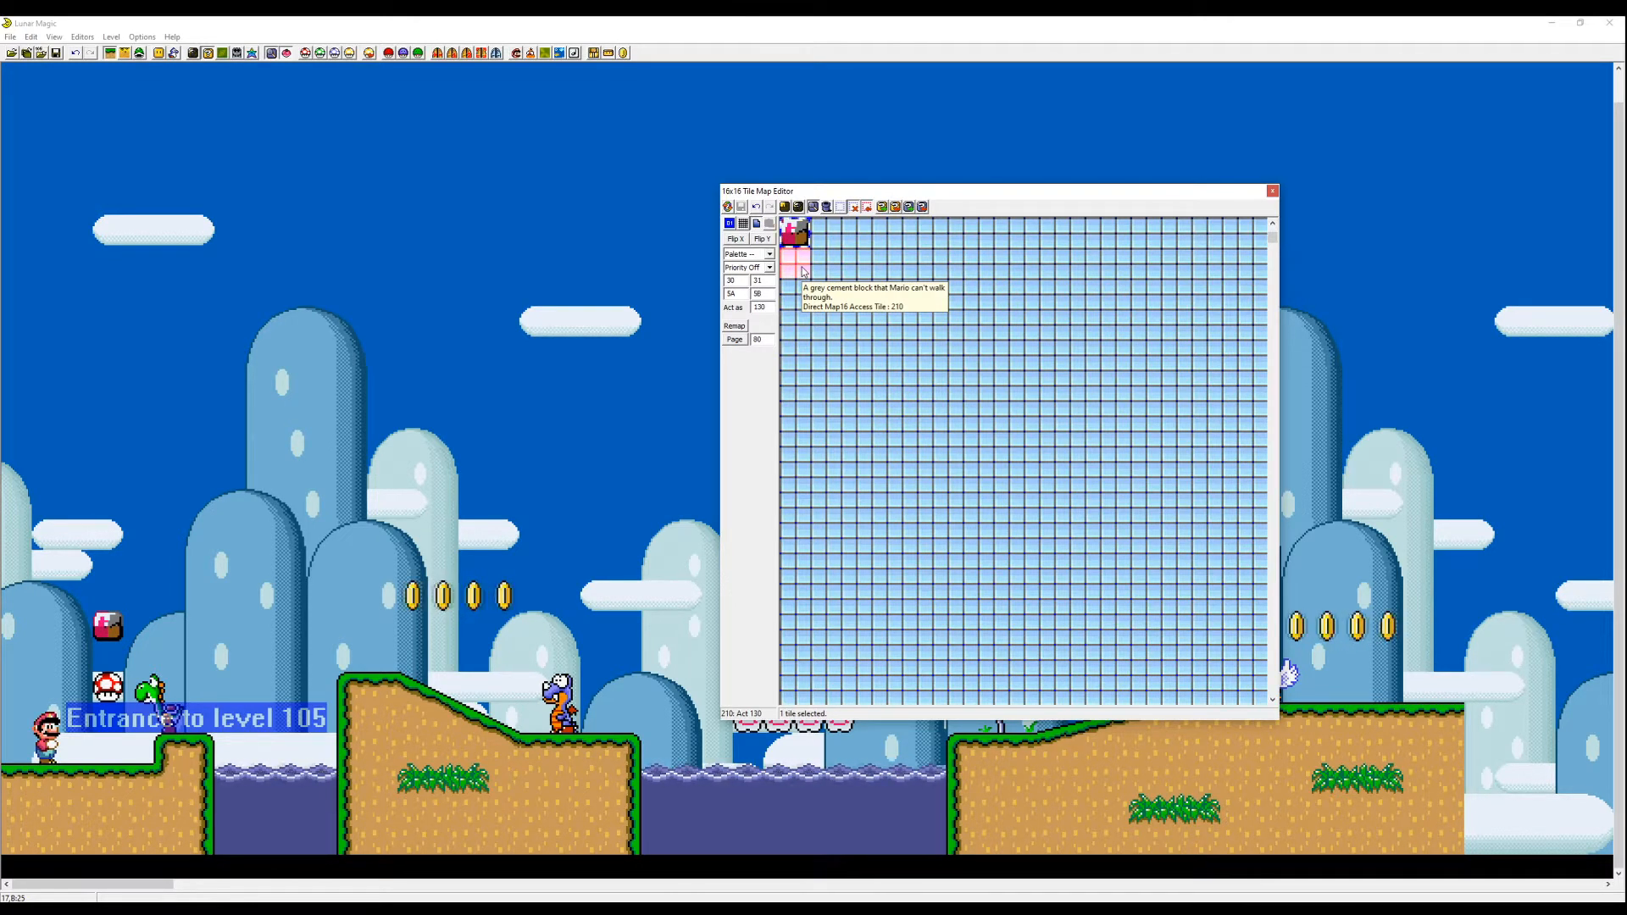
- Make custom tile 200 act like tile 105 by copying that tile's behaviour from Map16 page 1
key("Page_Up")
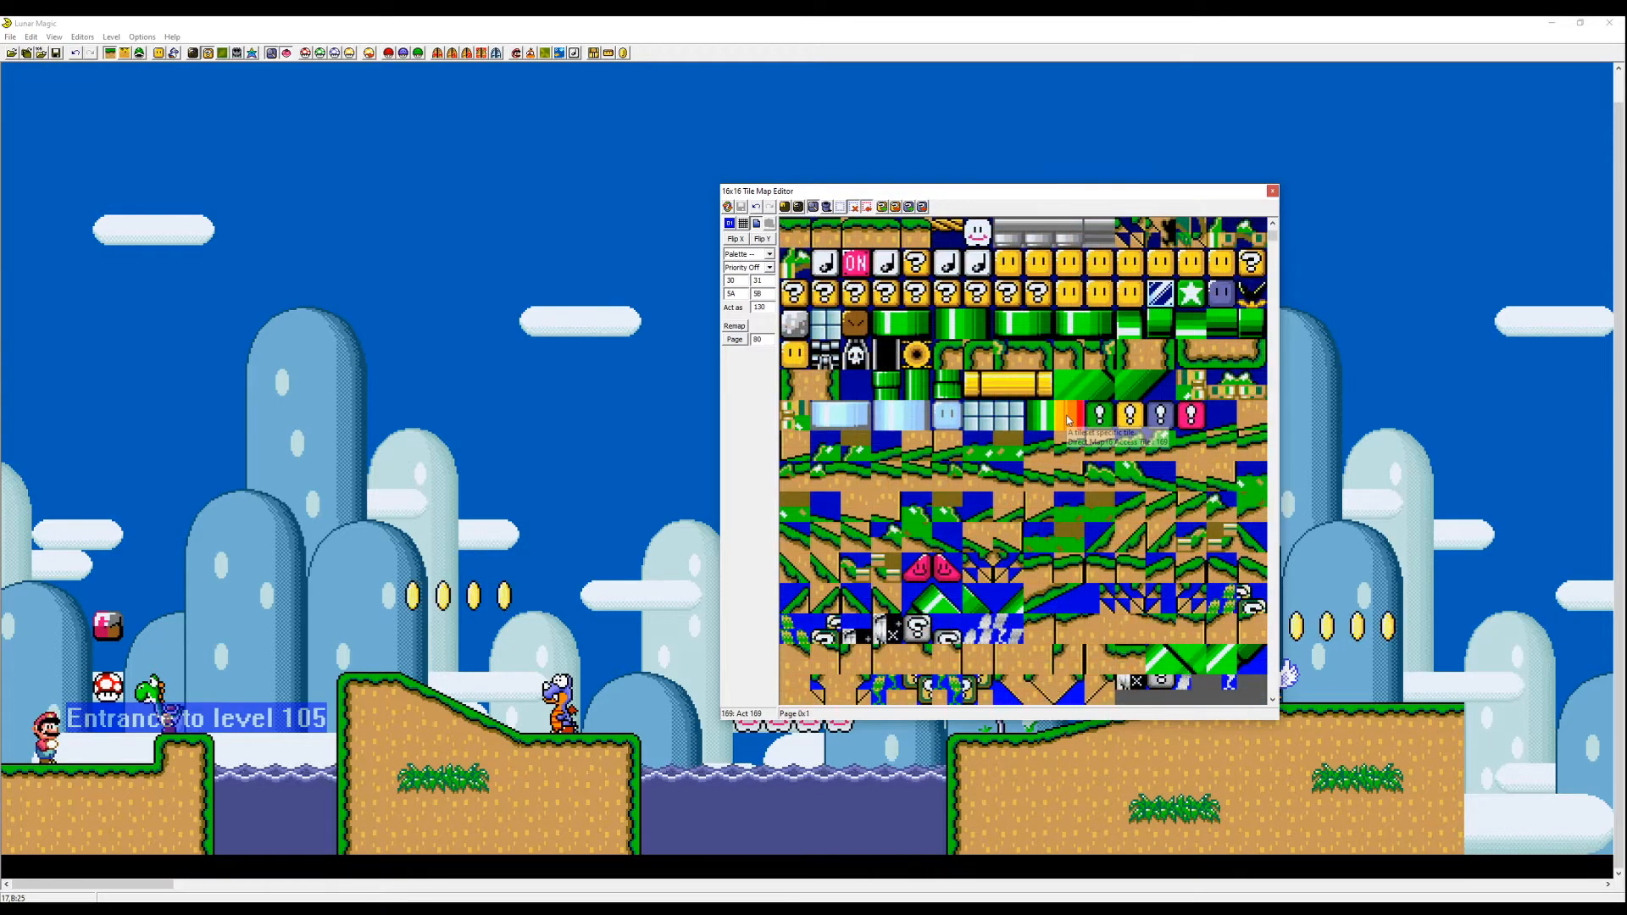
key("Page_Down")
left_click(797, 234)
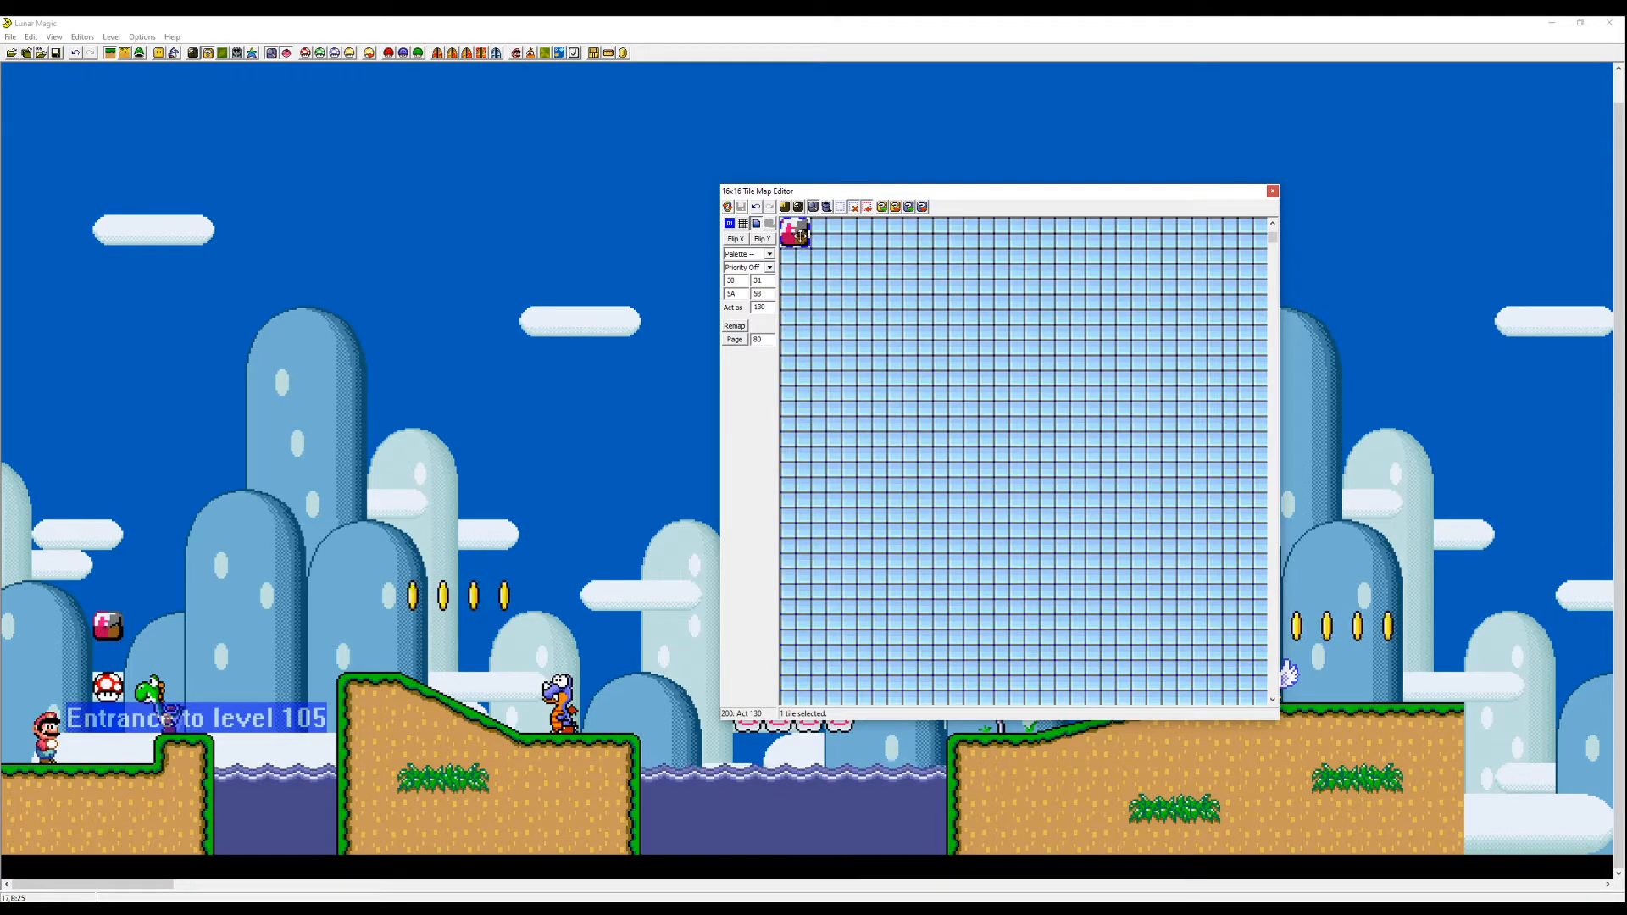
key("Page_Up")
left_click(795, 323)
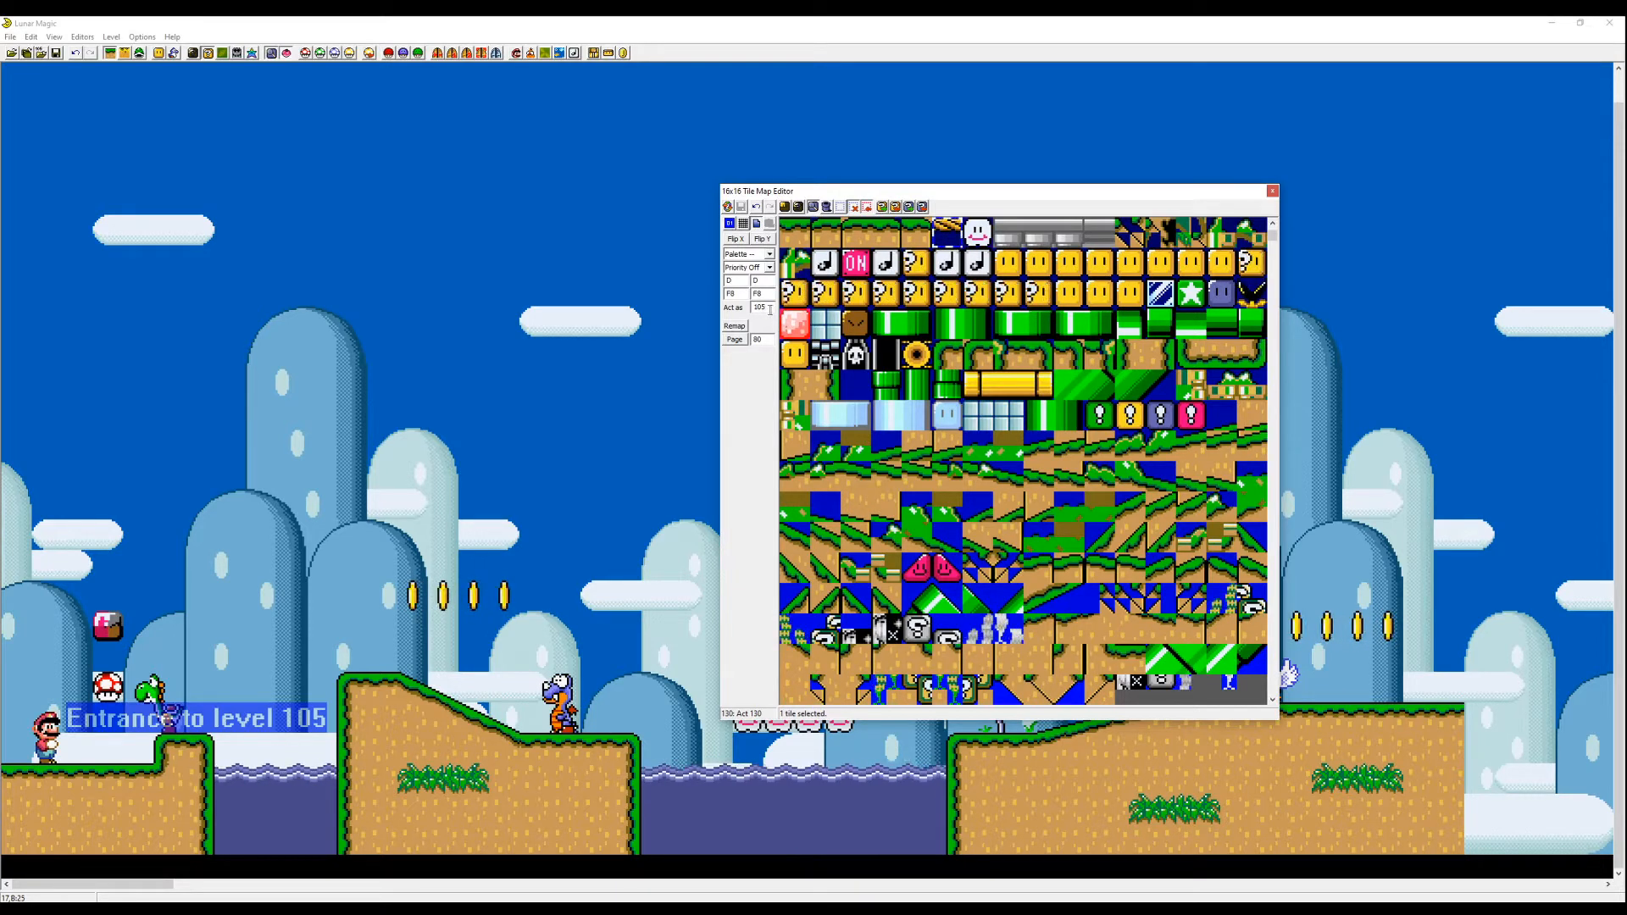
key("Page_Down")
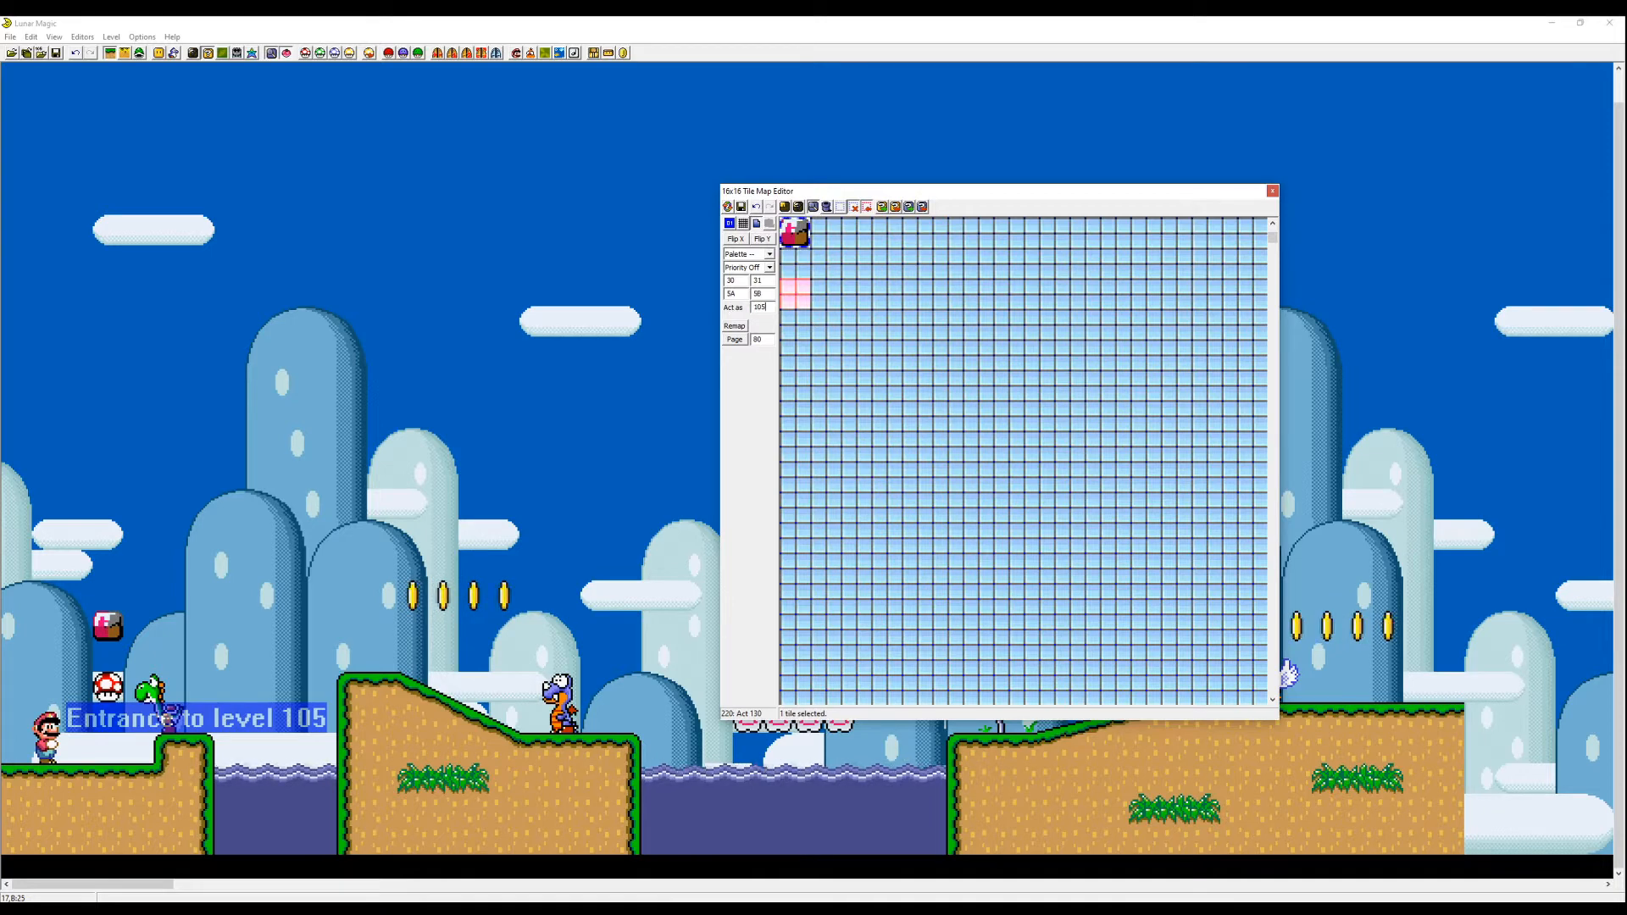
left_click(742, 207)
key("Page_Up")
left_click(949, 236)
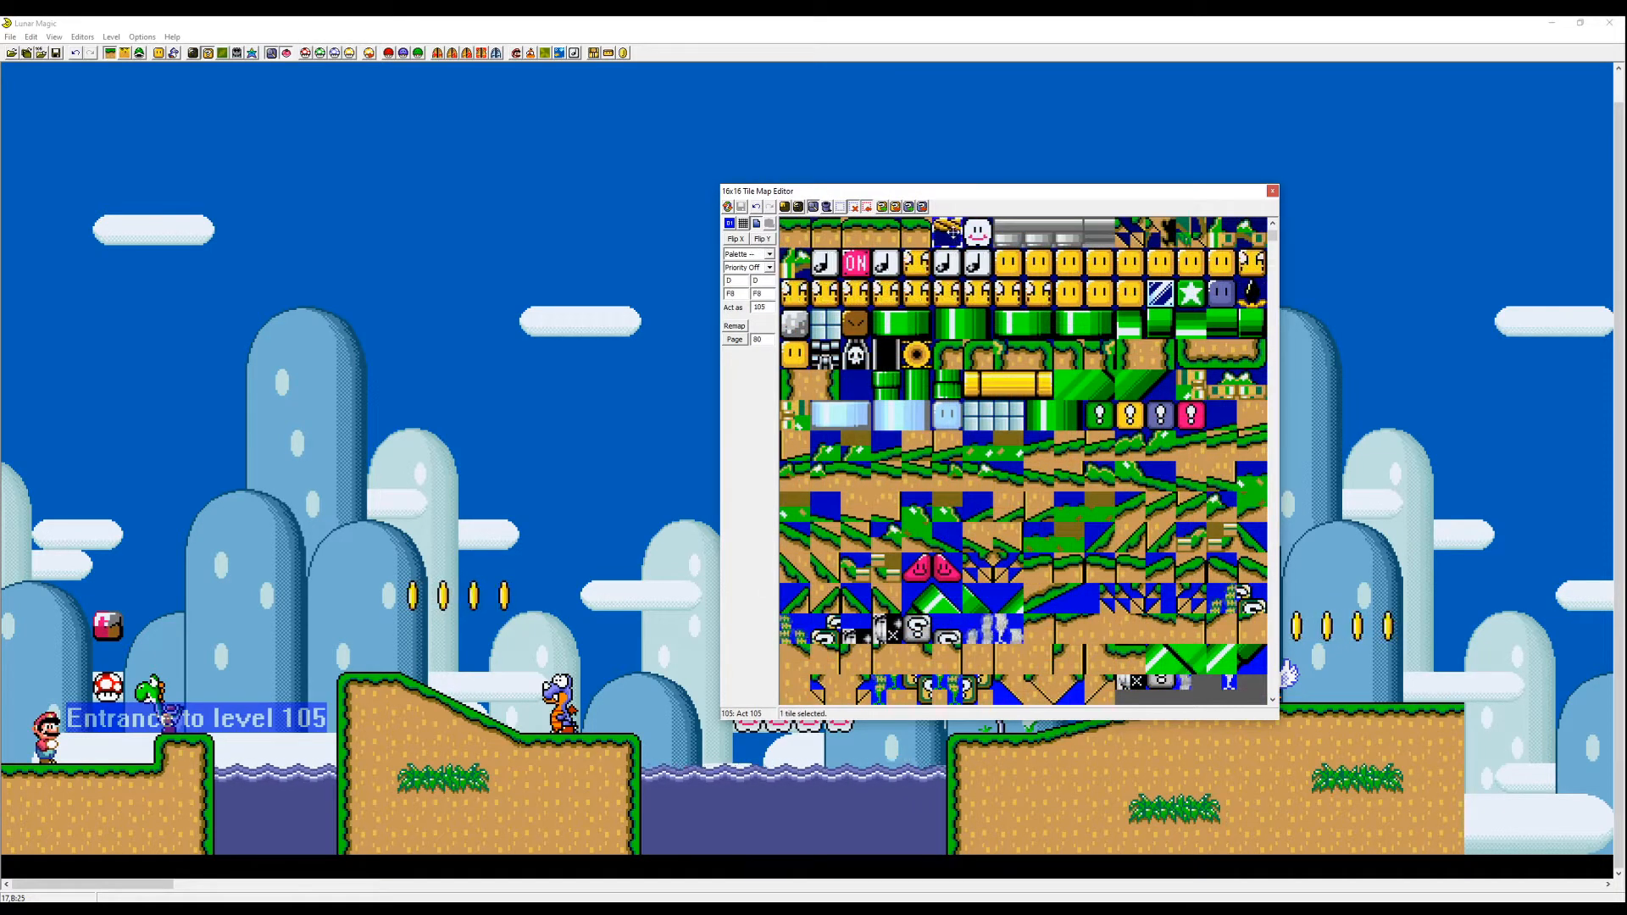
left_click(792, 323)
left_click(921, 243)
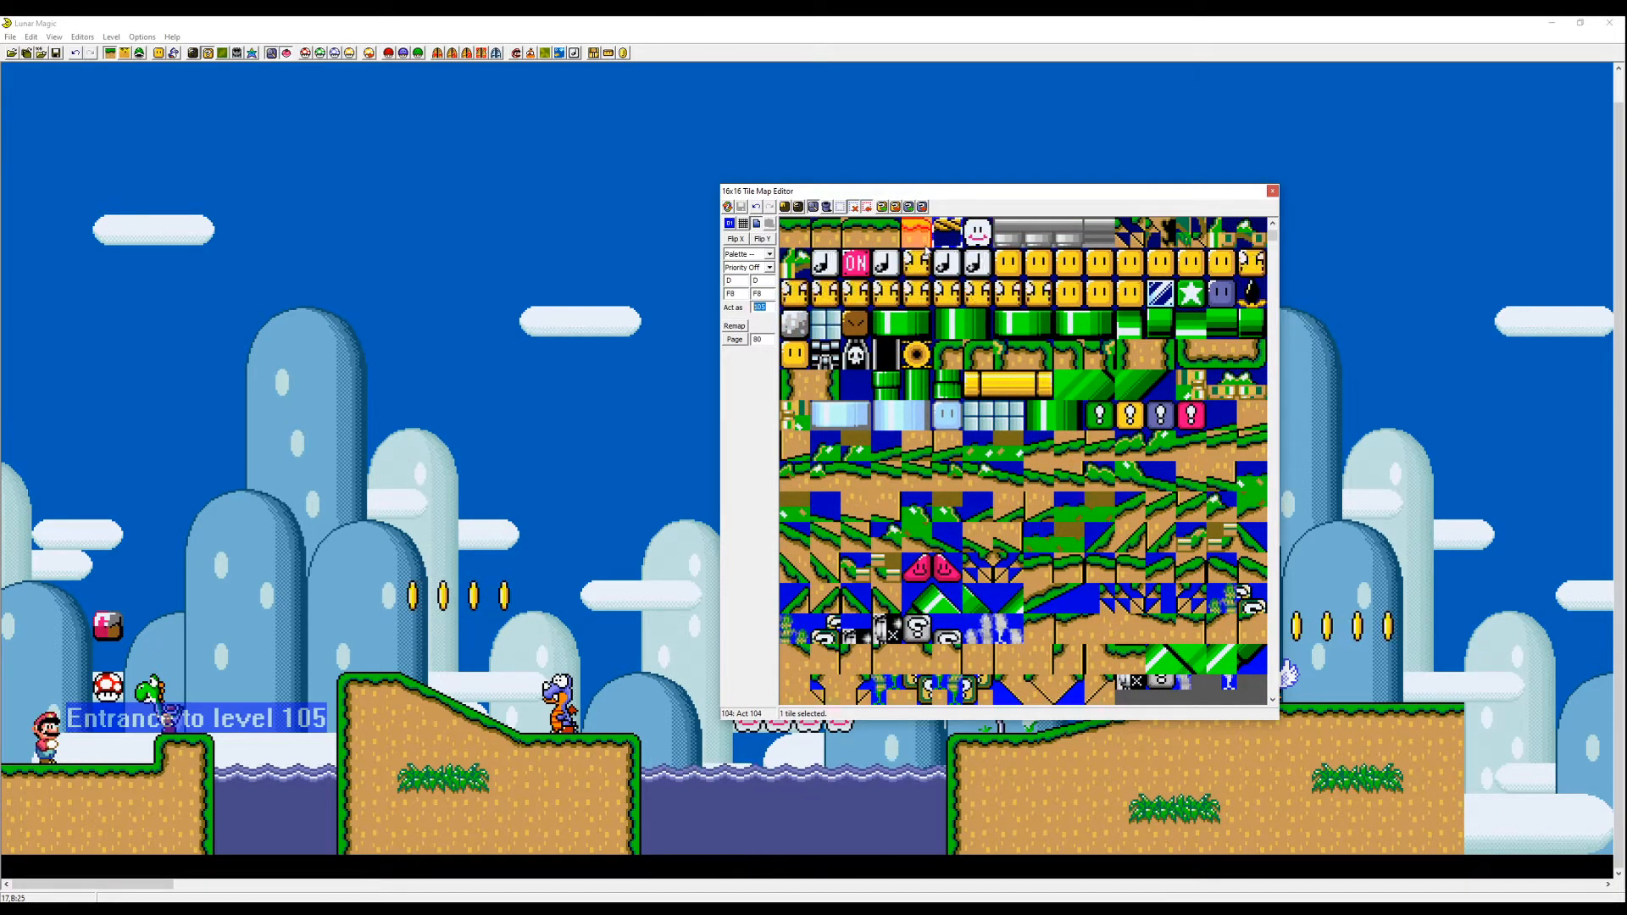
key("Page_Down")
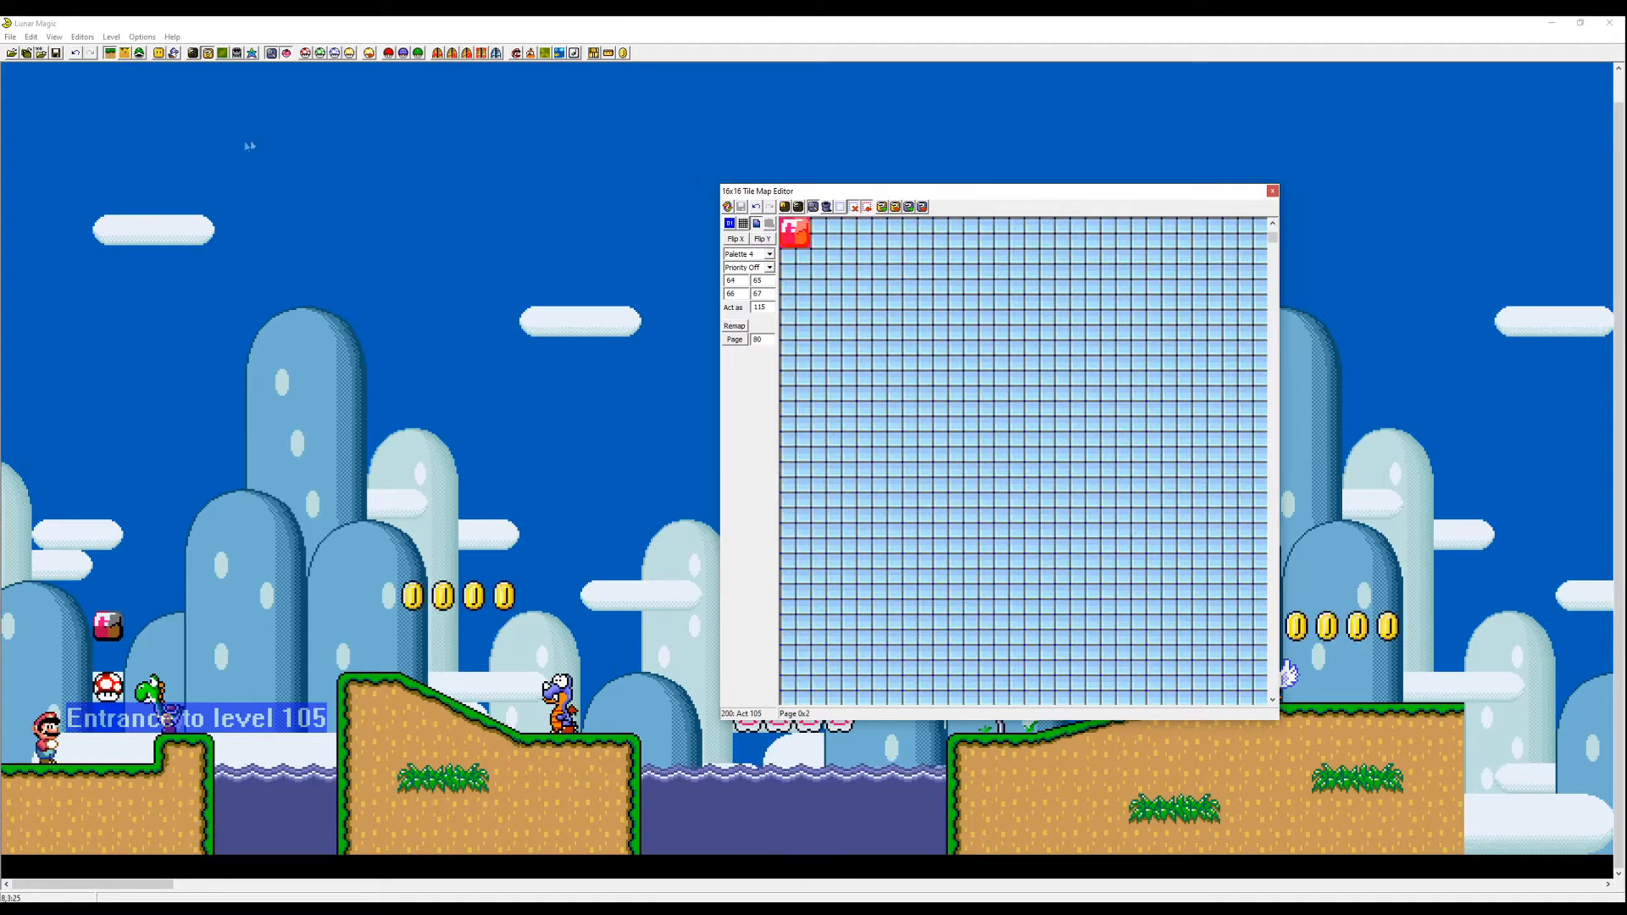
- Save the level and test-play it, running and jumping Mario into the custom block
left_click(58, 53)
key("F4")
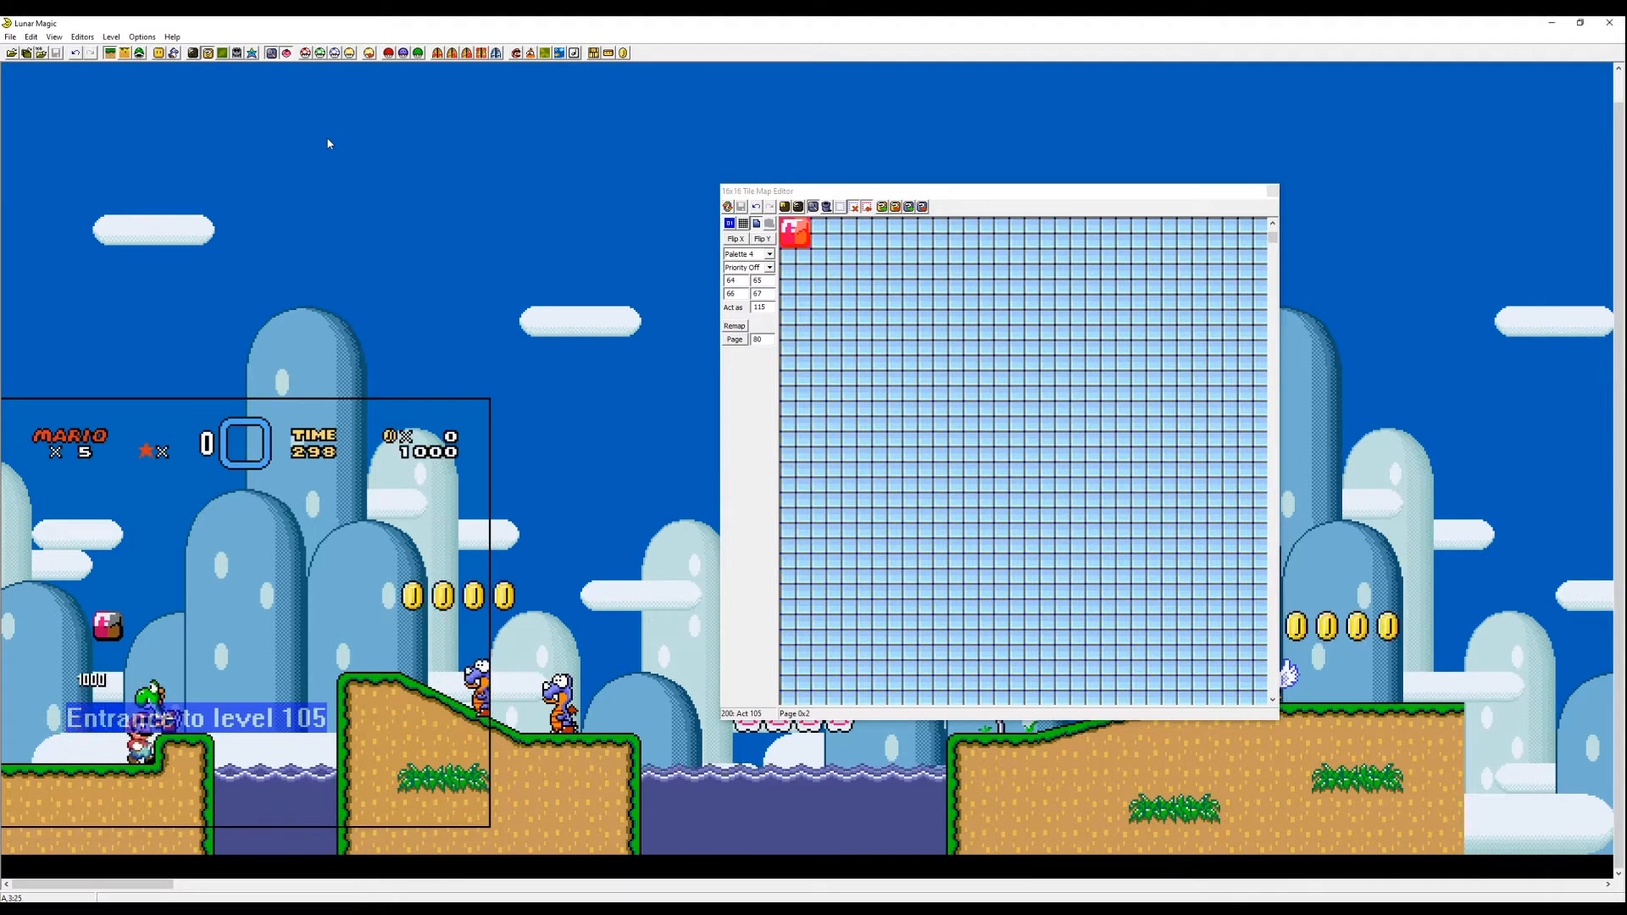
key("z")
key("Right")
key("z")
key("Left")
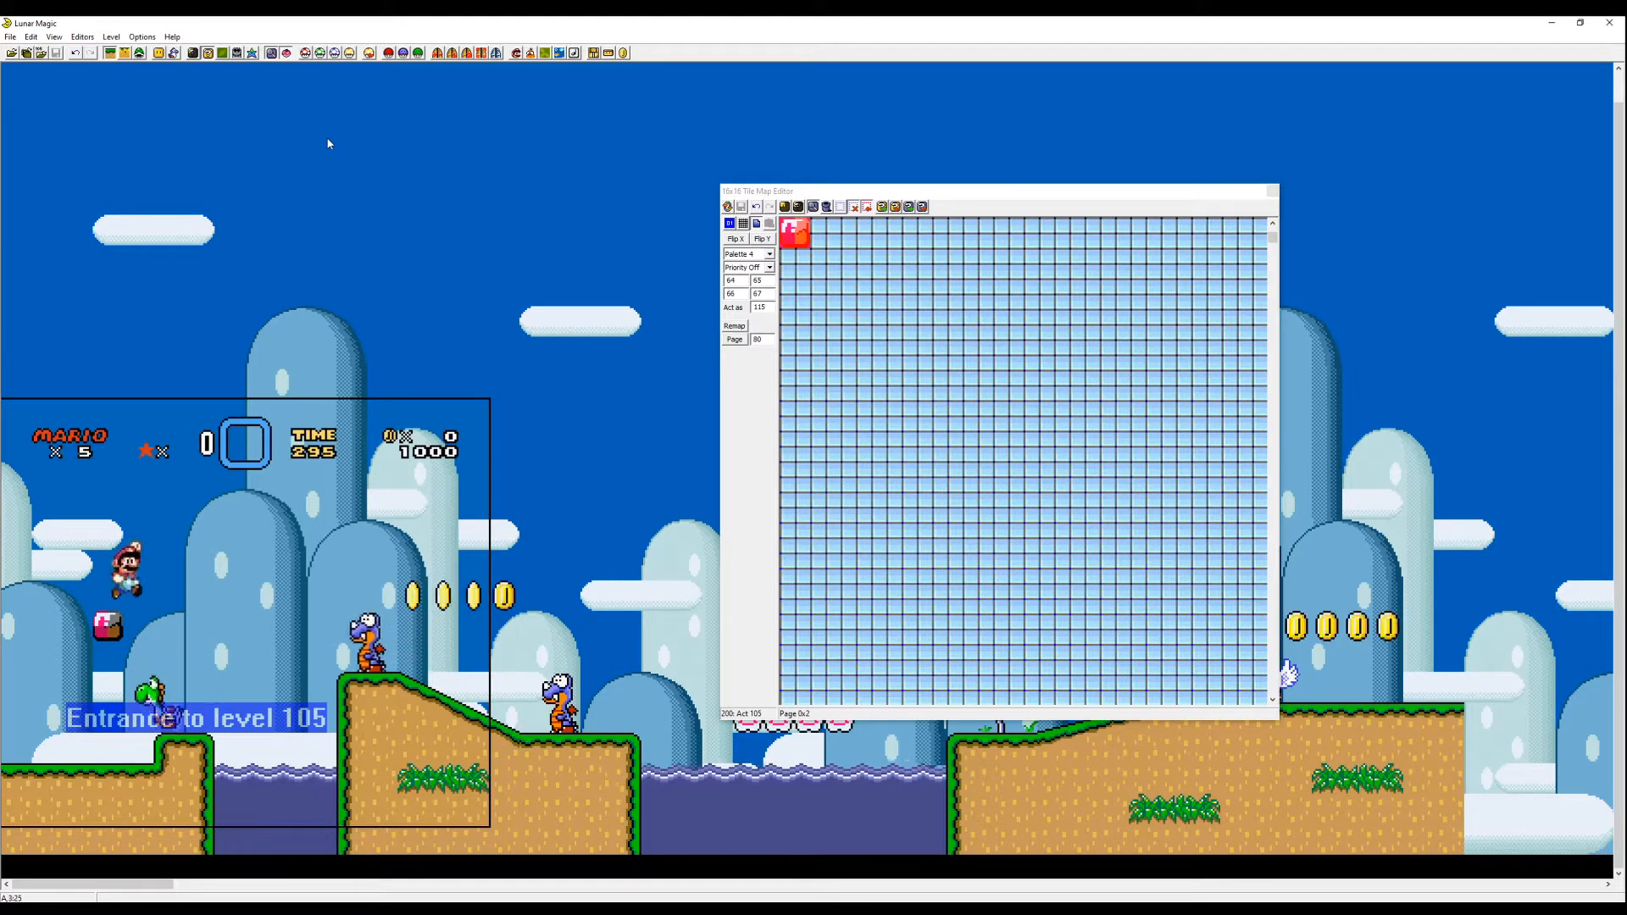
key("Right")
key("Left")
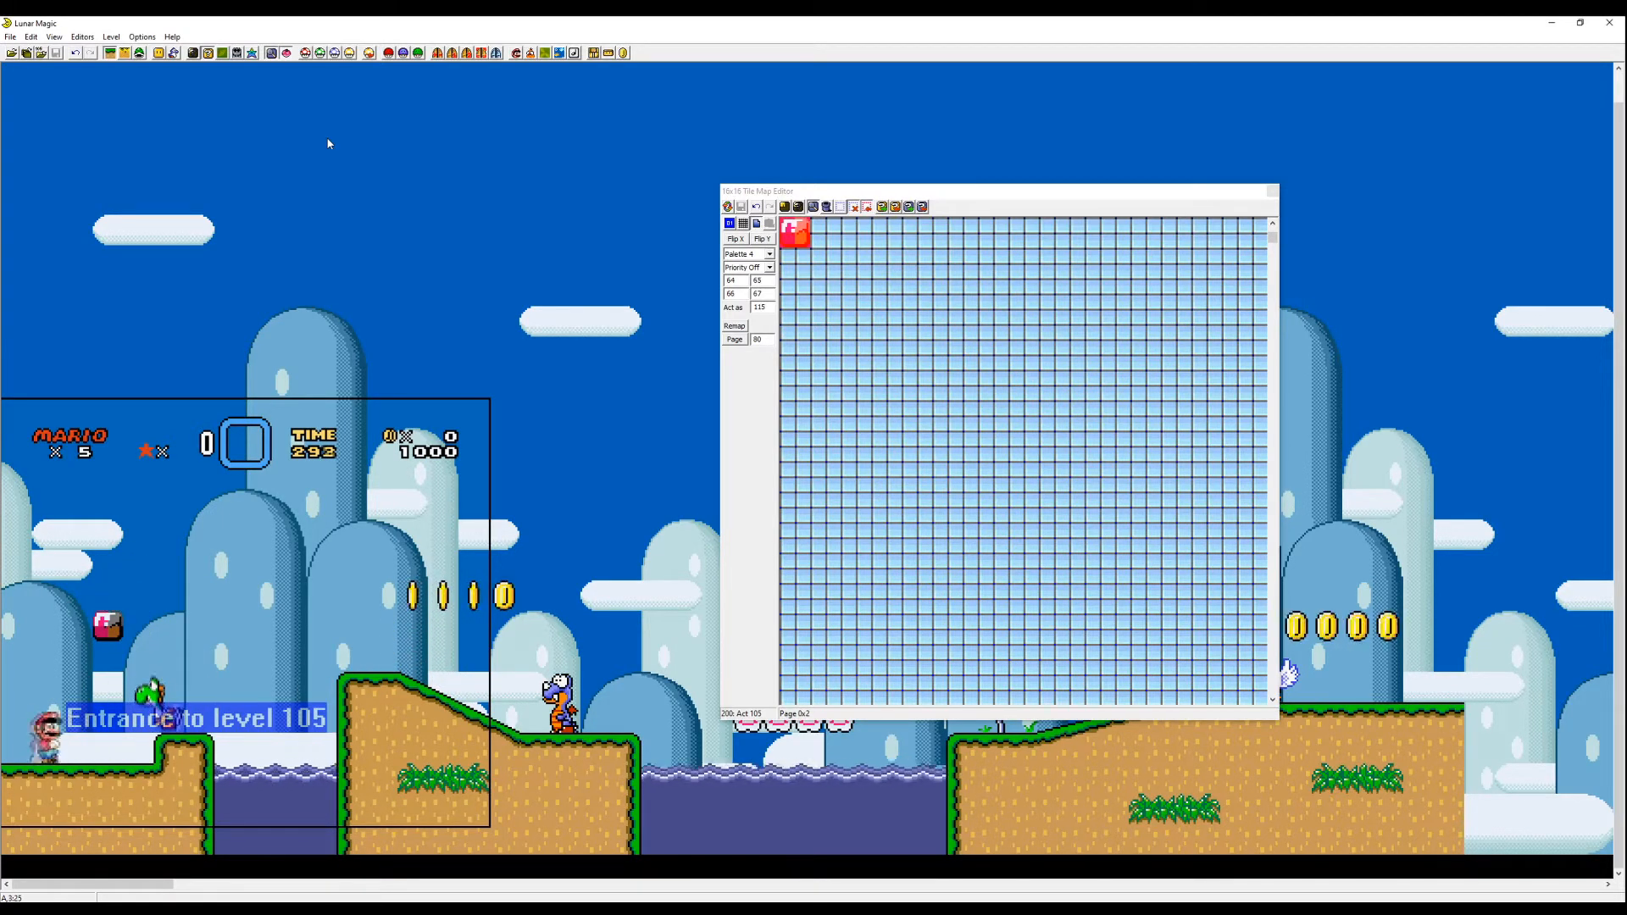
key("Right")
key("z")
key("Left")
key("Right")
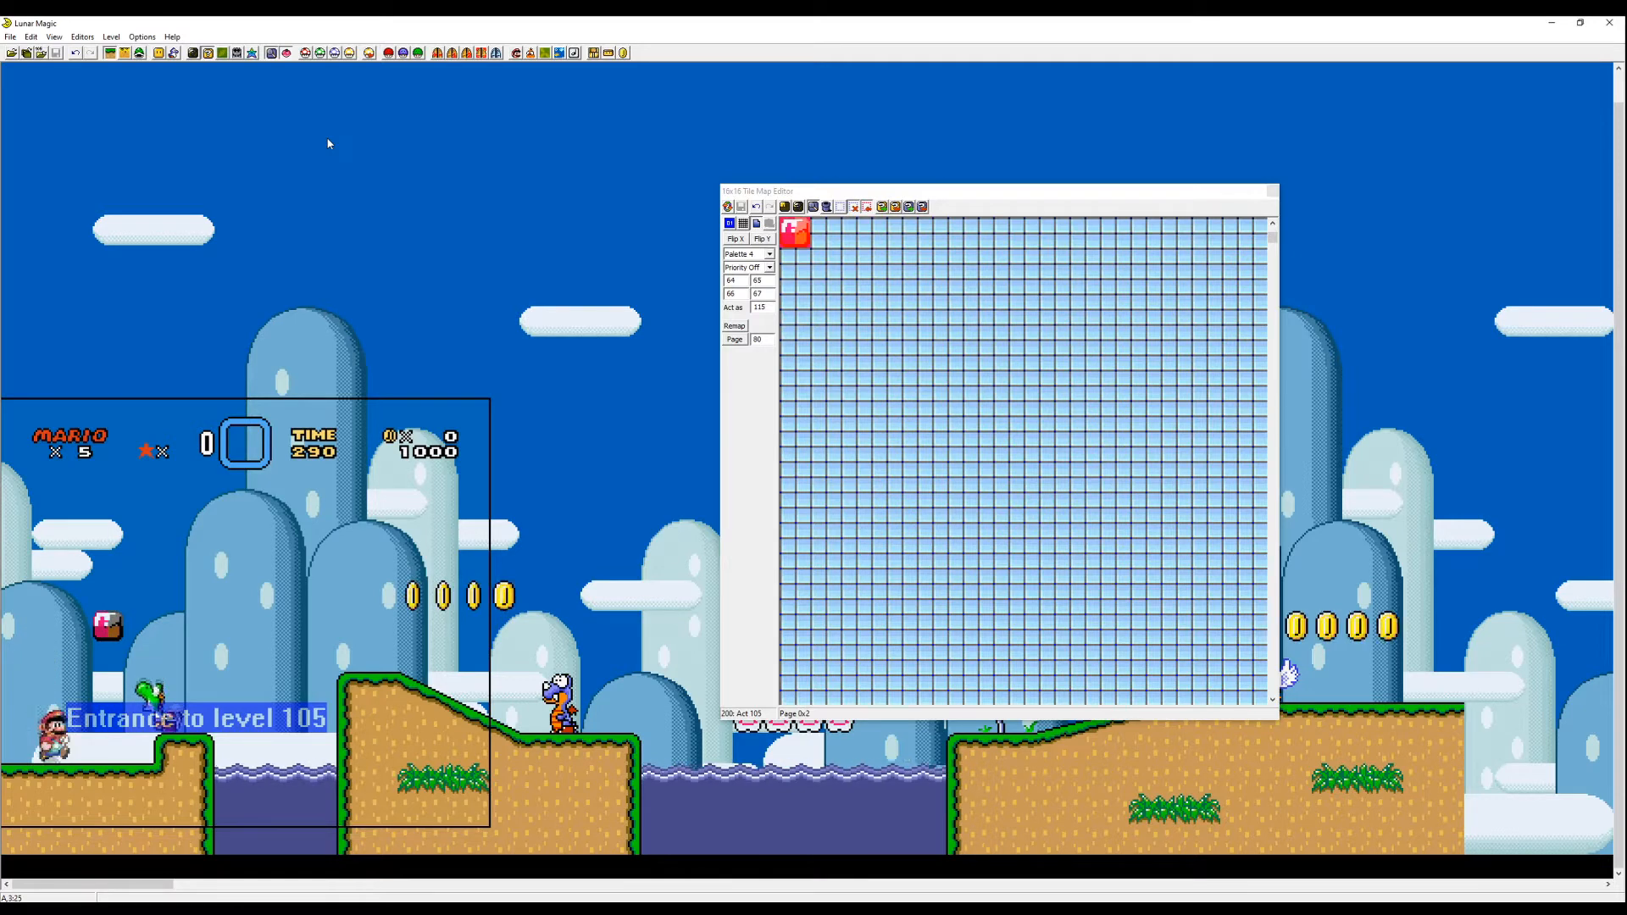
key("z")
key("z")
key("Left")
key("Right")
key("z")
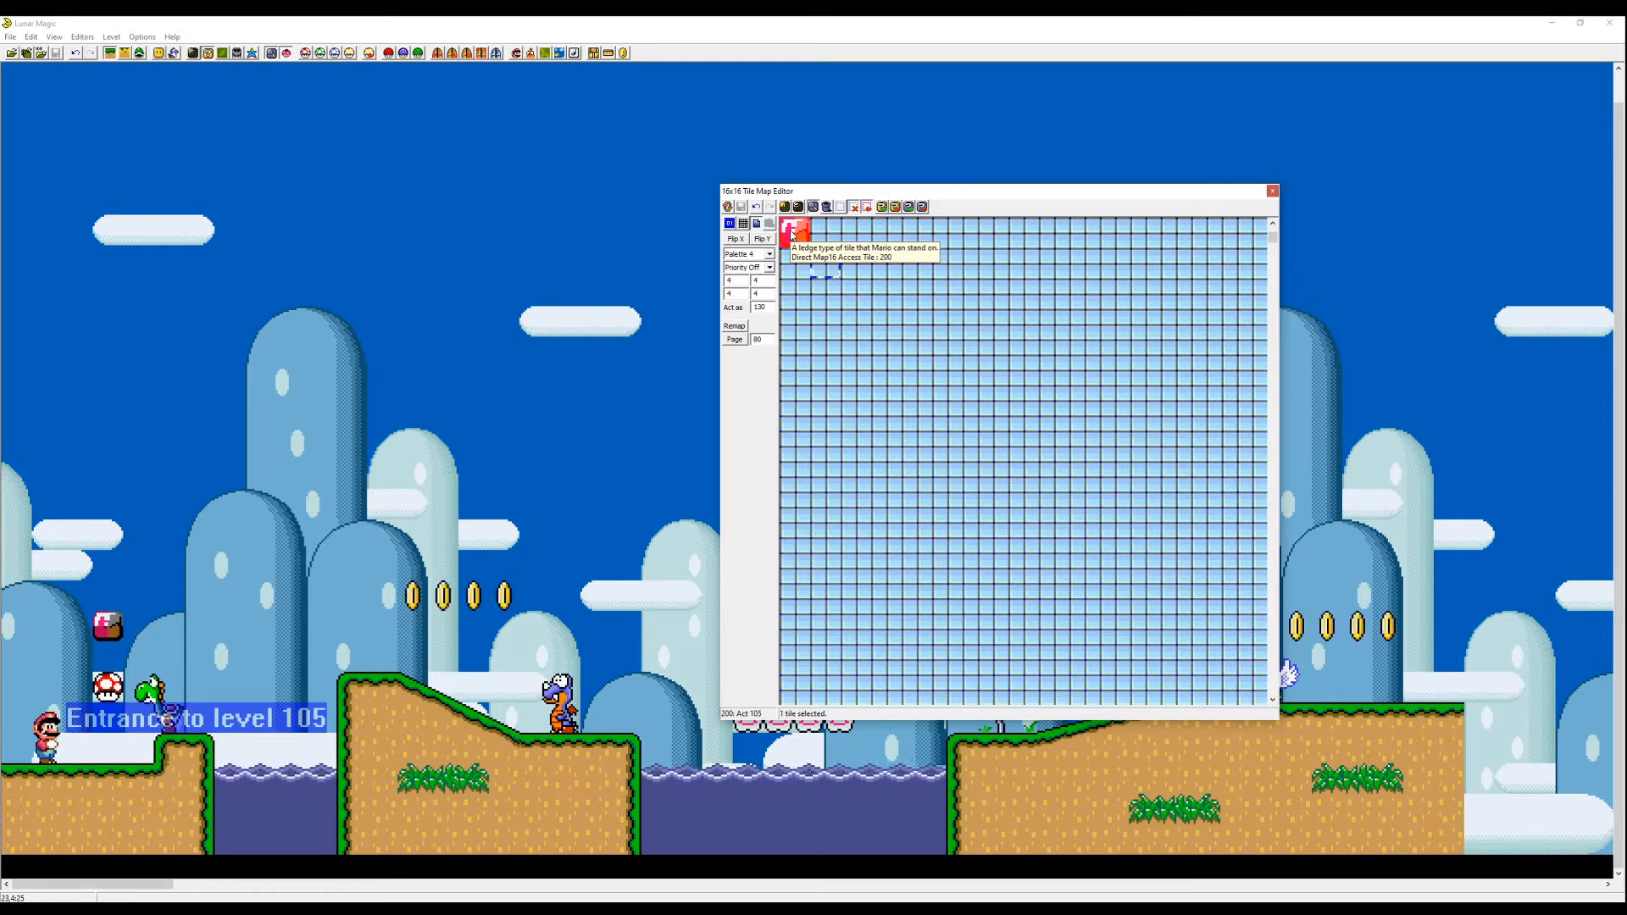
- Copy tile 12F from Map16 page 1 onto tile 201 on page 2
key("Page_Up")
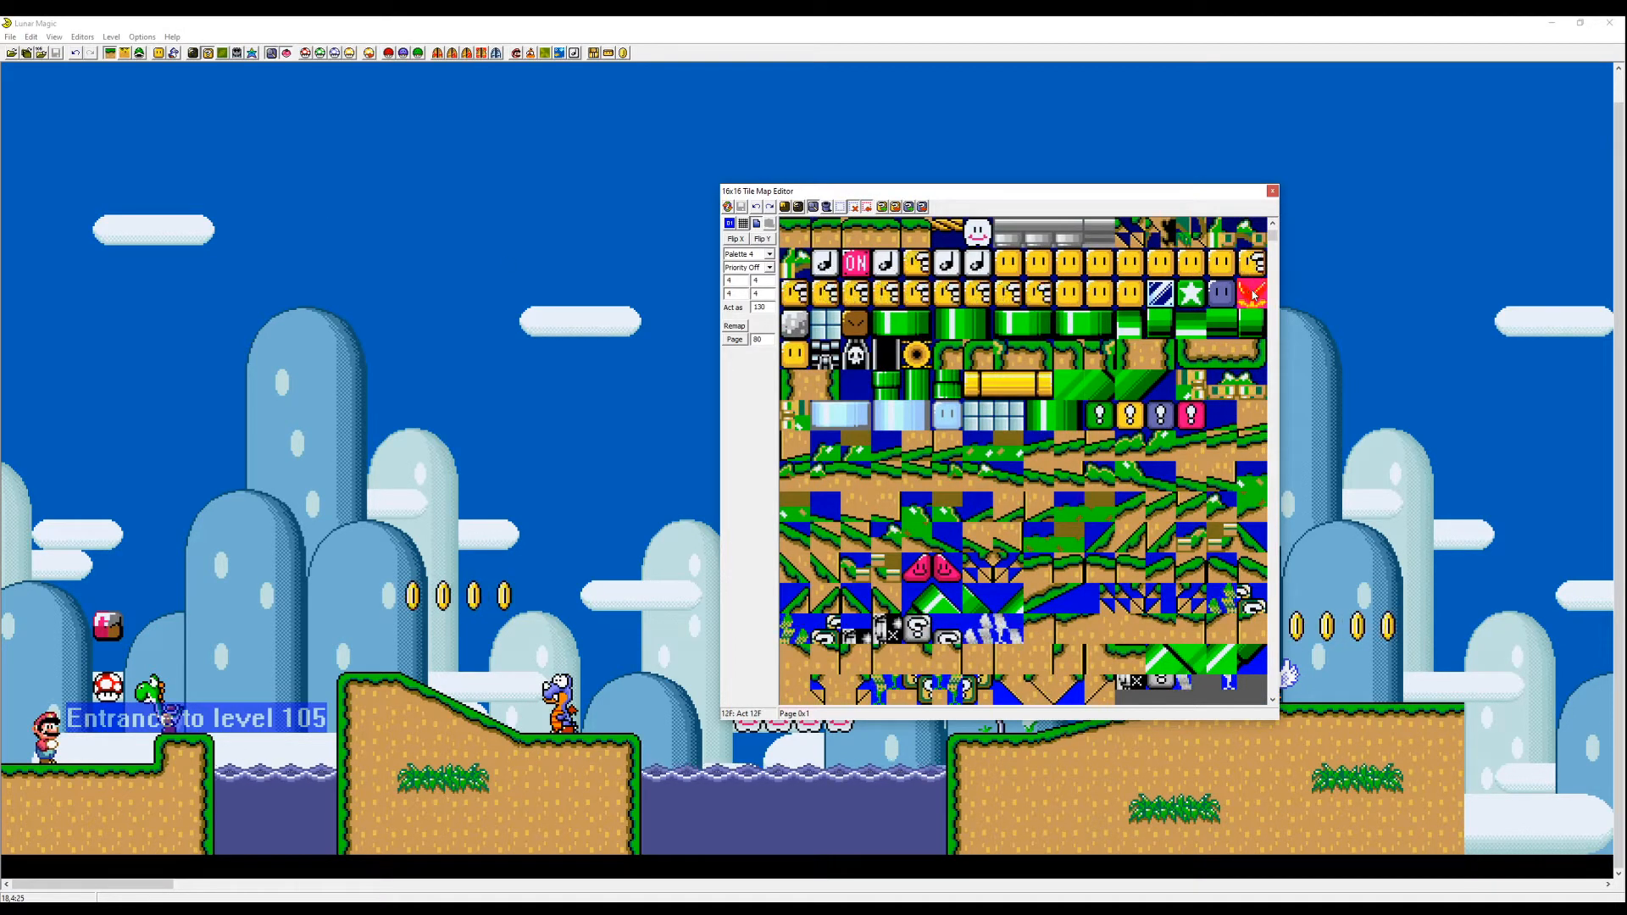
mouse_move(1253, 295)
key("Page_Down")
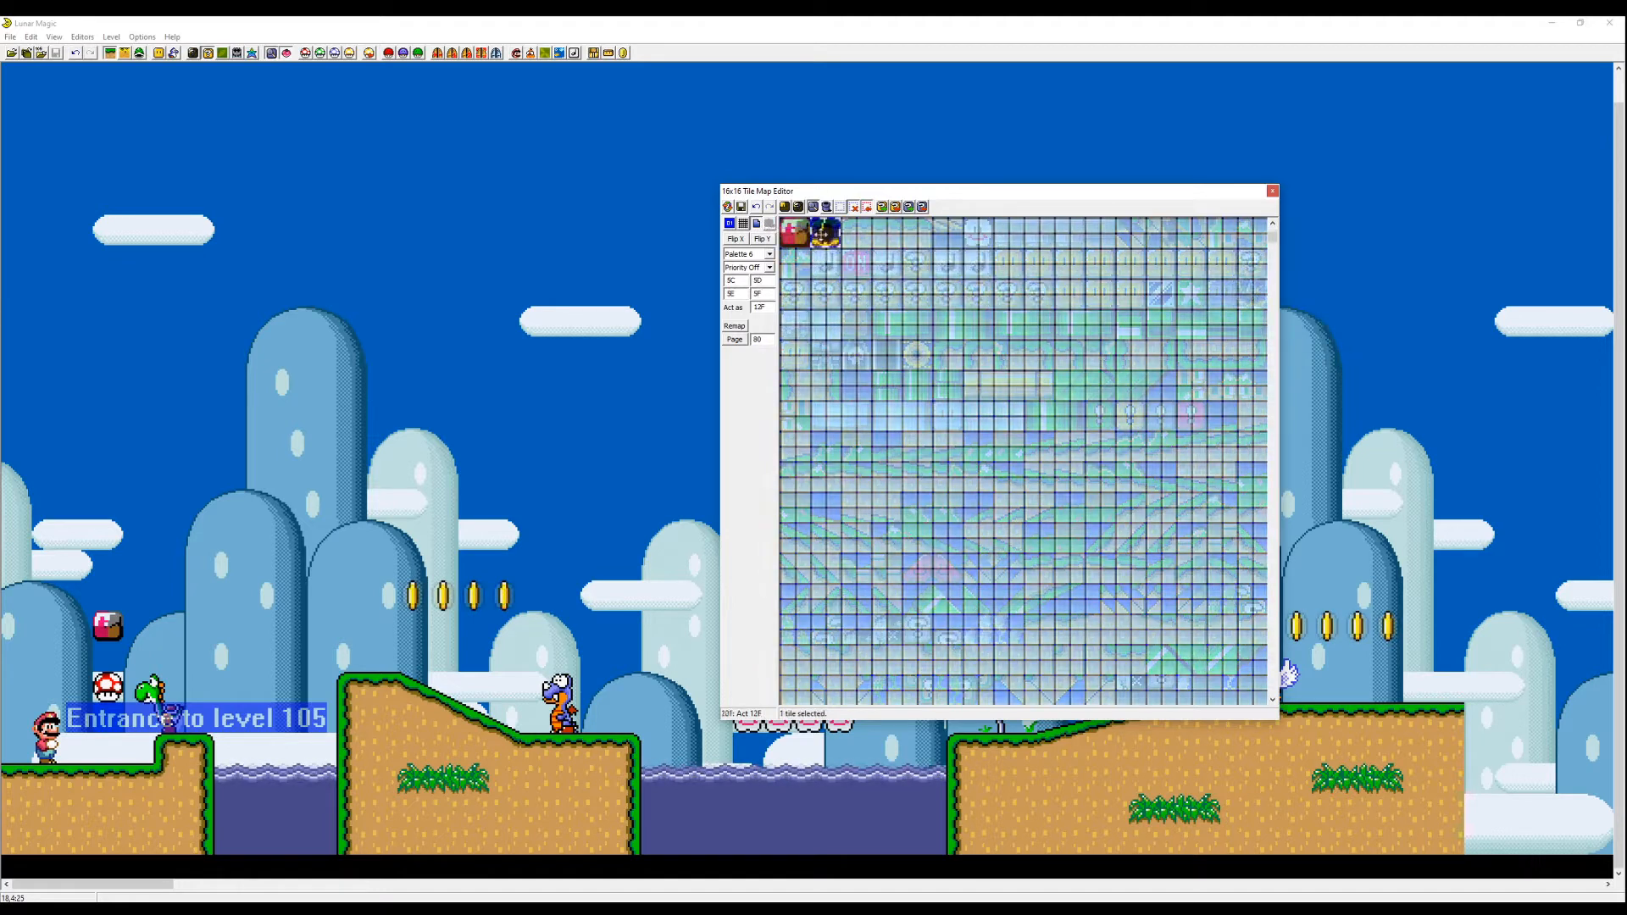
- Set the new dark tile's palette to Palette 3
left_click(542, 396)
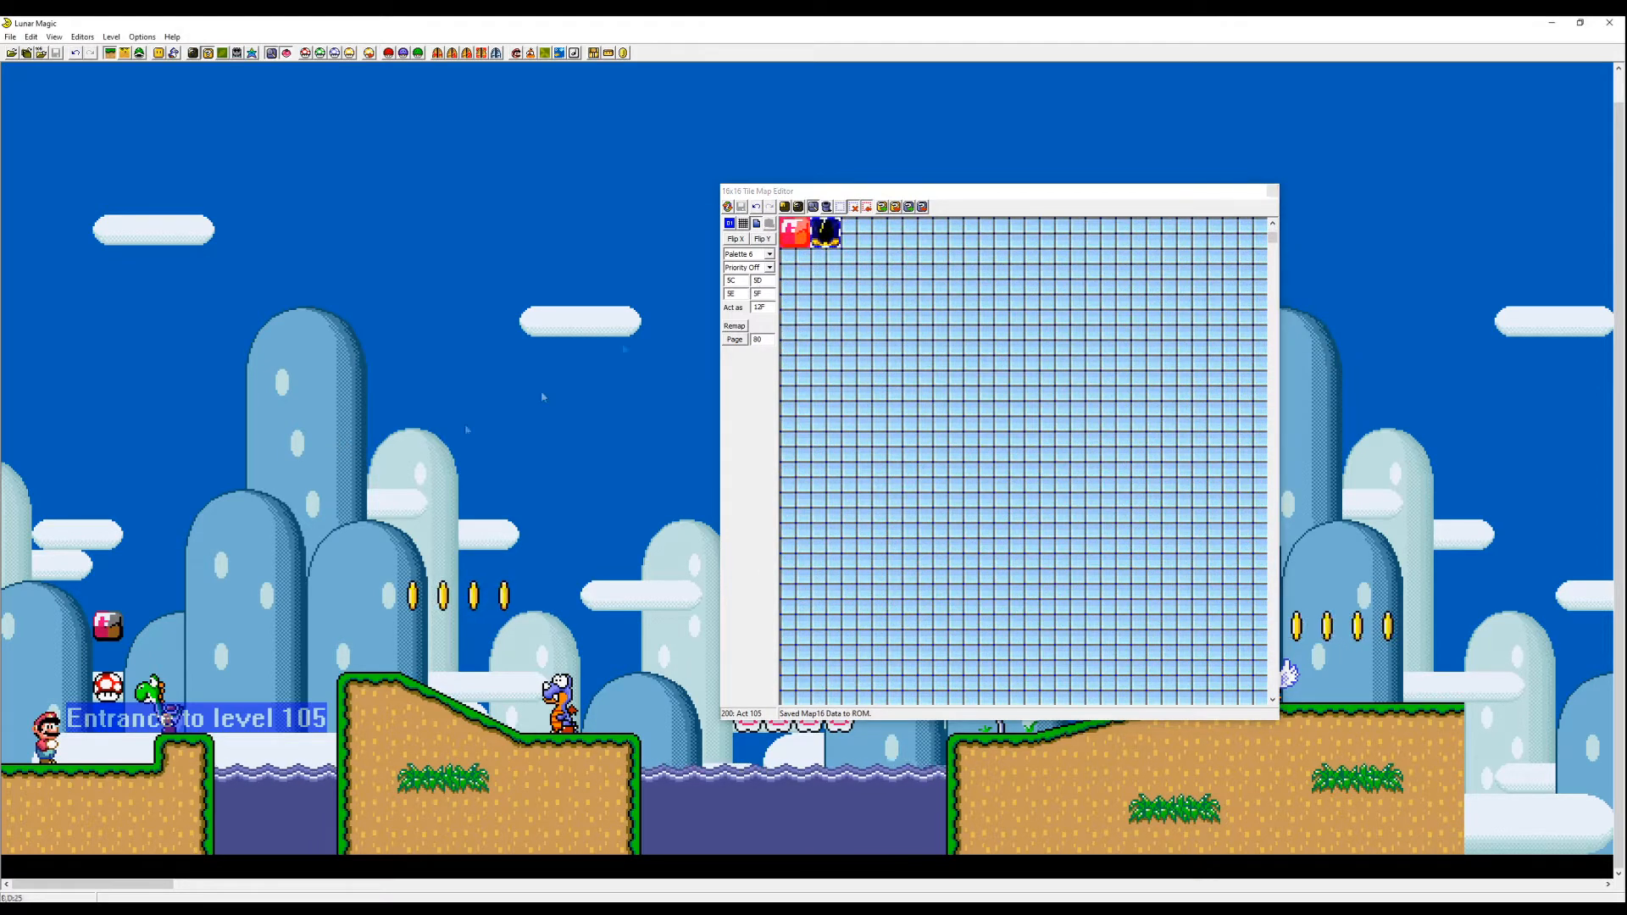
mouse_move(824, 239)
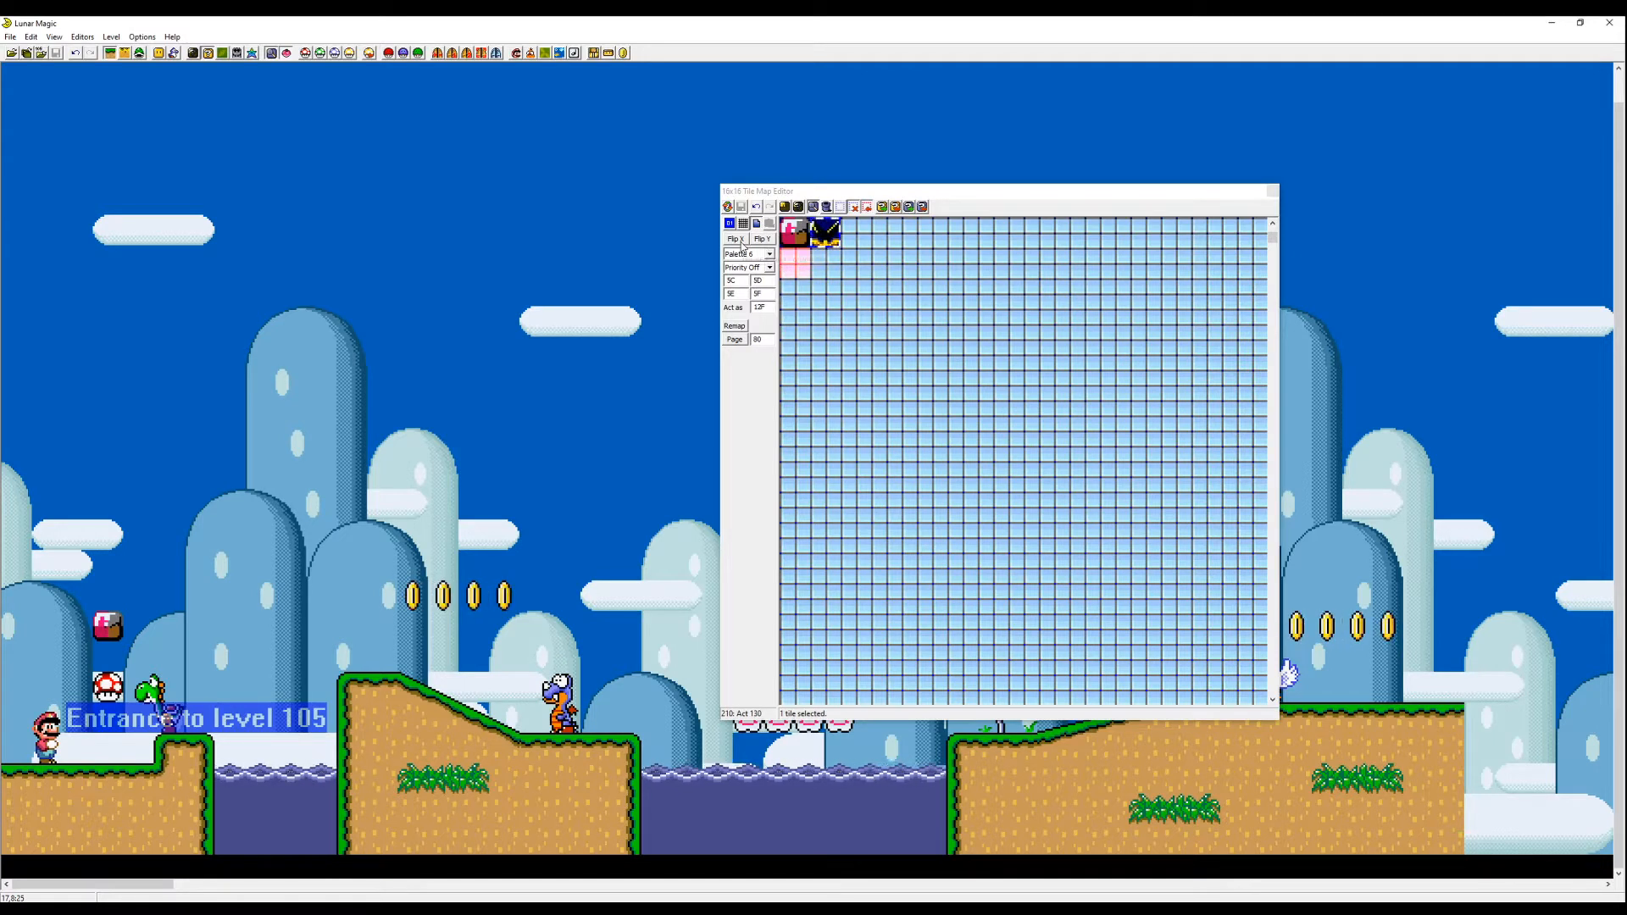
left_click(770, 254)
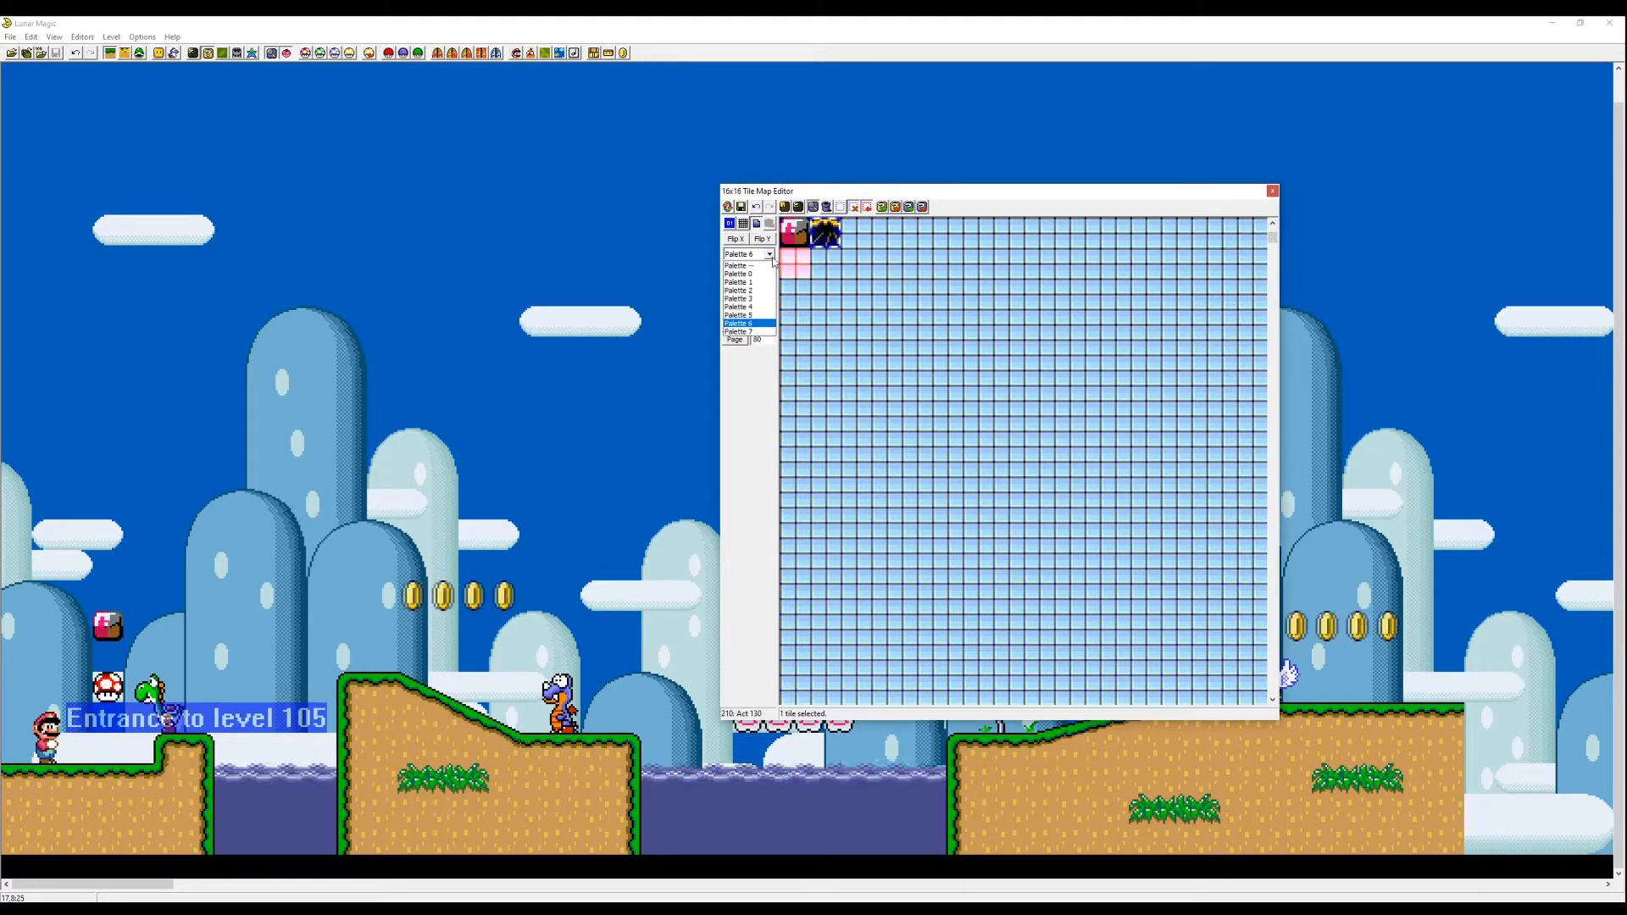
left_click(739, 299)
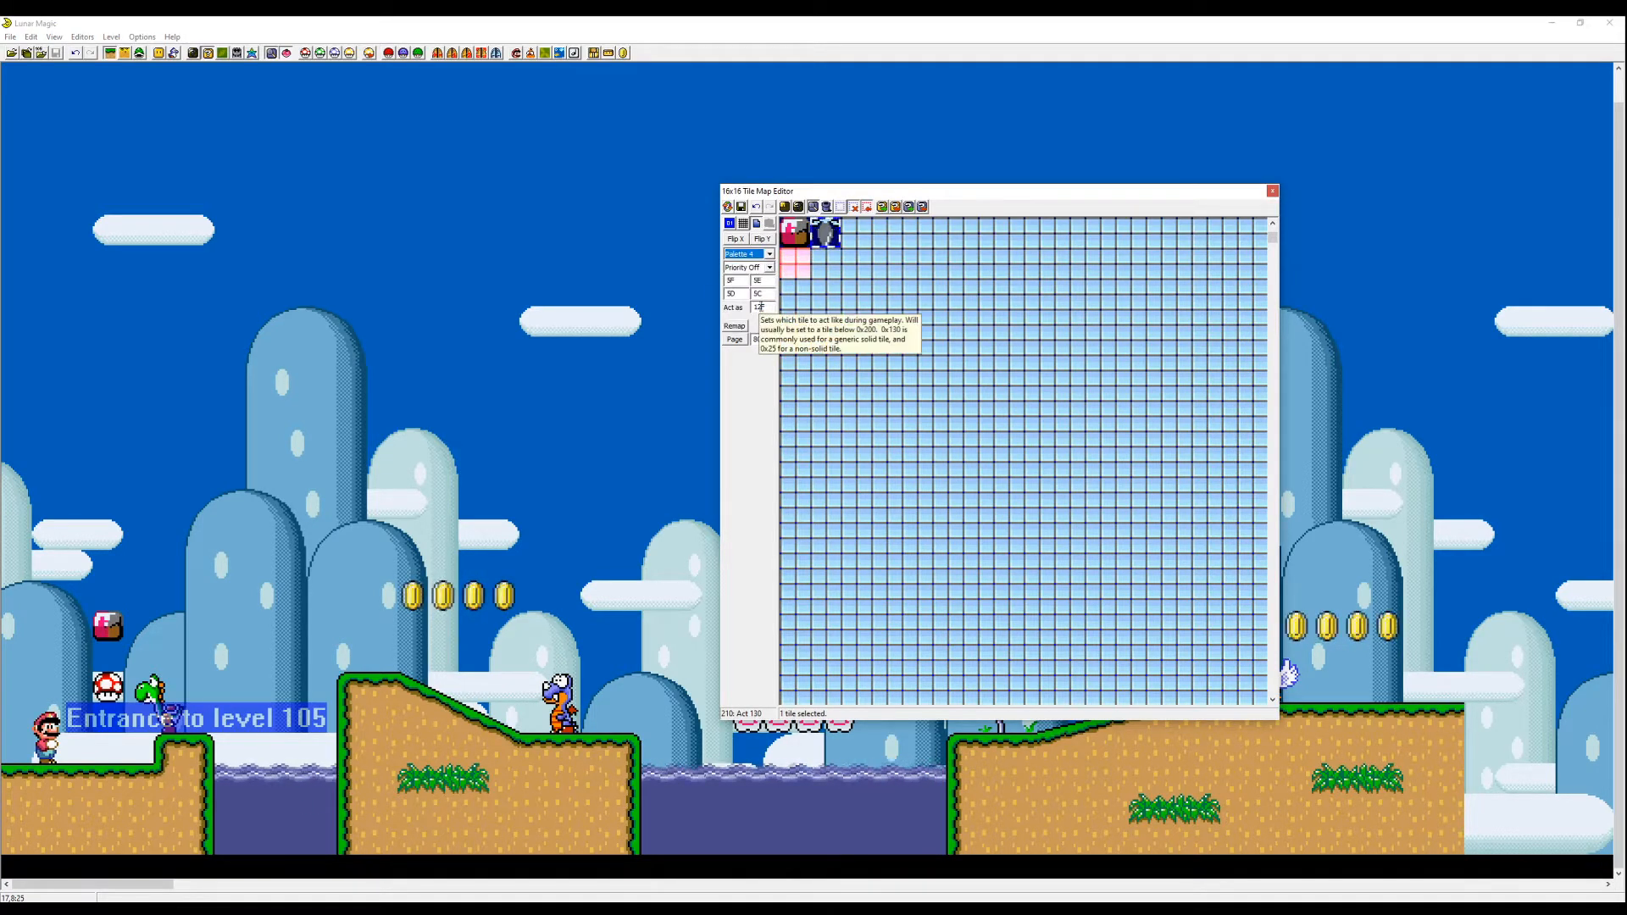
- Place tile 201 in the level above the slope, stretch it to three tiles wide, and save the level
left_click(158, 53)
left_click_drag(557, 358, 229, 565)
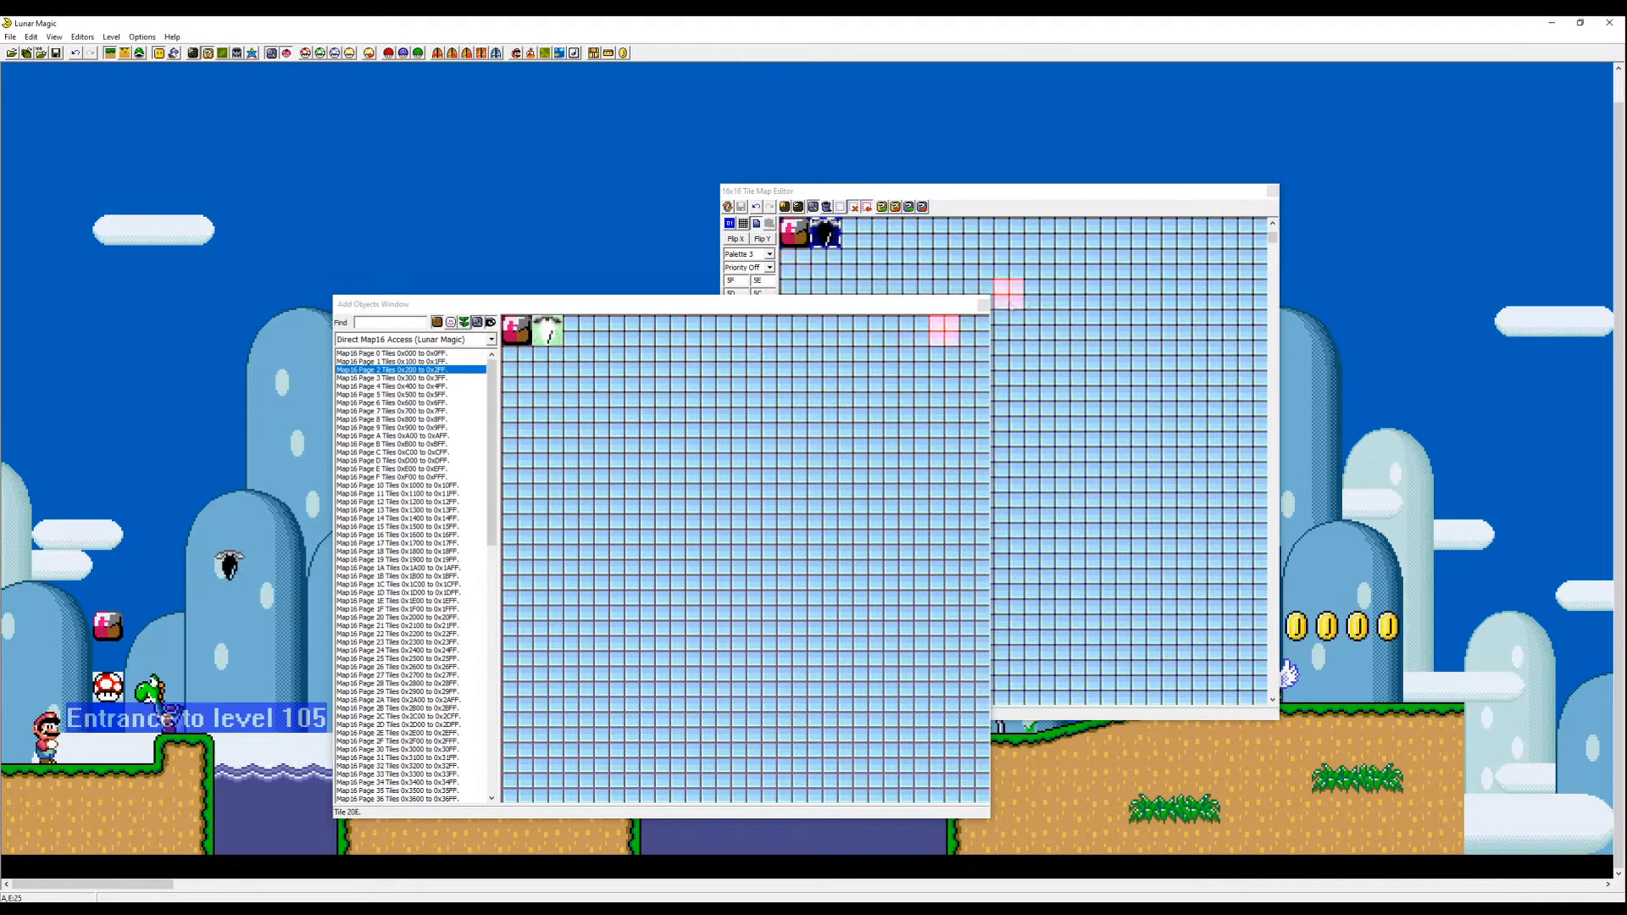
left_click(983, 304)
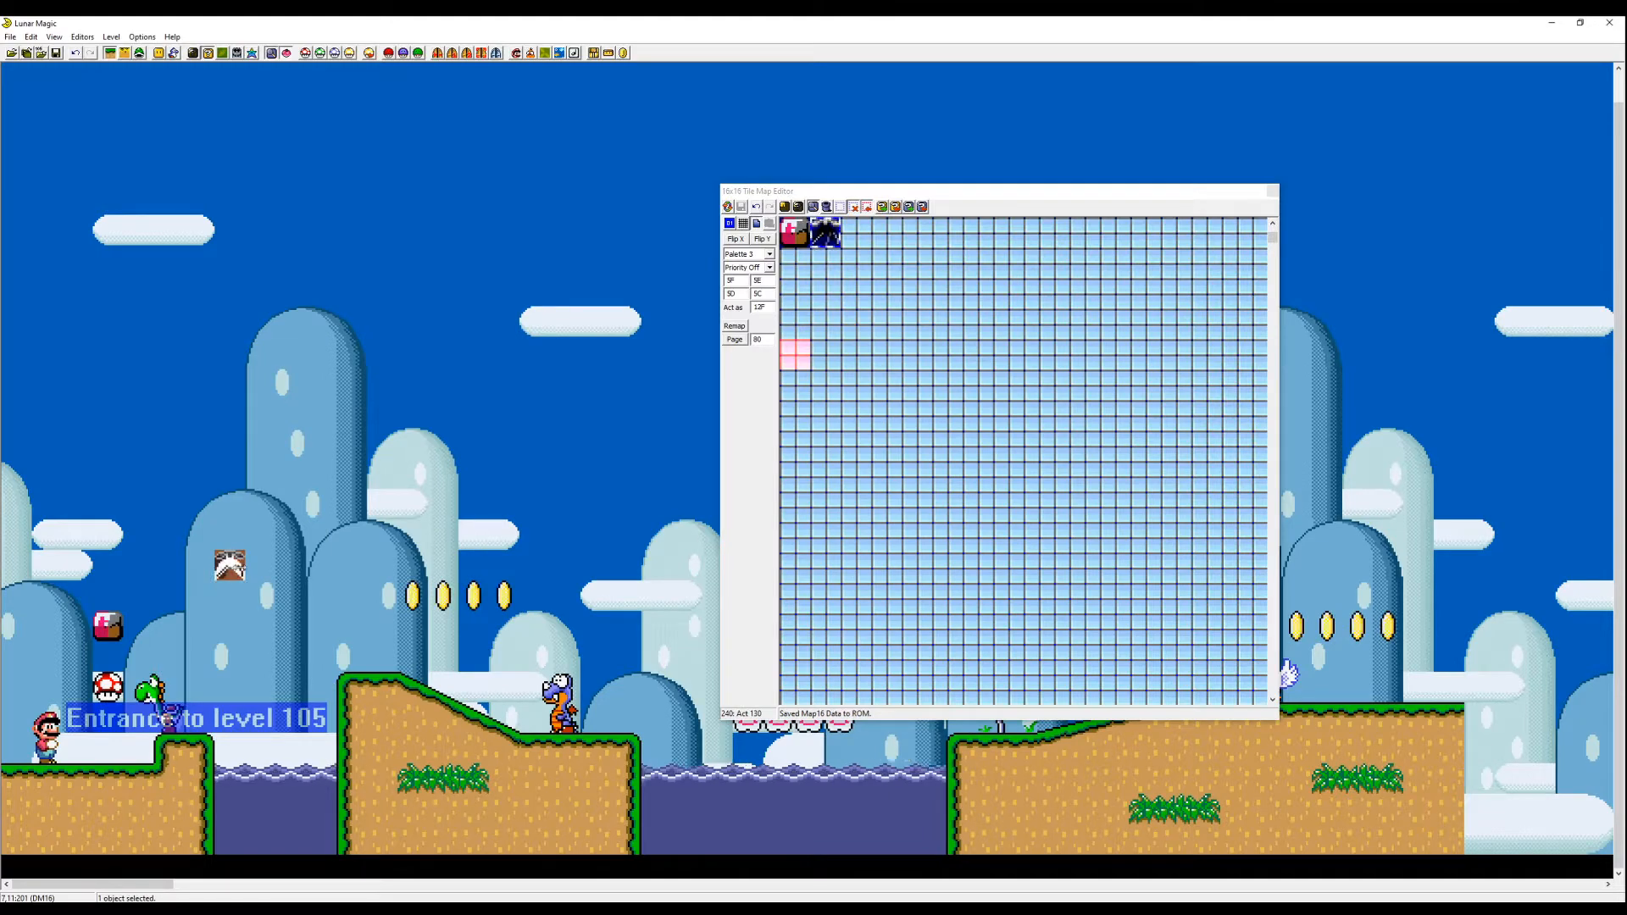
left_click_drag(242, 567, 300, 566)
left_click(304, 526)
key("ctrl+s")
left_click(986, 310)
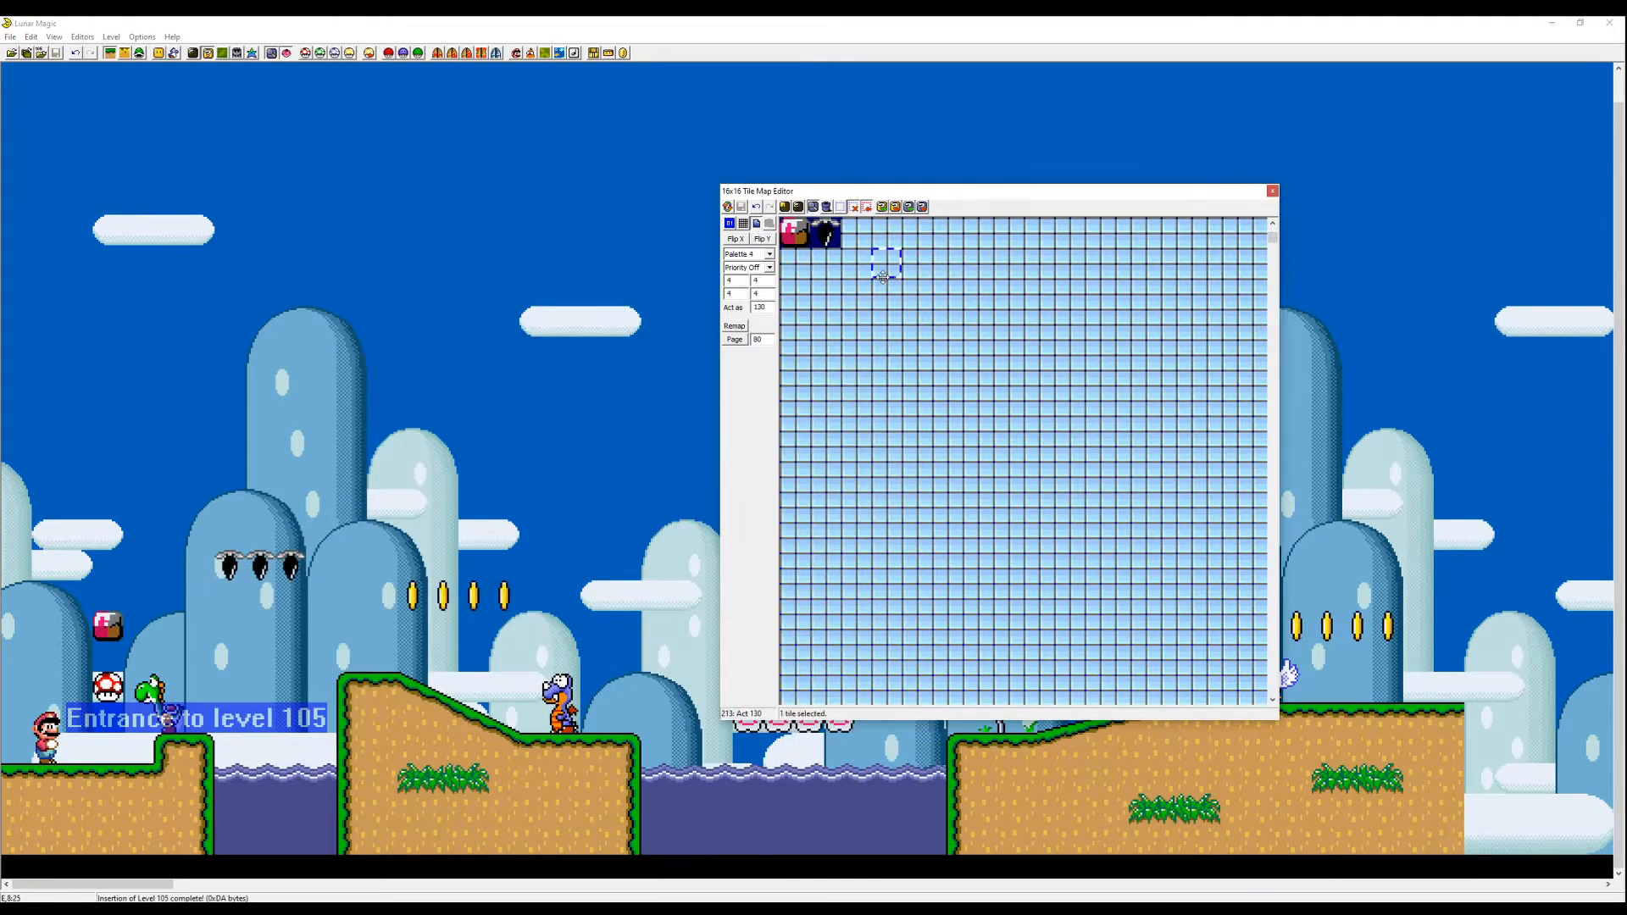
- Copy the green pipe tiles from page 1 to tiles 202 onwards on page 2 and change their palette
key("Page_Up")
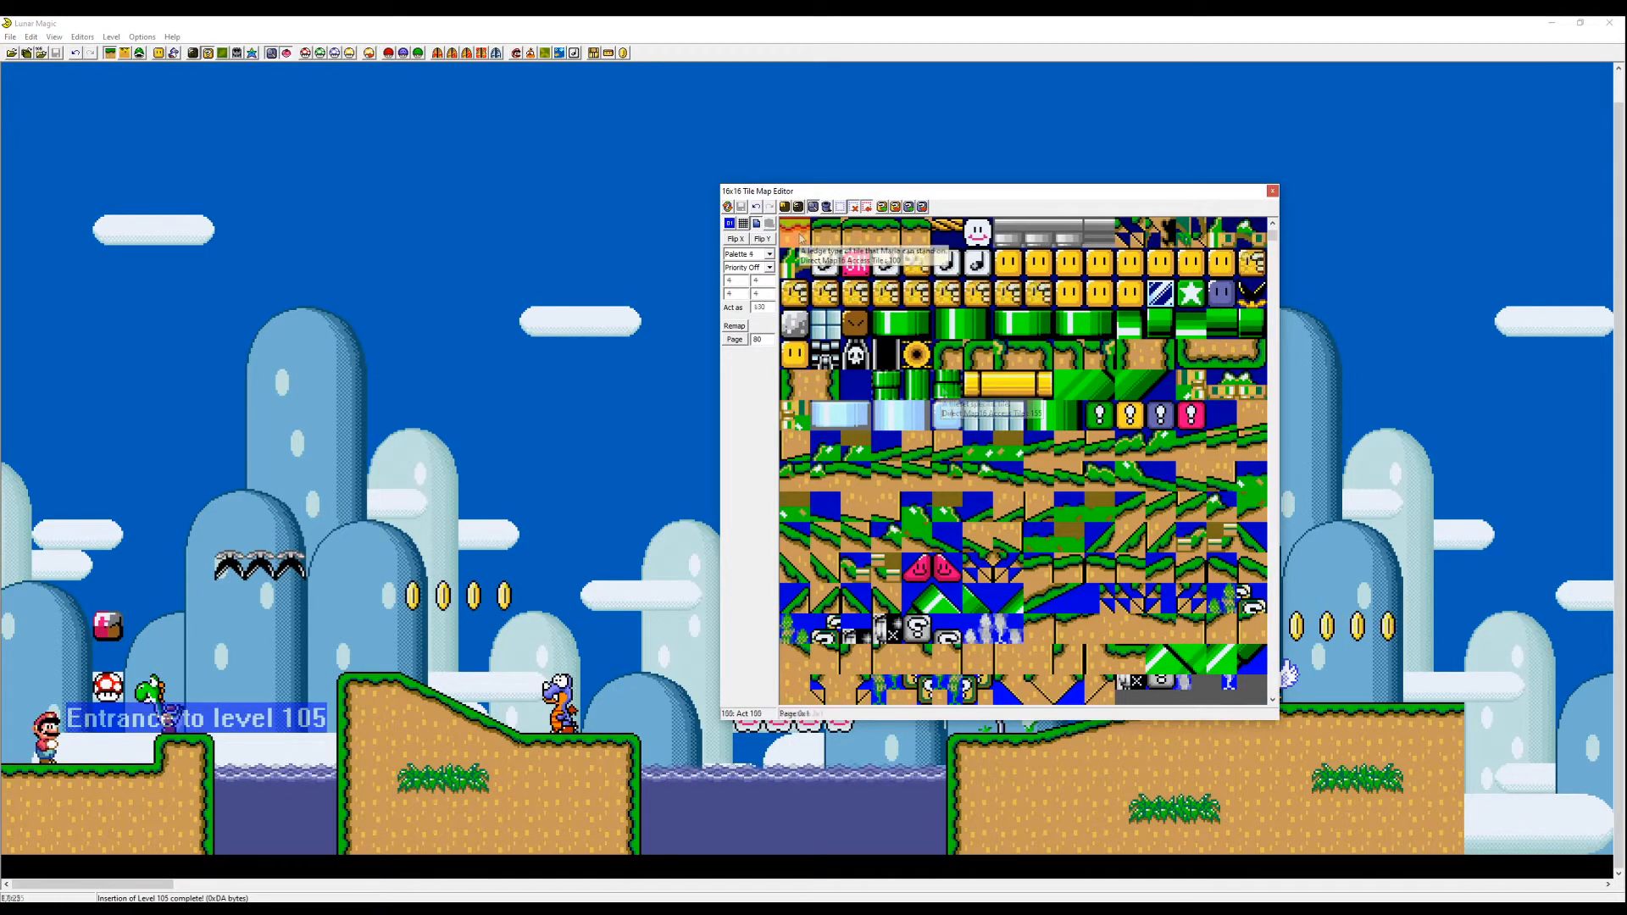
key("Page_Down")
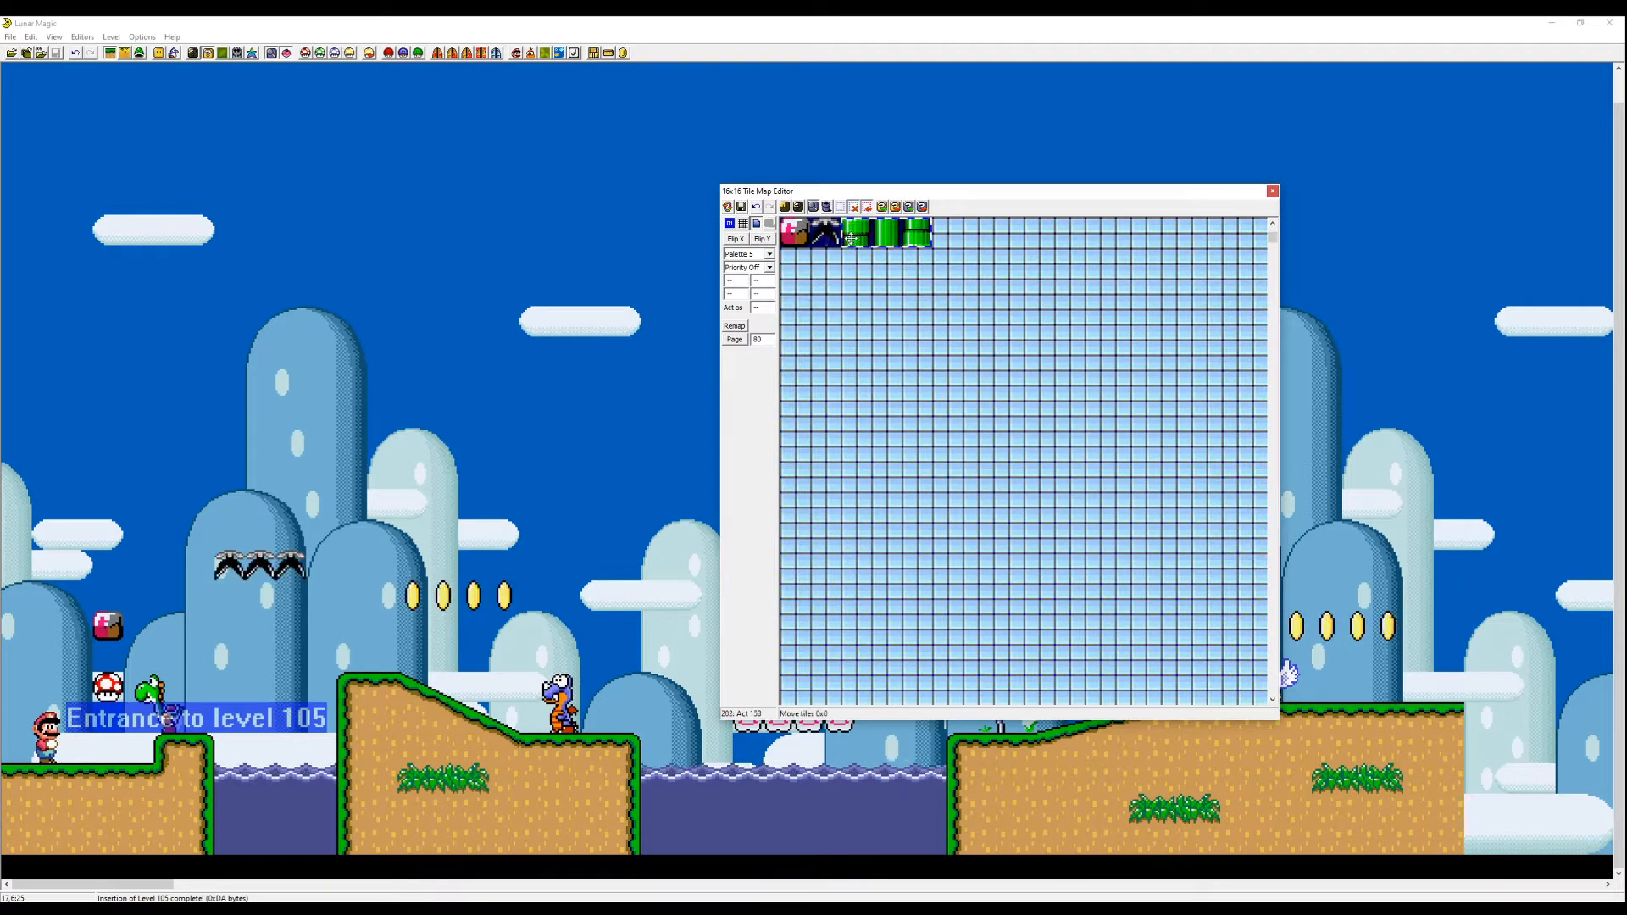
left_click(769, 254)
left_click(756, 282)
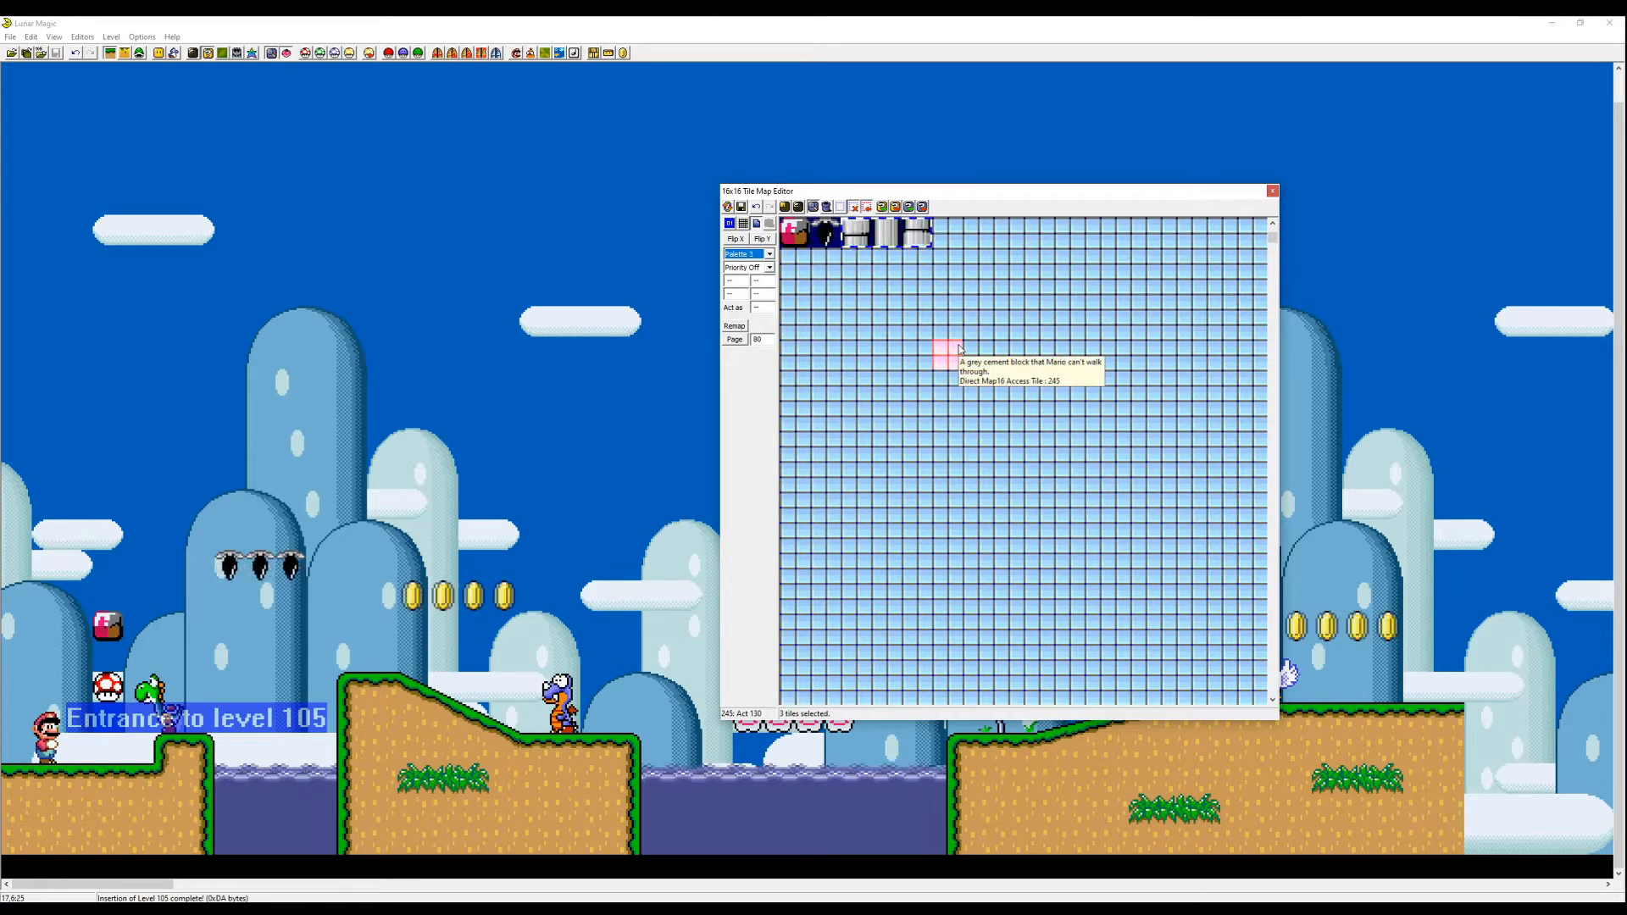
left_click(845, 316)
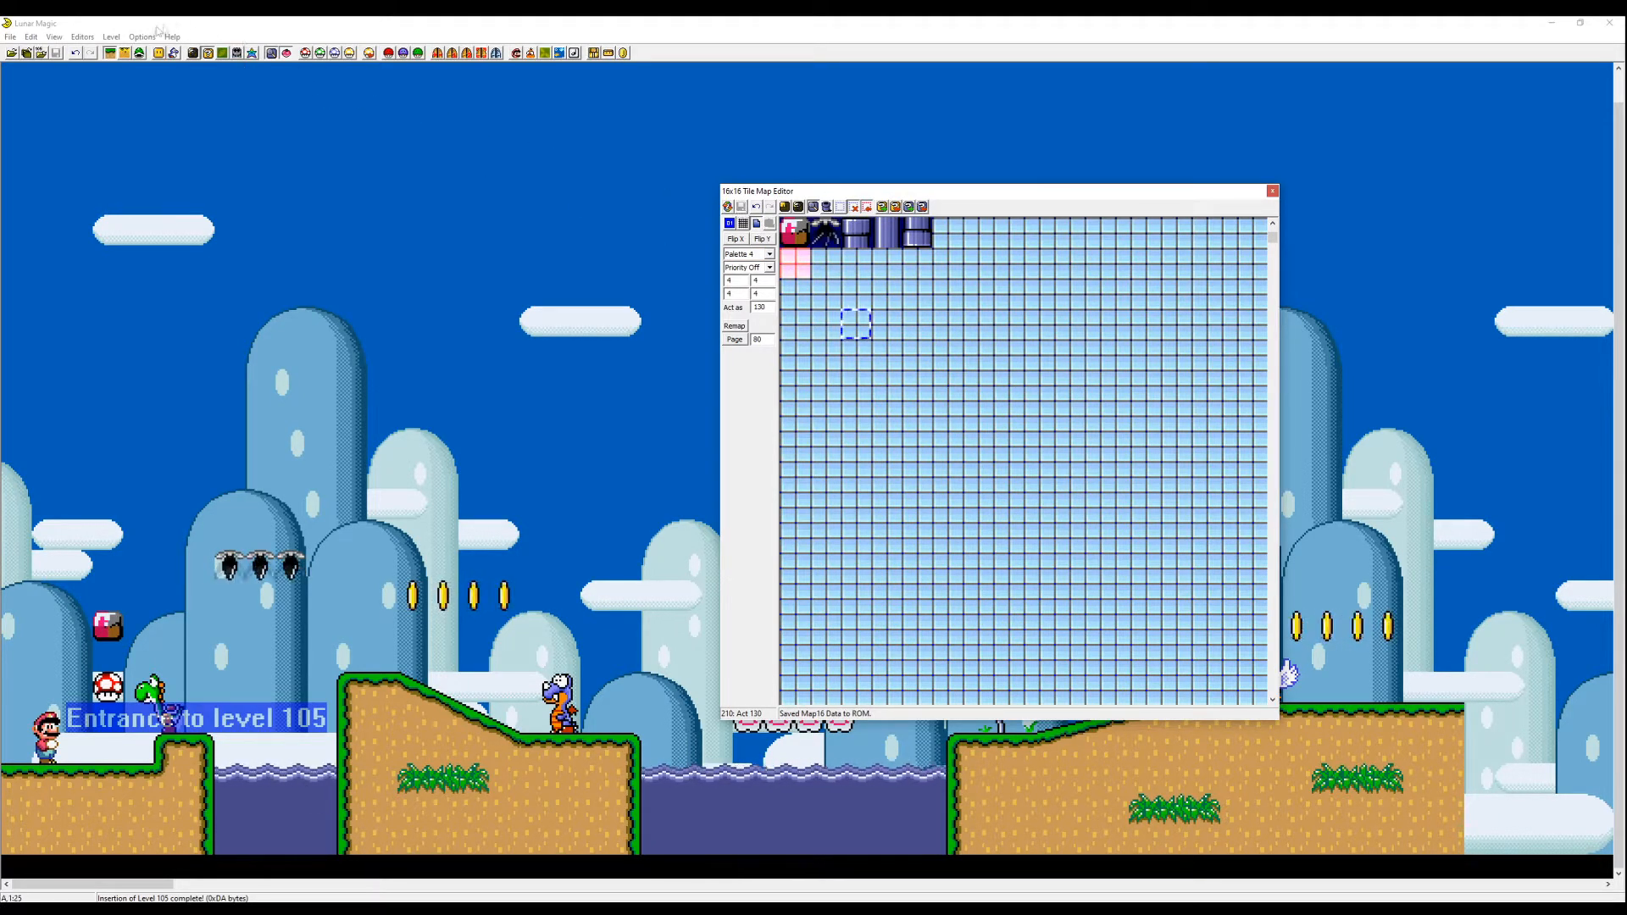
- Insert the copied pipe tiles from Map16 page 2 into the level as a pipe standing above the first slope
key("Insert")
left_click(434, 371)
left_click_drag(587, 304, 723, 291)
left_click(717, 317)
right_click(354, 597)
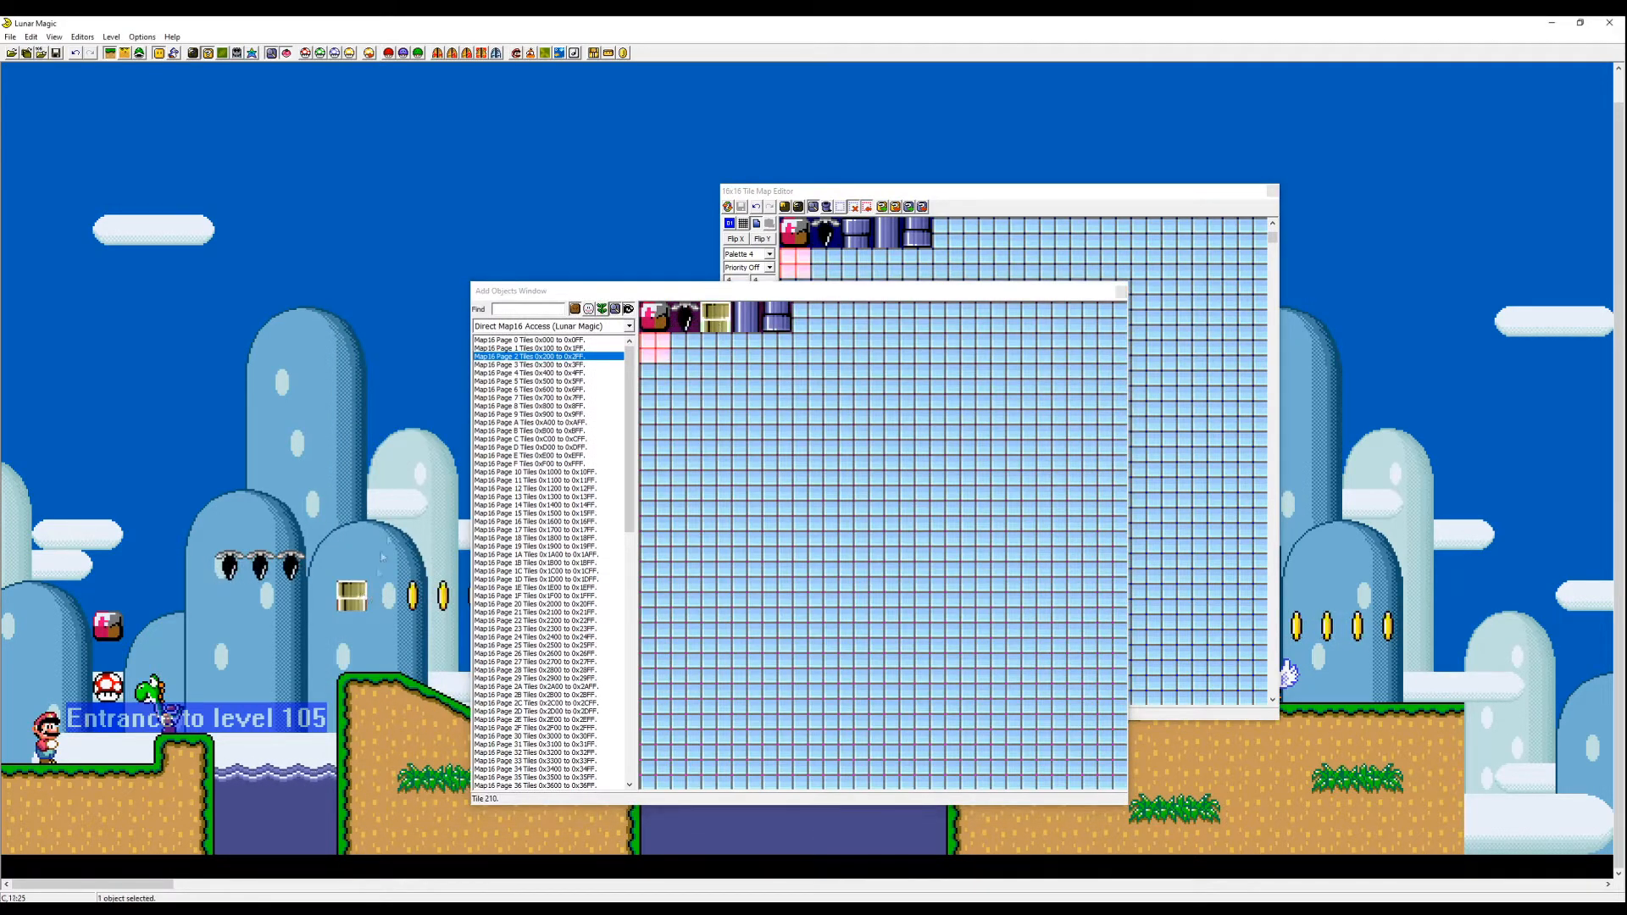
left_click(744, 326)
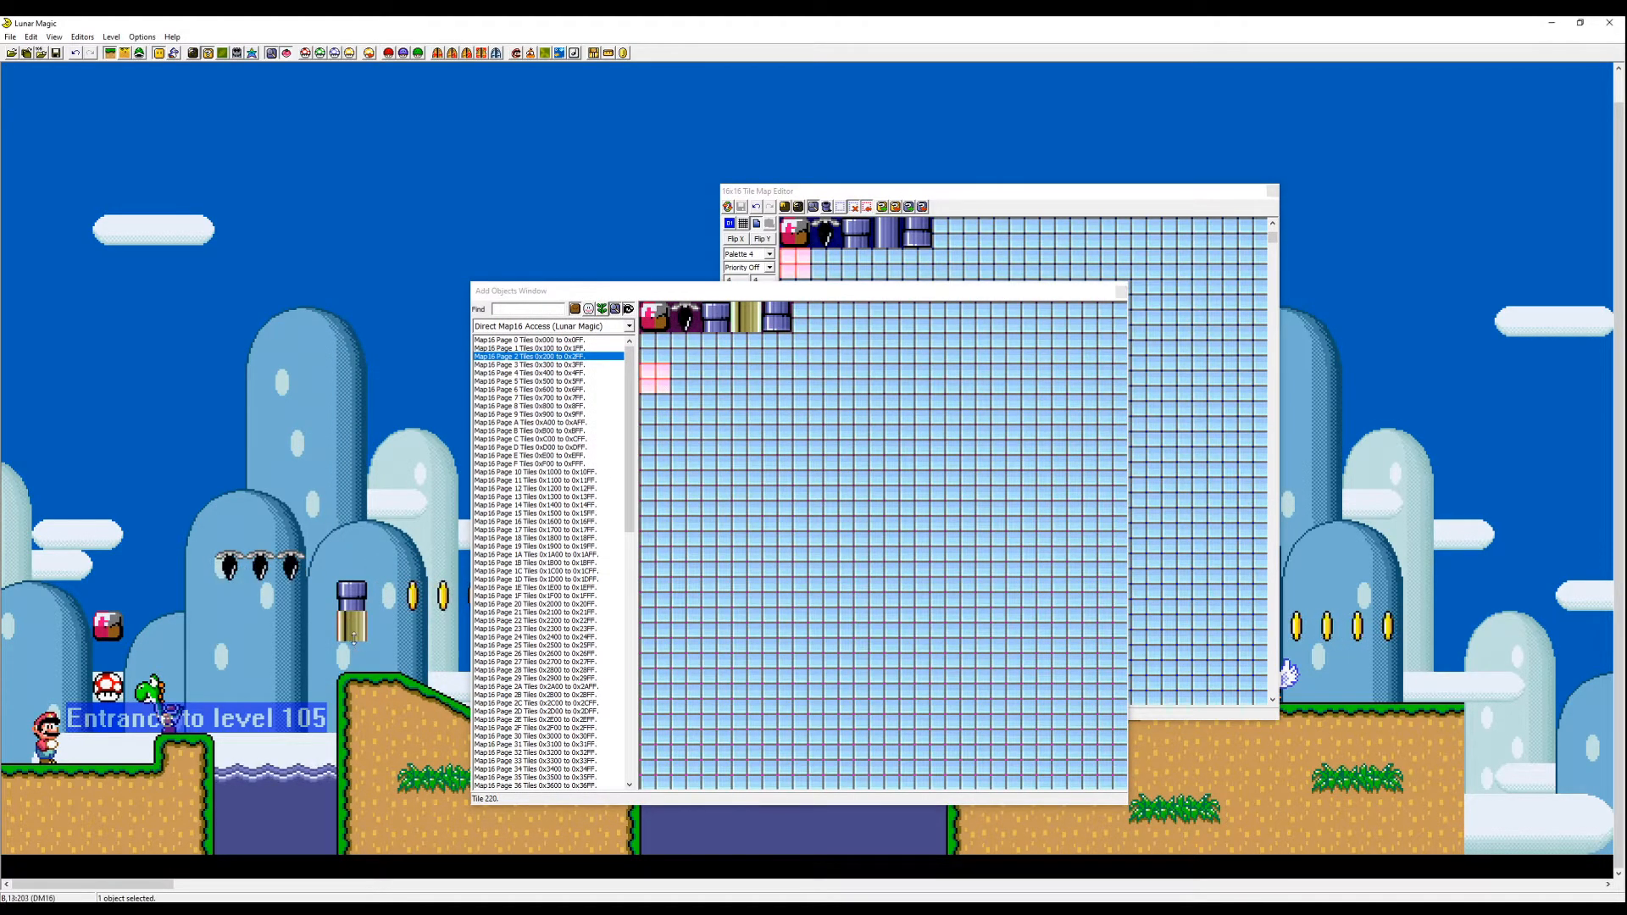
right_click(356, 600)
left_click_drag(356, 600, 387, 600)
left_click(417, 555)
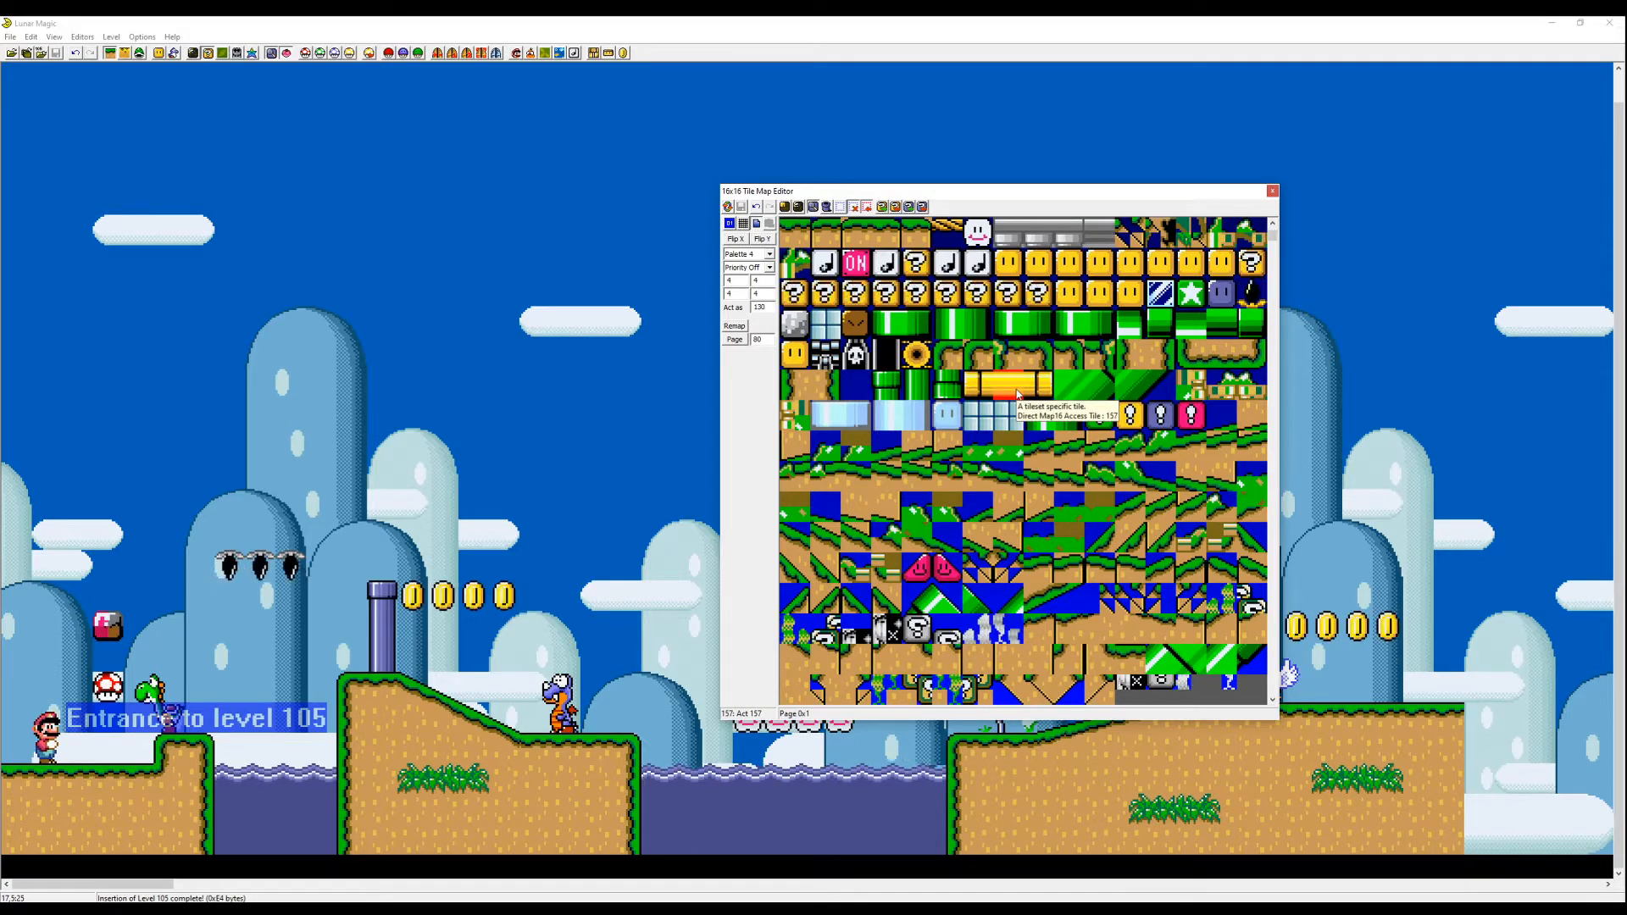
- Copy two question-block tiles from Map16 page 1 onto the next free tiles of page 2
left_click(916, 263)
key("Page_Down")
right_click(978, 232)
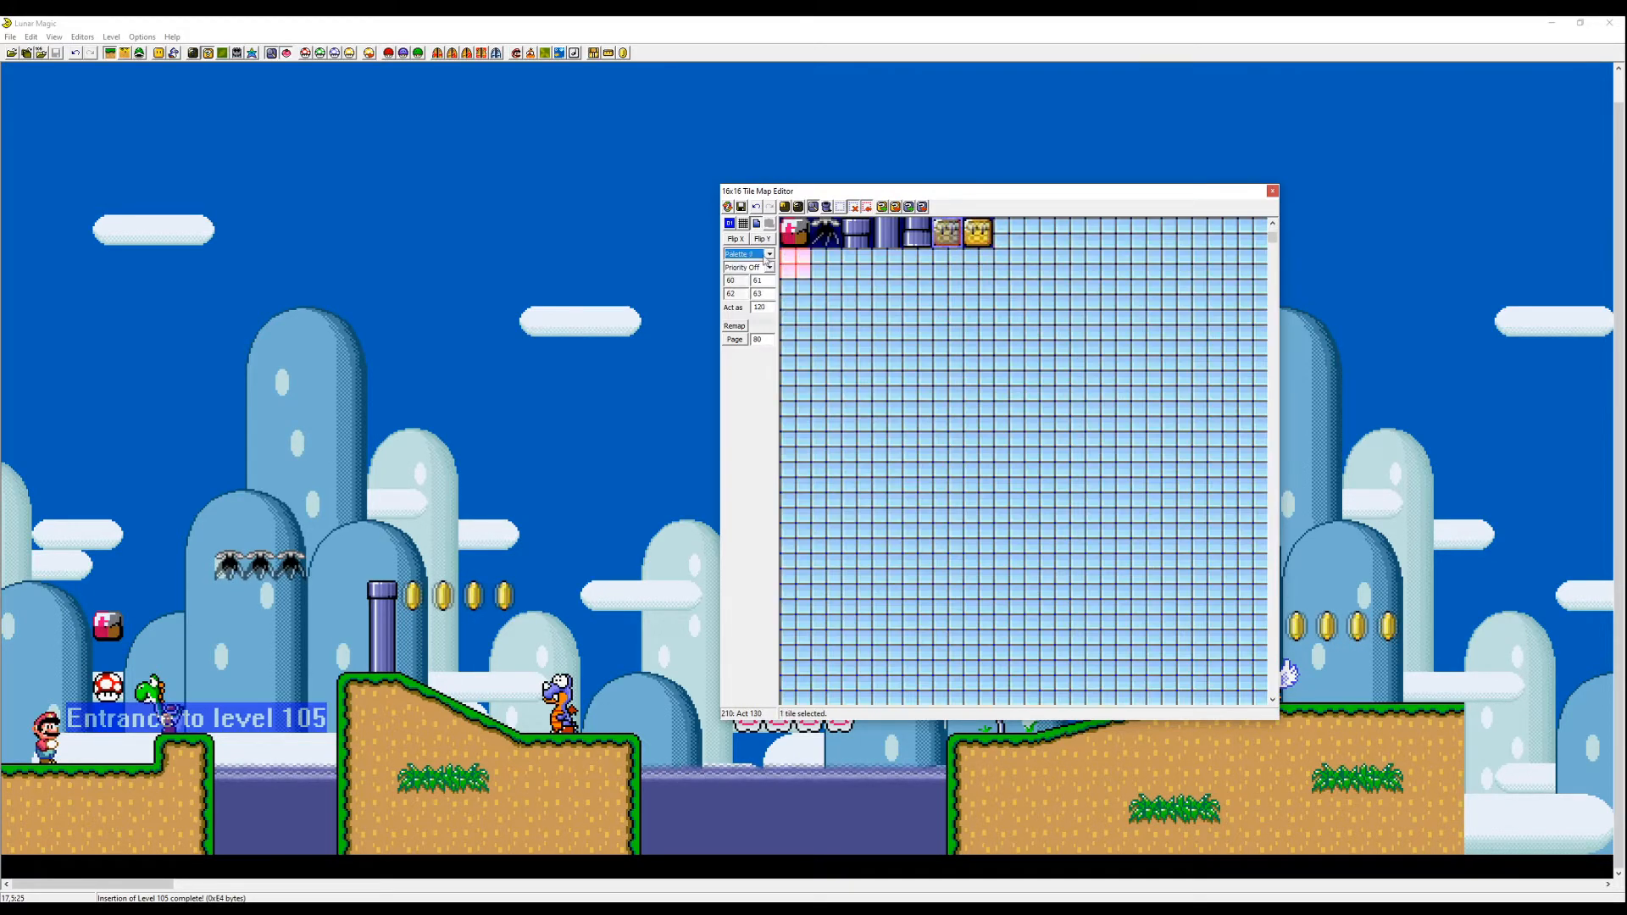
key("Page_Up")
key("Page_Down")
right_click(1009, 233)
key("Page_Up")
key("Page_Down")
key("Page_Up")
key("Page_Up")
key("Page_Down")
key("Page_Down")
- Move the red block over the water gap and add page-1 ground tiles above the first slope
left_click(795, 263)
left_click_drag(108, 626, 230, 719)
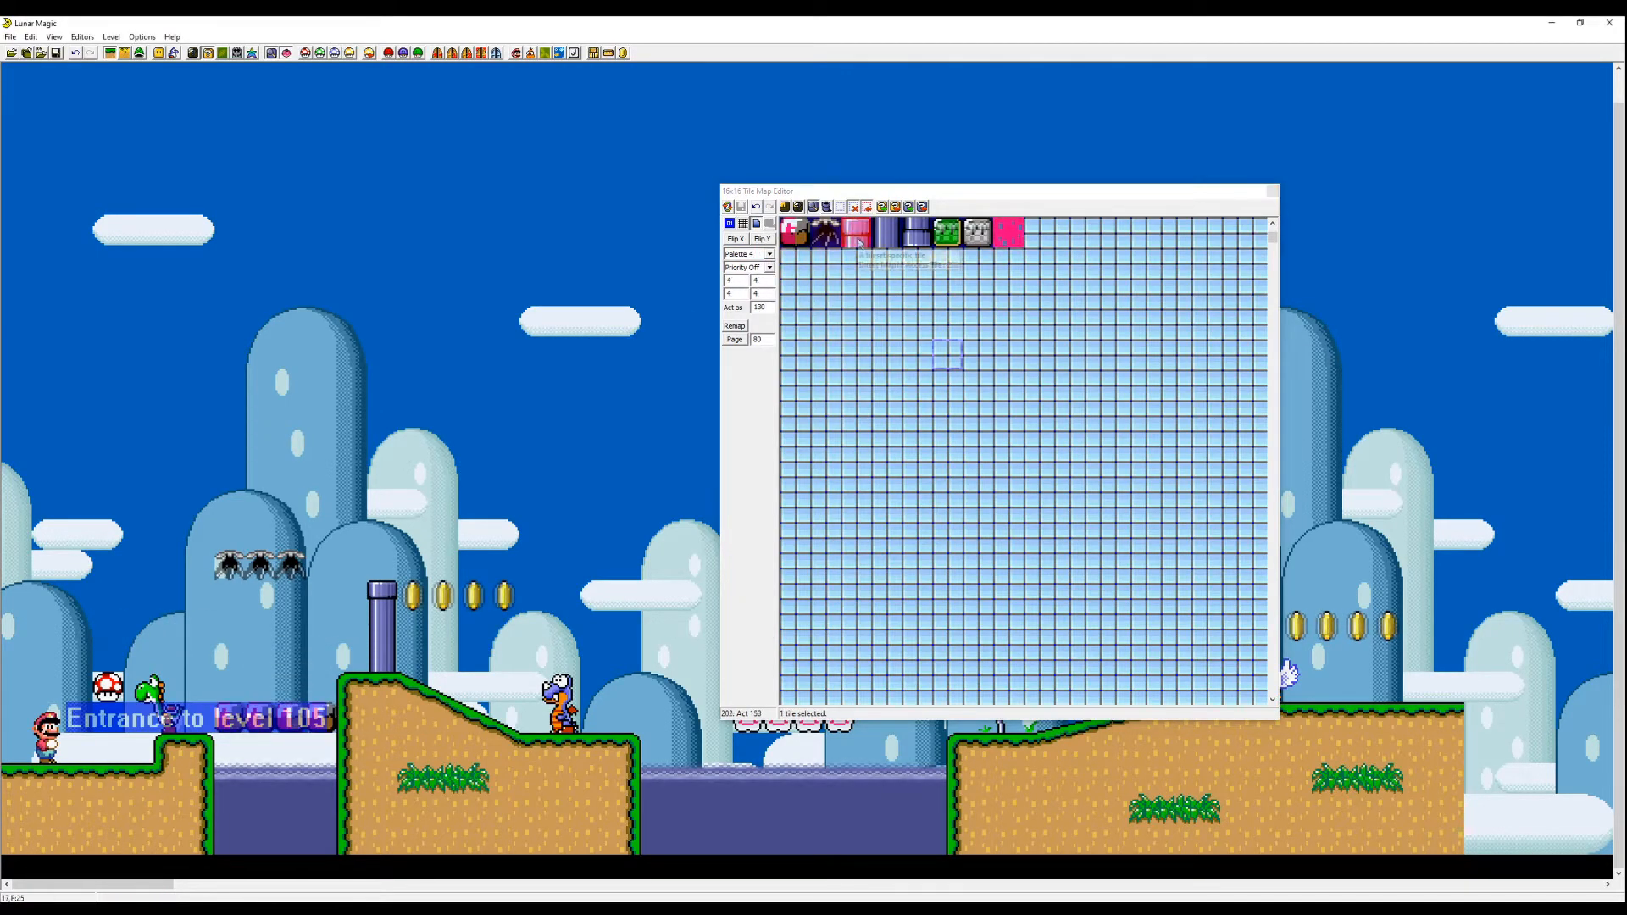
key("Page_Up")
right_click(230, 534)
left_click(1131, 354)
right_click(230, 504)
left_click(1161, 354)
right_click(321, 504)
- Place the new green block, grey block and pink block from page 2 into the level and save it
left_click_drag(1000, 191, 1435, 176)
key("Page_Down")
left_click(1383, 219)
right_click(595, 565)
left_click(1414, 219)
right_click(991, 657)
left_click(1444, 219)
right_click(901, 656)
key("ctrl+s")
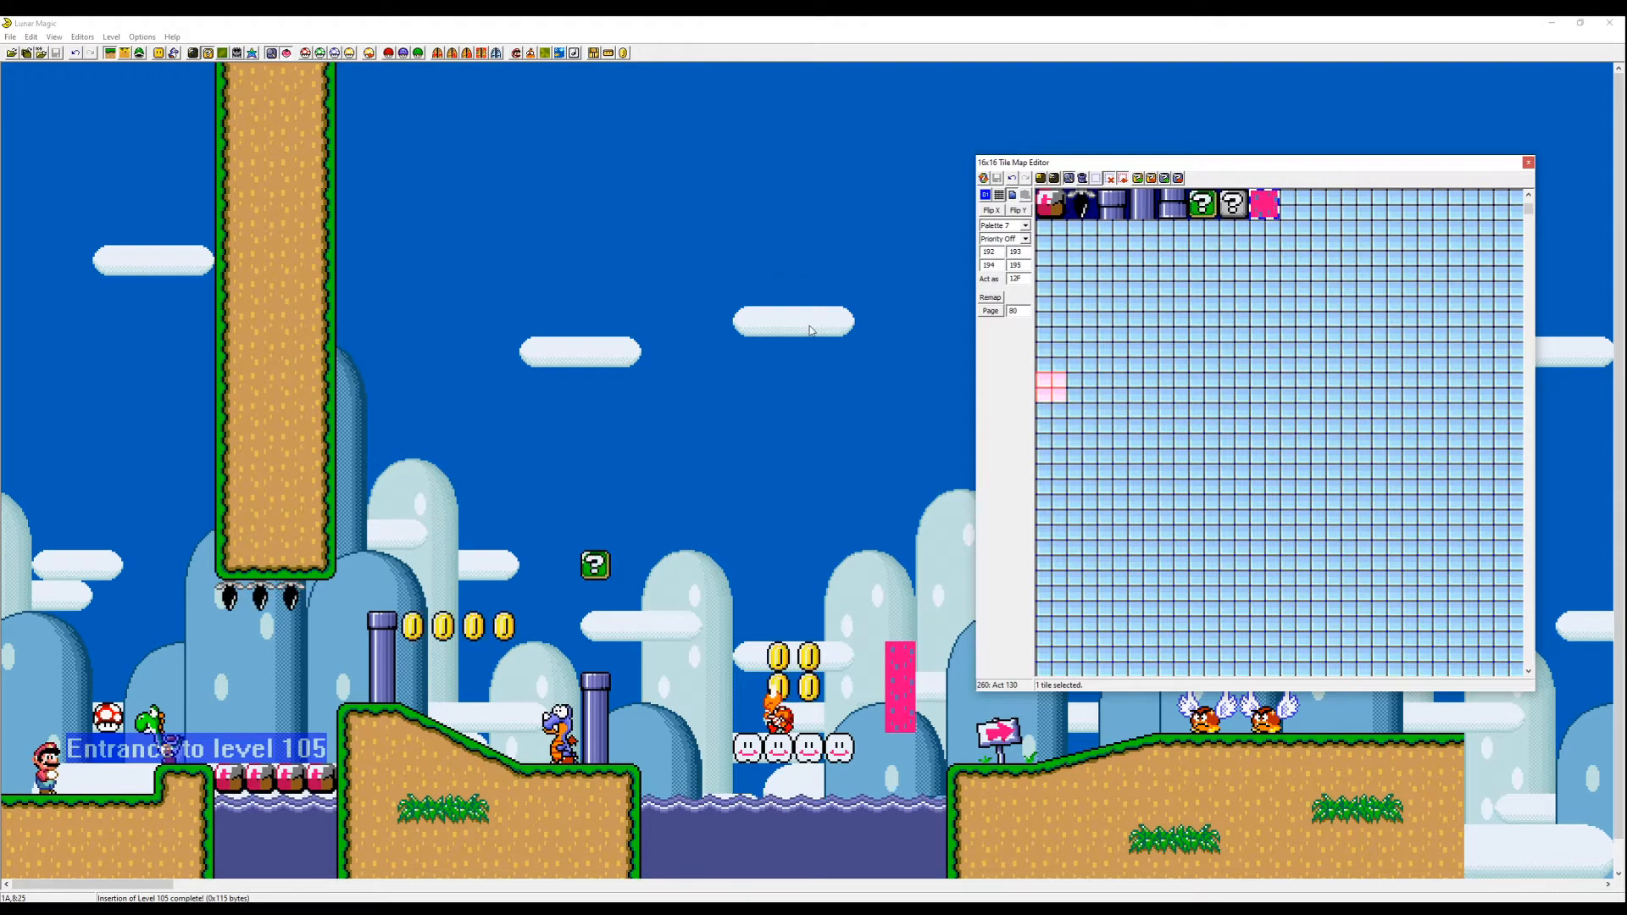
- Test-play level 105, riding past and jumping onto the new custom blocks
left_click(822, 378)
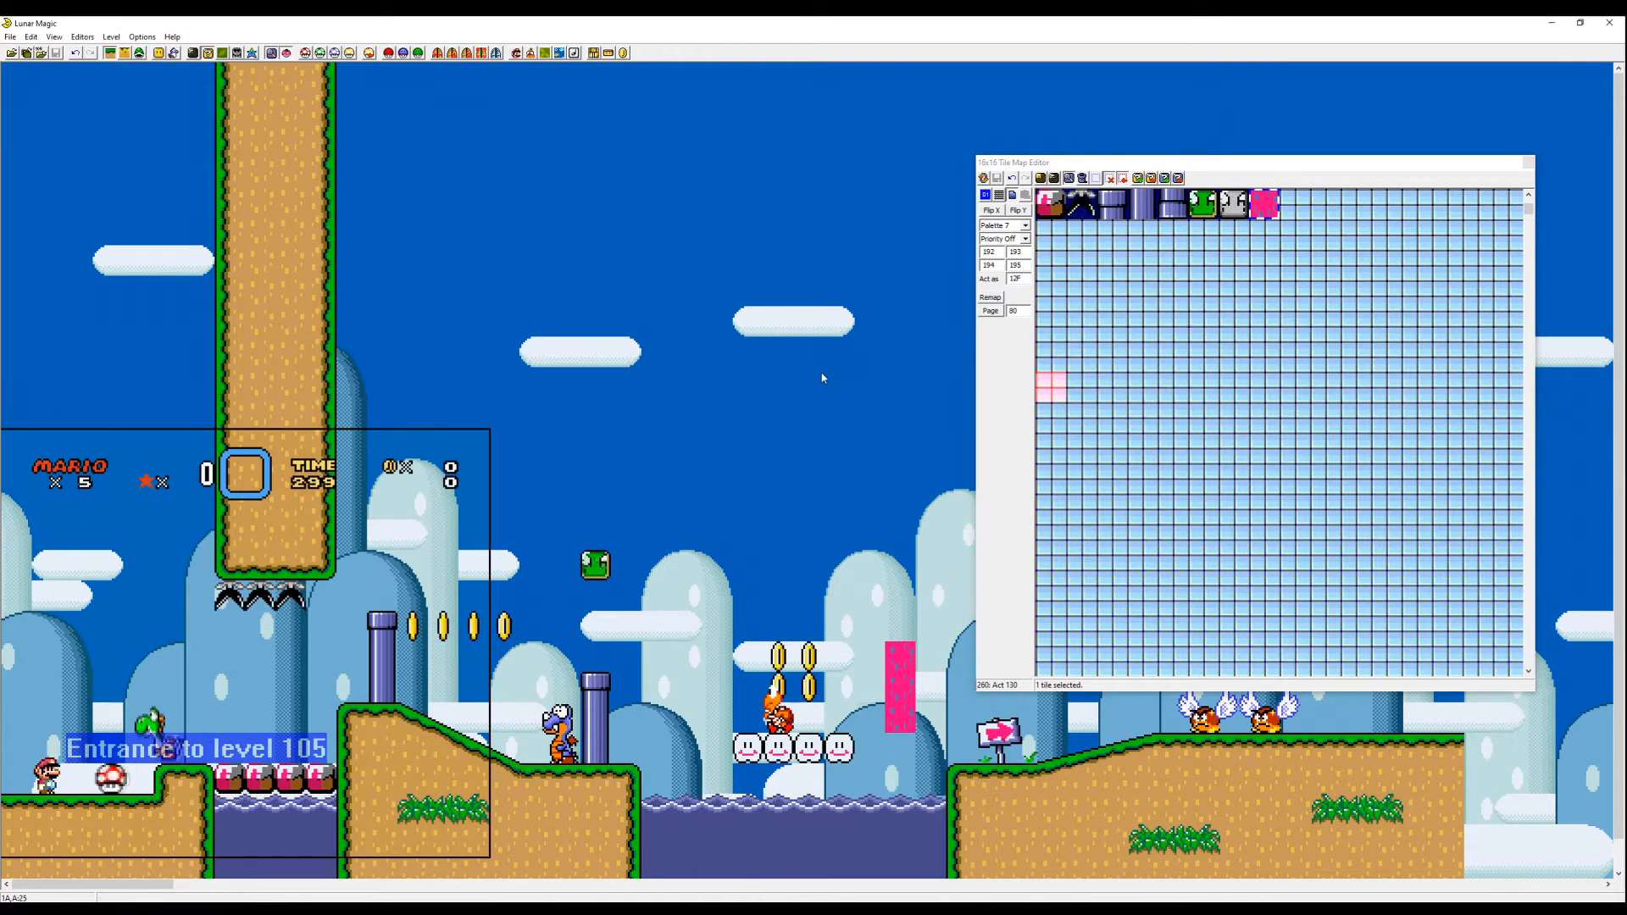
key("Right")
key("z")
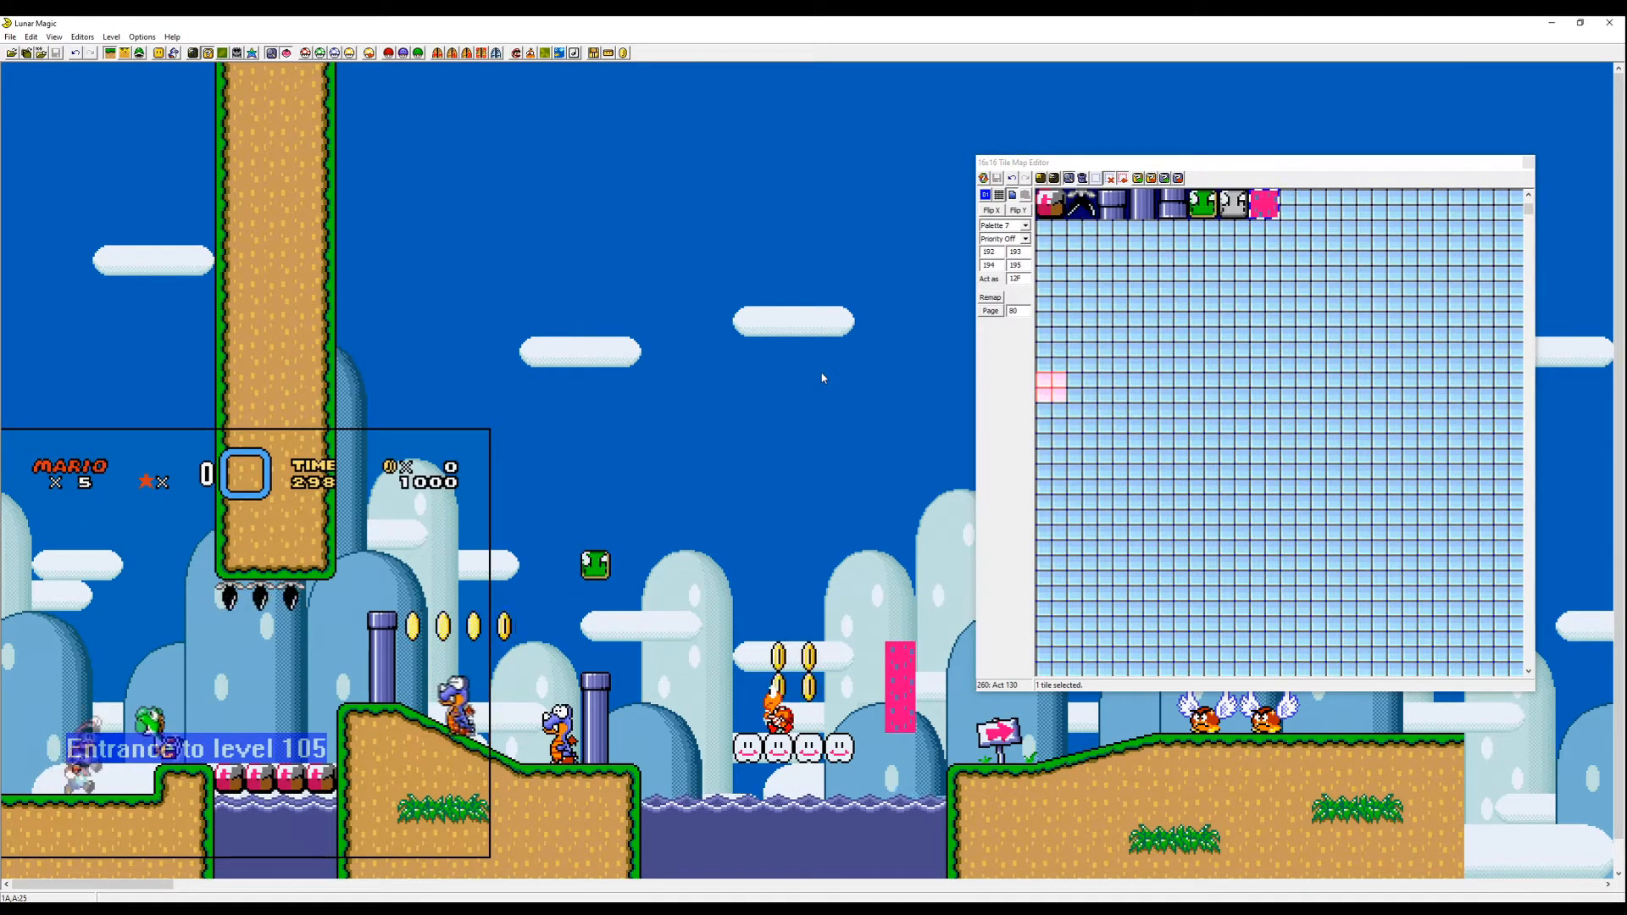
key("Right")
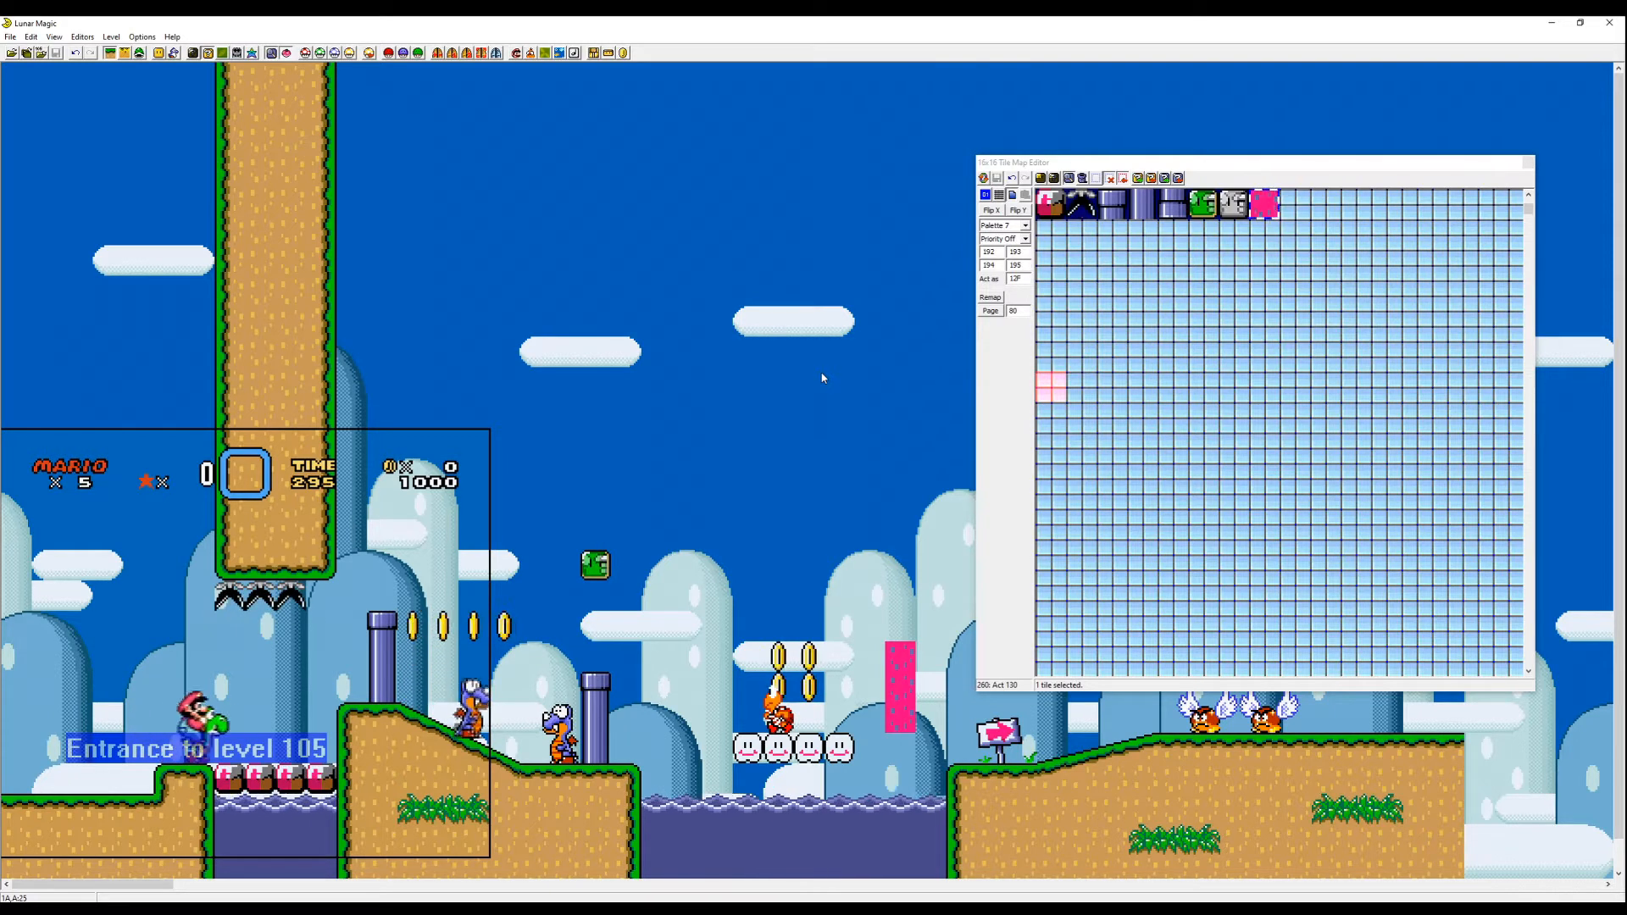
key("Right")
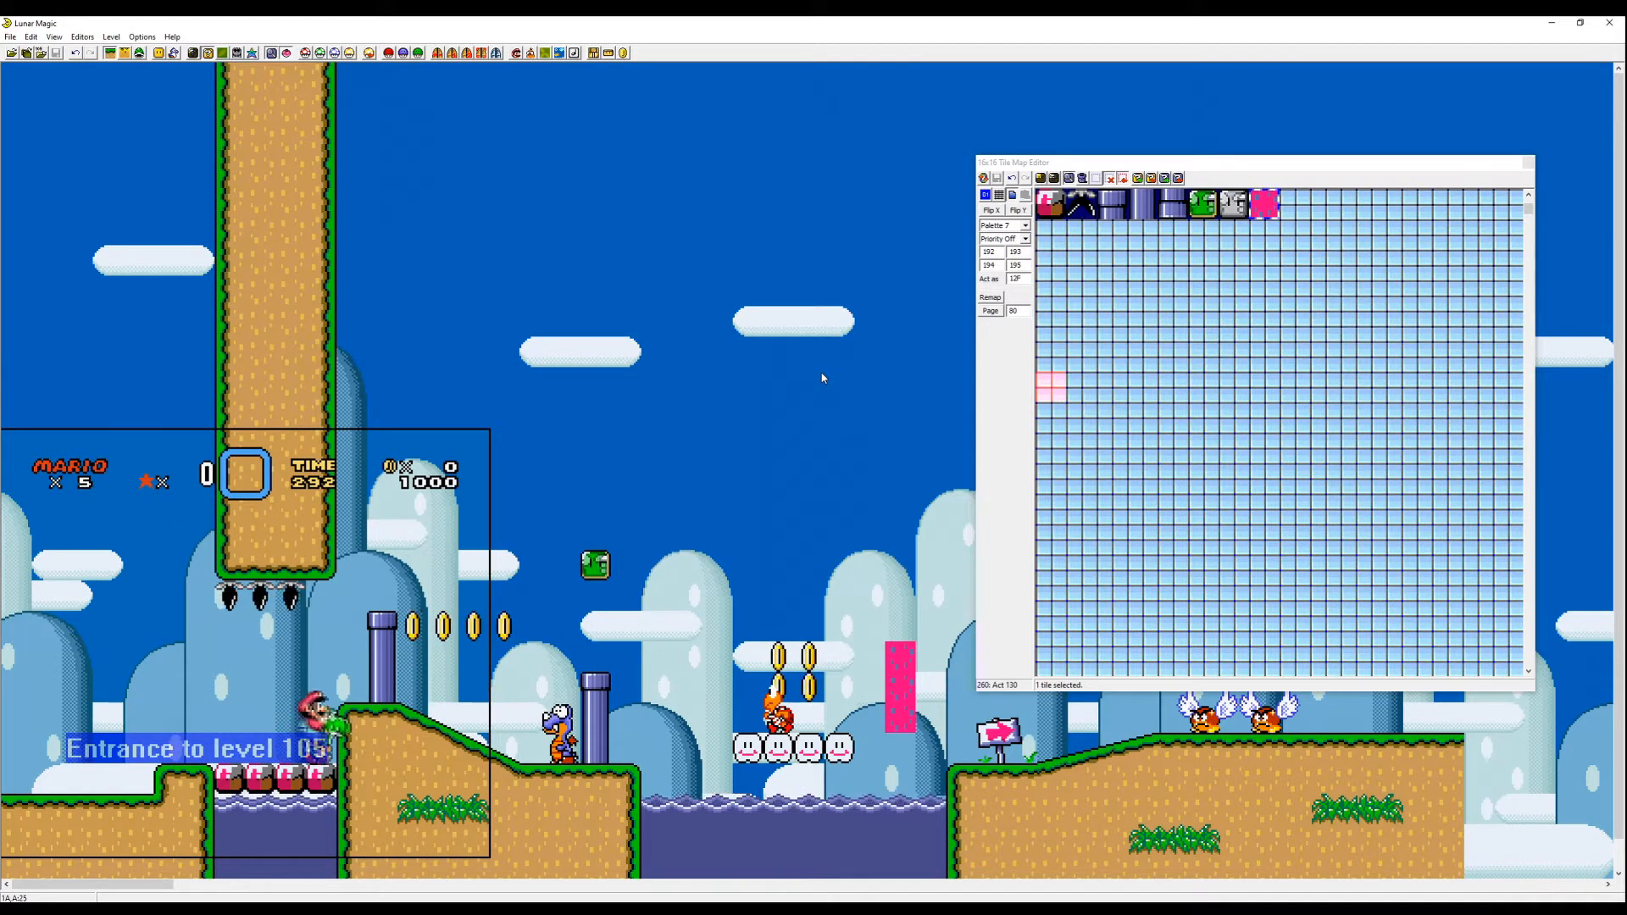
key("Right")
key("z")
key("Left")
key("z")
key("x")
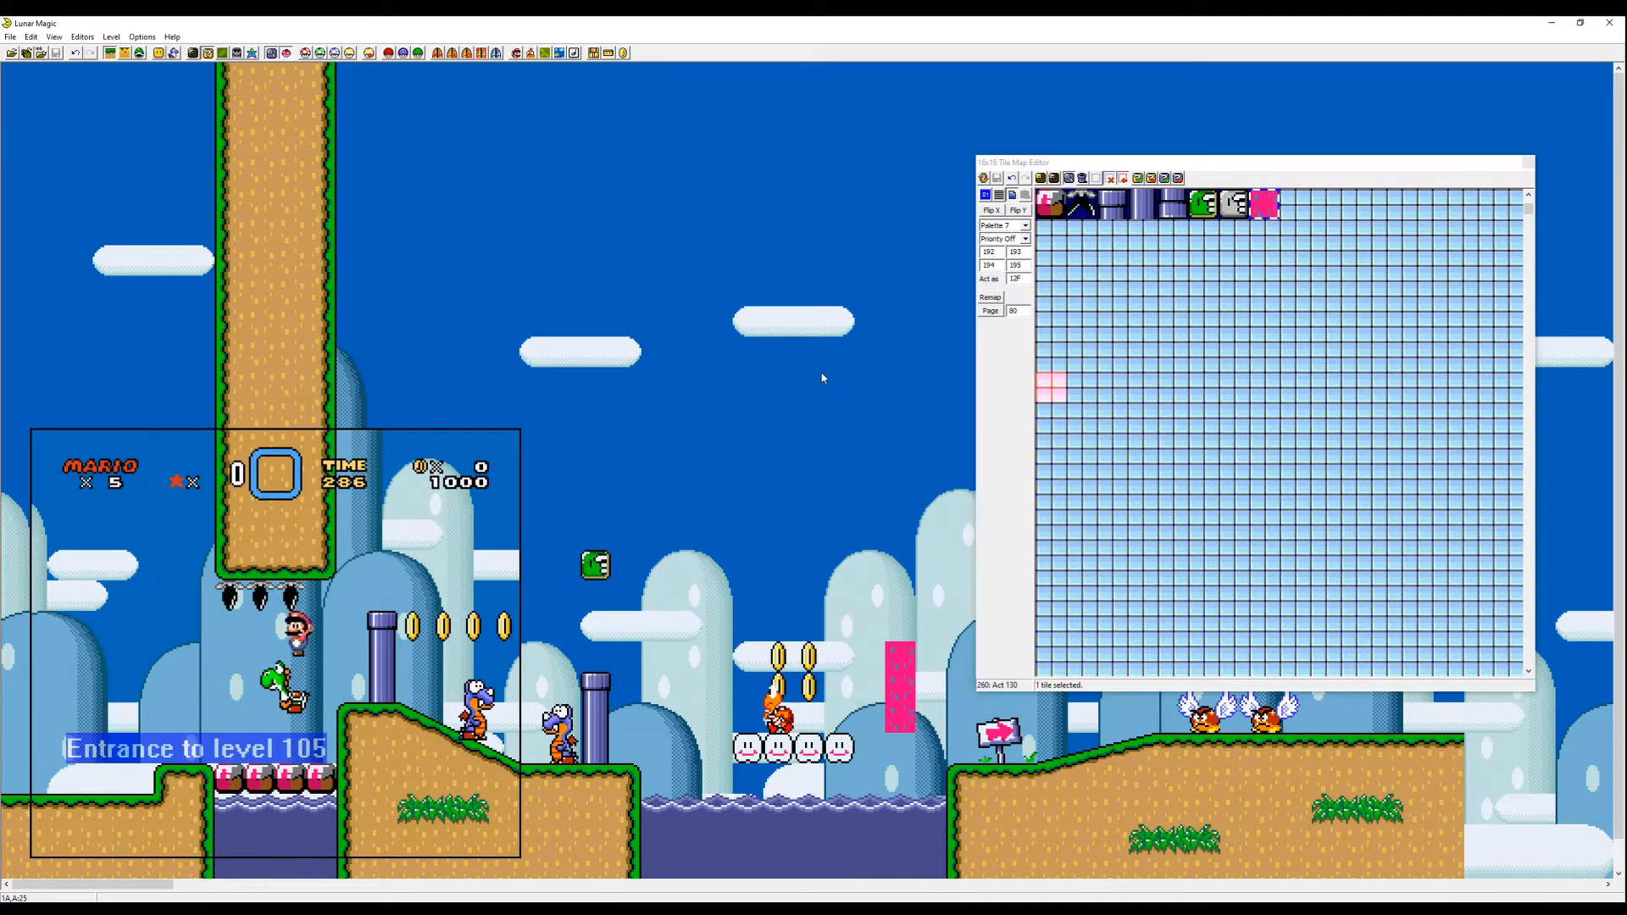
key("Right")
key("z")
key("z")
key("Right")
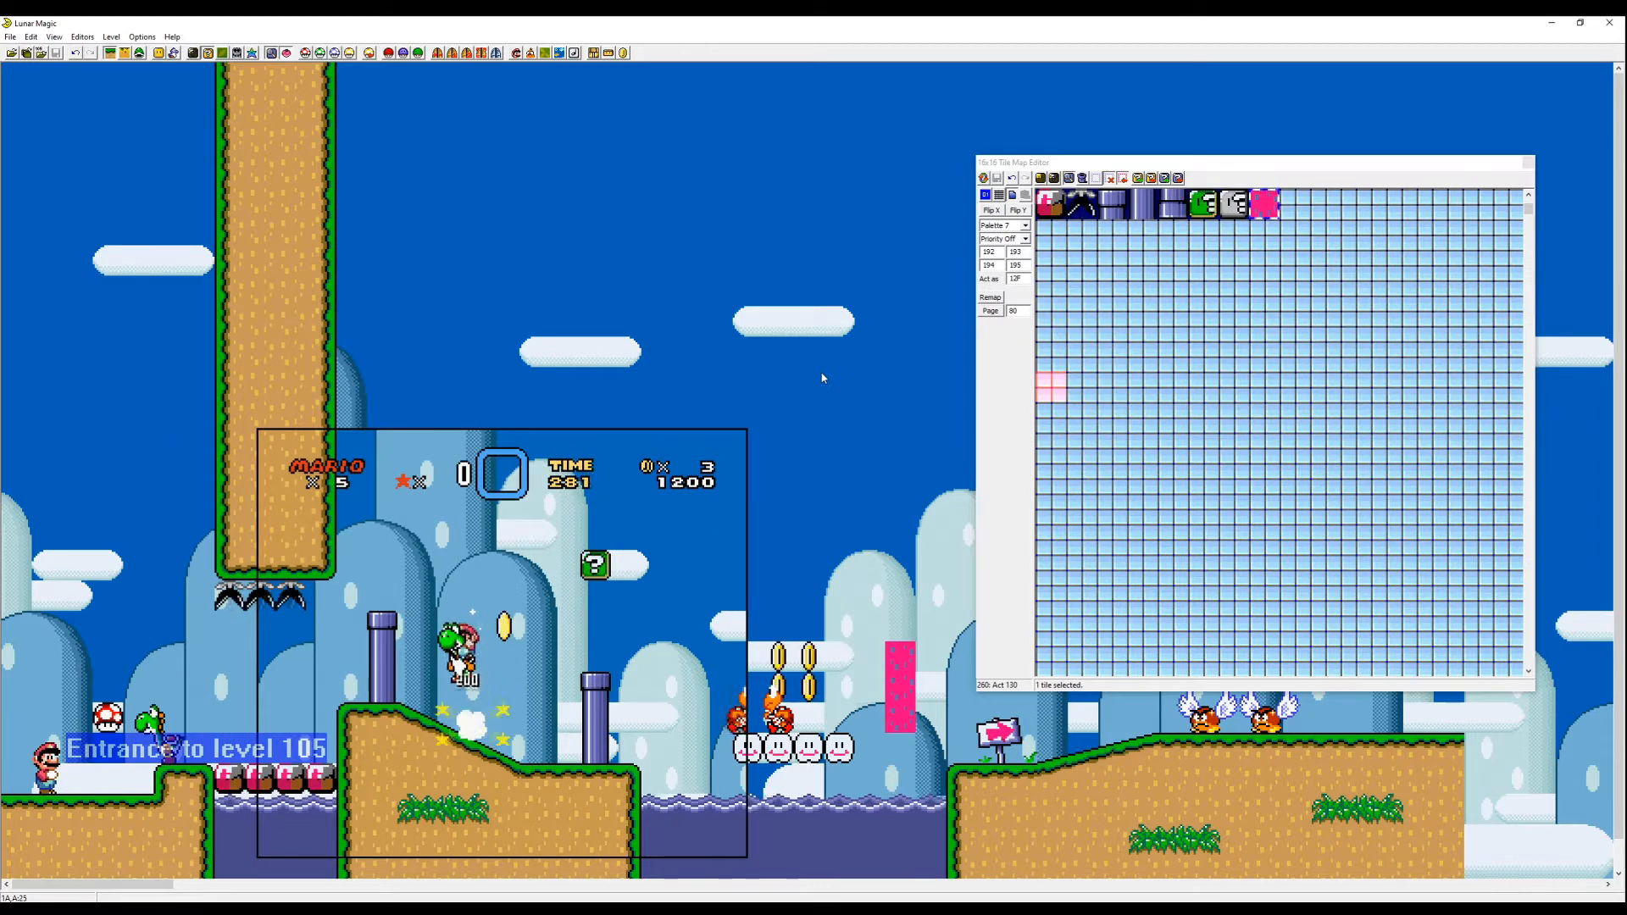
key("Right")
key("z")
key("z")
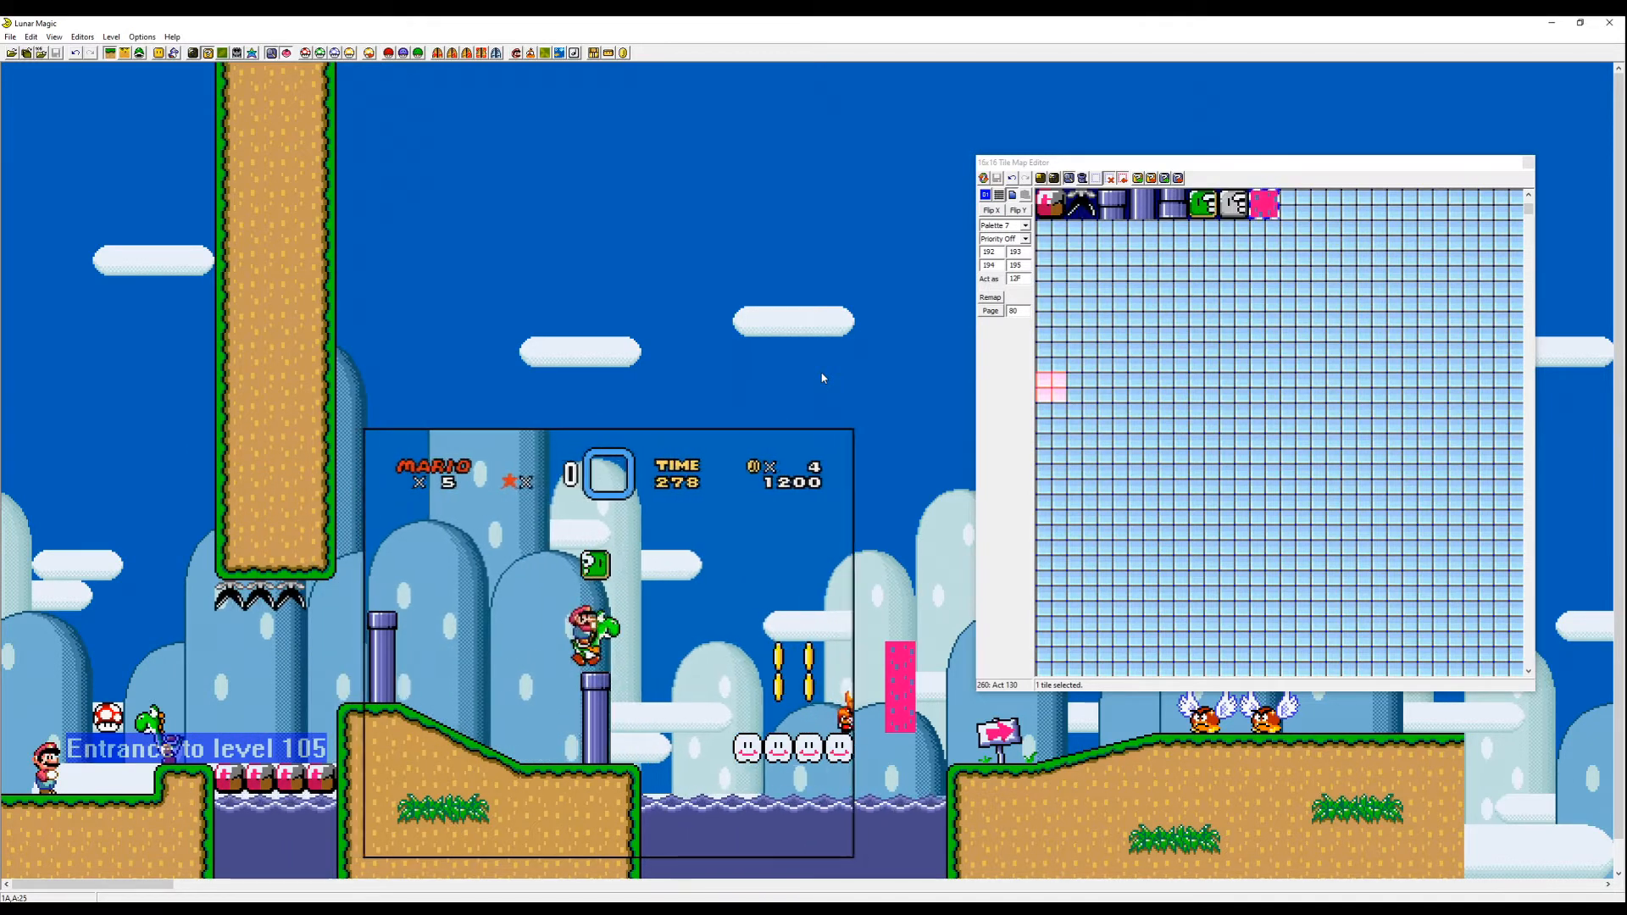
key("z")
key("Right")
key("Left")
key("Right")
key("Right")
key("z")
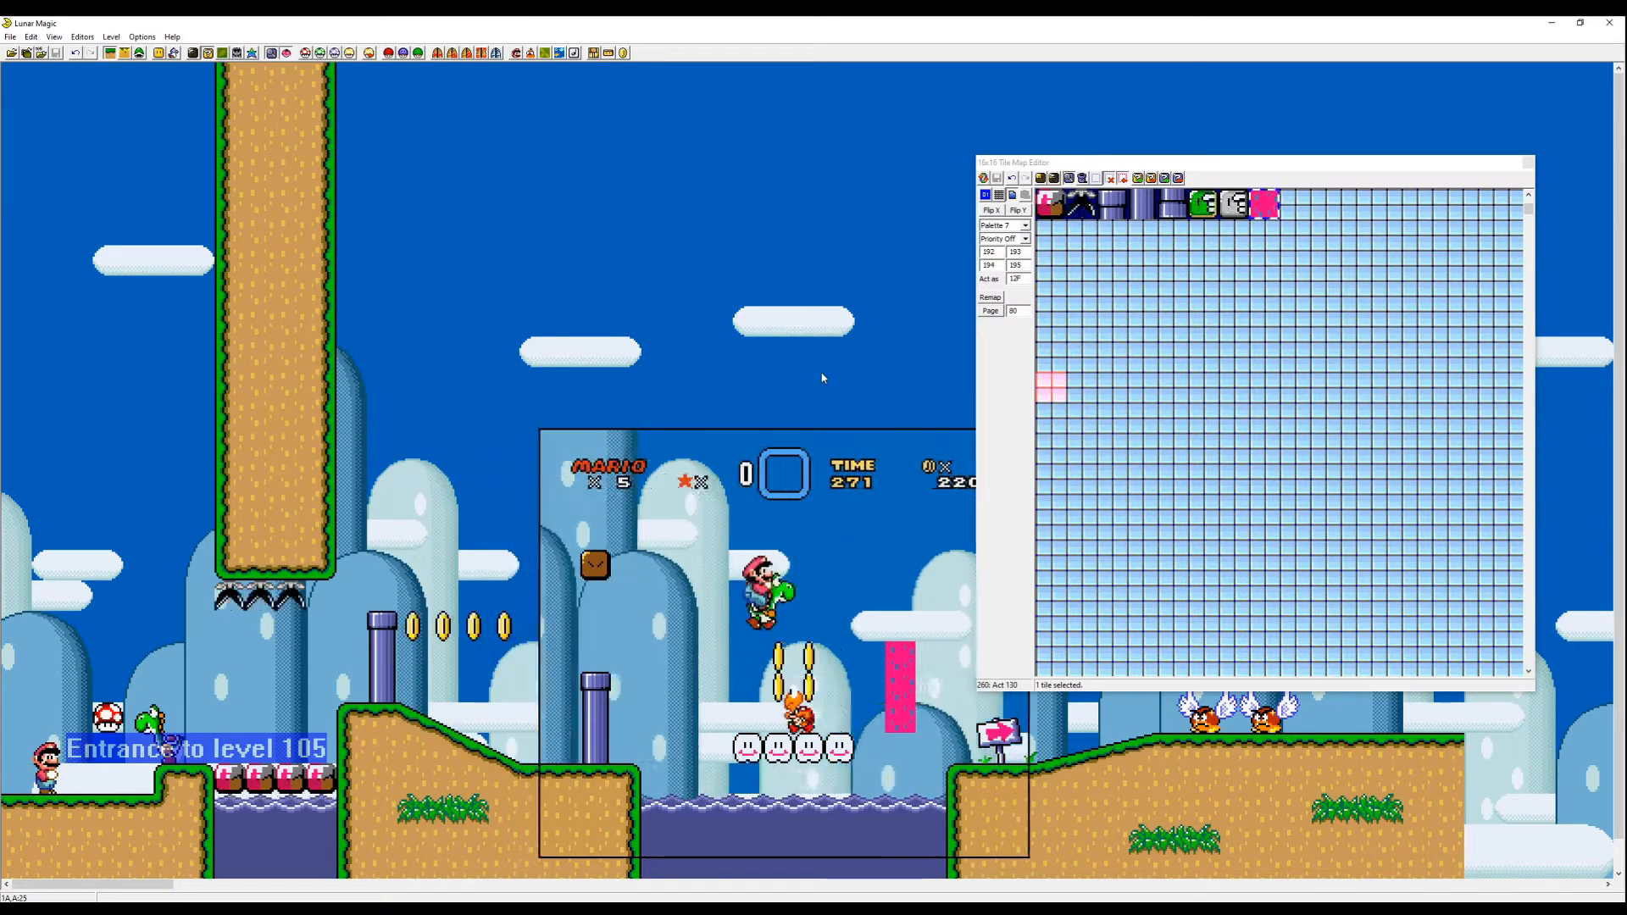
key("Right")
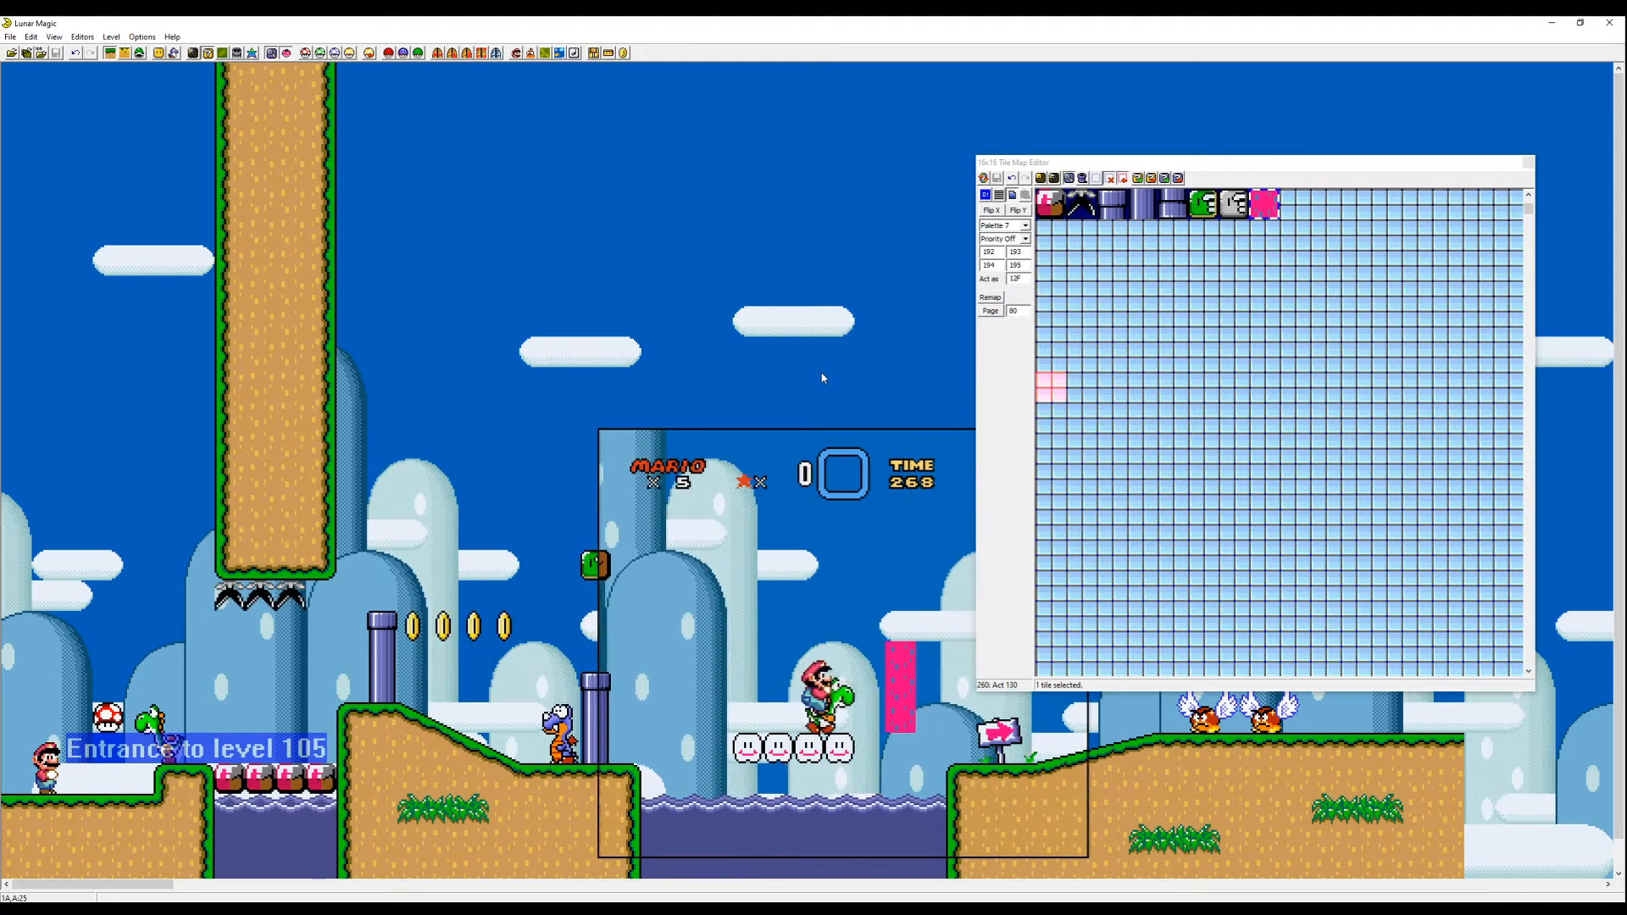
key("Right")
key("z")
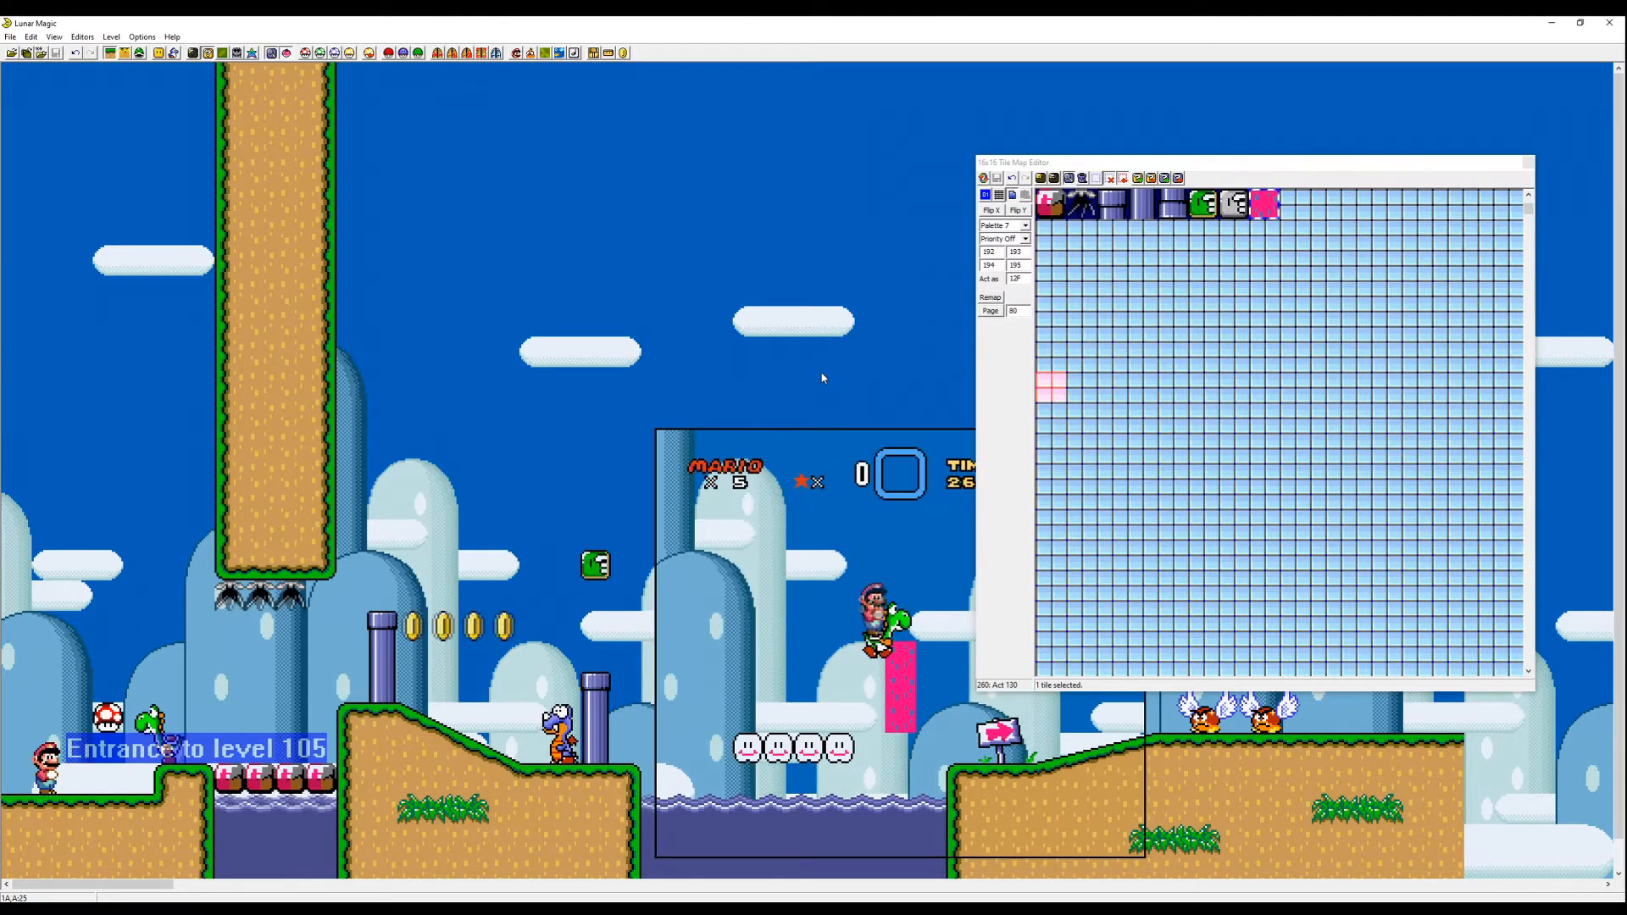
left_click_drag(1186, 161, 1371, 58)
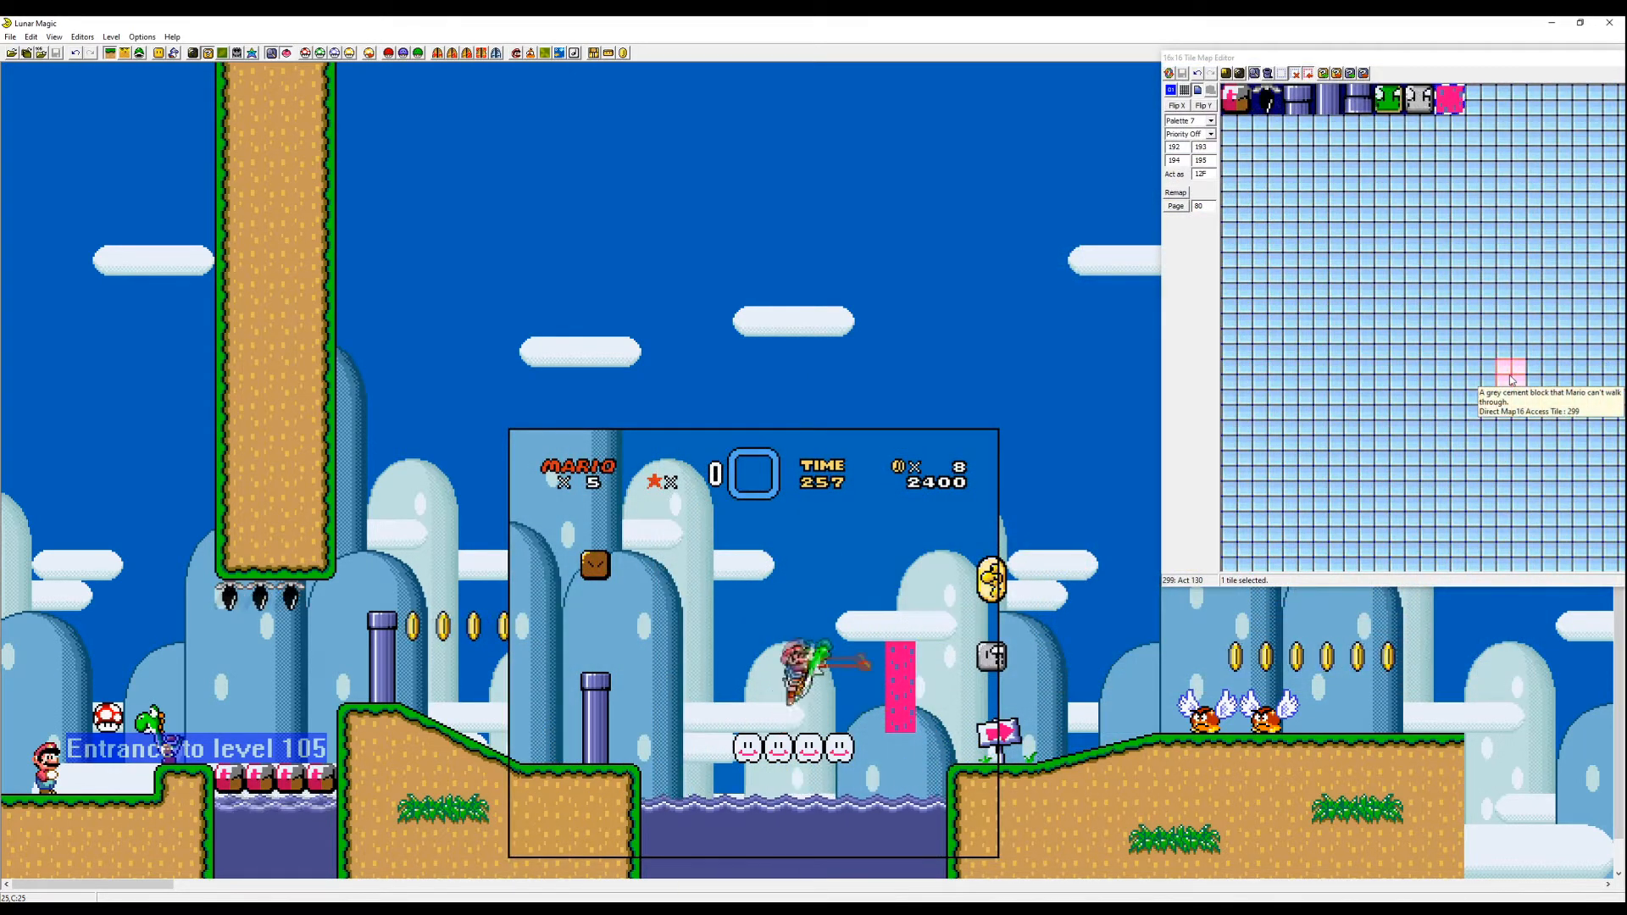
key("Right")
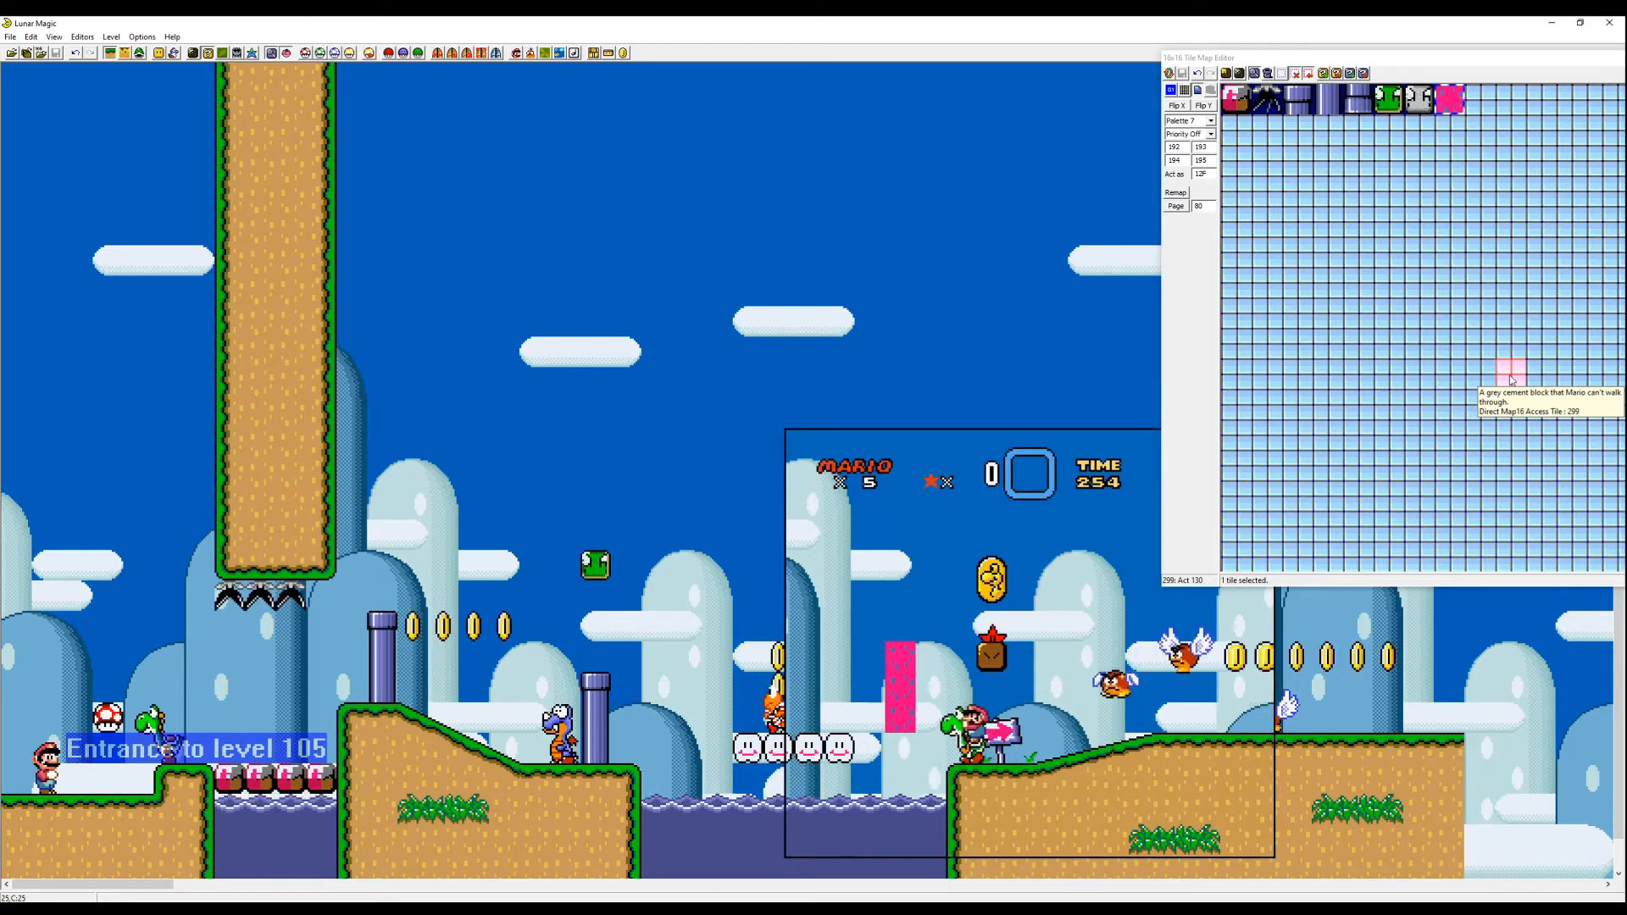
key("Right")
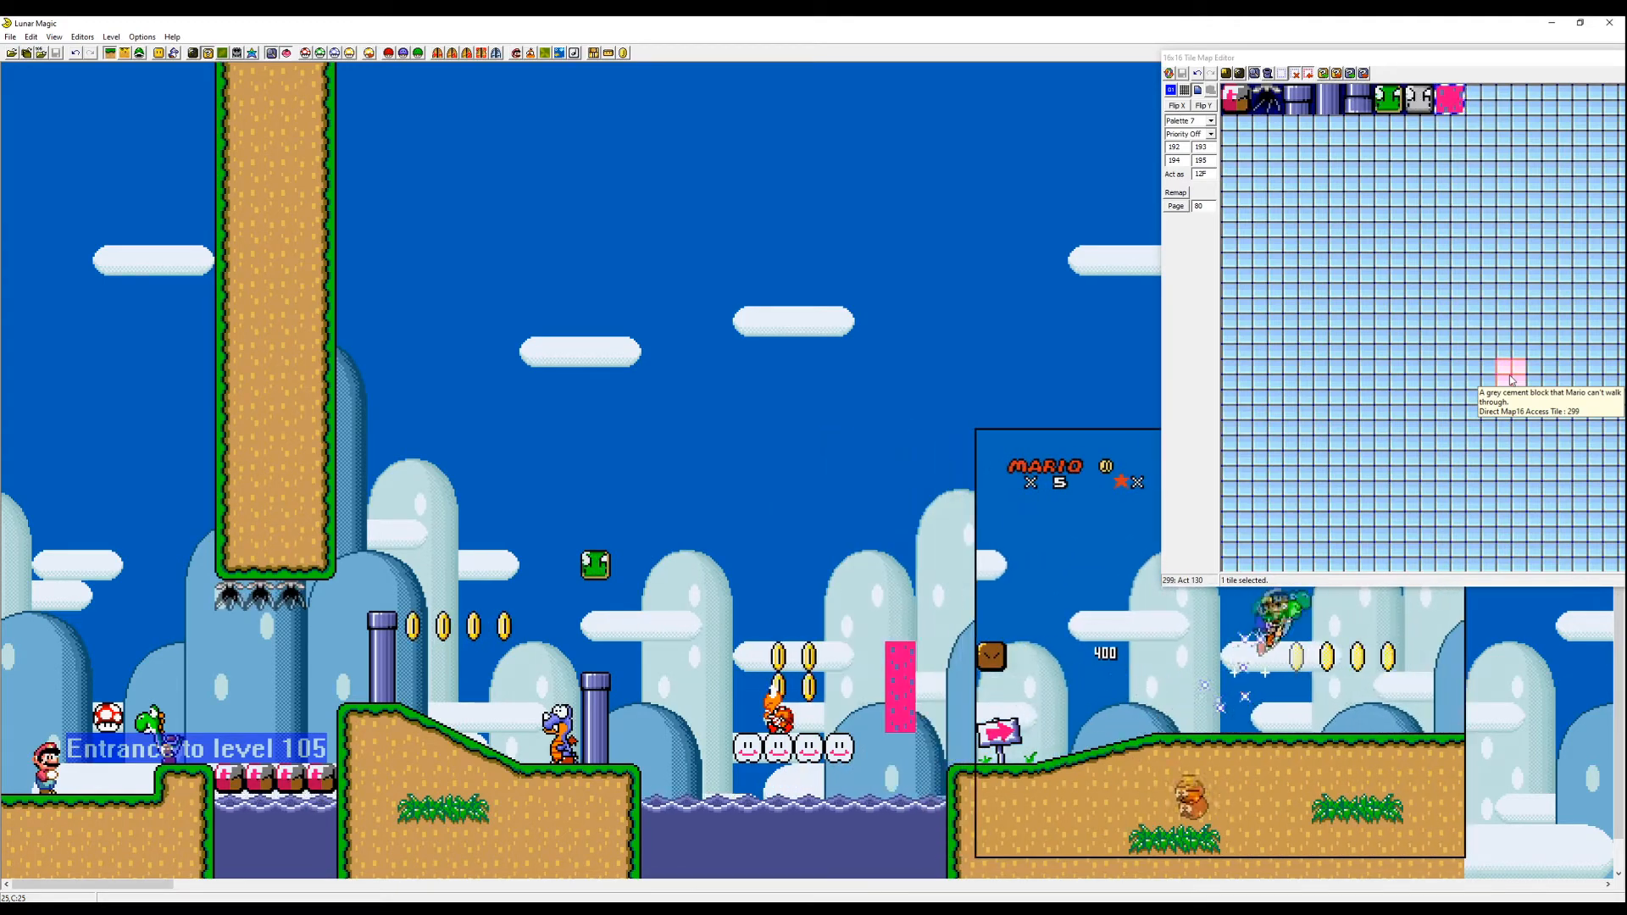
key("Left")
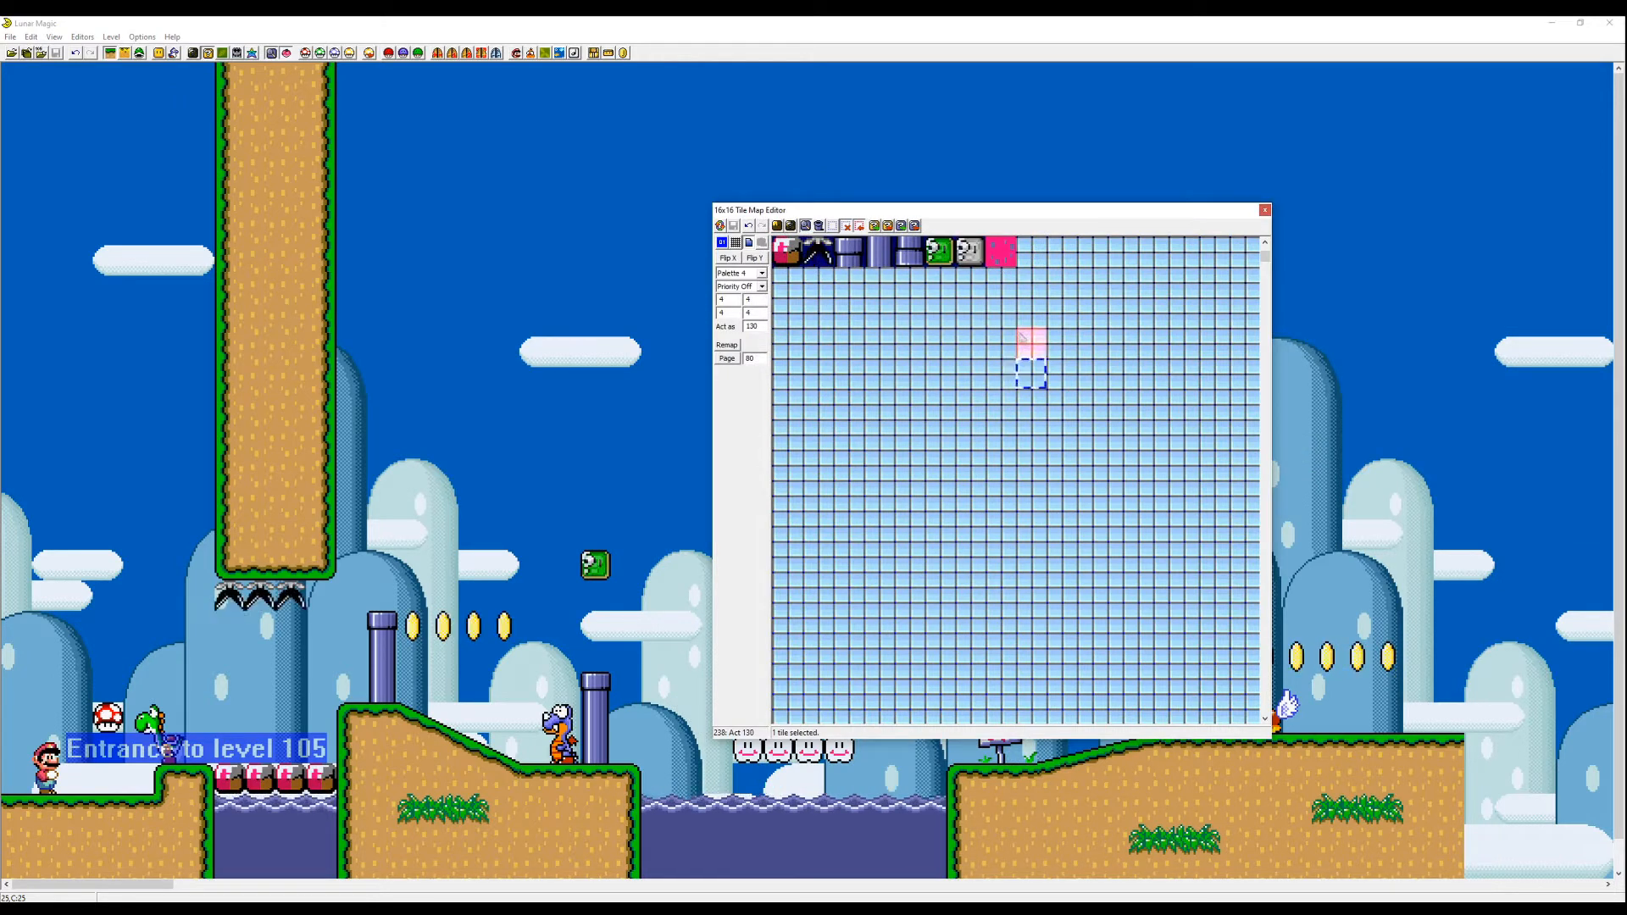
- Open the 8x8 tile selector and build a new page-2 tile from a grey stone 8x8 graphic
key("Page_Up")
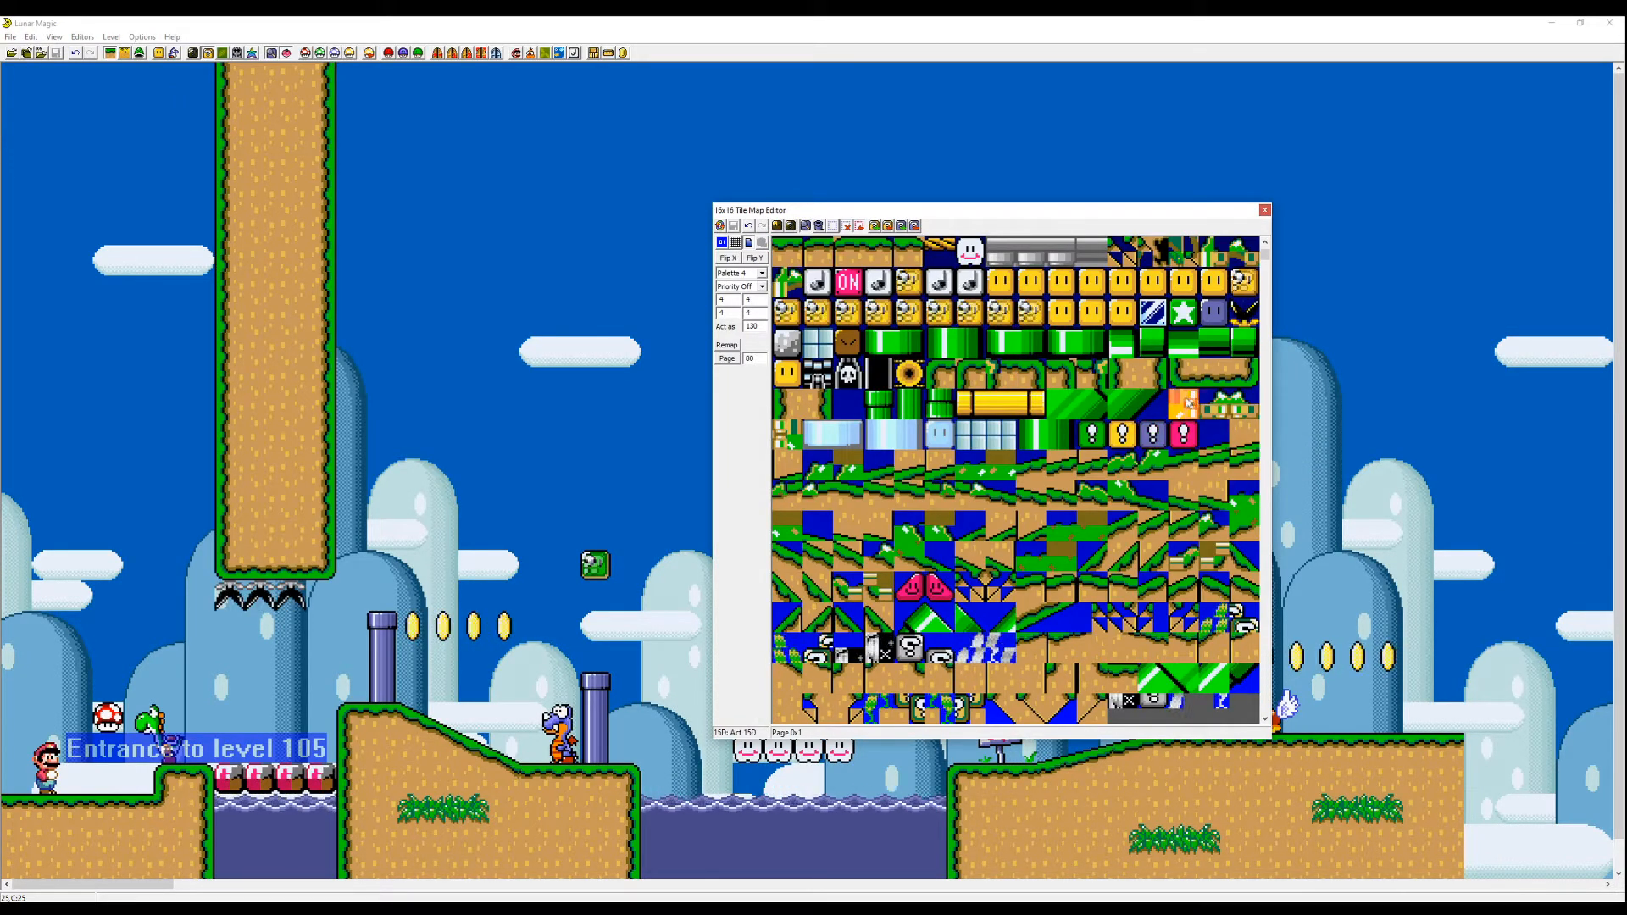
key("Page_Down")
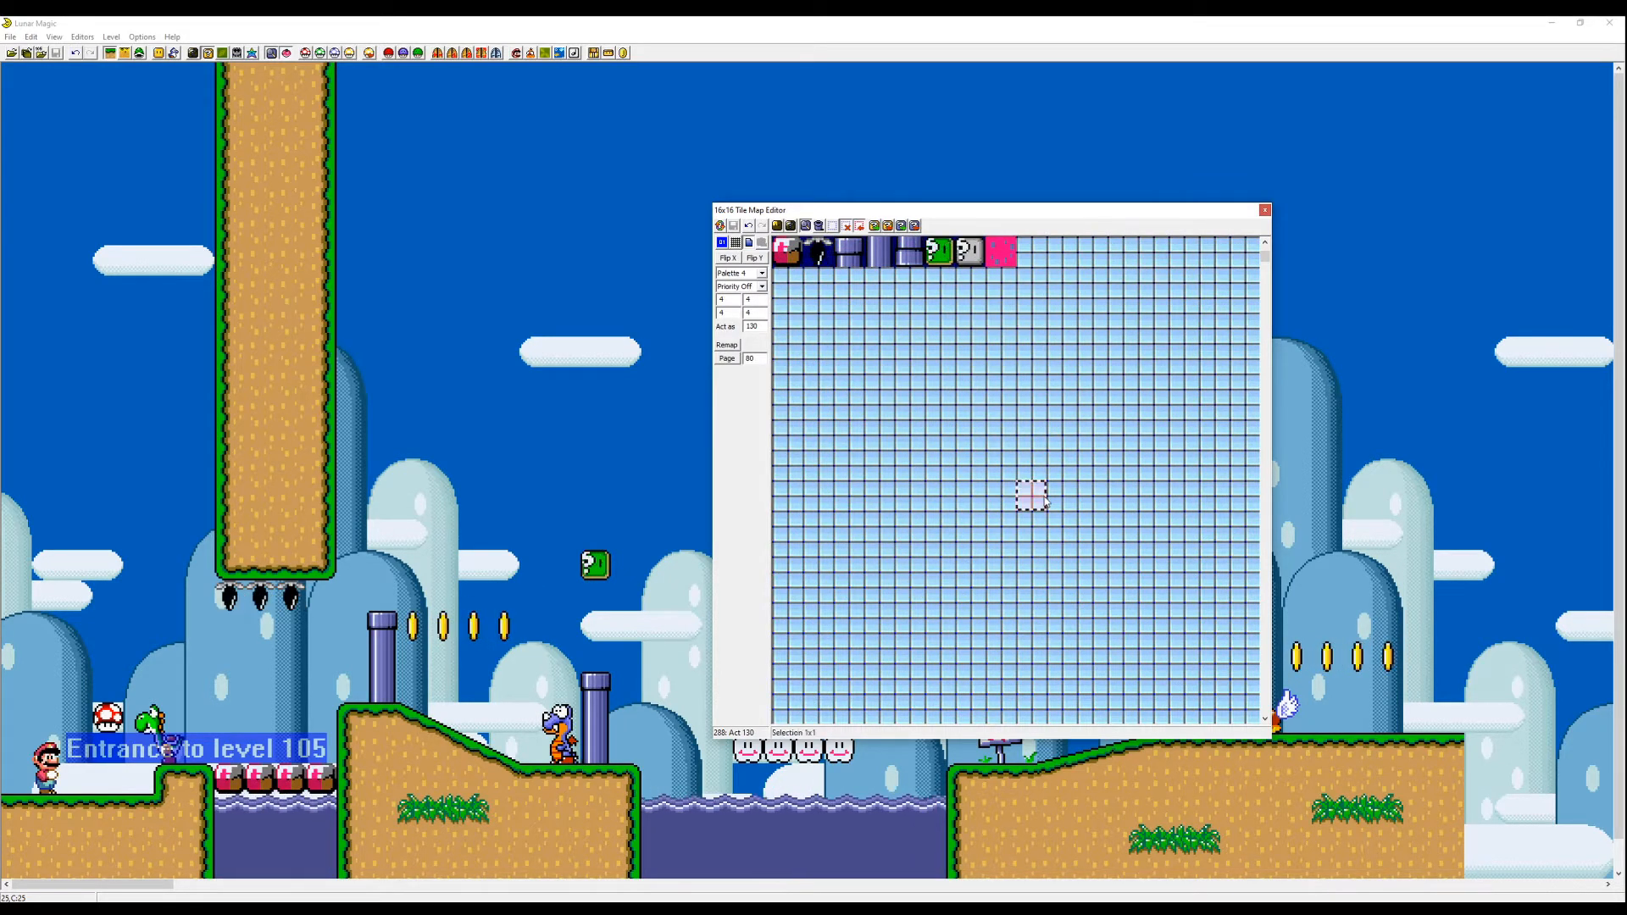
left_click(791, 227)
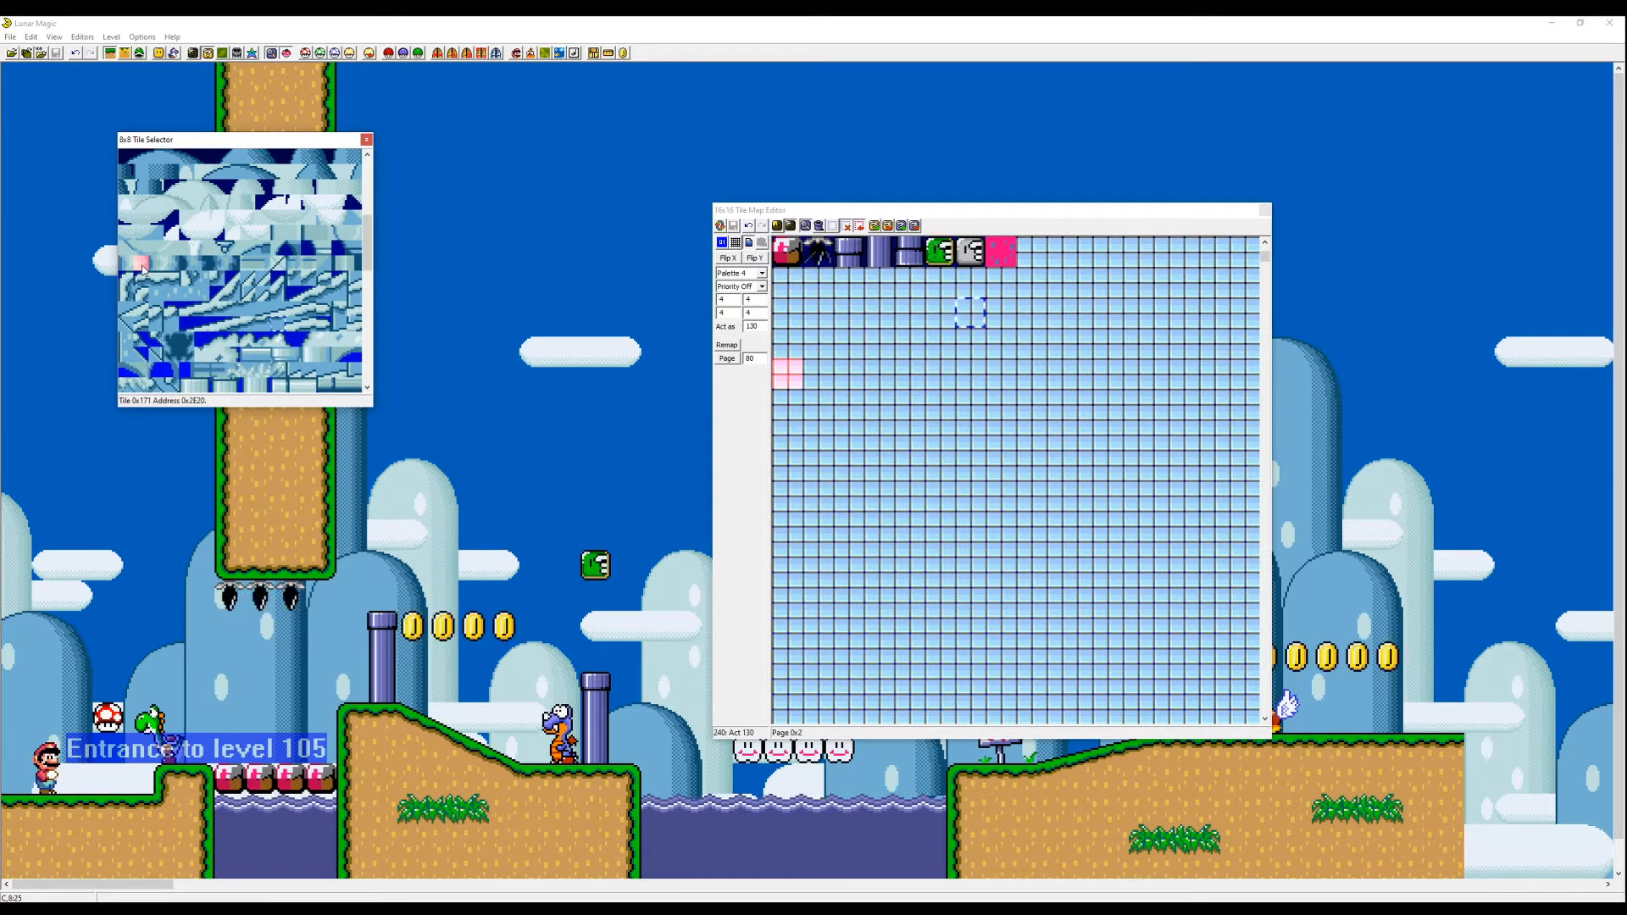
left_click(851, 343)
key("Page_Up")
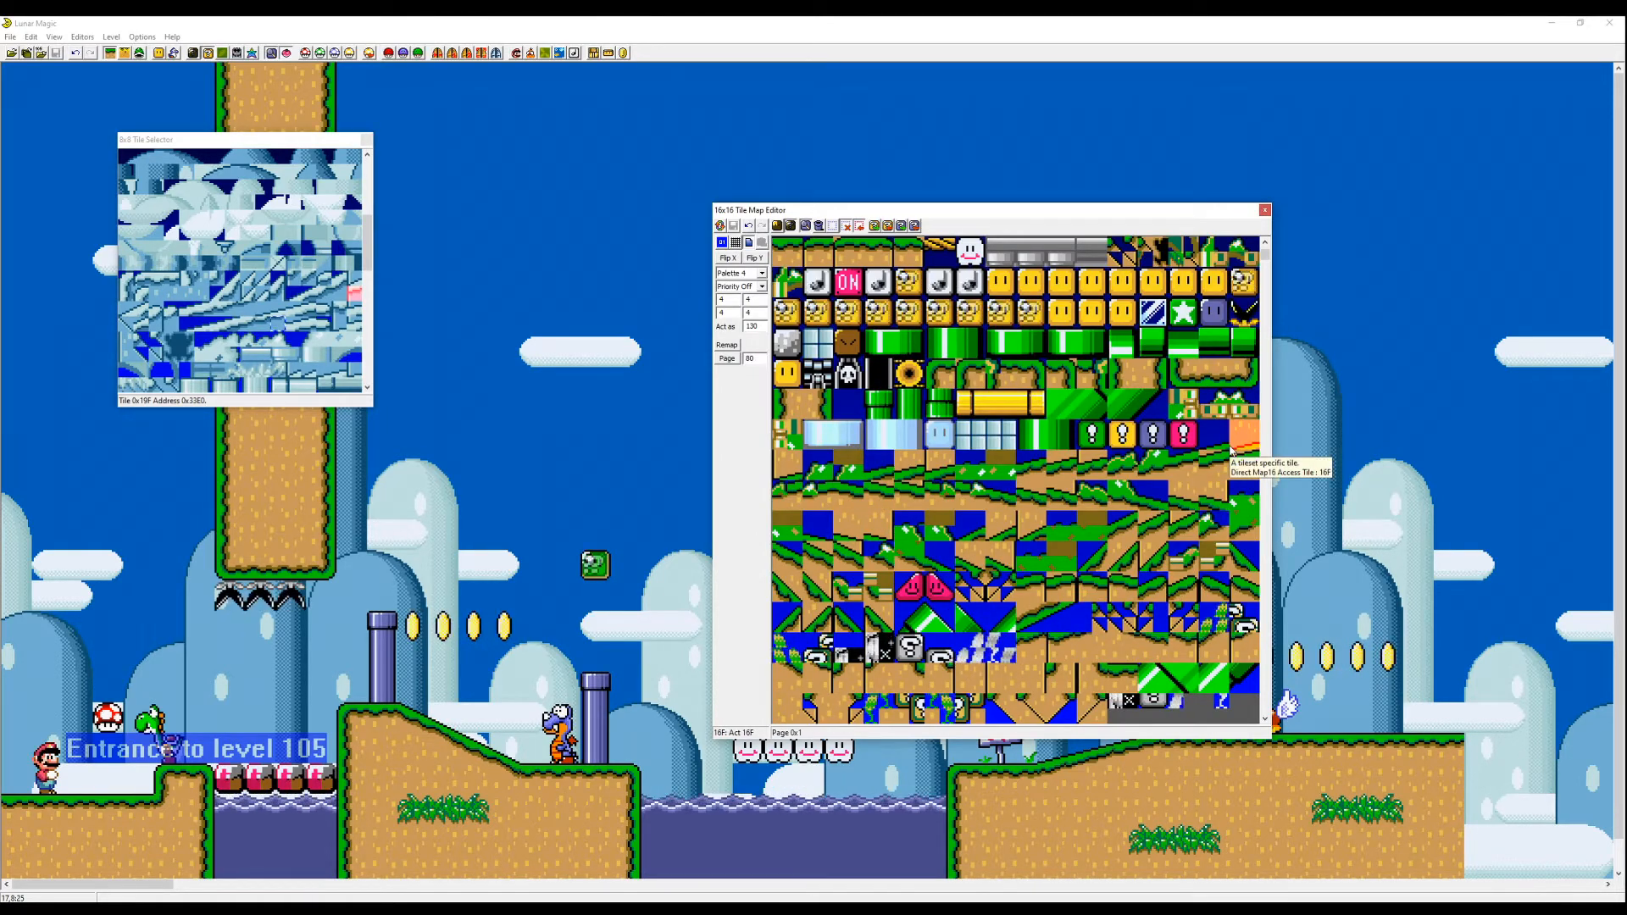
key("Page_Up")
key("Page_Down")
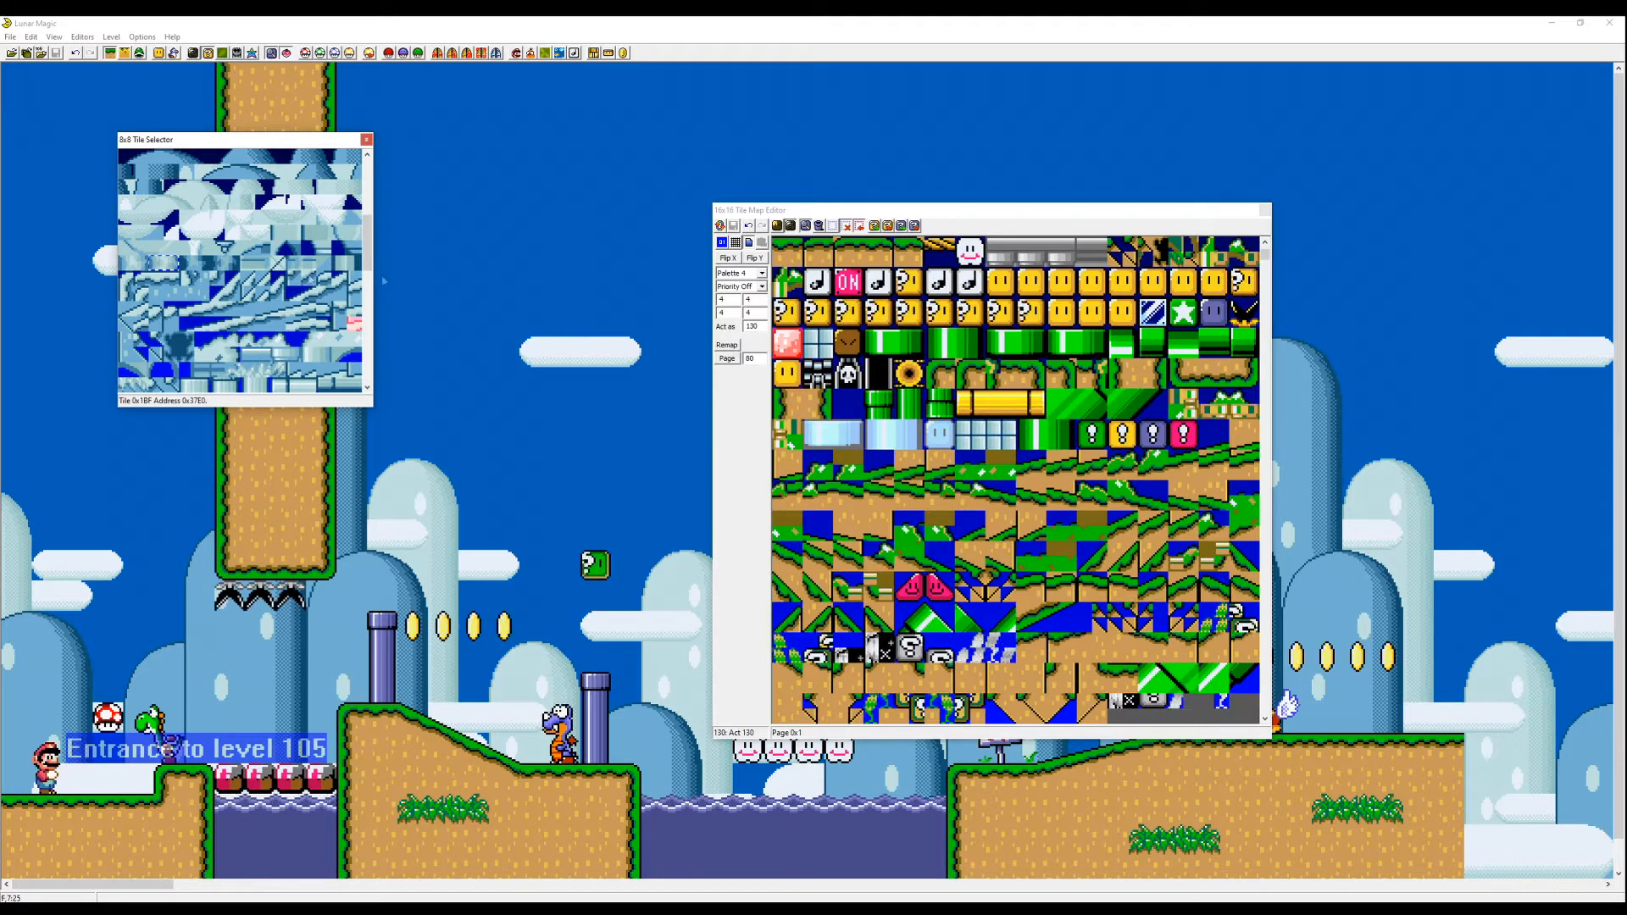
left_click_drag(172, 264, 152, 270)
key("Page_Down")
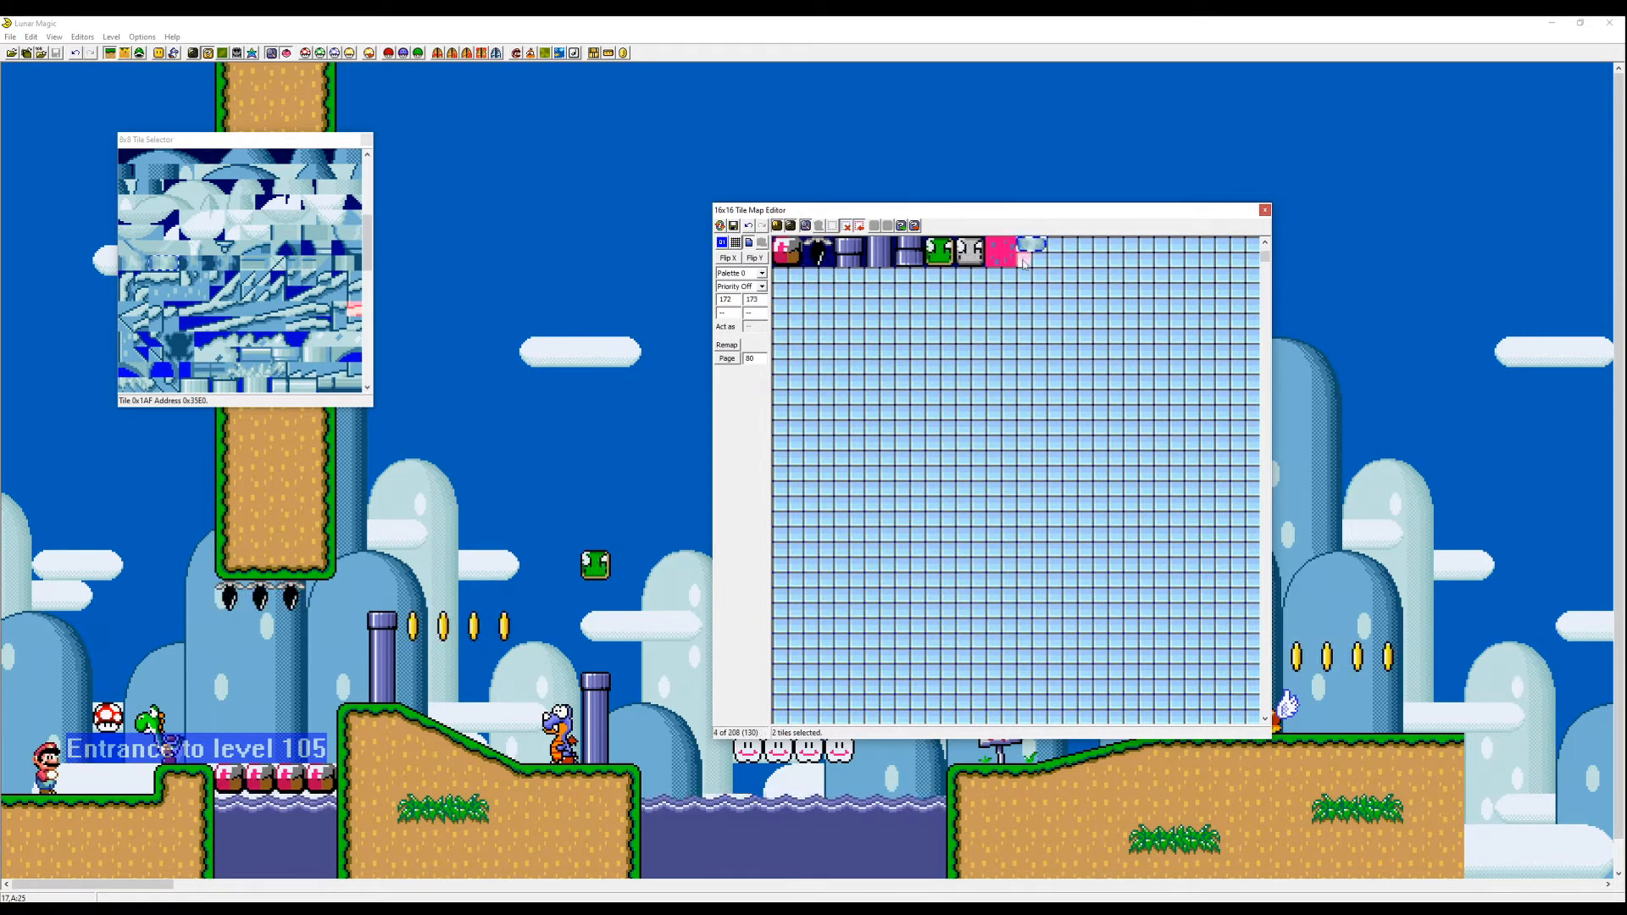
left_click(777, 226)
- Set the new stone tile's palette to Palette 3 and turn its priority on
left_click(762, 273)
left_click(736, 293)
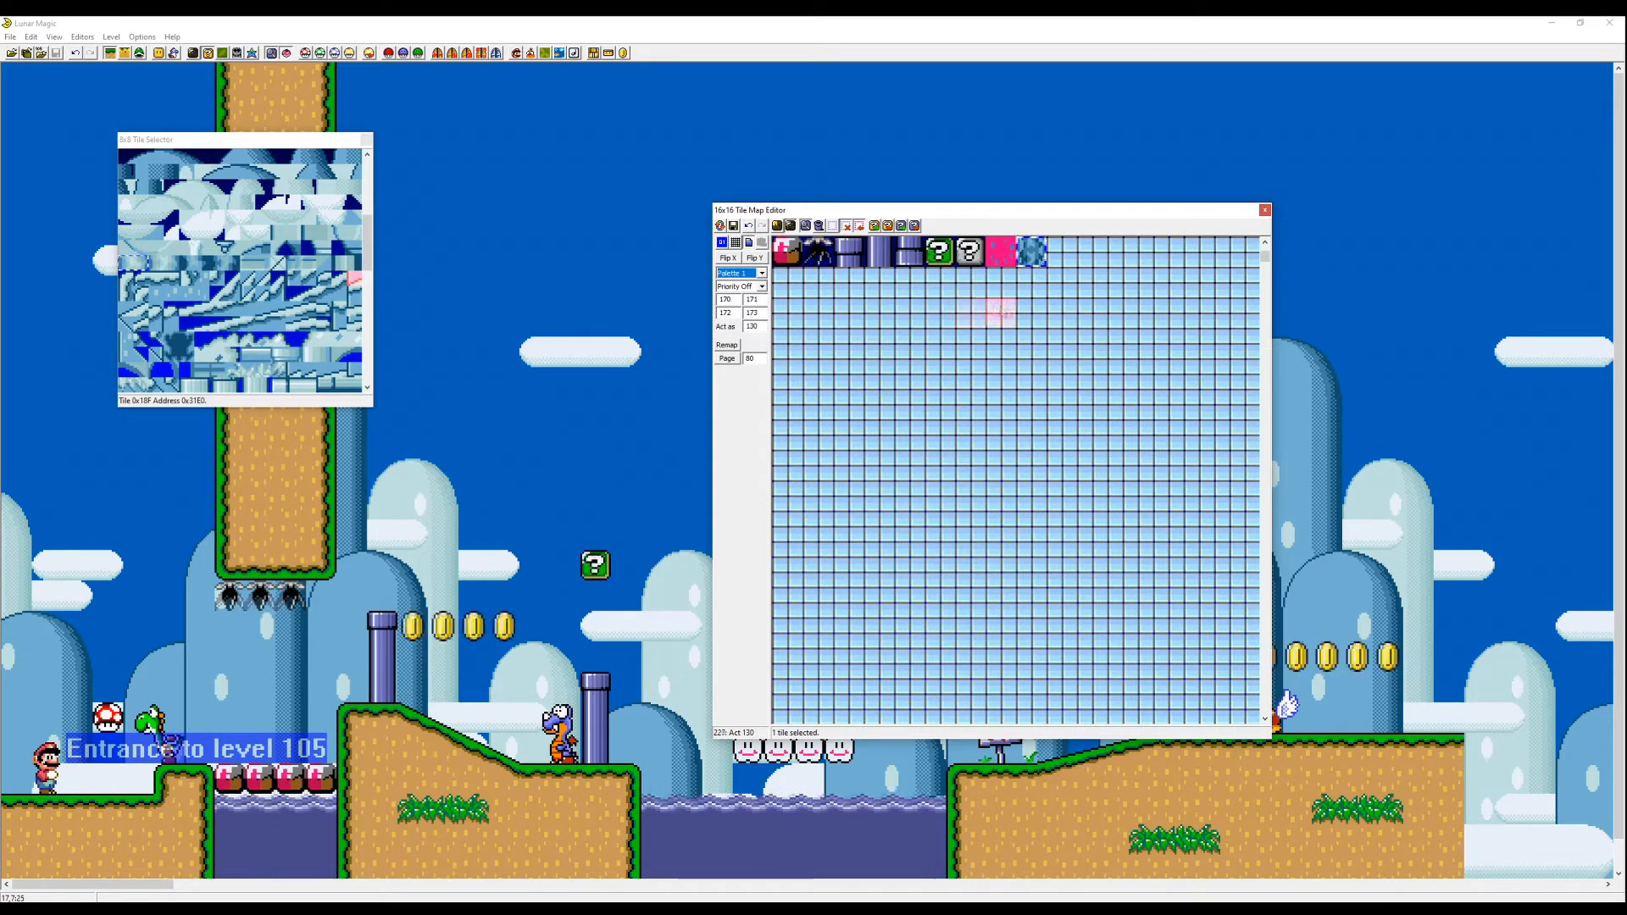
key("Down")
key("Down")
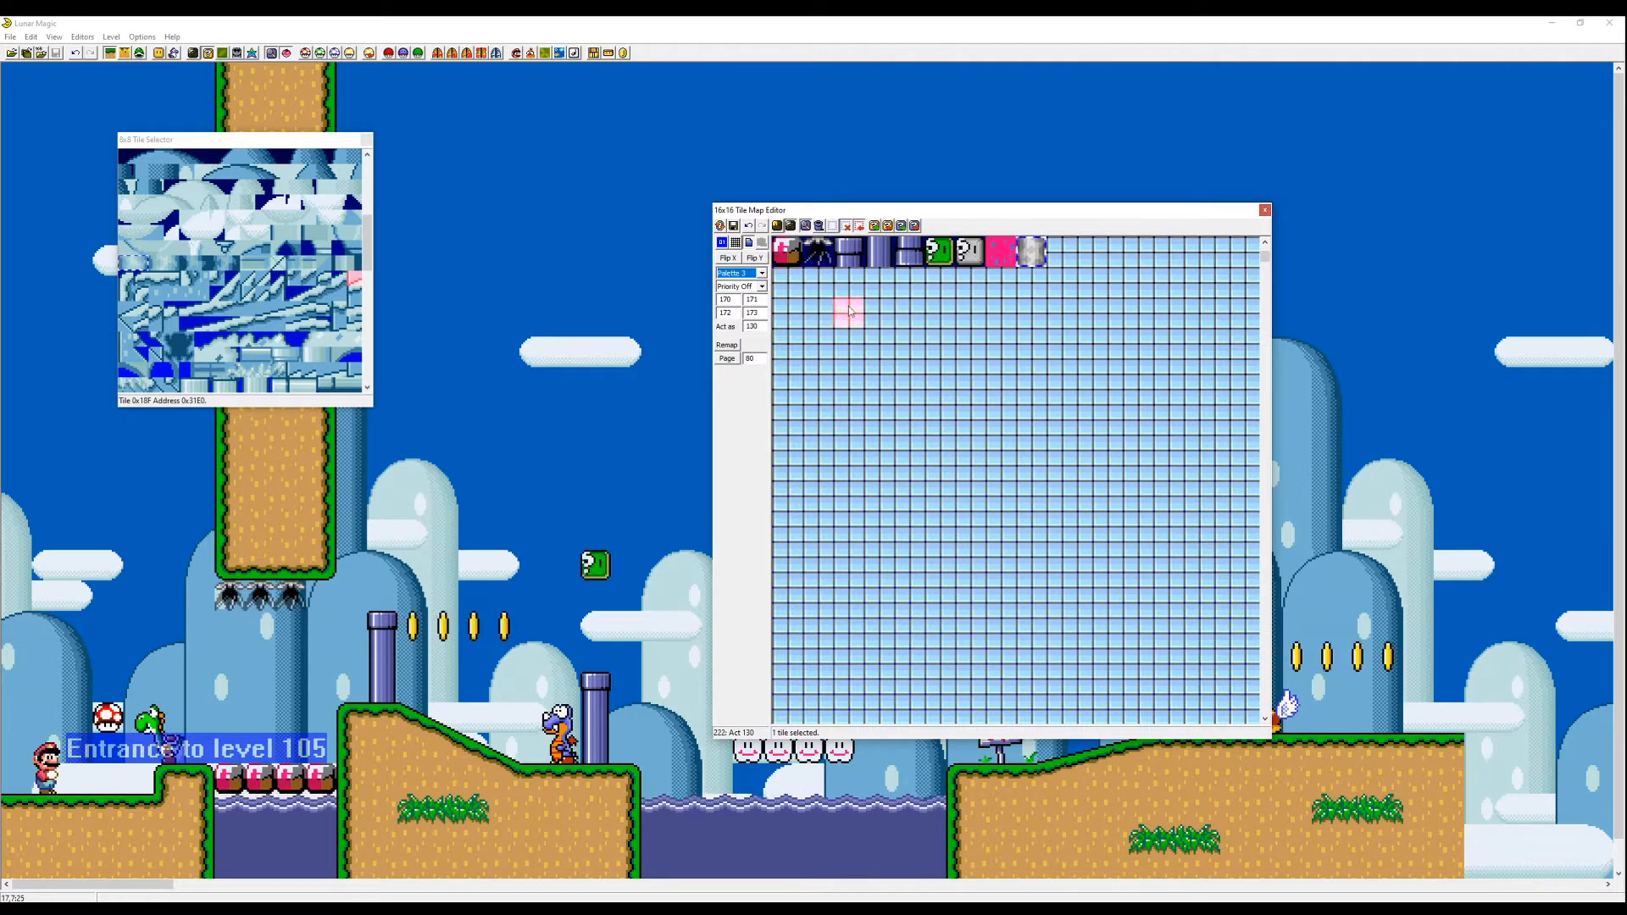
left_click(762, 287)
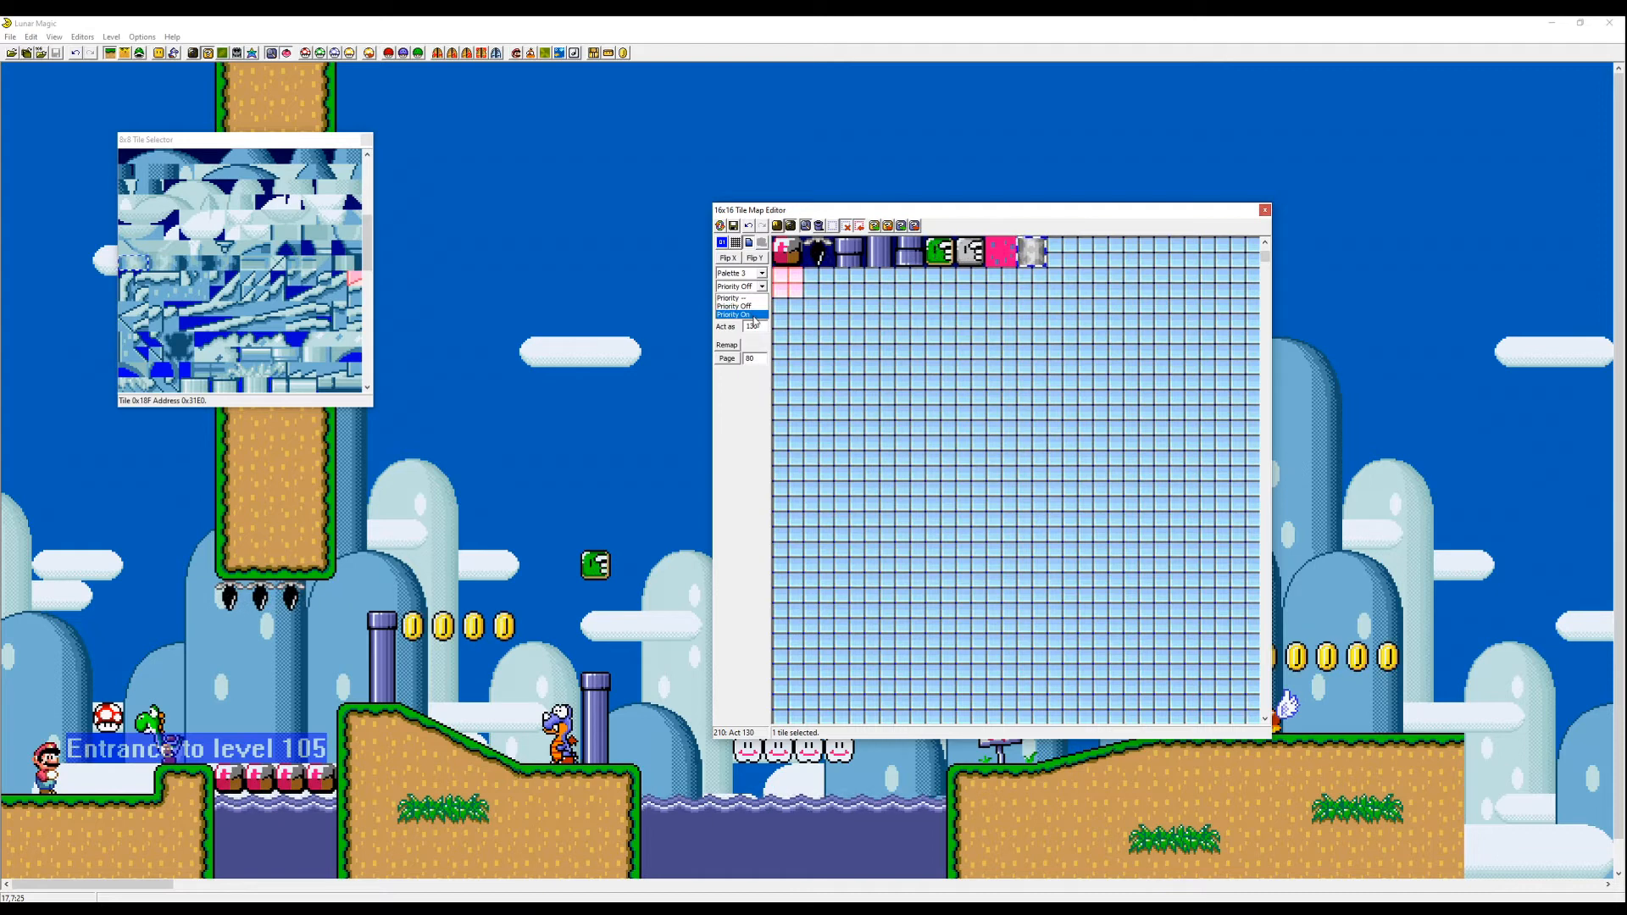
left_click(757, 315)
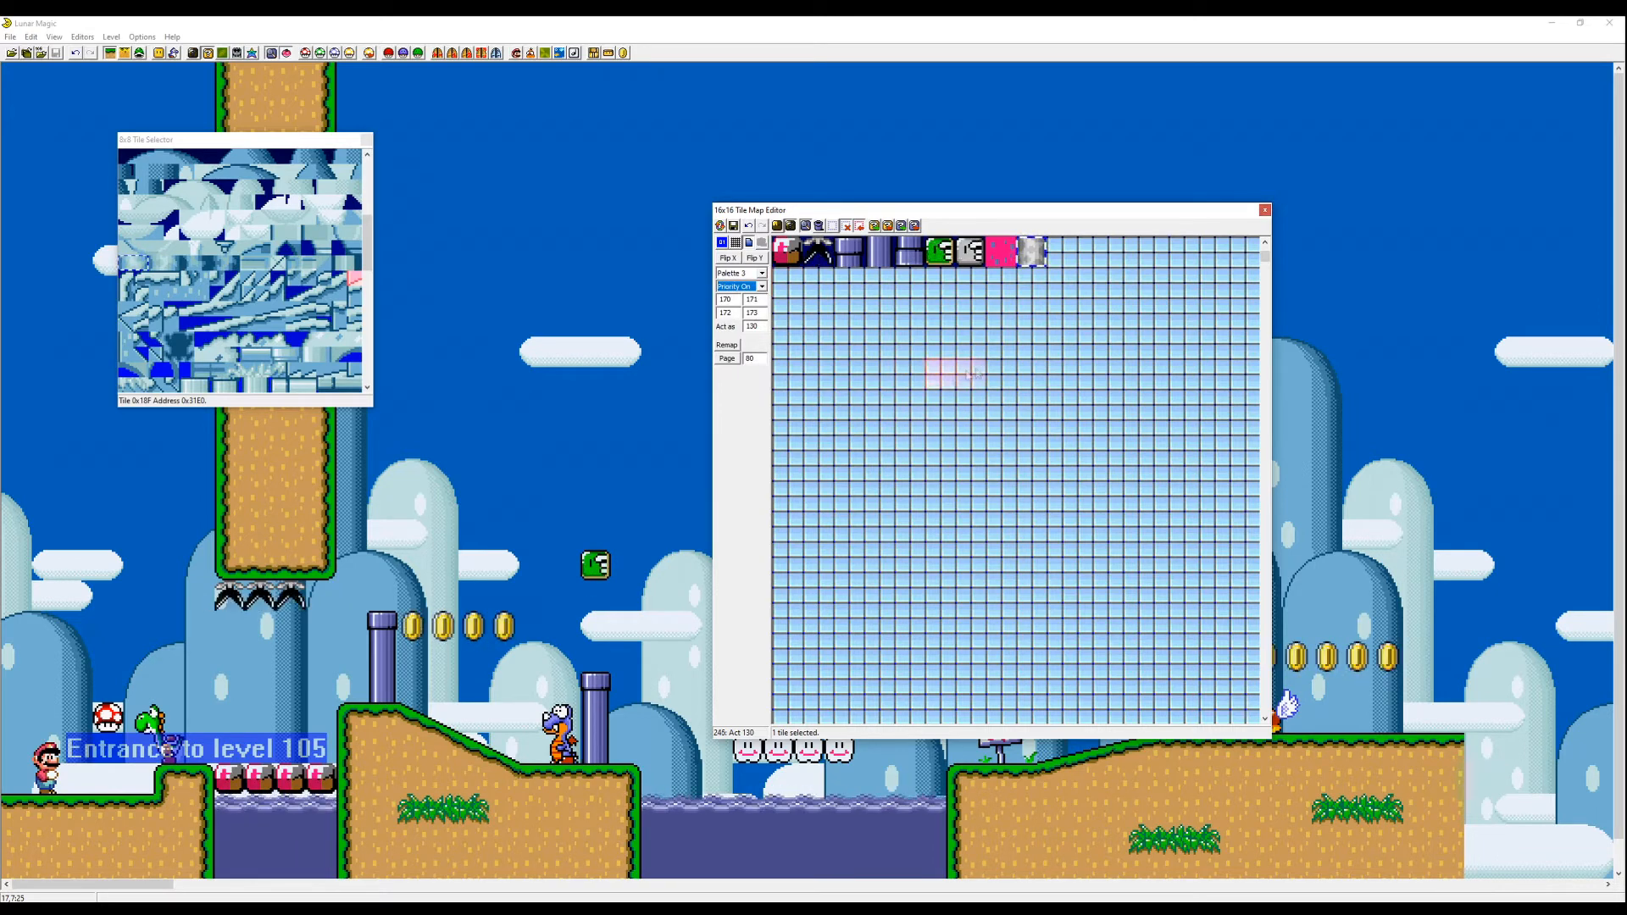
- Set the stone tile to act as tile 25, the blank tile
left_click_drag(763, 327, 733, 328)
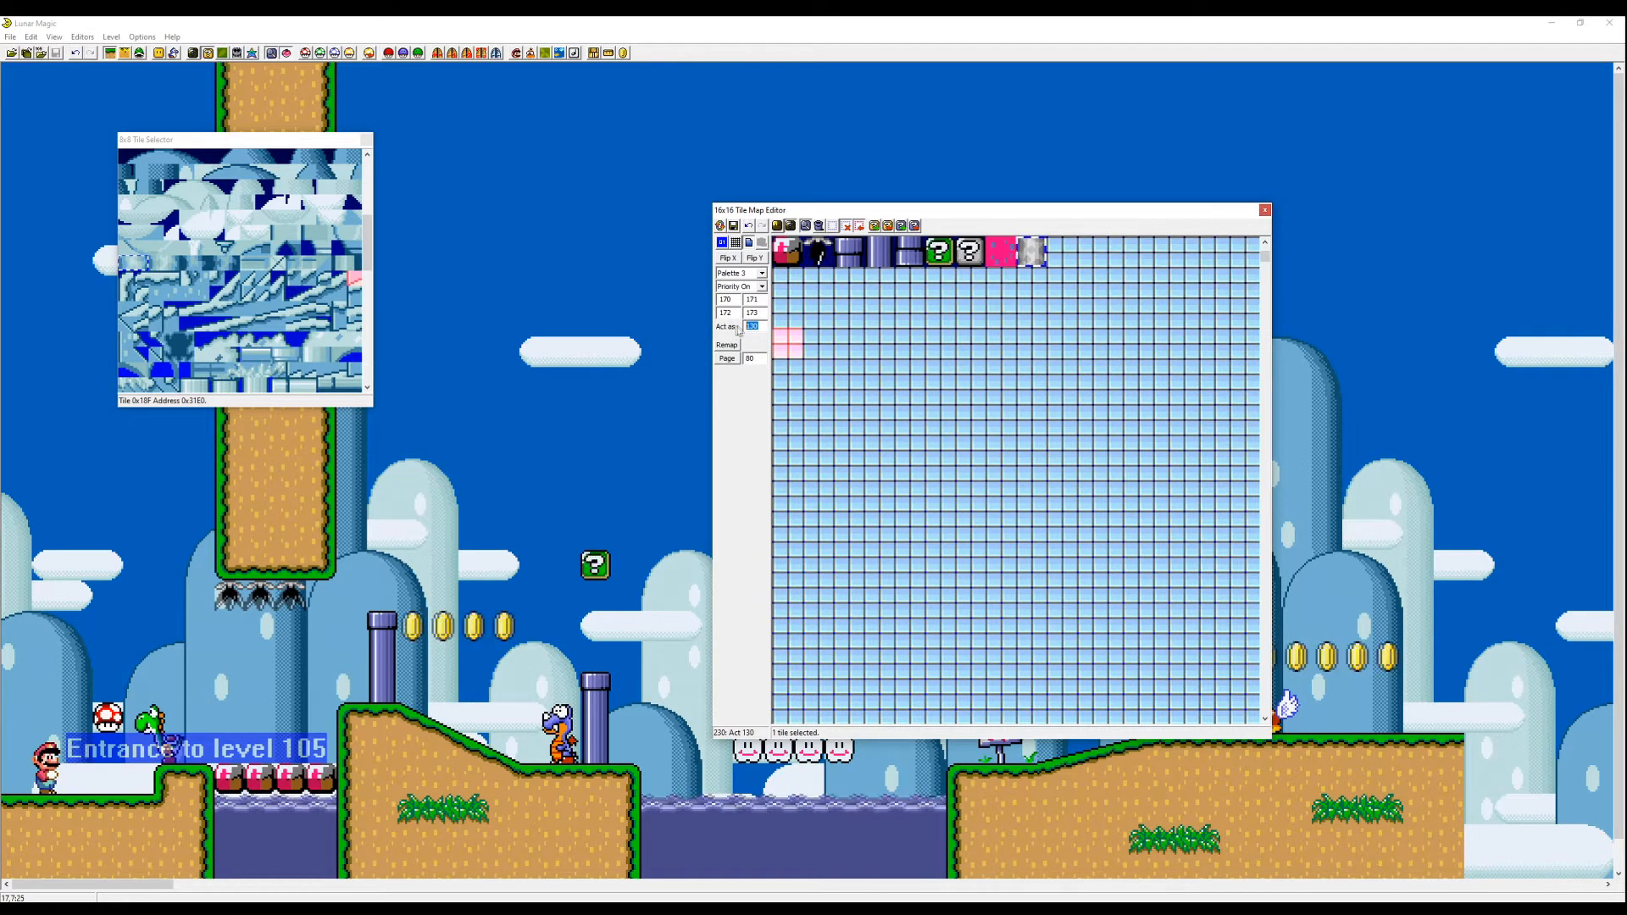
left_click(735, 226)
left_click(824, 255)
key("Page_Up")
key("Page_Up")
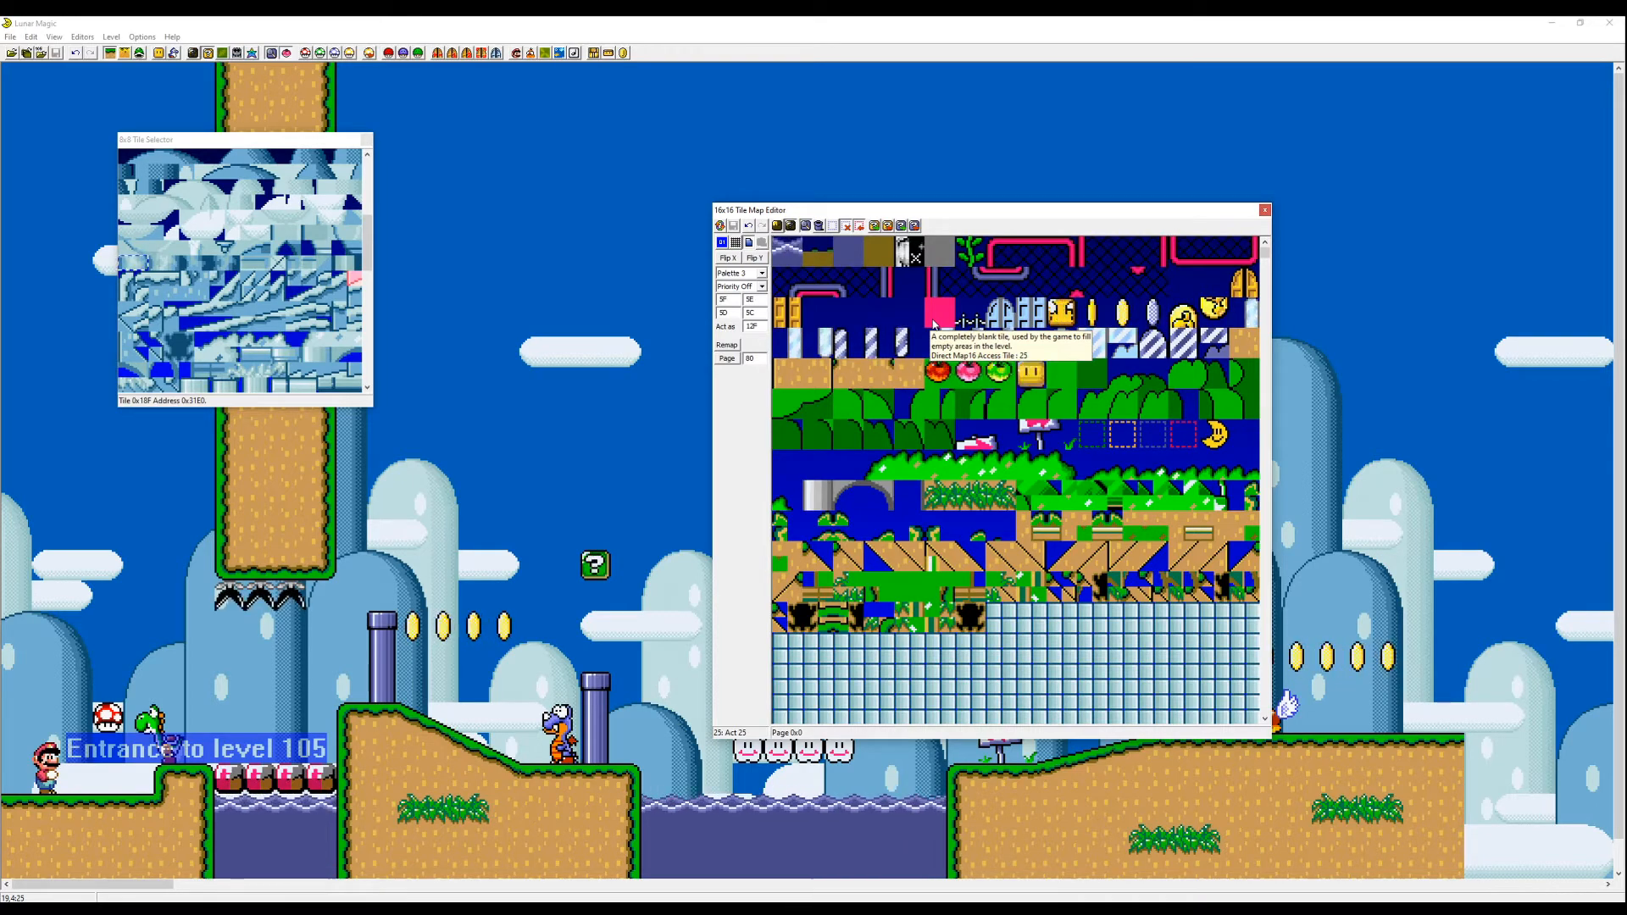
key("Page_Down")
key("Page_Down")
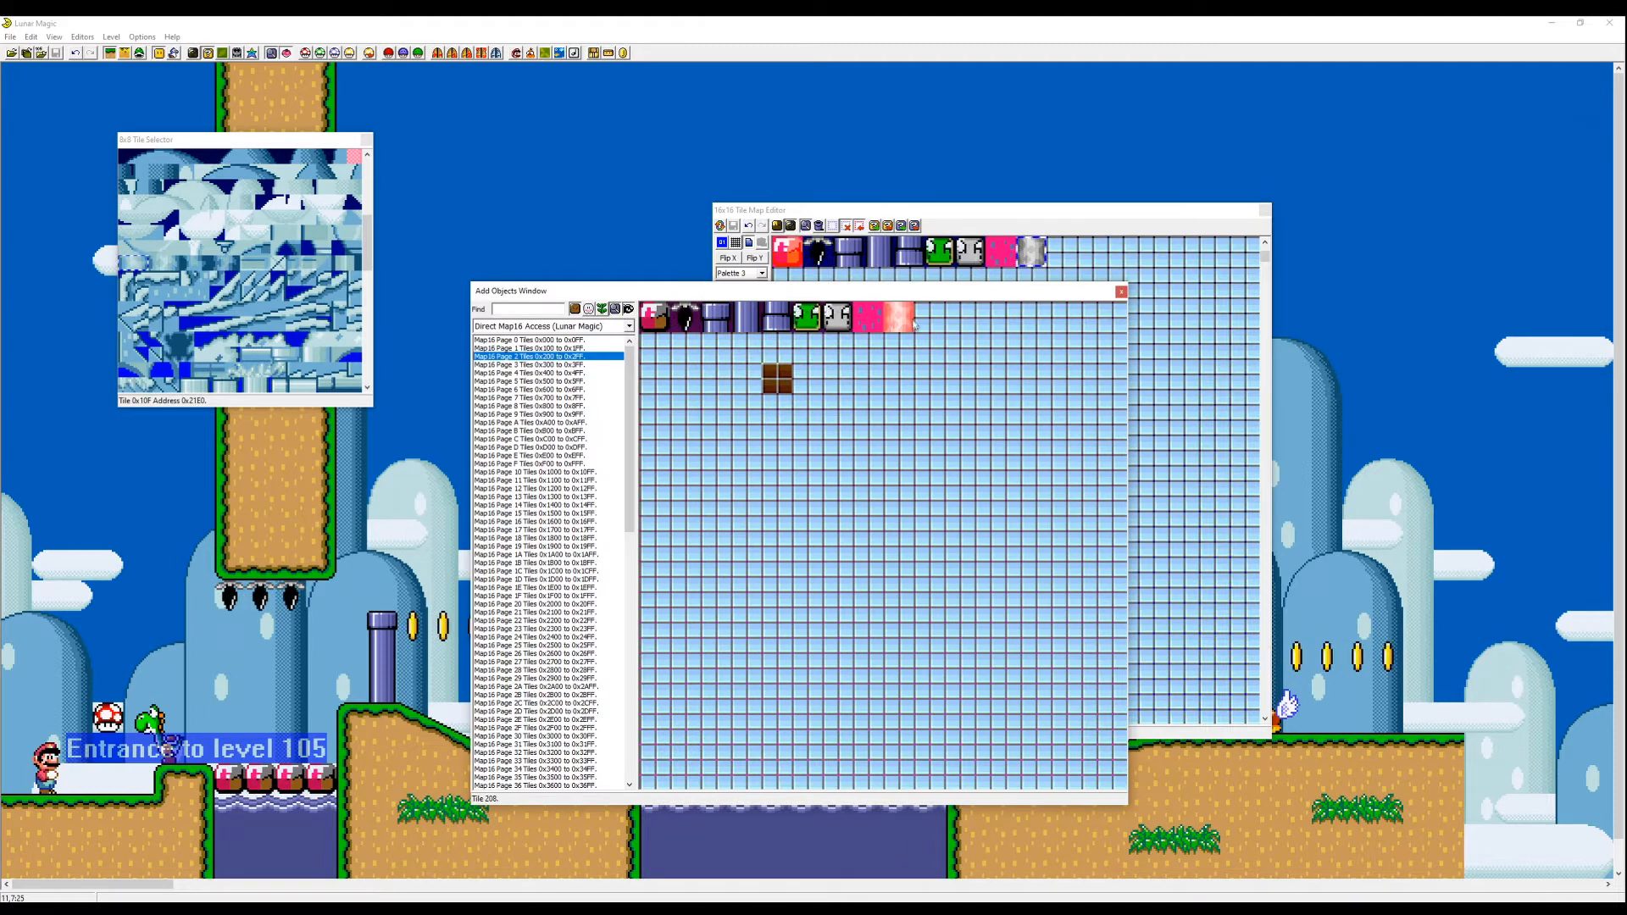
- Place the stone tile in the level as a tall column near the level entrance and save
left_click_drag(830, 291, 1180, 266)
right_click(566, 443)
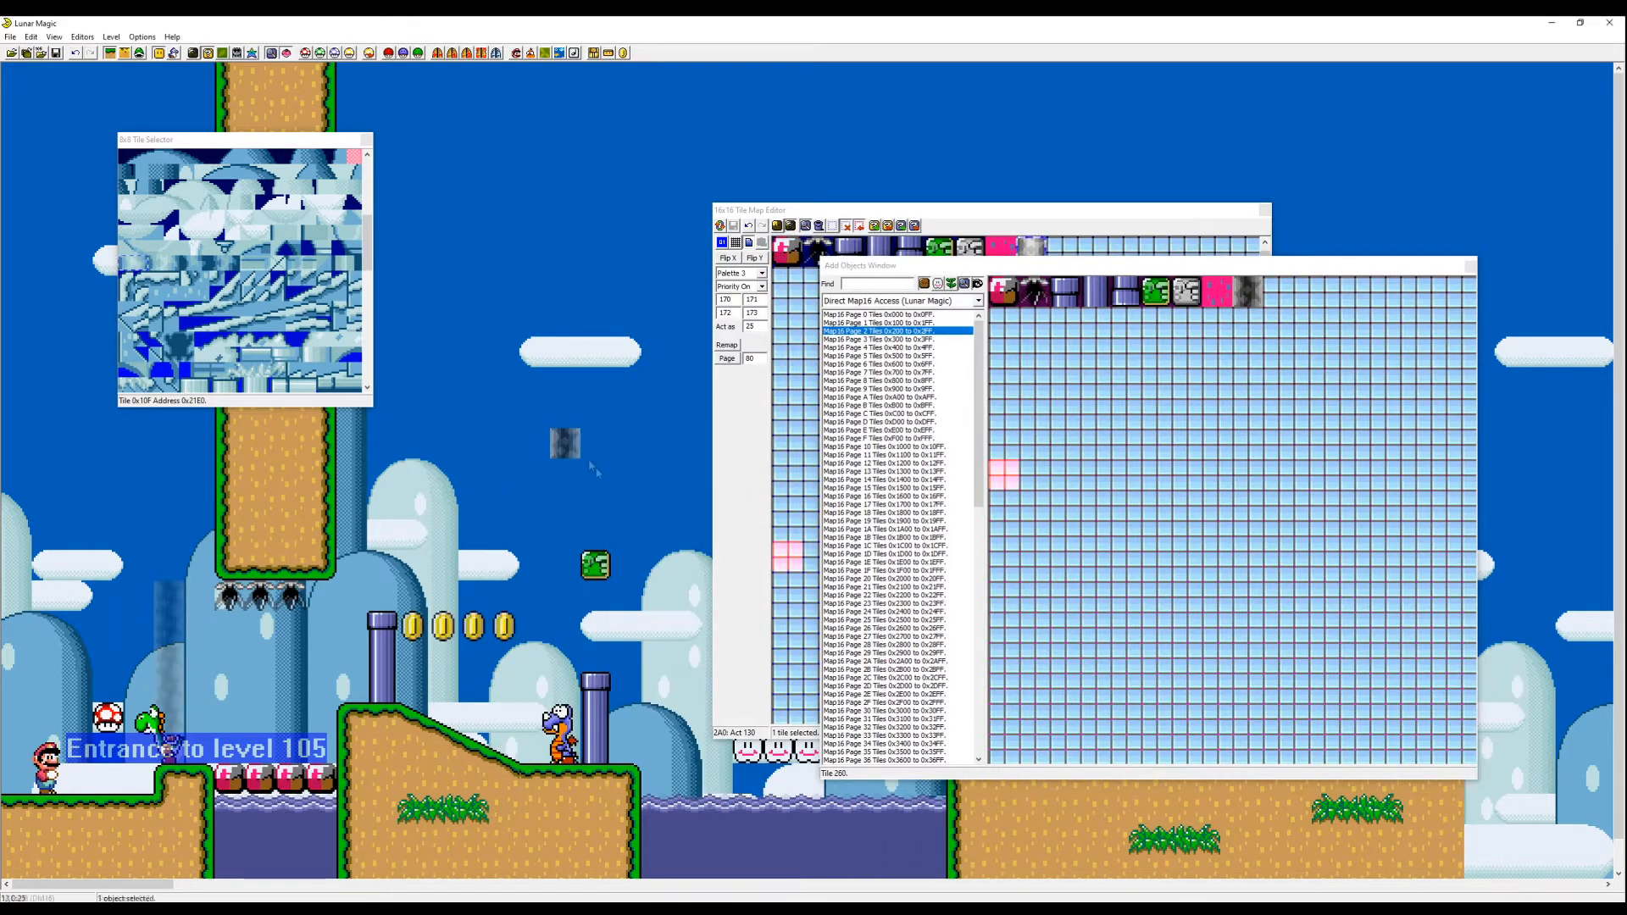
left_click_drag(567, 443, 170, 749)
left_click_drag(170, 737, 170, 593)
left_click(55, 53)
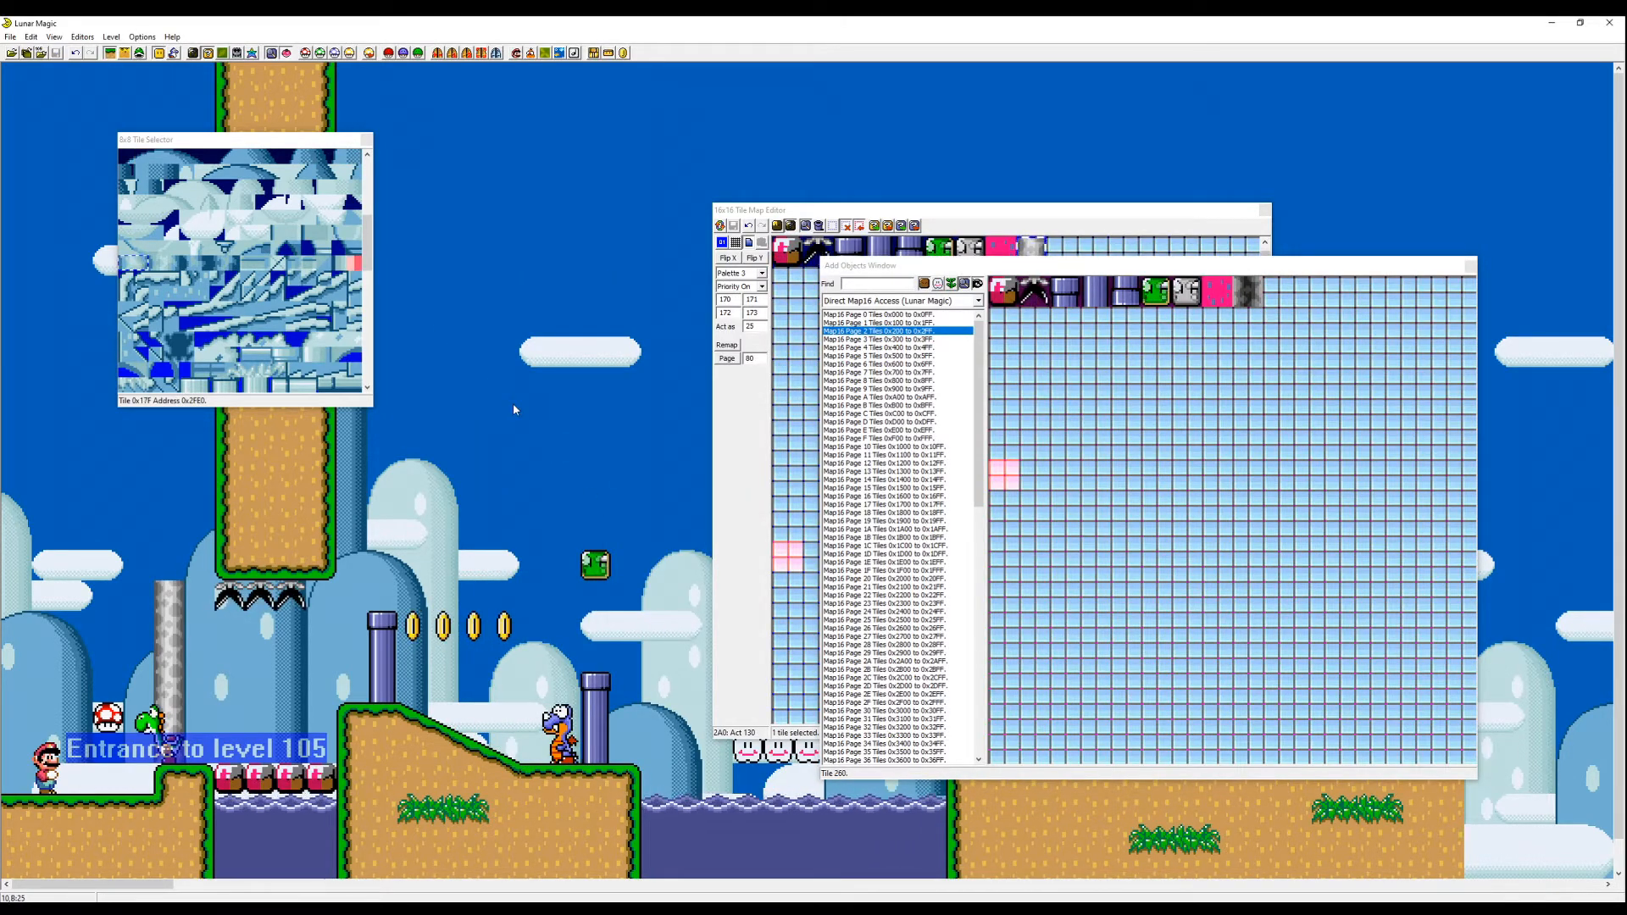
- Test-play level 105 in the emulator, walking Mario into the new stone column
key("F4")
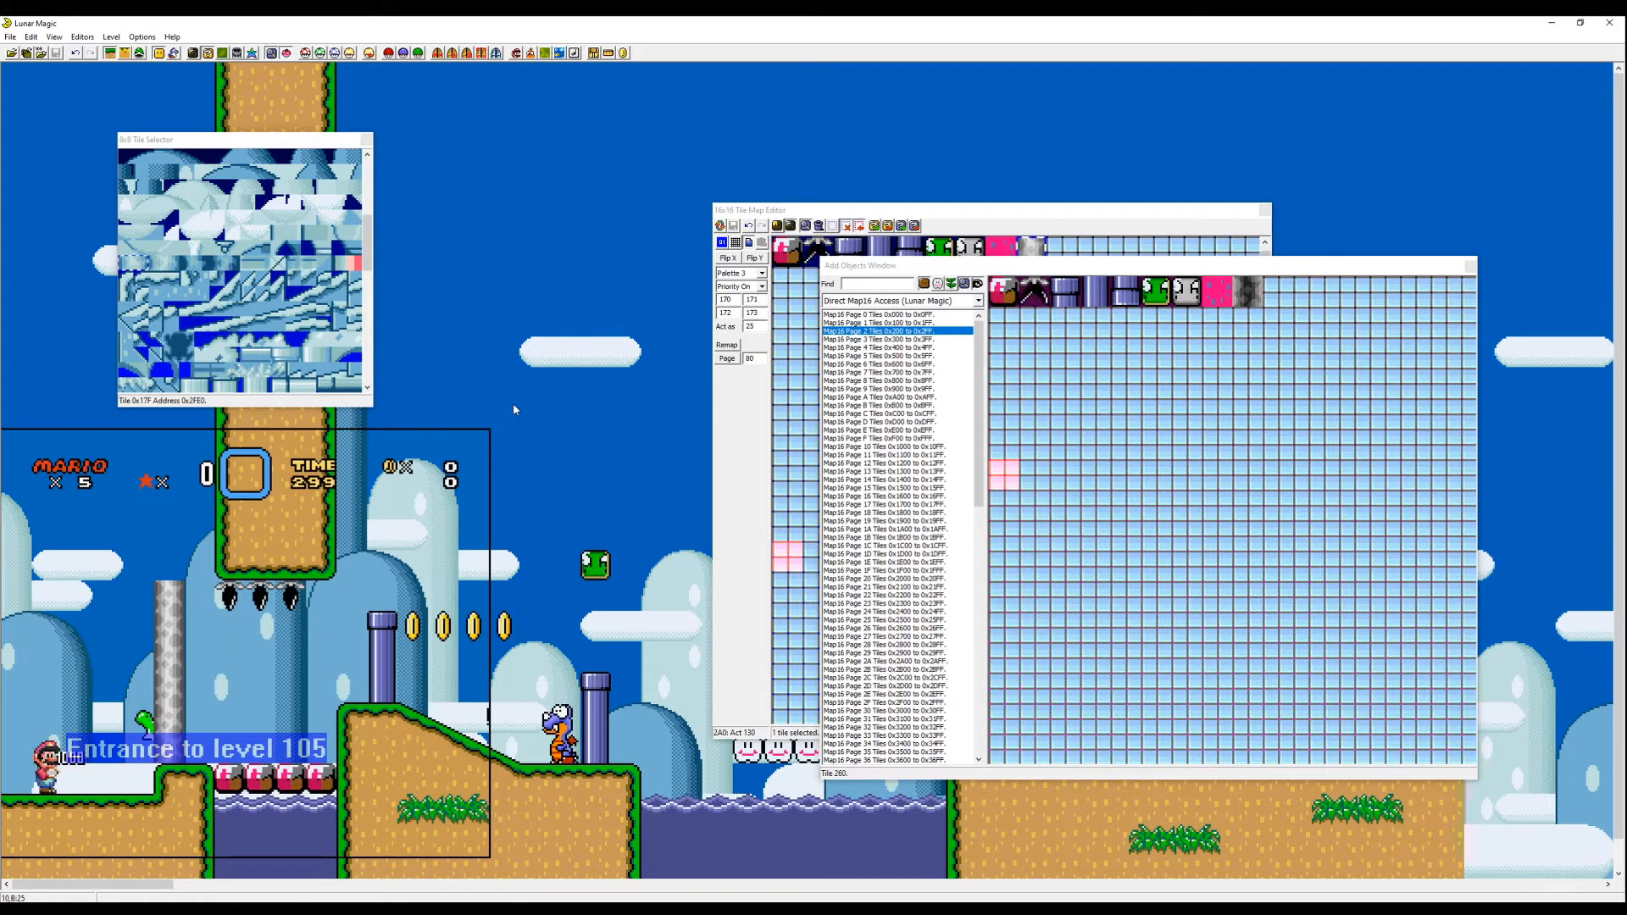
key("Right")
key("z")
key("Left")
key("z")
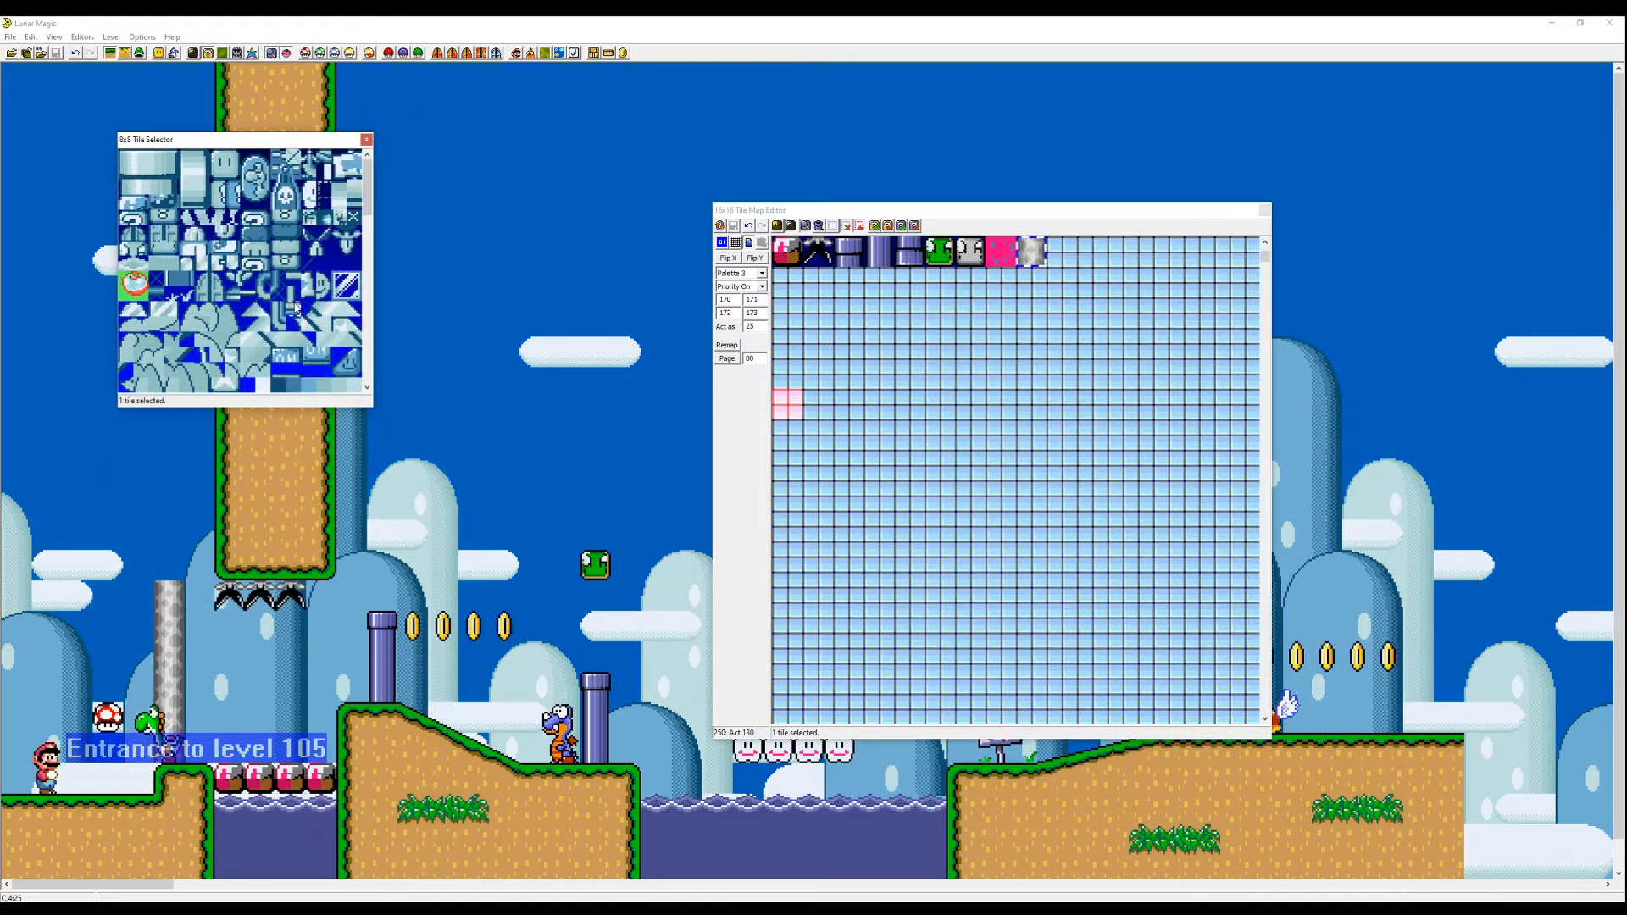
scroll(280, 271, "down", 3)
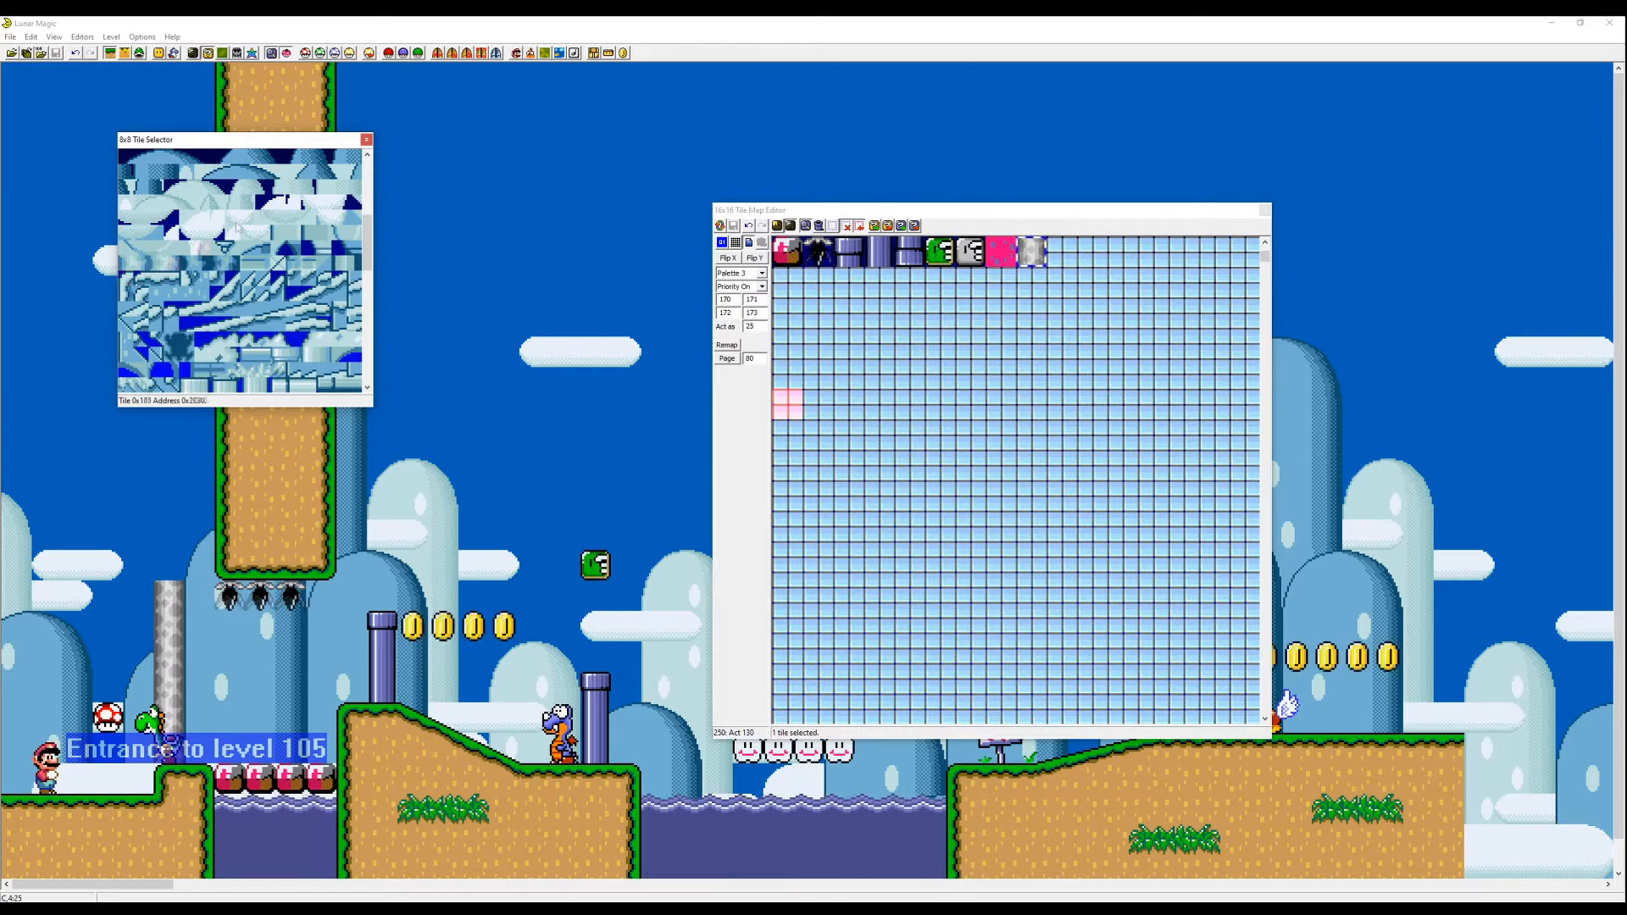
- Close the tile editors and open the Background Layer 2 Editor at 200% zoom
left_click(366, 139)
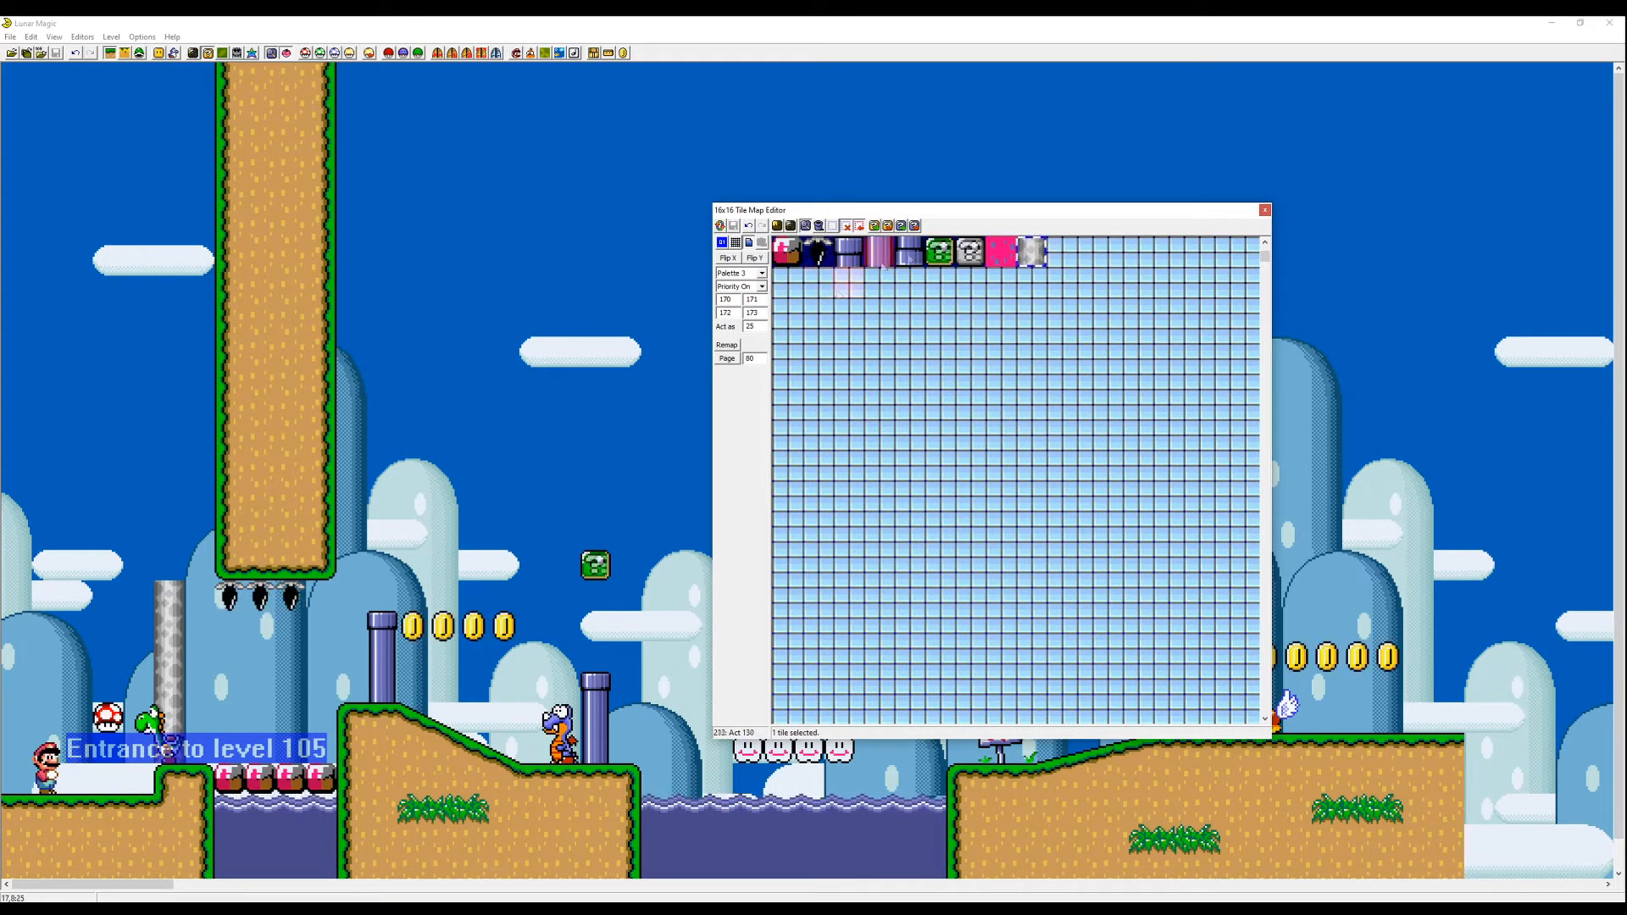
left_click(1263, 210)
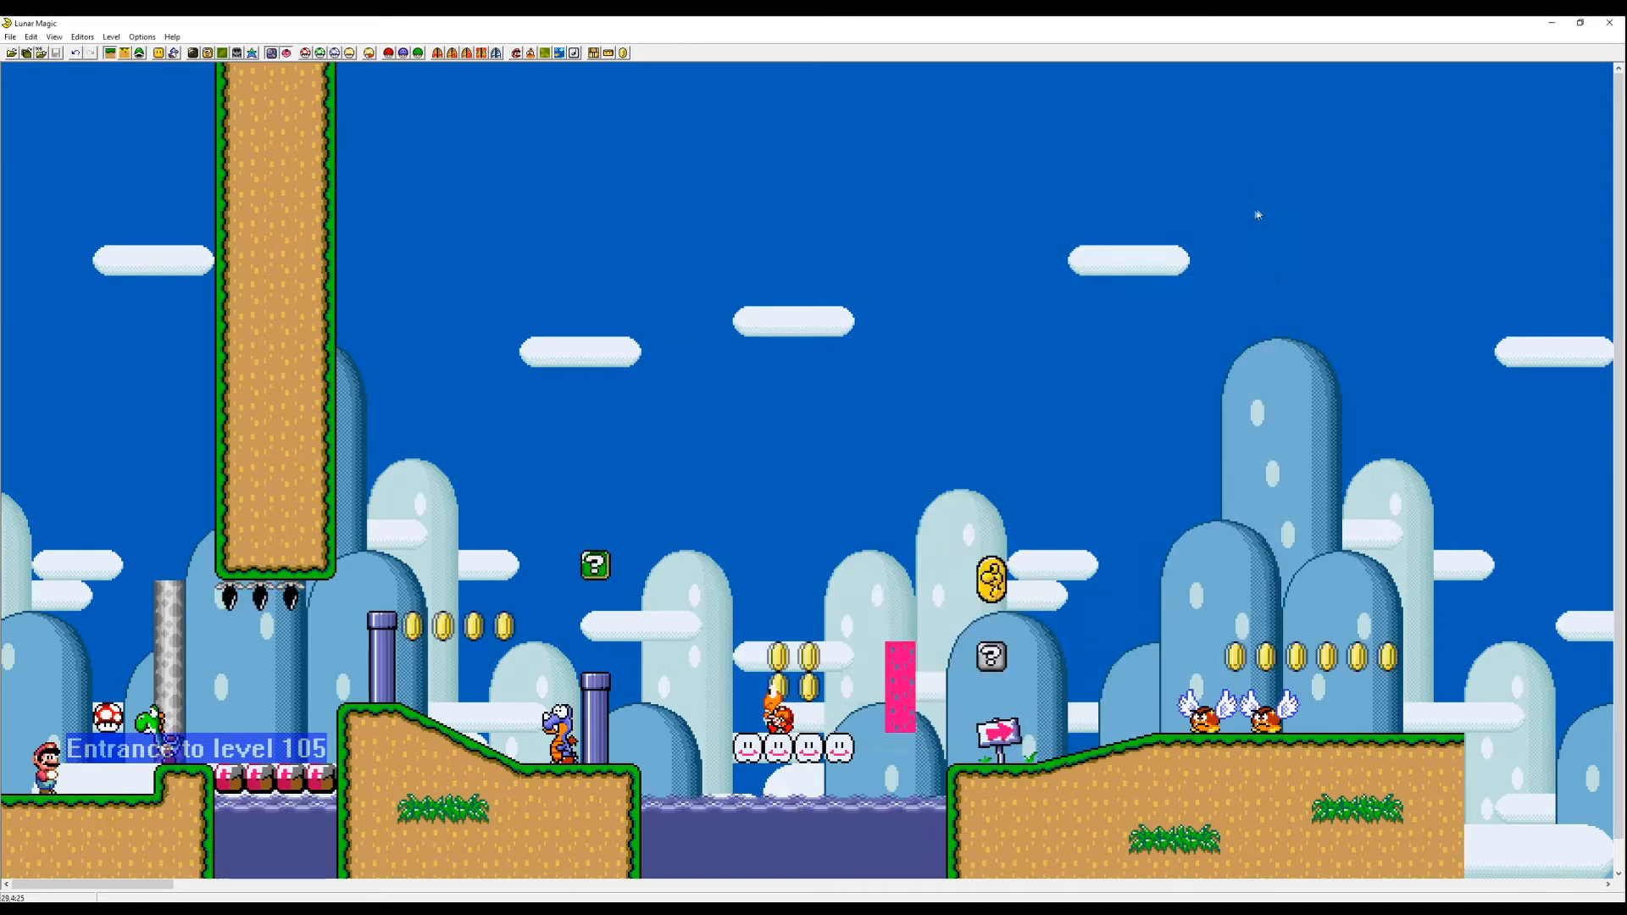
left_click(222, 54)
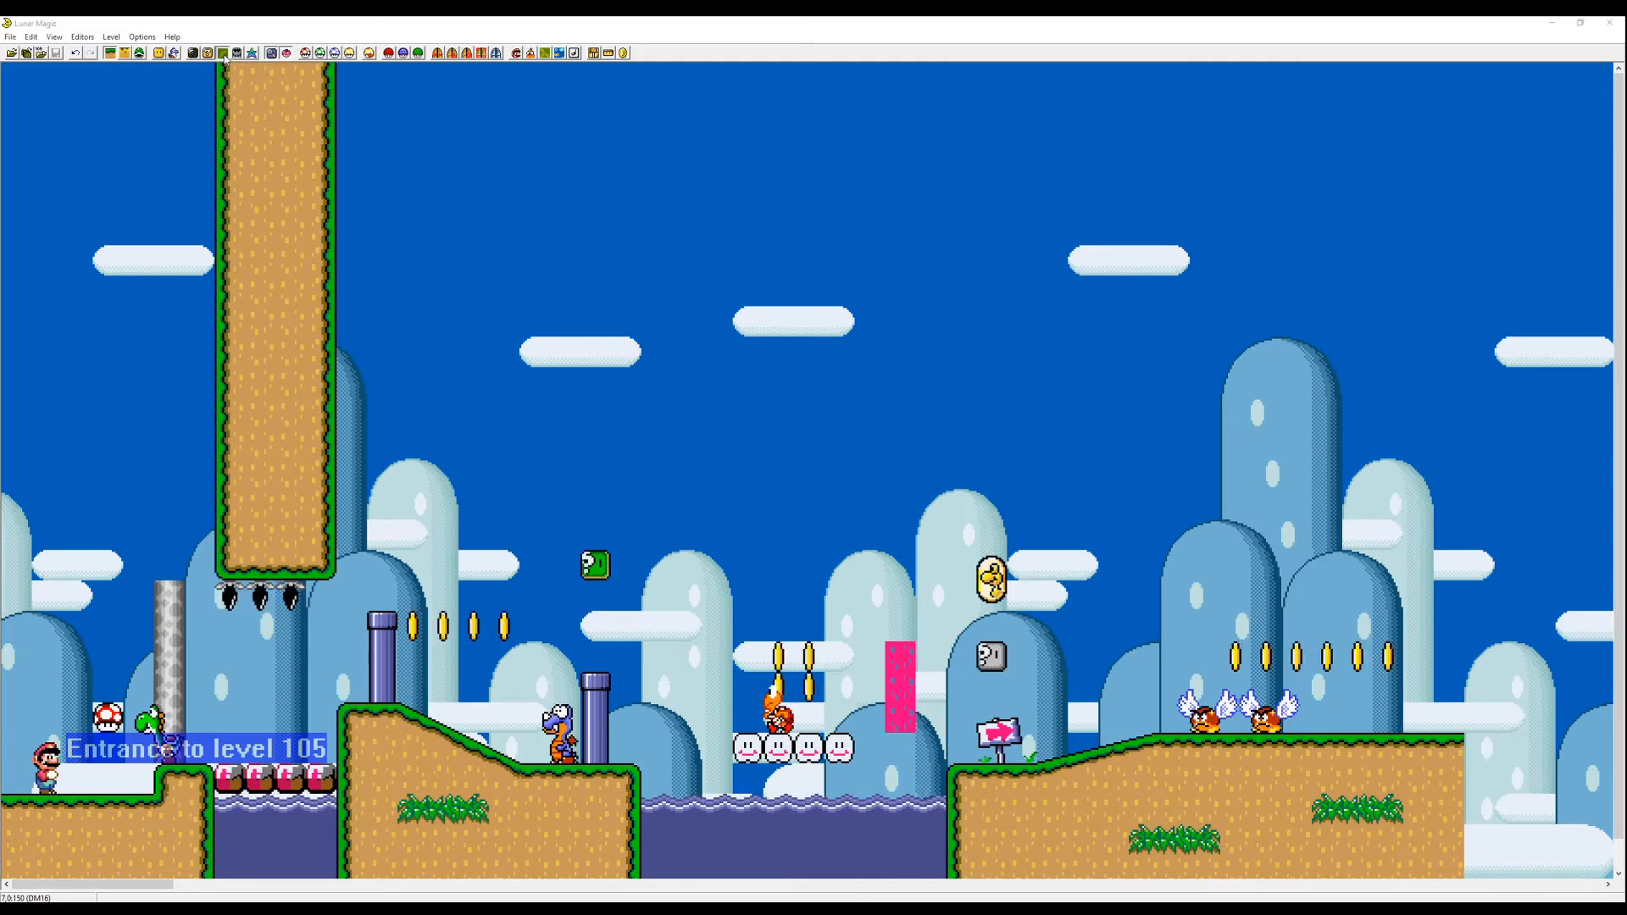
left_click(754, 329)
left_click(796, 356)
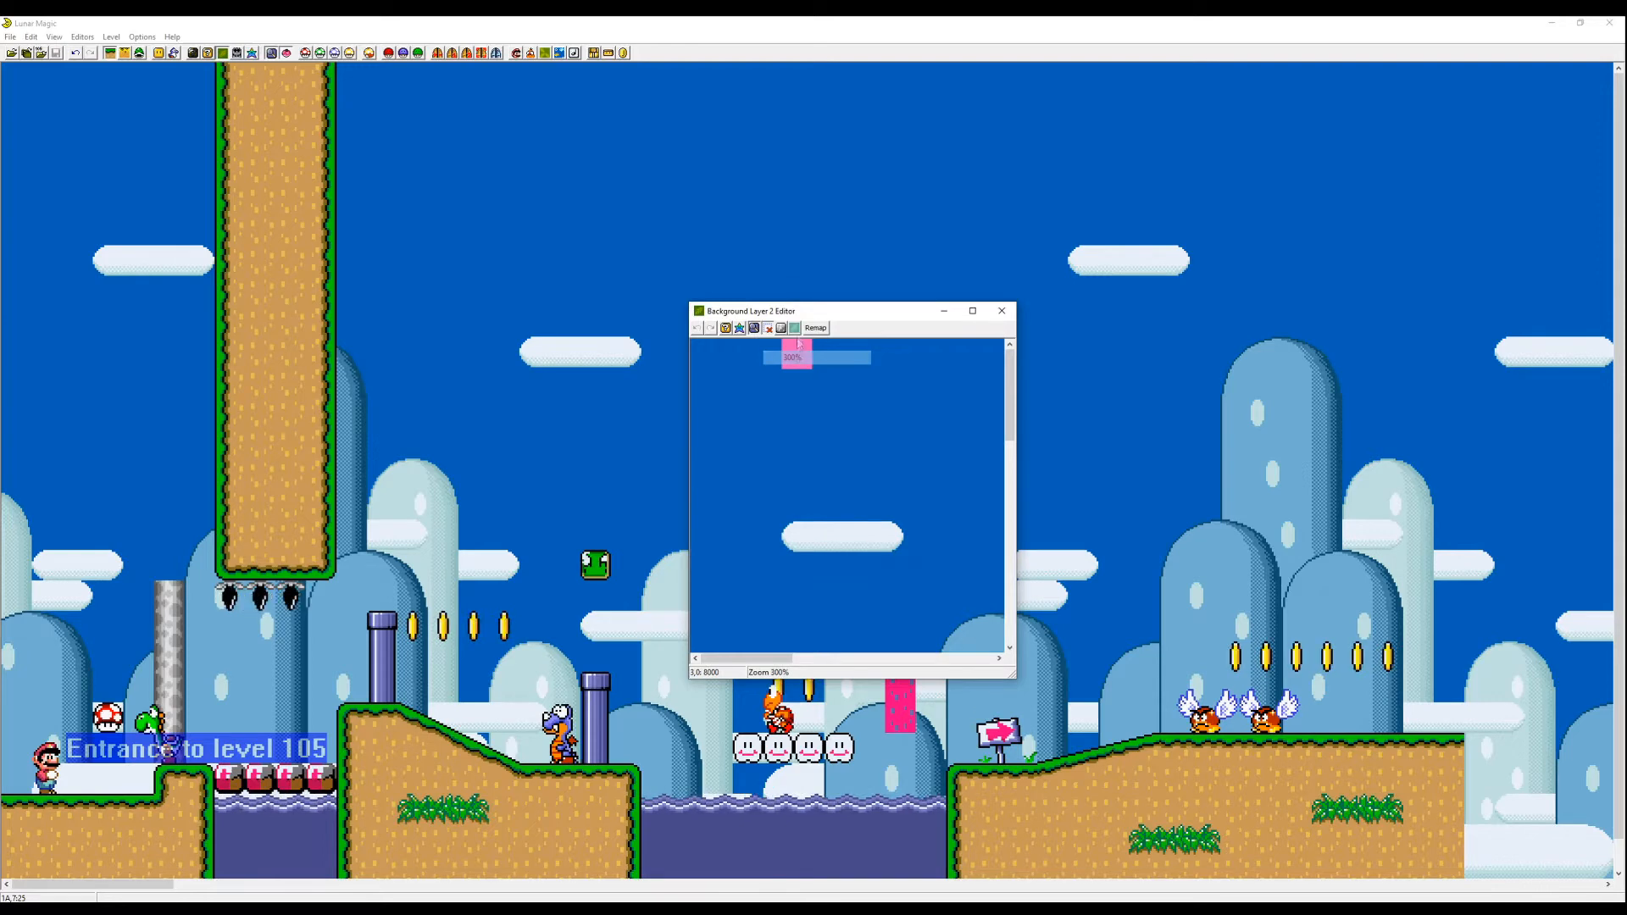
left_click(798, 345)
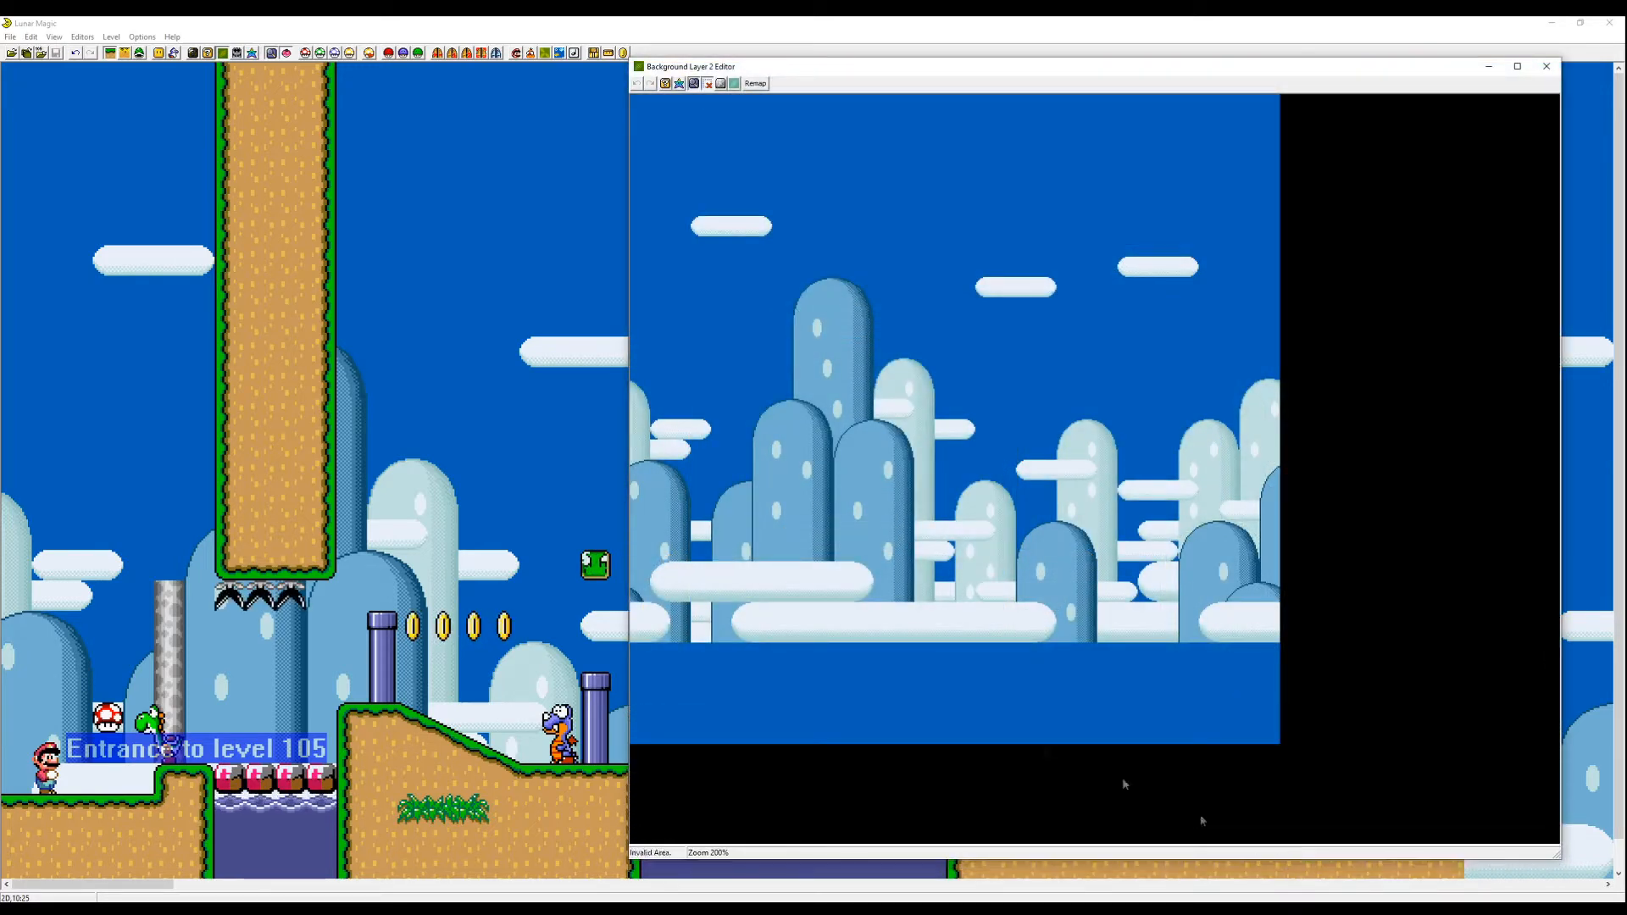
left_click_drag(814, 74, 928, 126)
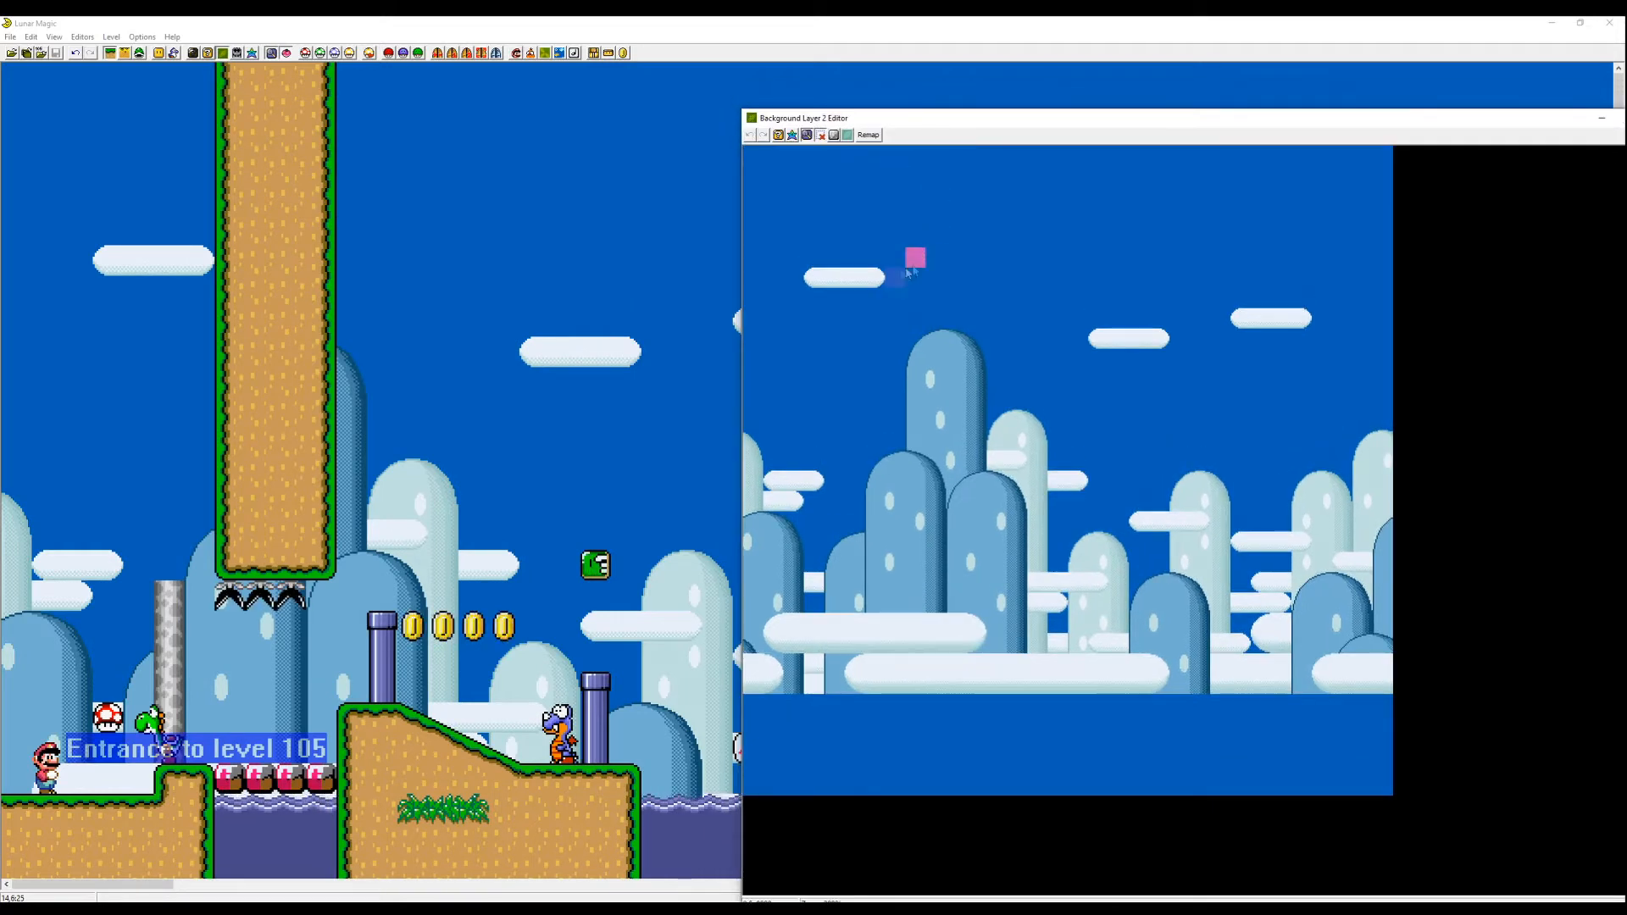
- Select and delete a small cloud in the background, then undo the deletion
left_click_drag(915, 254, 850, 276)
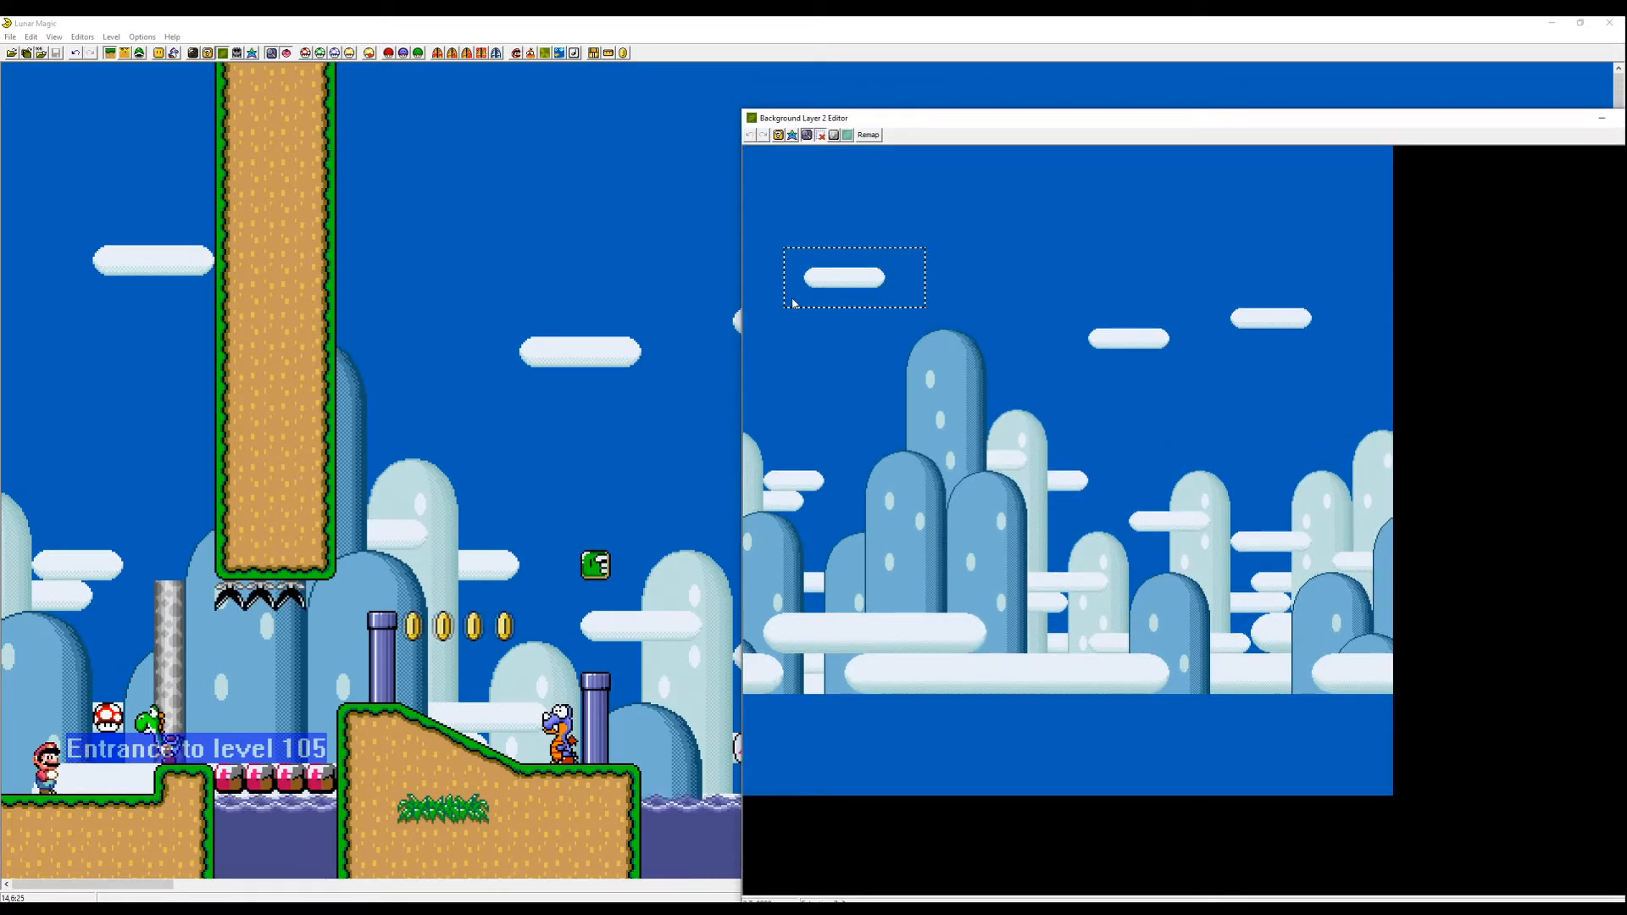
key("Delete")
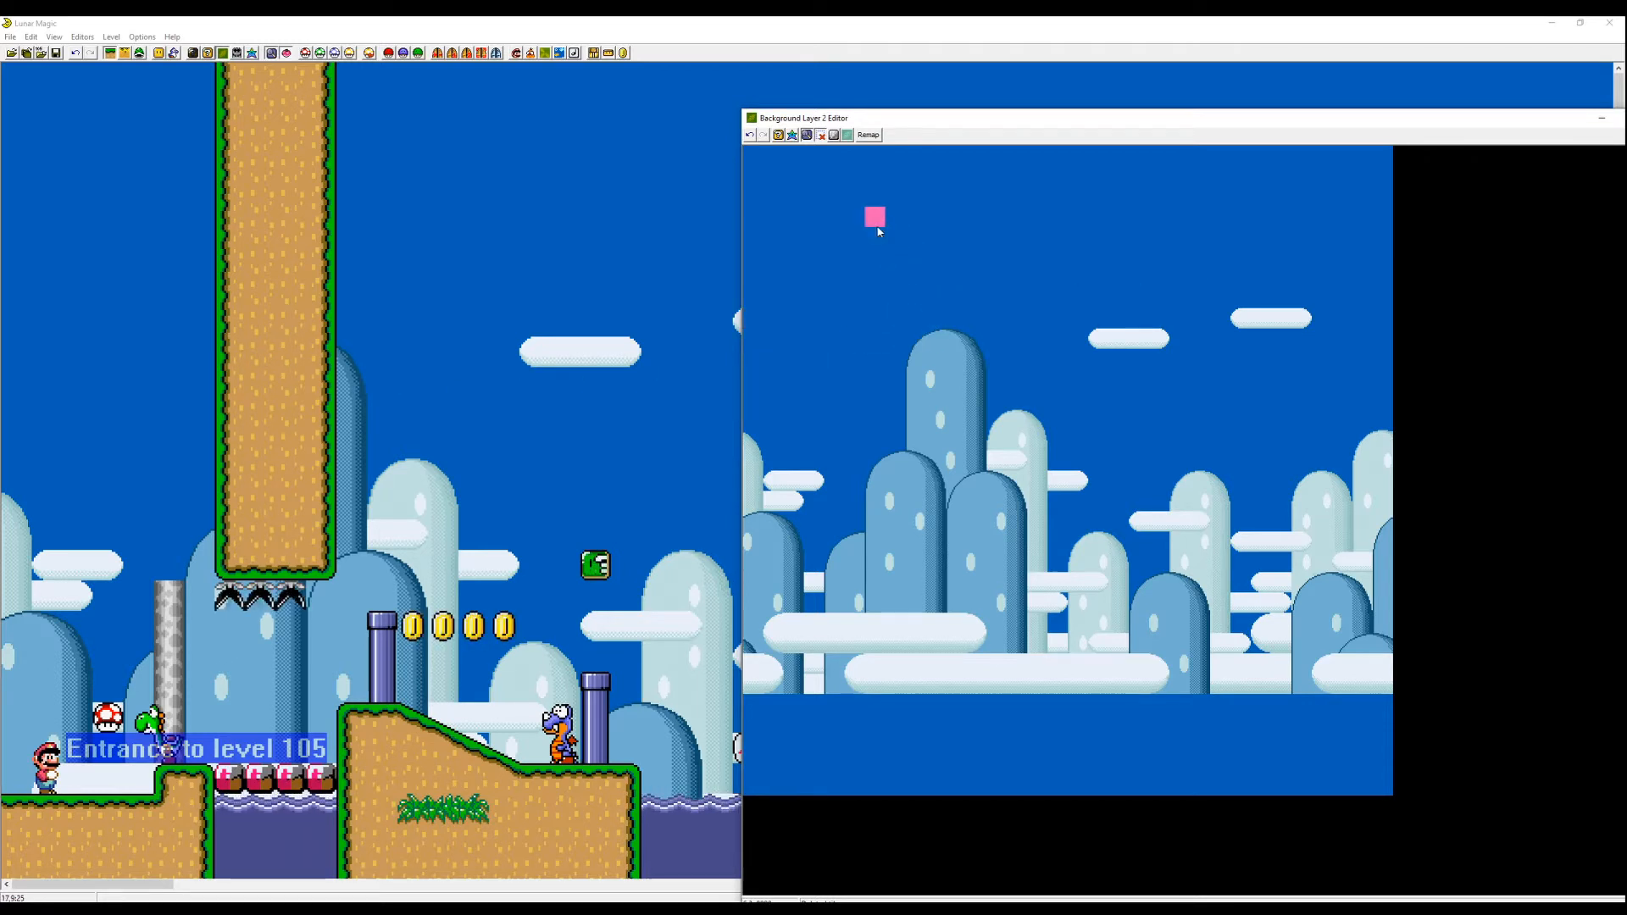
key("ctrl+z")
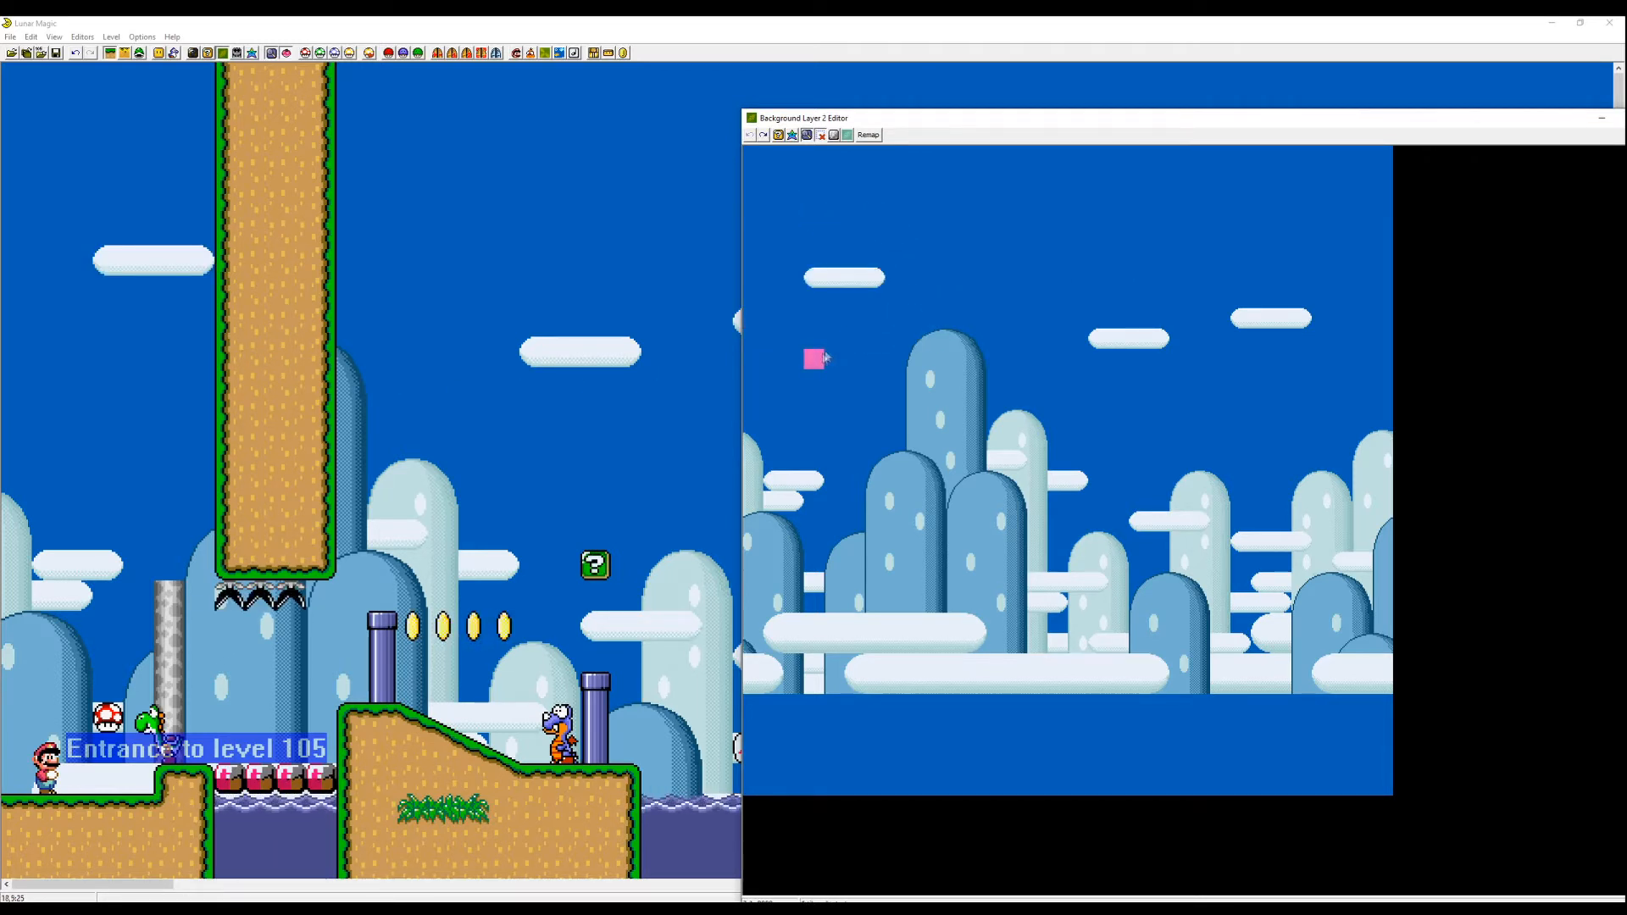
- Open the 16x16 Tile Map Editor from the background editor and pick tiles on its custom page
left_click(779, 136)
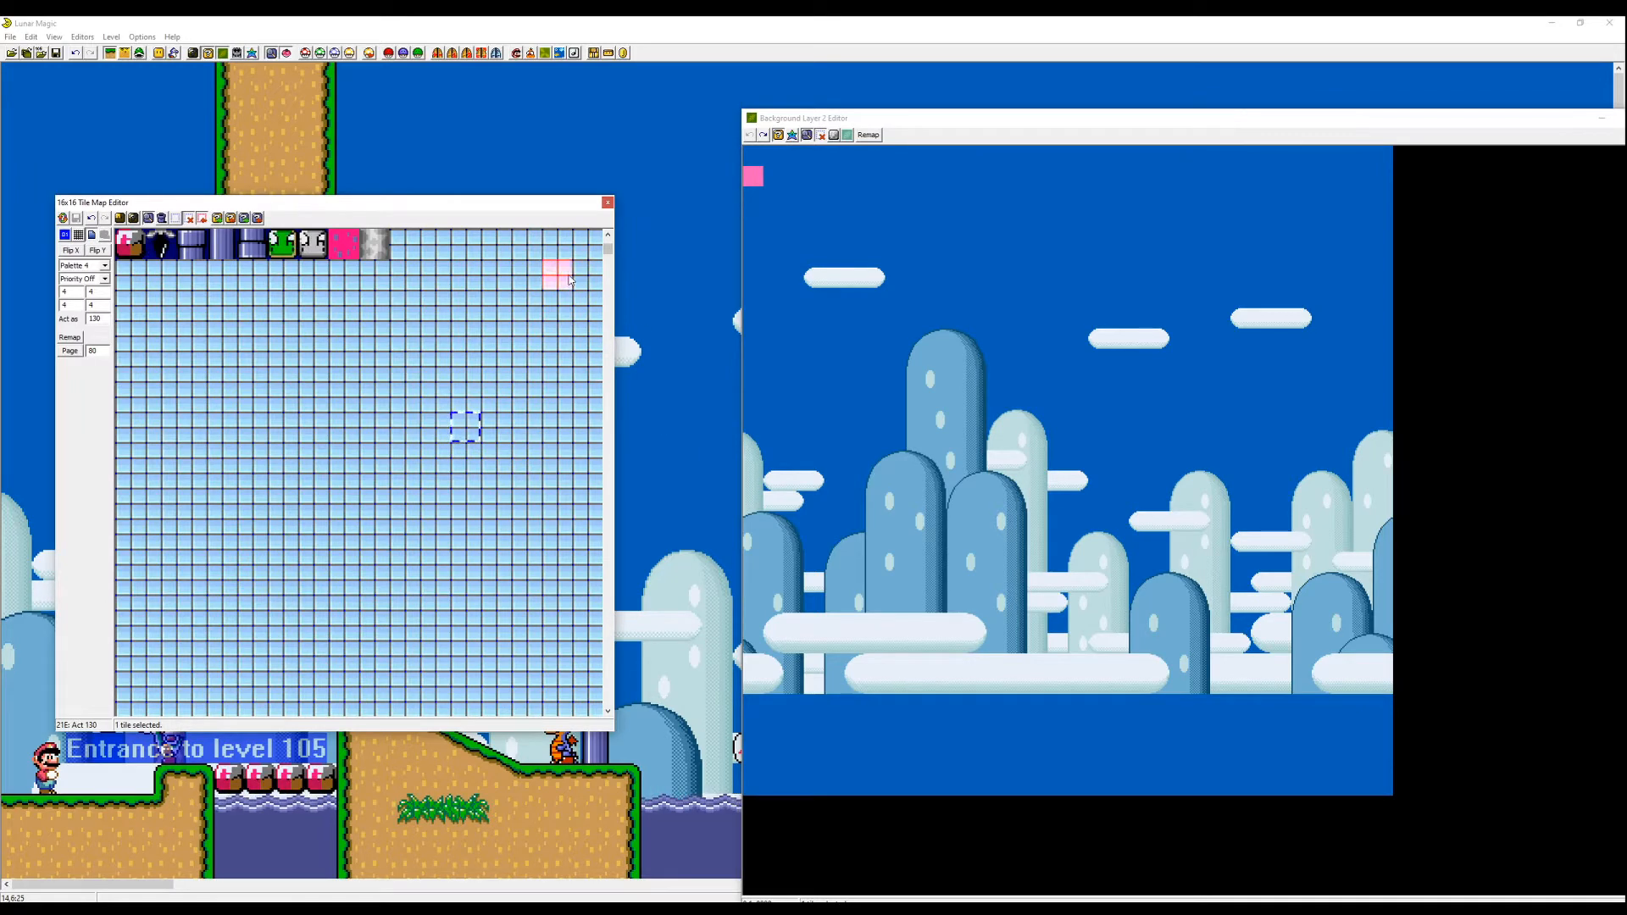
key("Page_Up")
key("Page_Up")
key("Page_Down")
key("Page_Down")
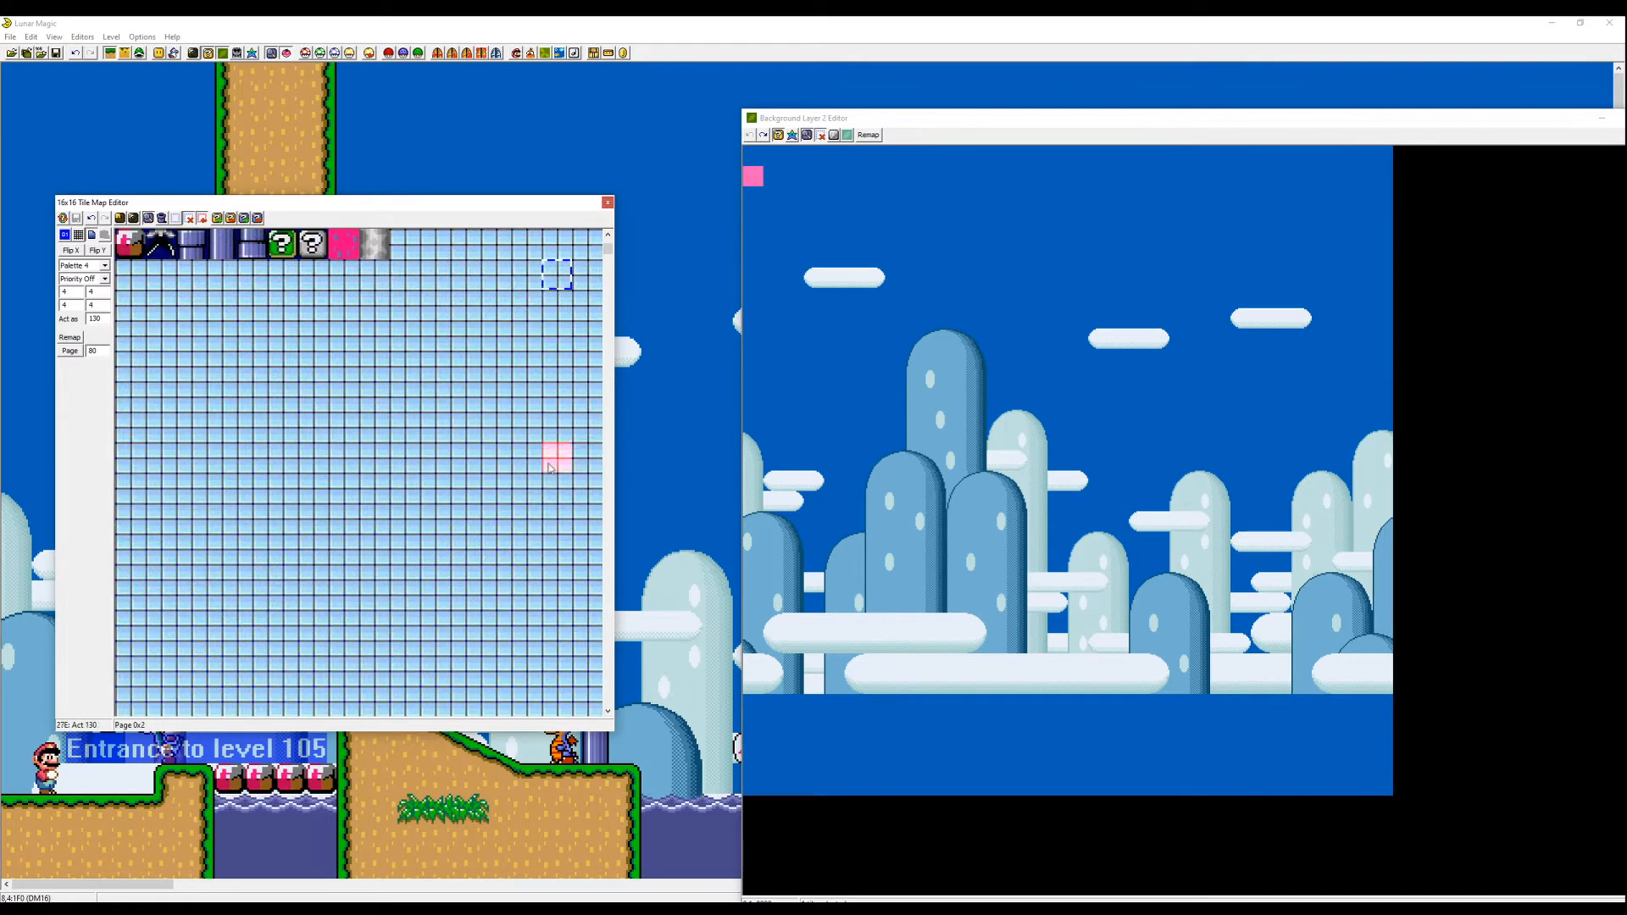
left_click(383, 255)
key("Page_Up")
key("Page_Down")
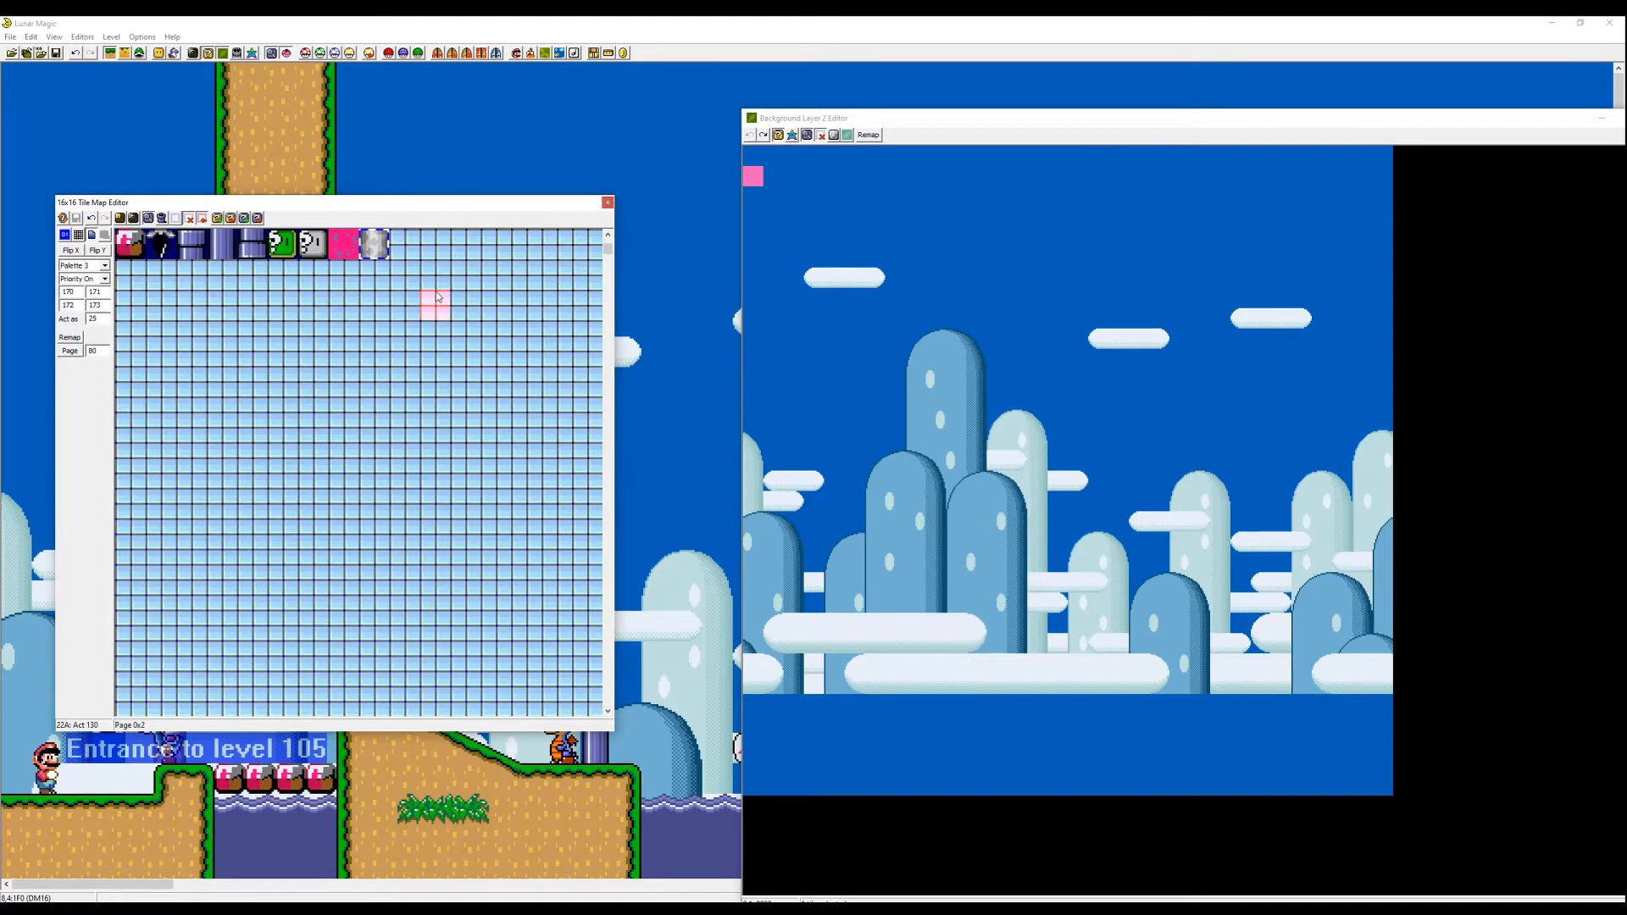
left_click(869, 392)
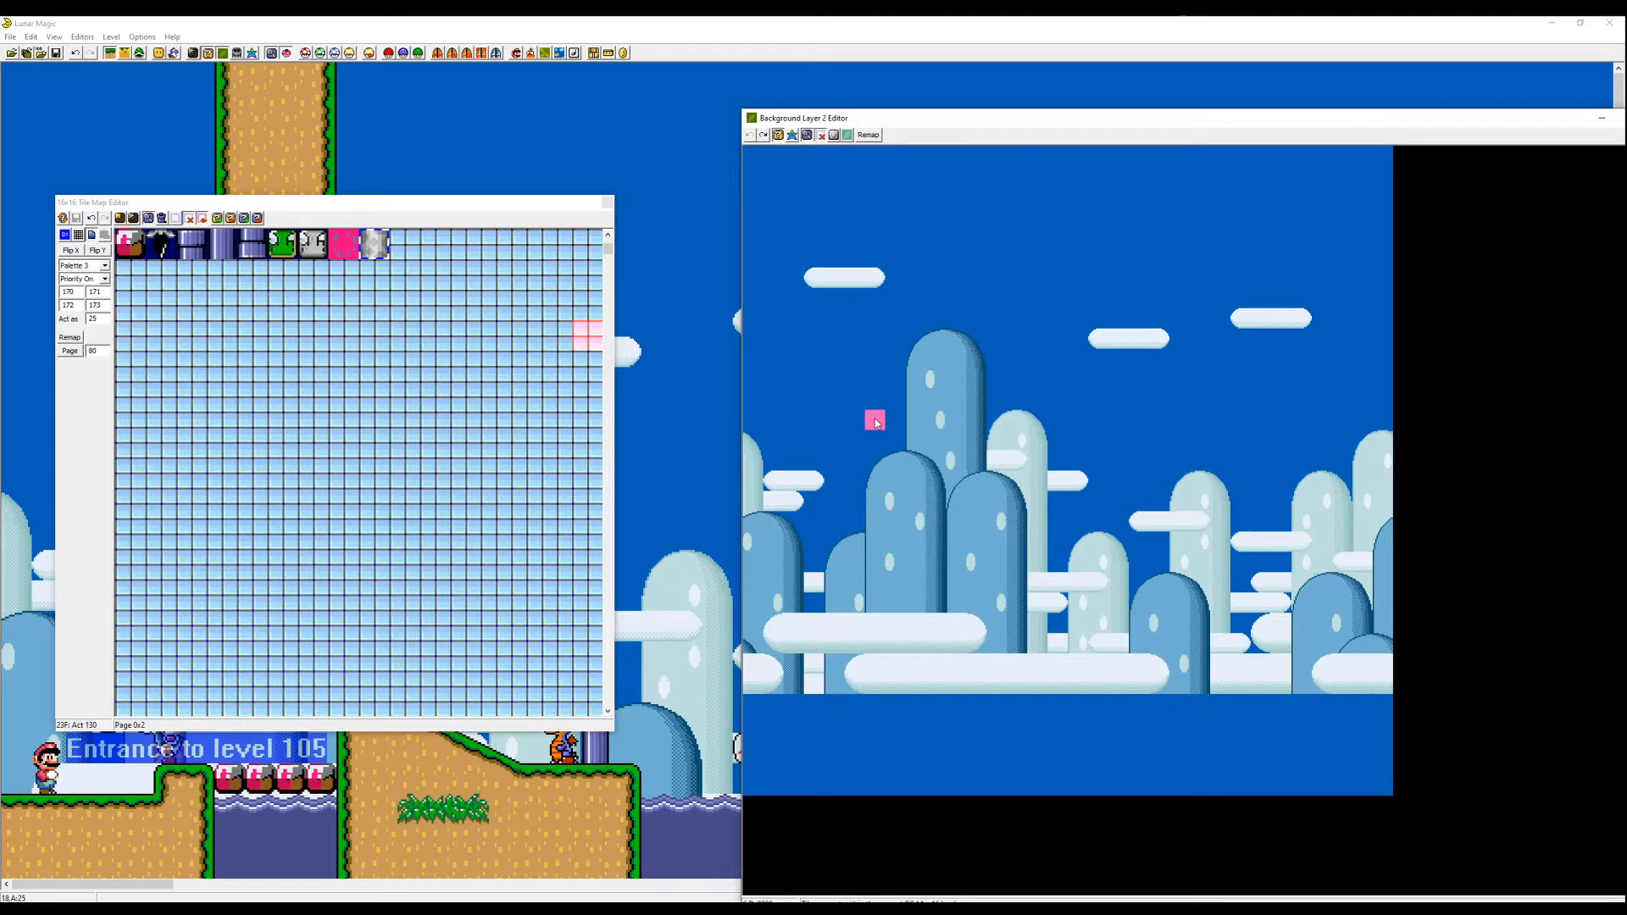
left_click(496, 365)
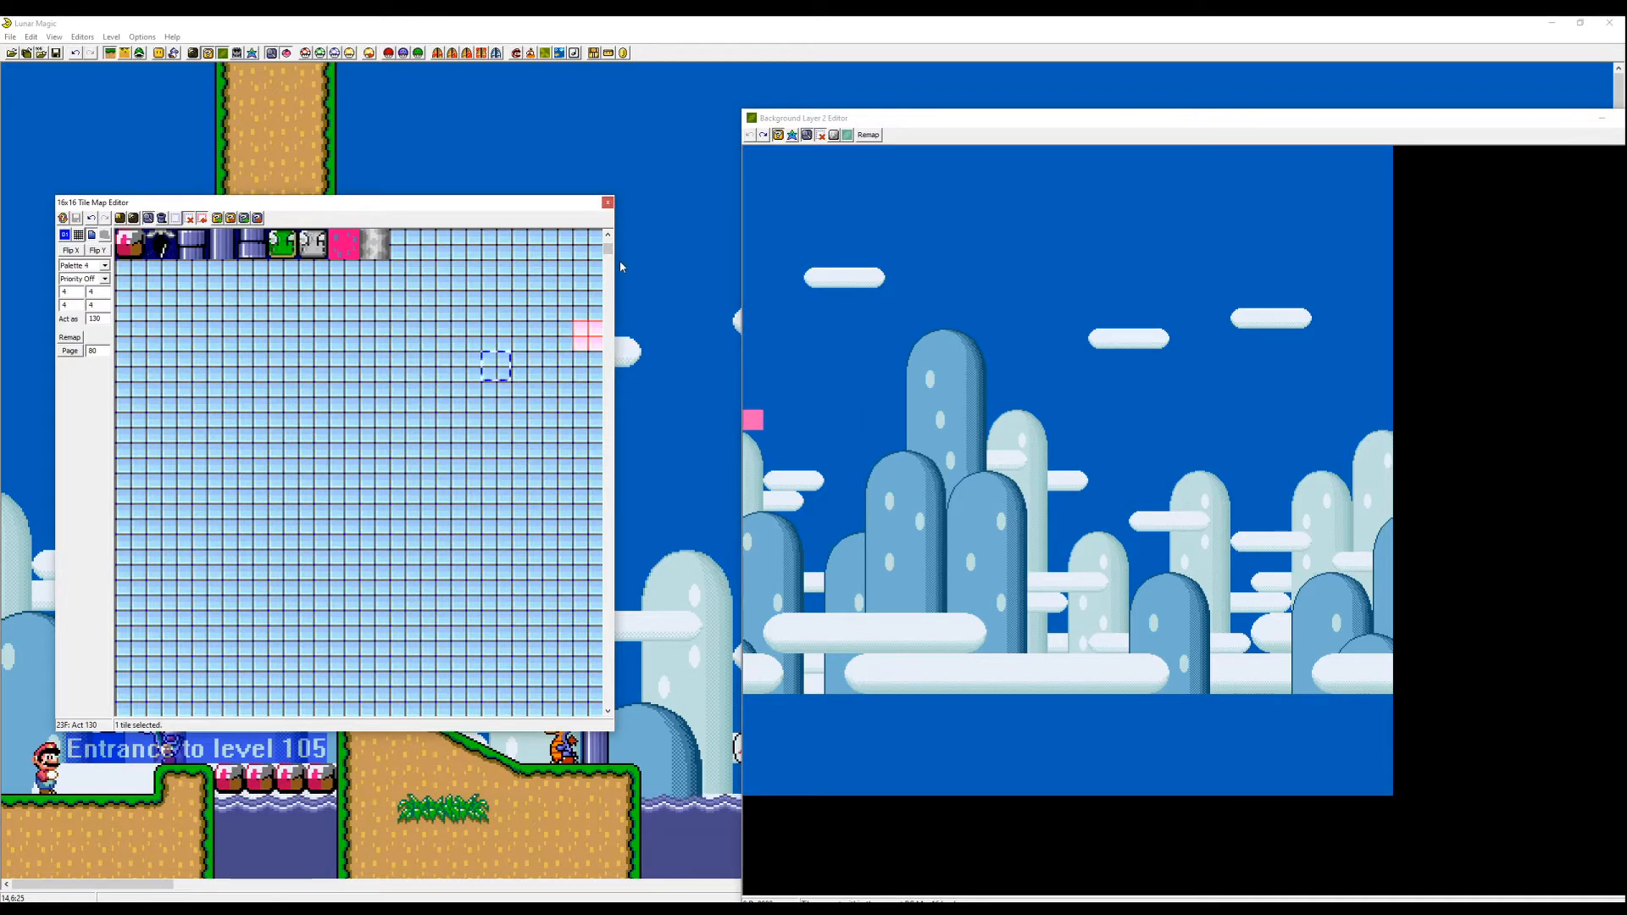
left_click(435, 276)
- Page through the Map16 tiles to the background tile page 80 and examine its tiles
key("Page_Up")
key("Page_Up")
key("Page_Down")
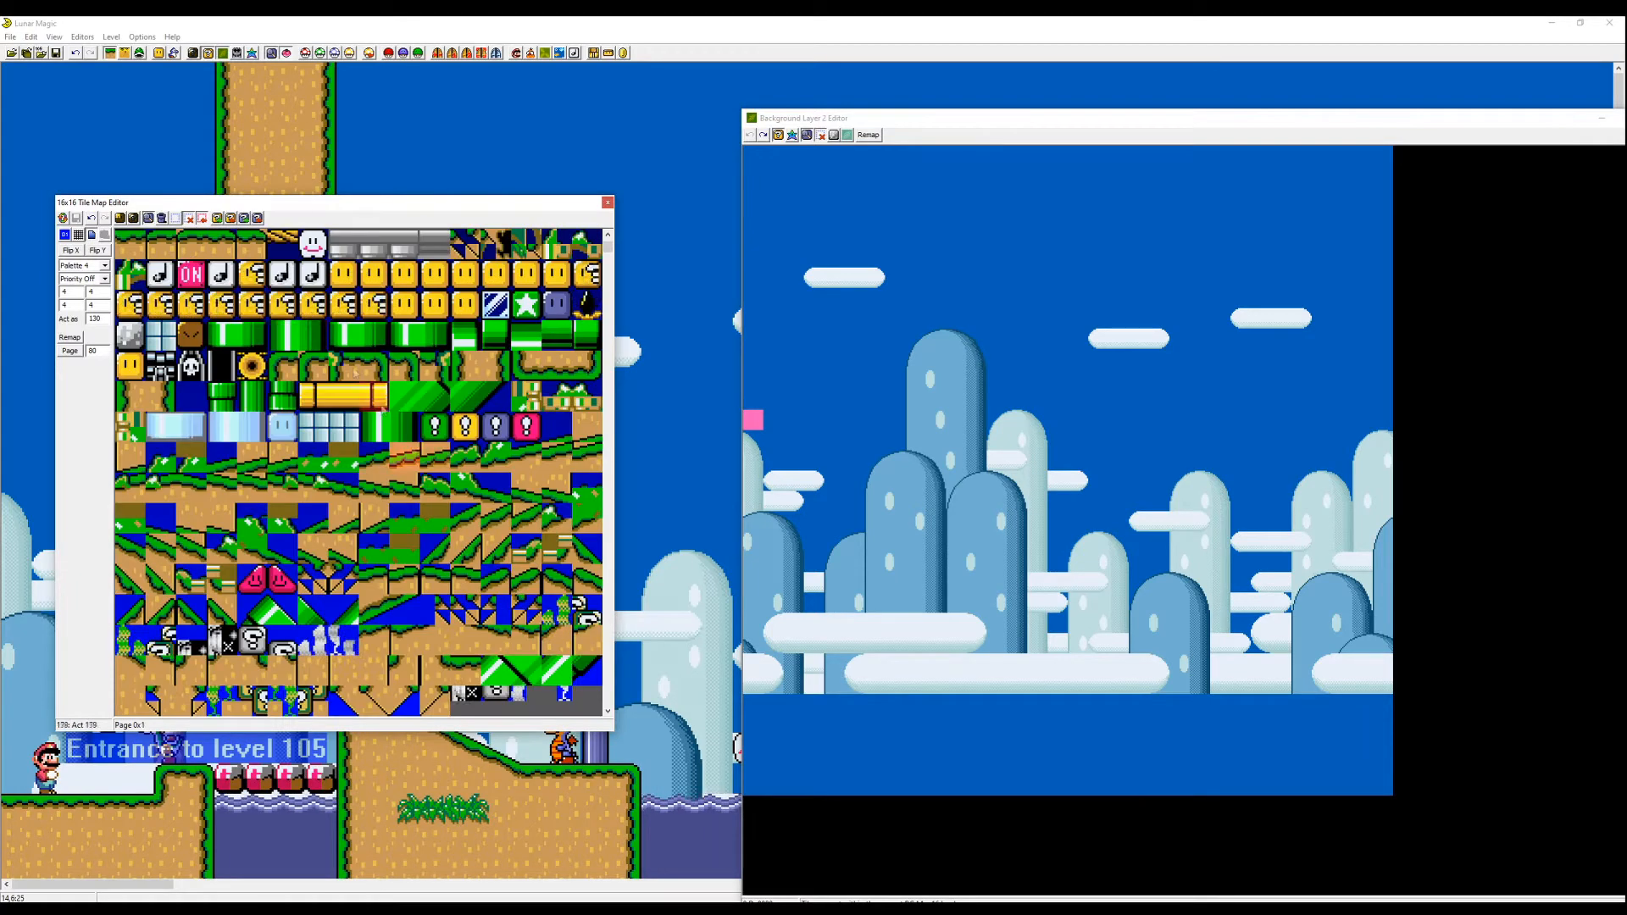
key("Page_Down")
key("Page_Down")
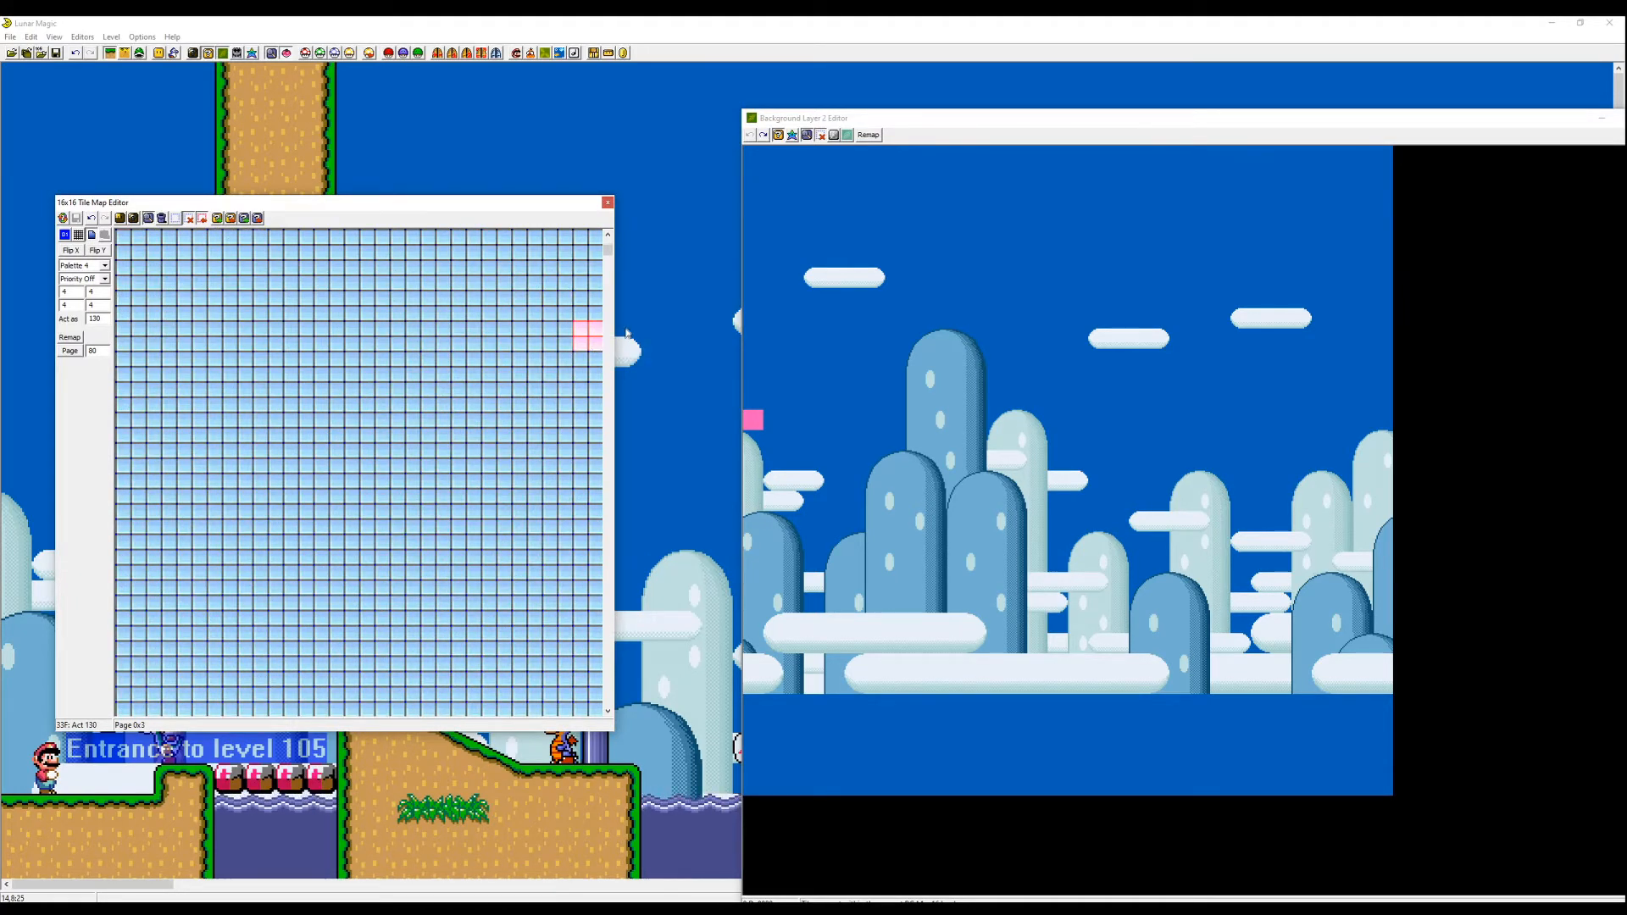
left_click_drag(608, 291, 612, 245)
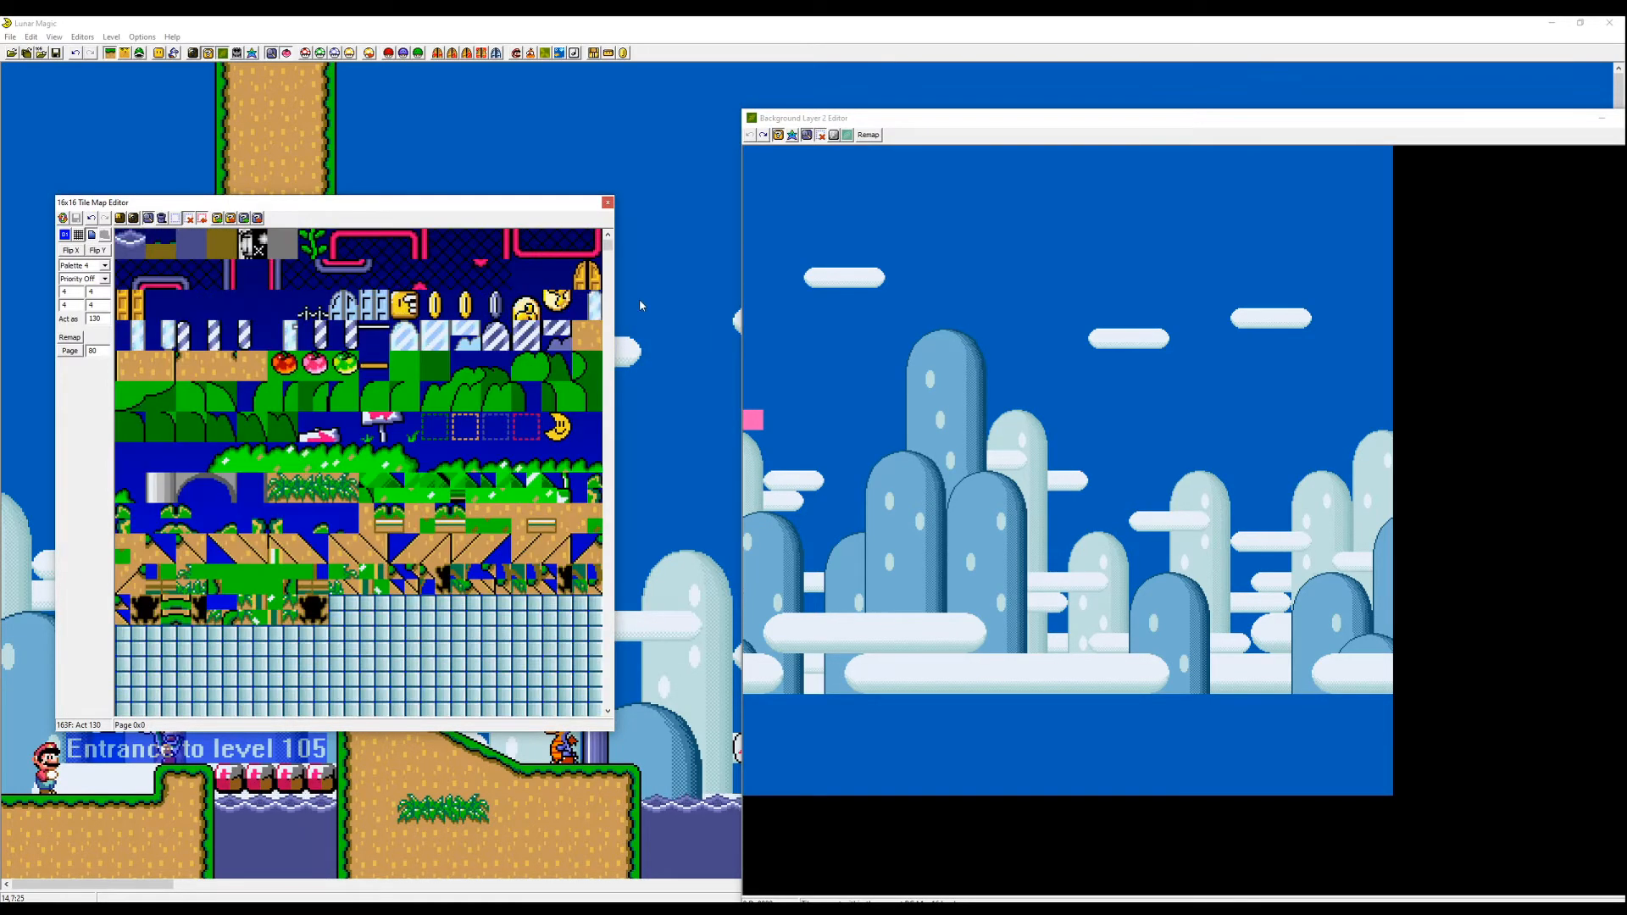
key("Page_Down")
key("Page_Down")
key("Page_Down")
key("Page_Down")
key("Page_Down")
key("Page_Down")
key("Page_Down")
key("Page_Down")
key("Page_Down")
key("Page_Down")
key("Page_Down")
key("Page_Down")
key("Page_Down")
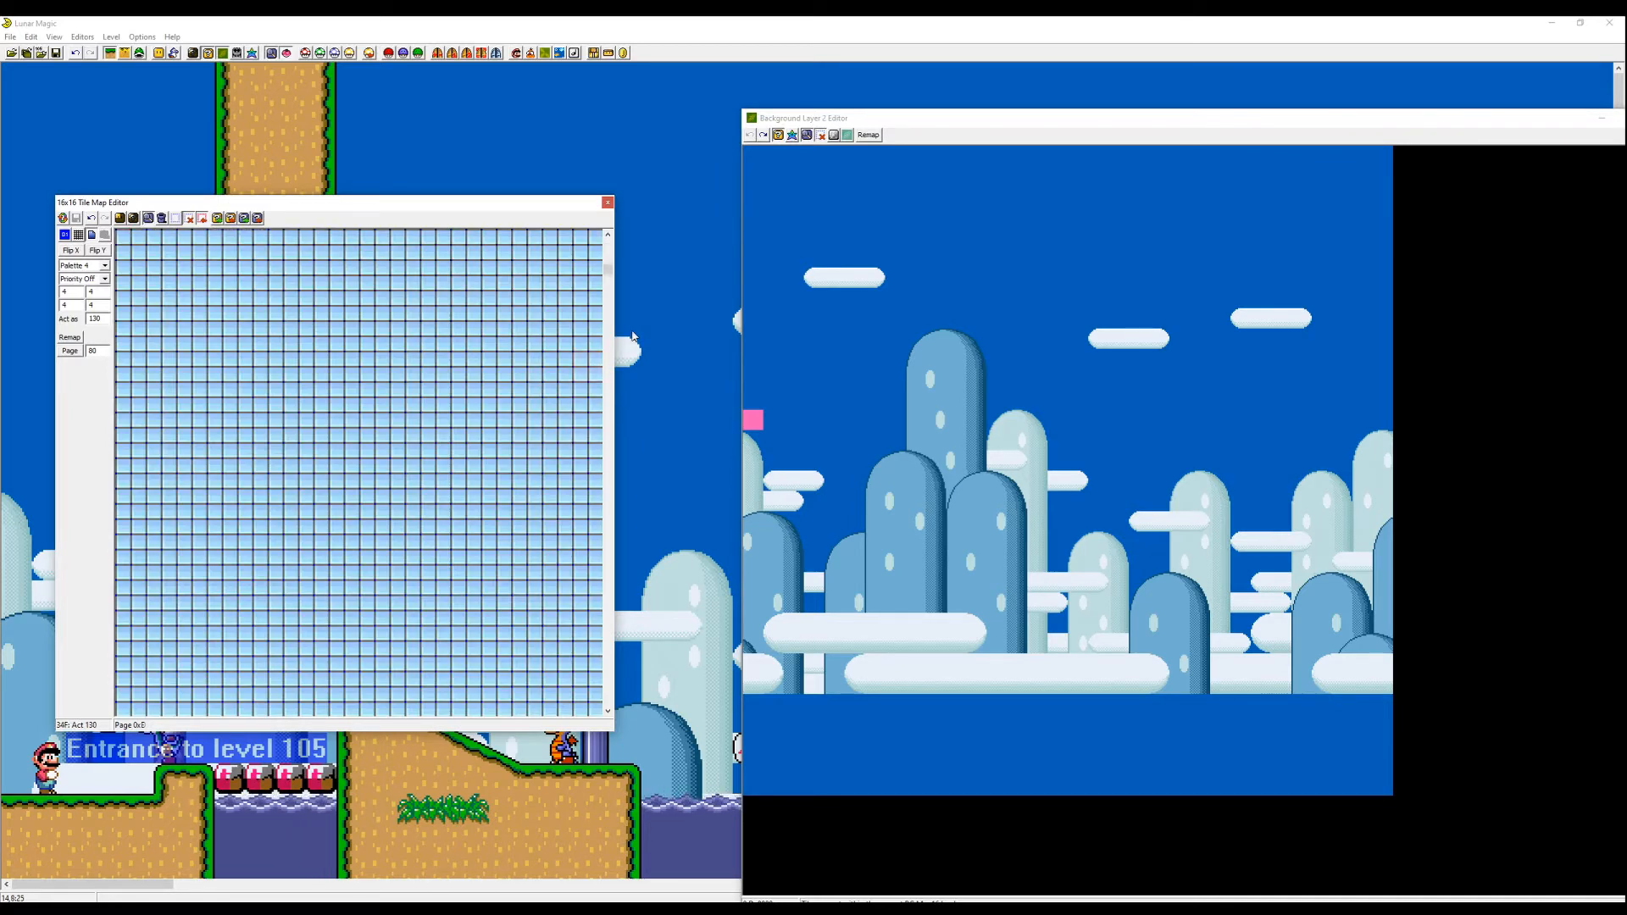
key("Page_Down")
key("Page_Down")
key("Page_Down")
key("Page_Down")
key("Page_Down")
key("Page_Down")
key("Page_Down")
key("Page_Down")
key("Page_Down")
key("Page_Down")
key("Page_Down")
key("Page_Down")
key("Page_Down")
key("Page_Down")
key("Page_Down")
key("Page_Down")
key("Page_Down")
key("Page_Down")
key("Page_Down")
key("Page_Down")
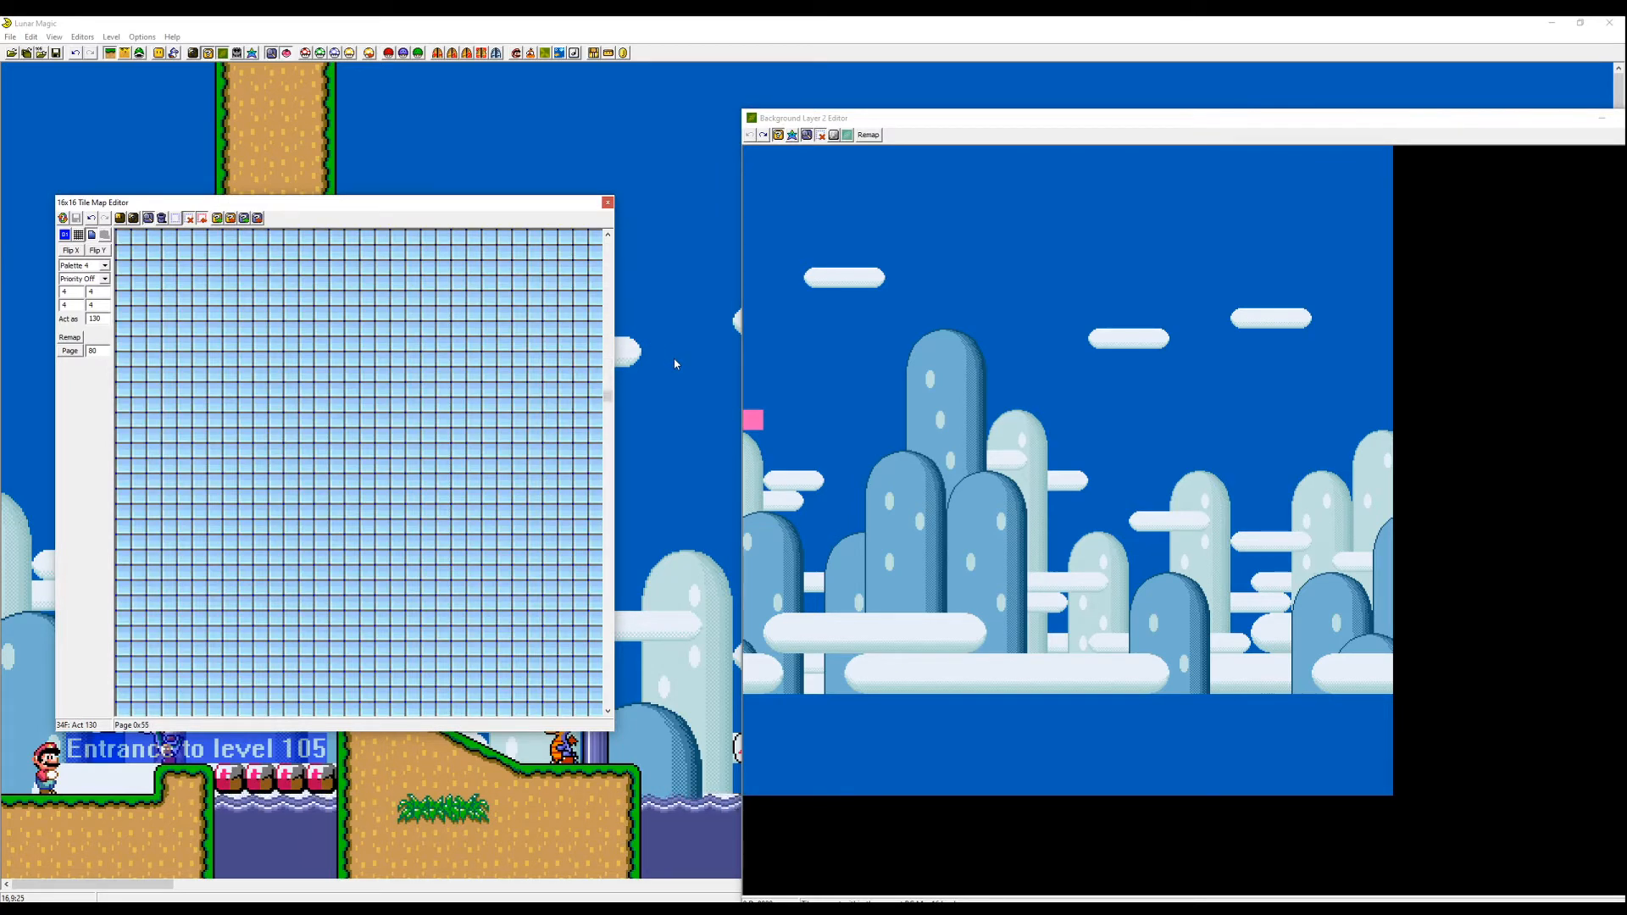
key("Page_Down")
key("Page_Down")
key("Page_Down")
key("Page_Down")
key("Page_Down")
key("Page_Down")
key("Page_Down")
key("Page_Down")
key("Page_Down")
key("Page_Down")
key("Page_Down")
key("Page_Down")
key("Page_Down")
key("Page_Down")
key("Page_Down")
key("Page_Down")
key("Page_Down")
key("Page_Down")
key("Page_Down")
key("Page_Down")
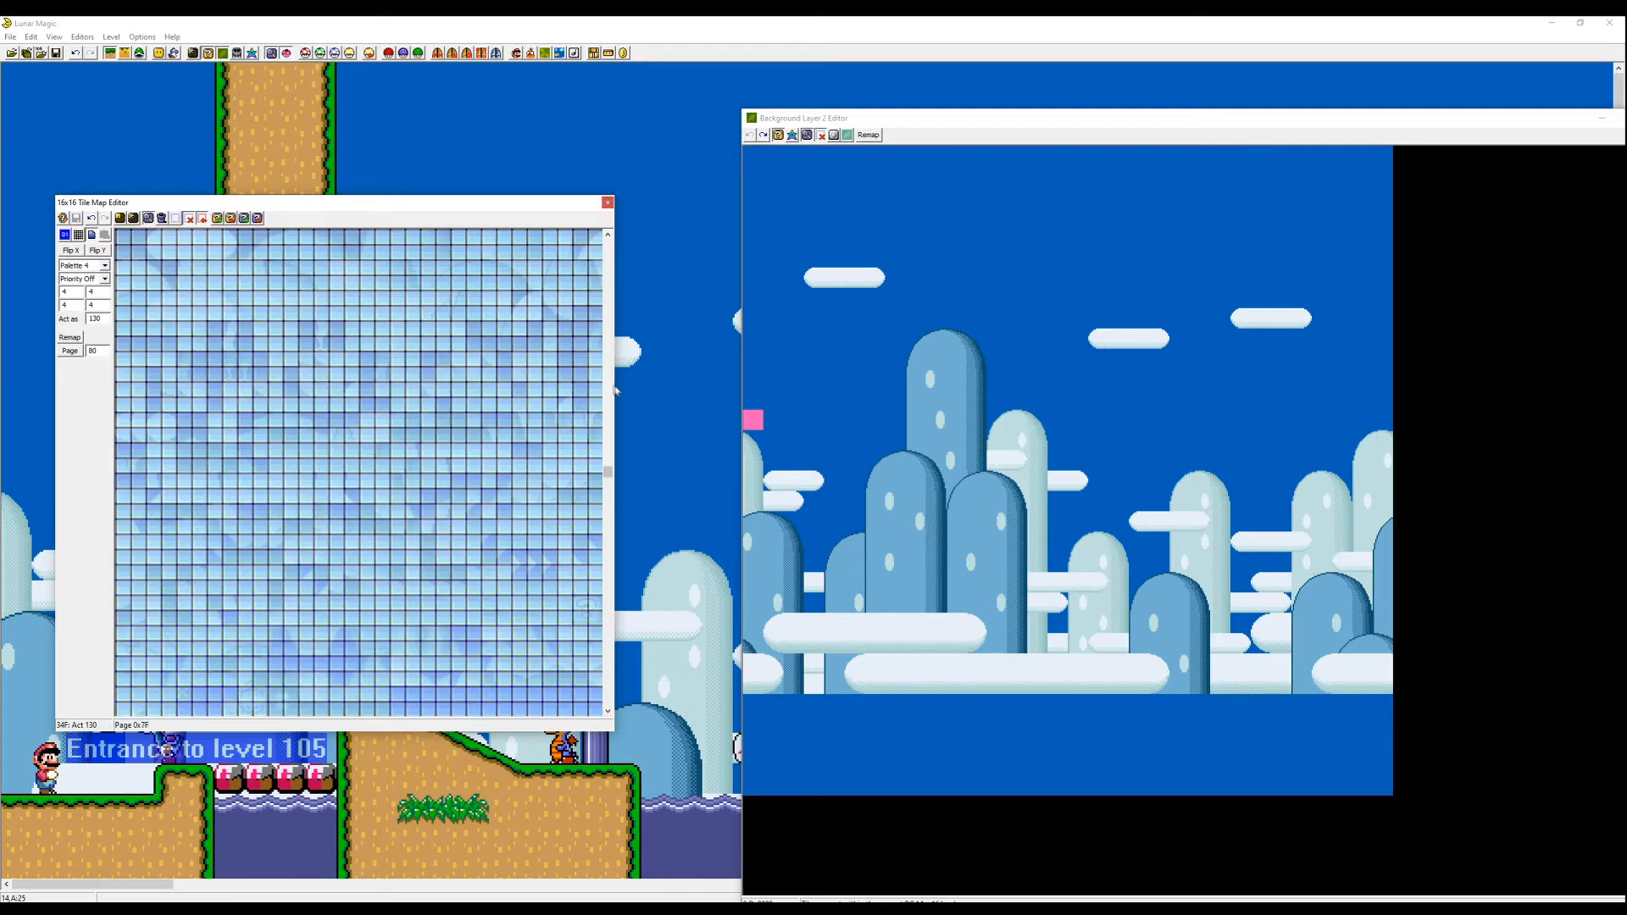
key("Page_Down")
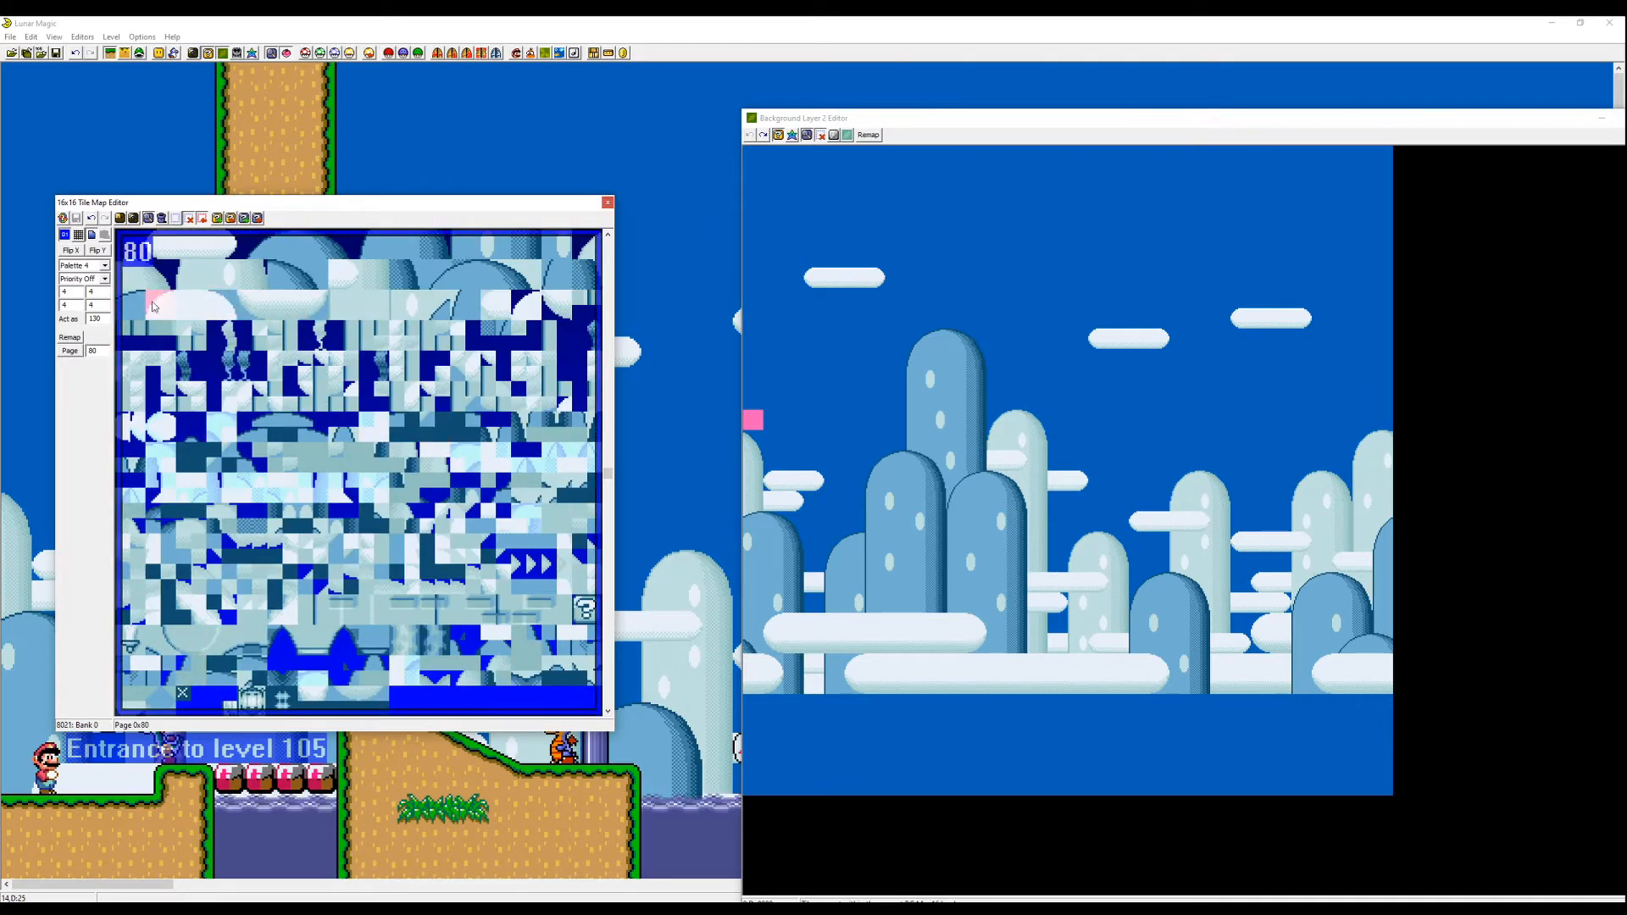
key("Page_Up")
key("Page_Down")
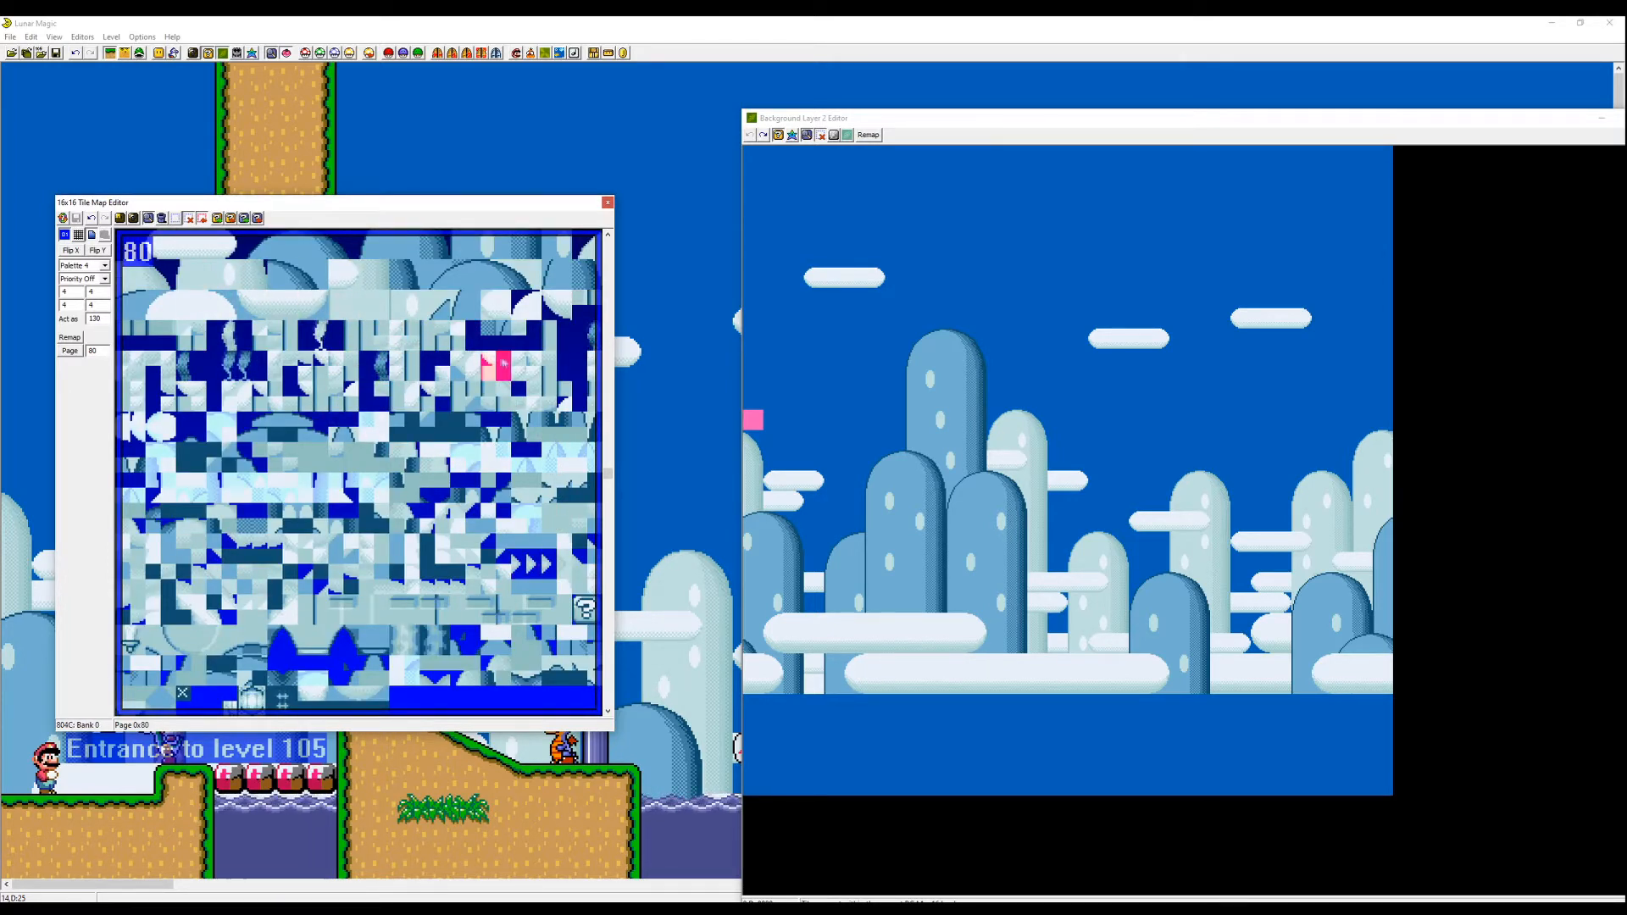
key("Page_Down")
key("Page_Down")
key("Page_Up")
key("Page_Up")
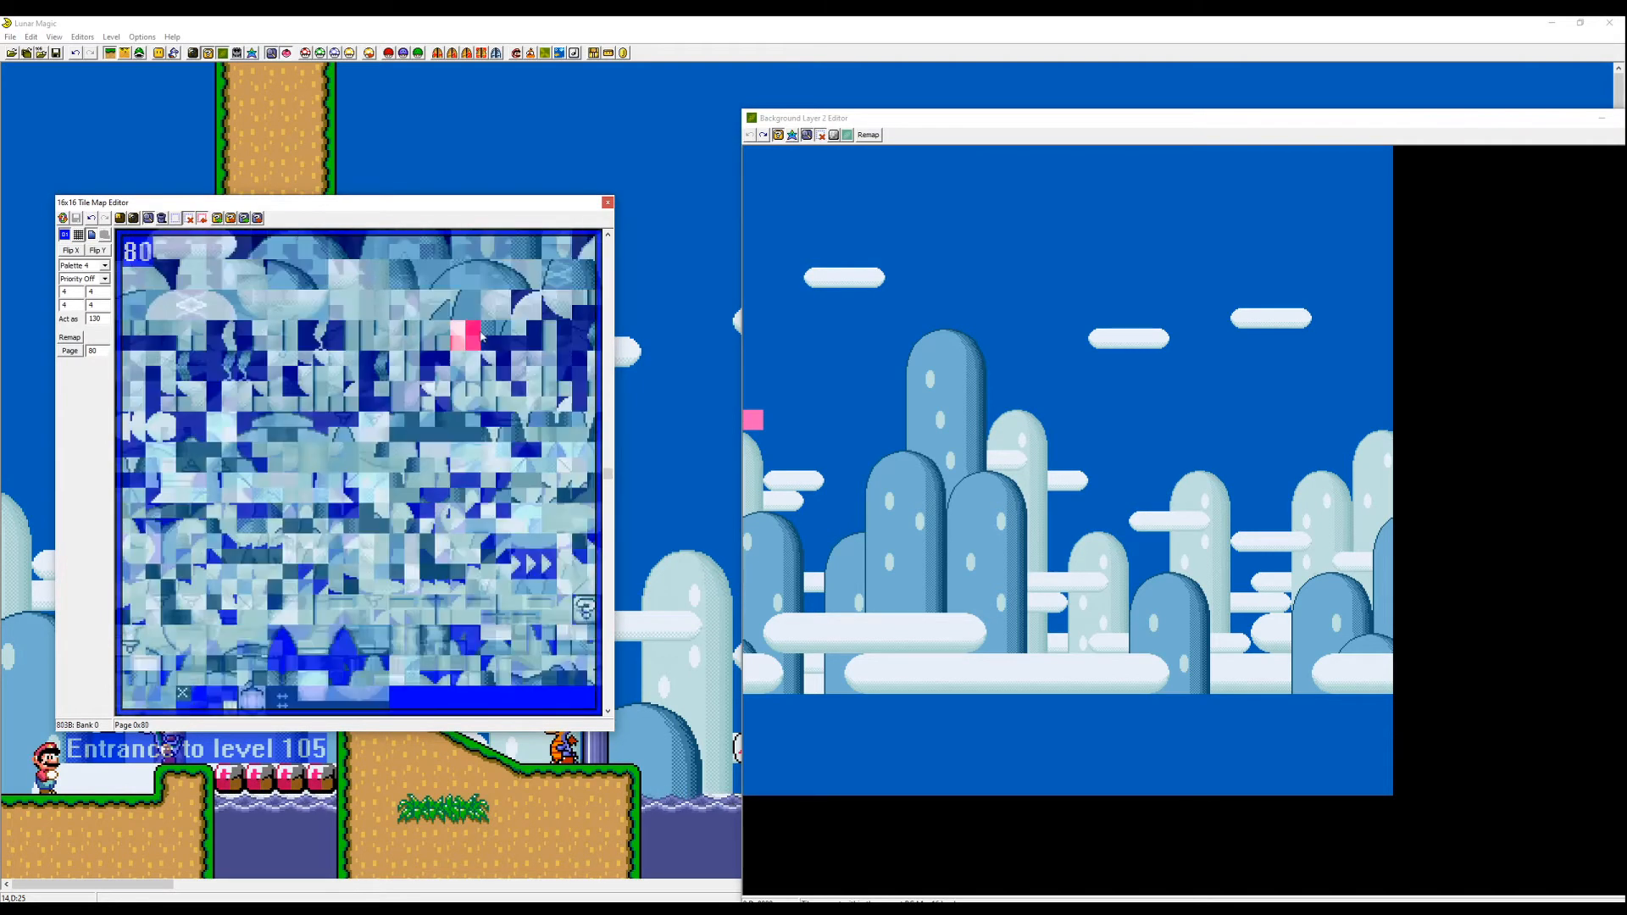
- Paste cloud tiles from Map16 page 80 into the sky of the background to form a new cloud
left_click_drag(587, 246, 144, 311)
left_click(222, 335)
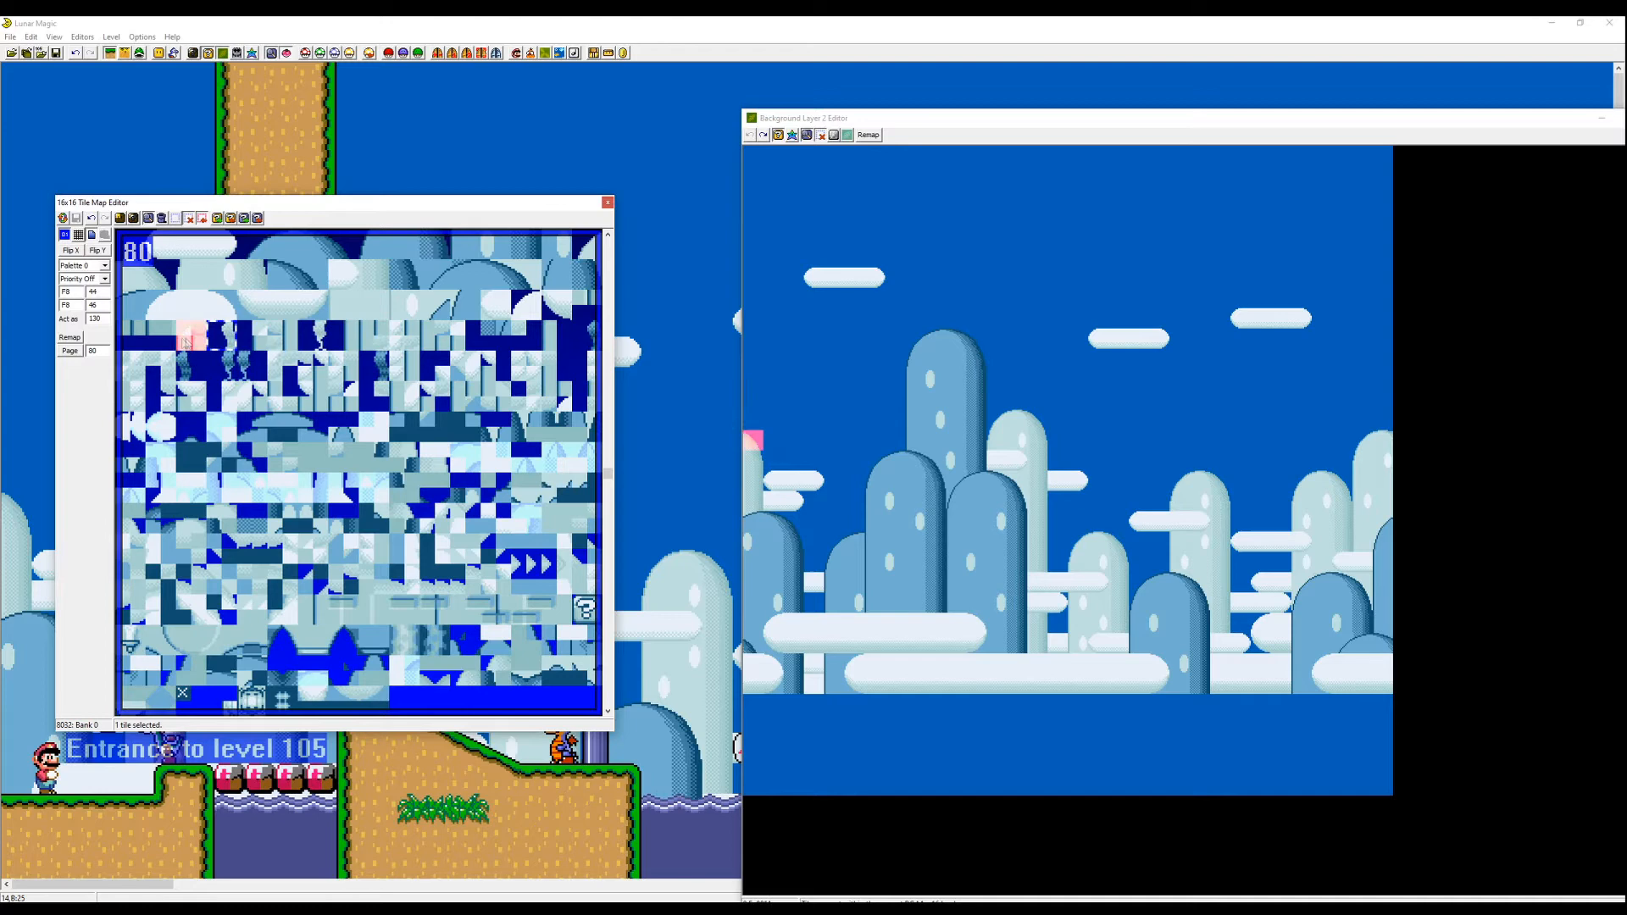
key("Page_Down")
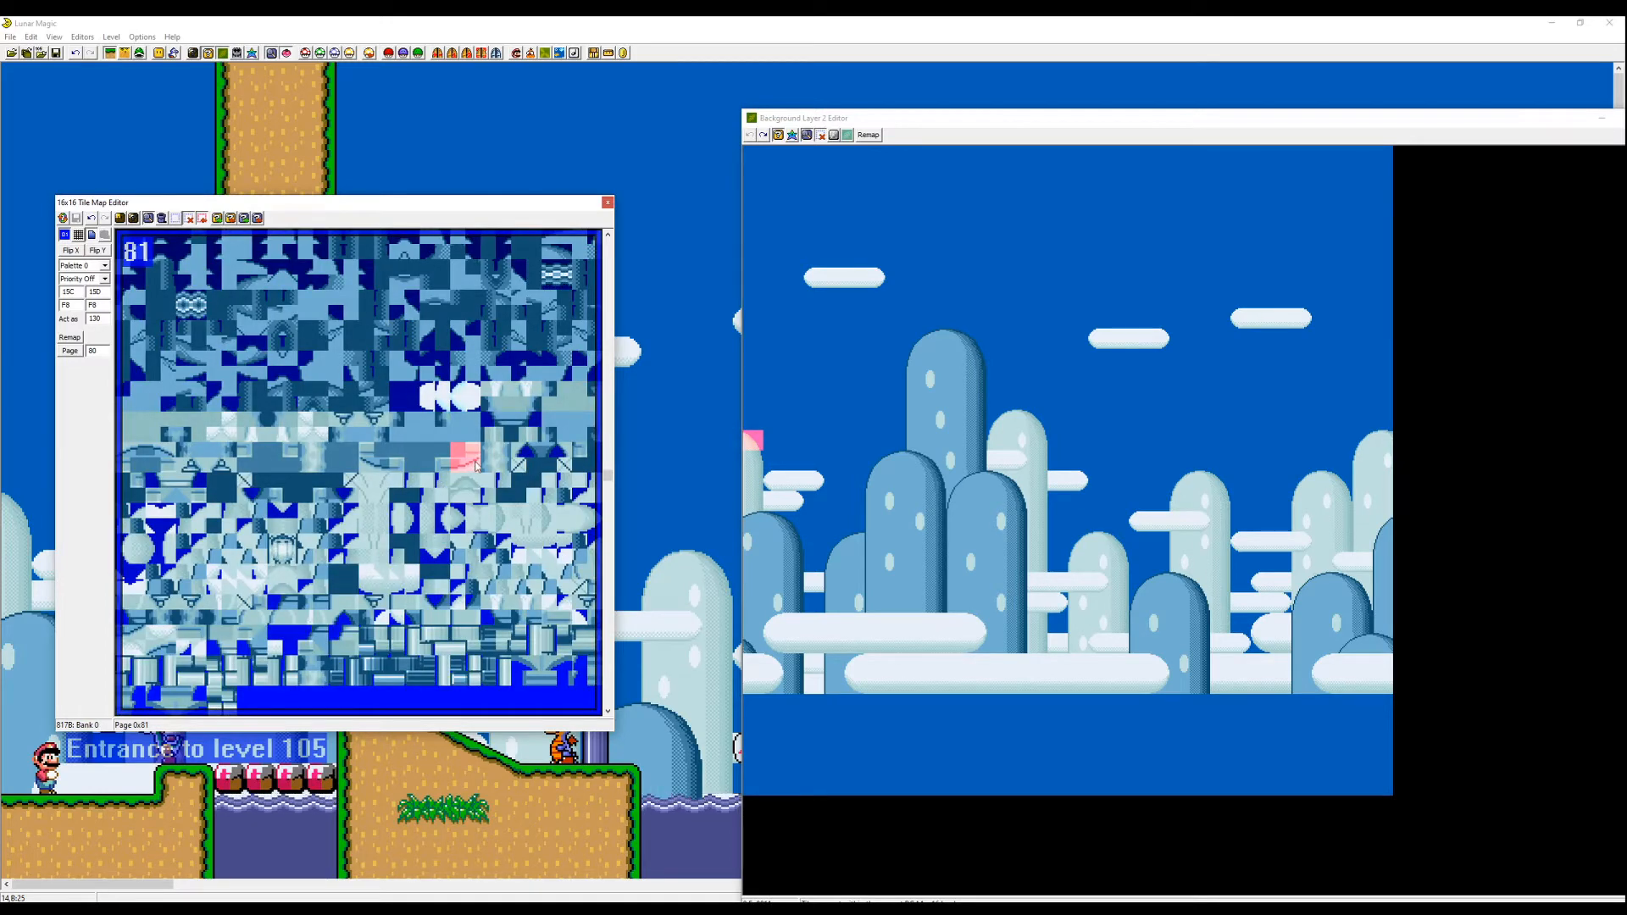
key("Page_Up")
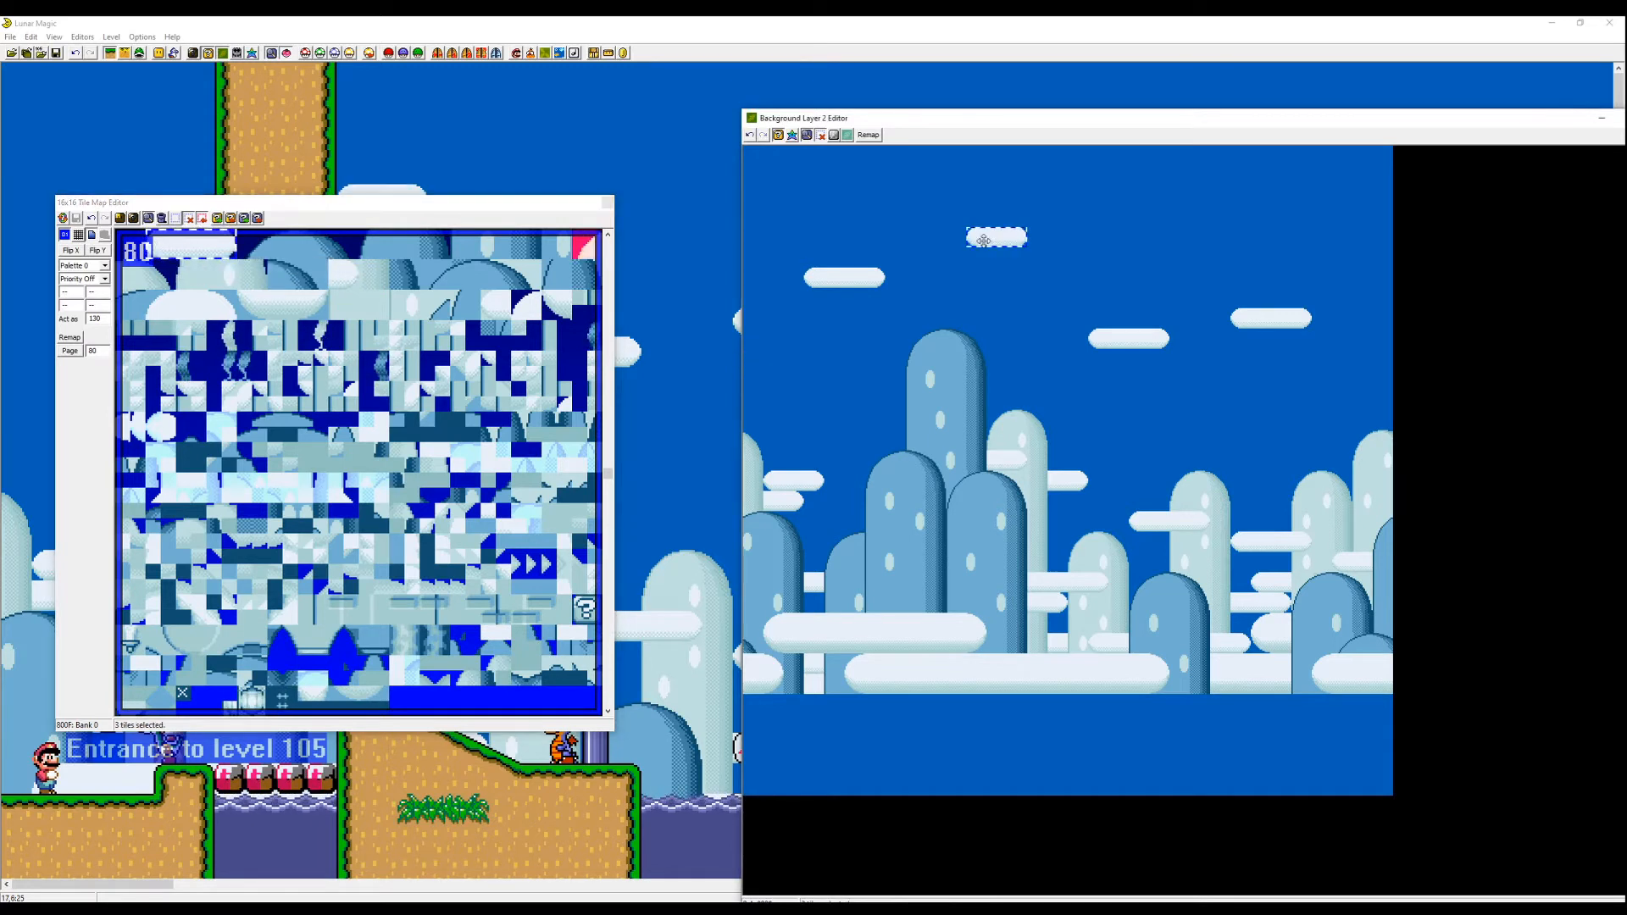
left_click(225, 247)
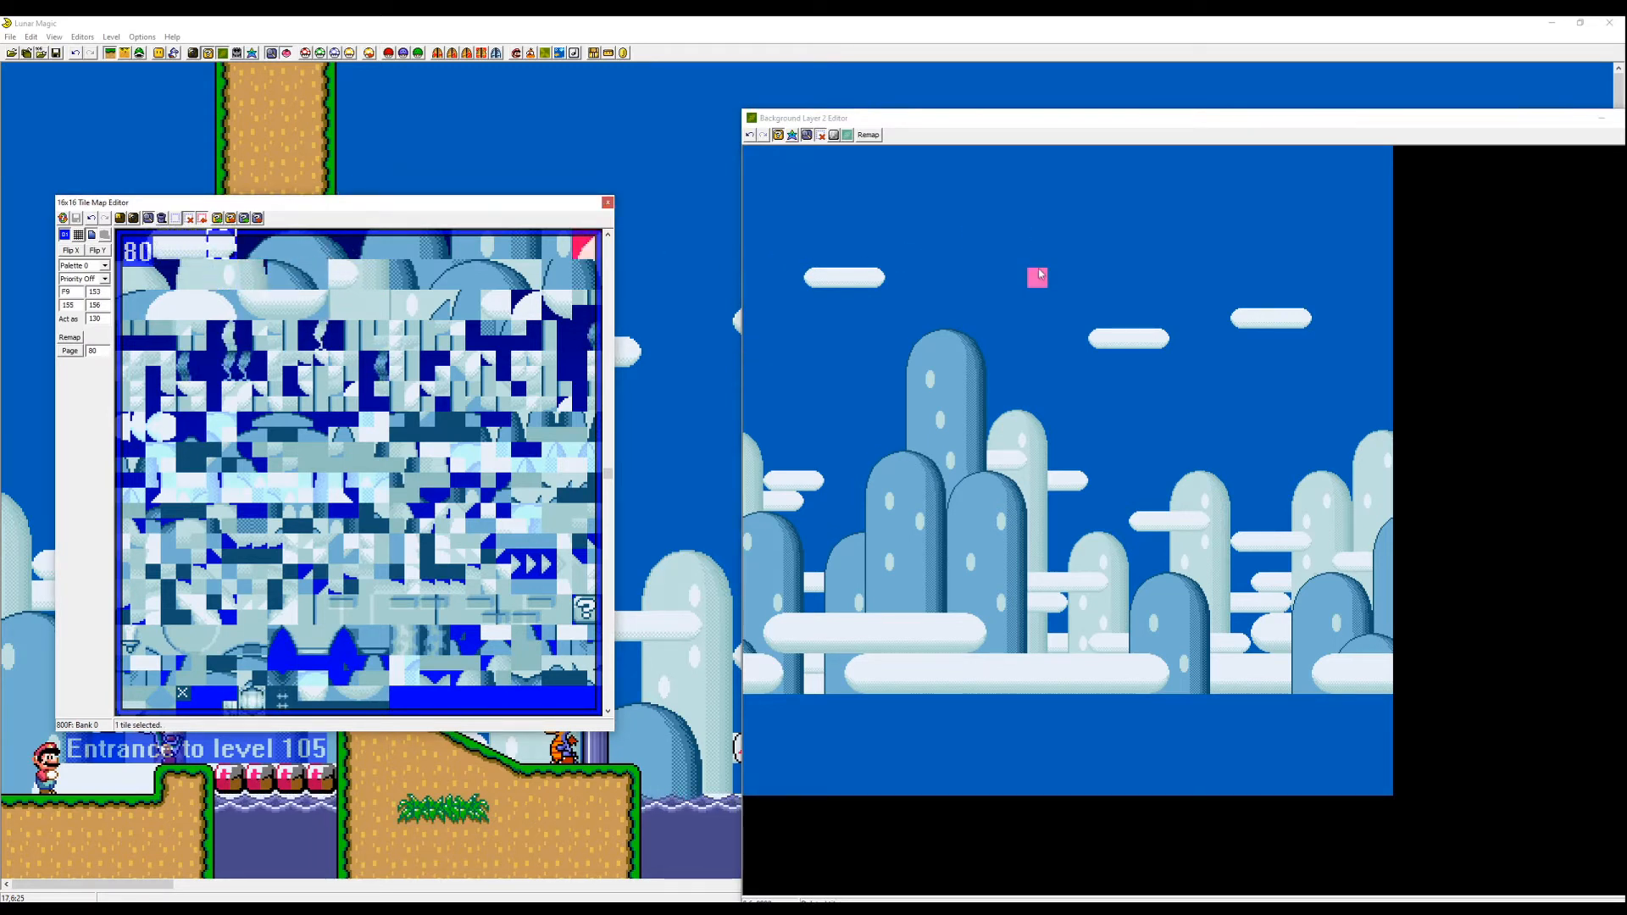
right_click(1017, 217)
left_click(160, 250)
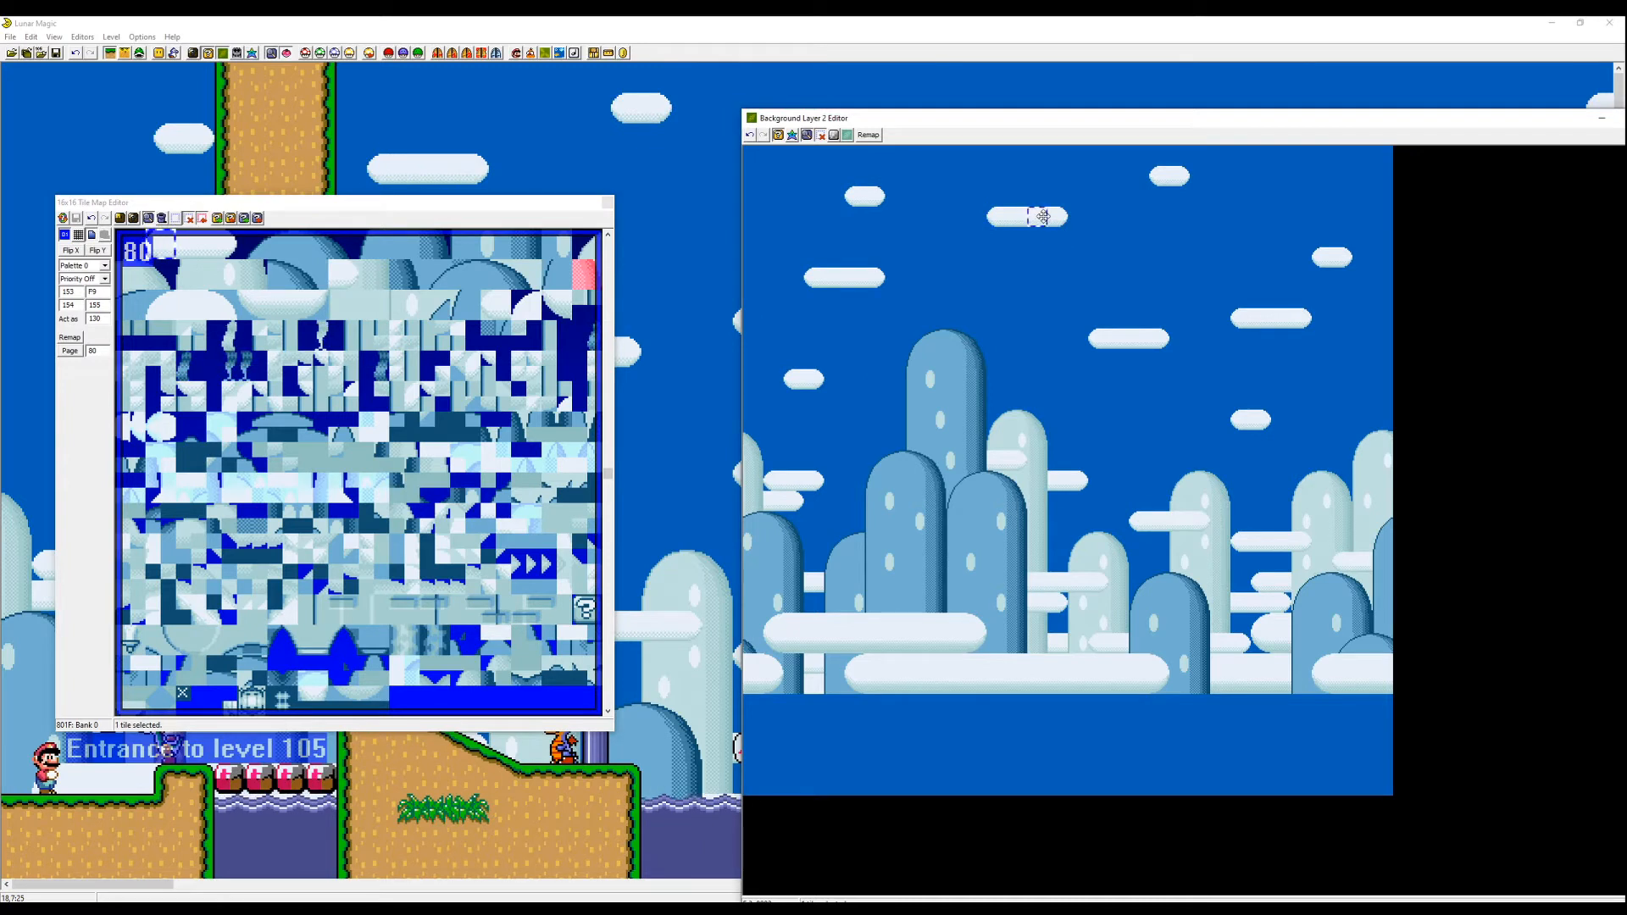
right_click(1042, 217)
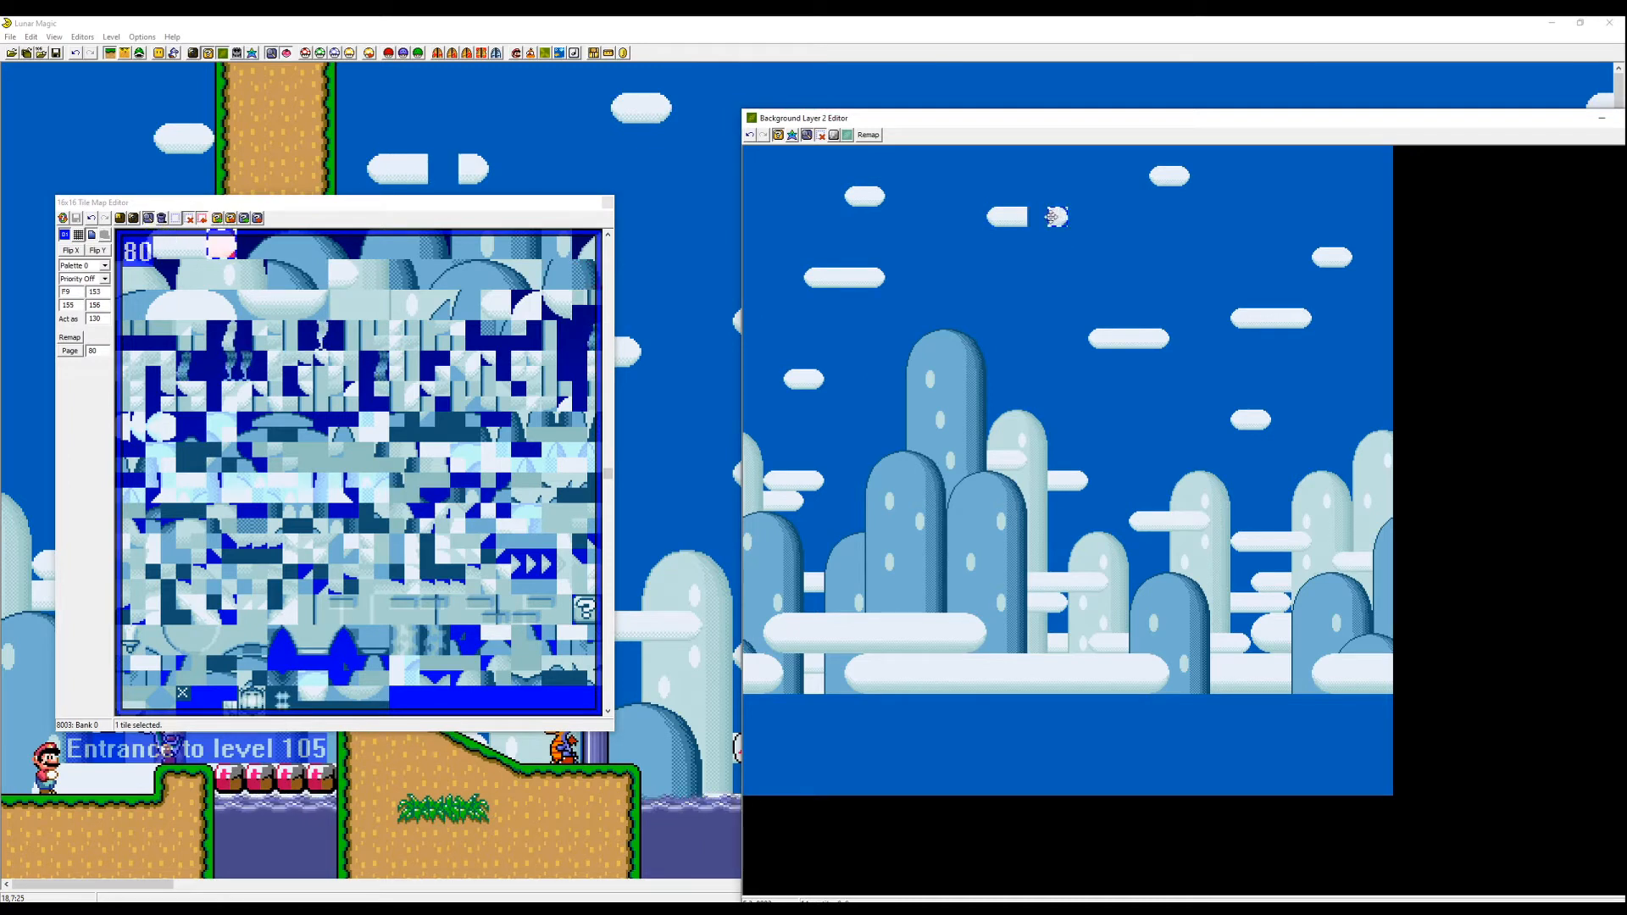
right_click(1038, 217)
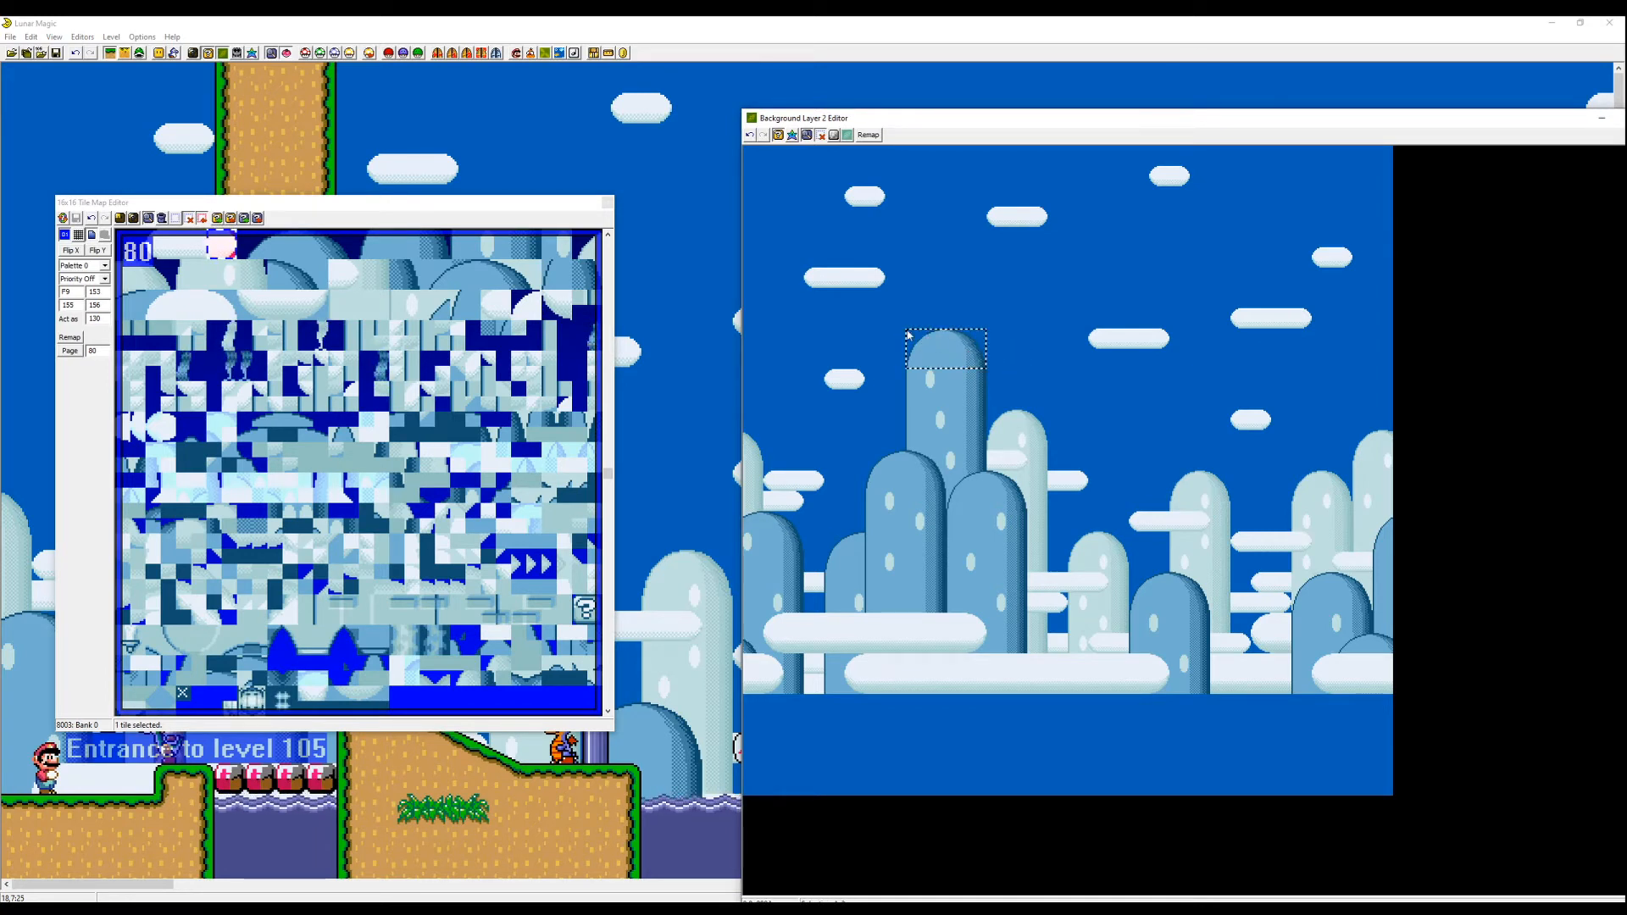
- Raise the top of the tall background pillar, fill the gap with pillar tiles, and save the level
left_click_drag(953, 351, 951, 324)
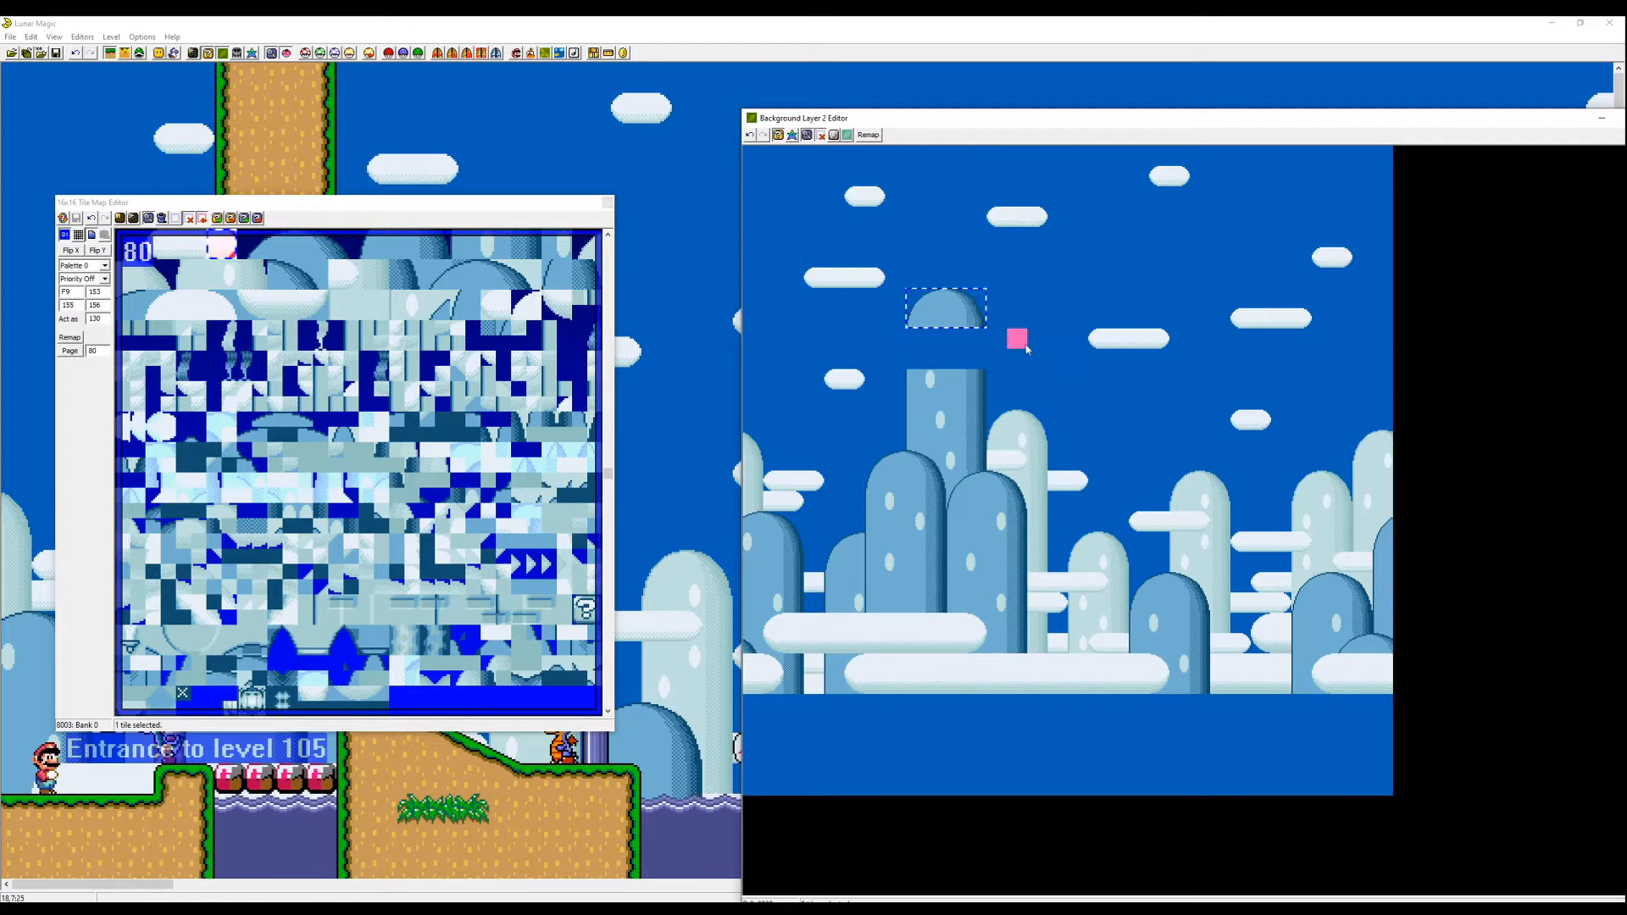
left_click_drag(976, 401, 918, 403)
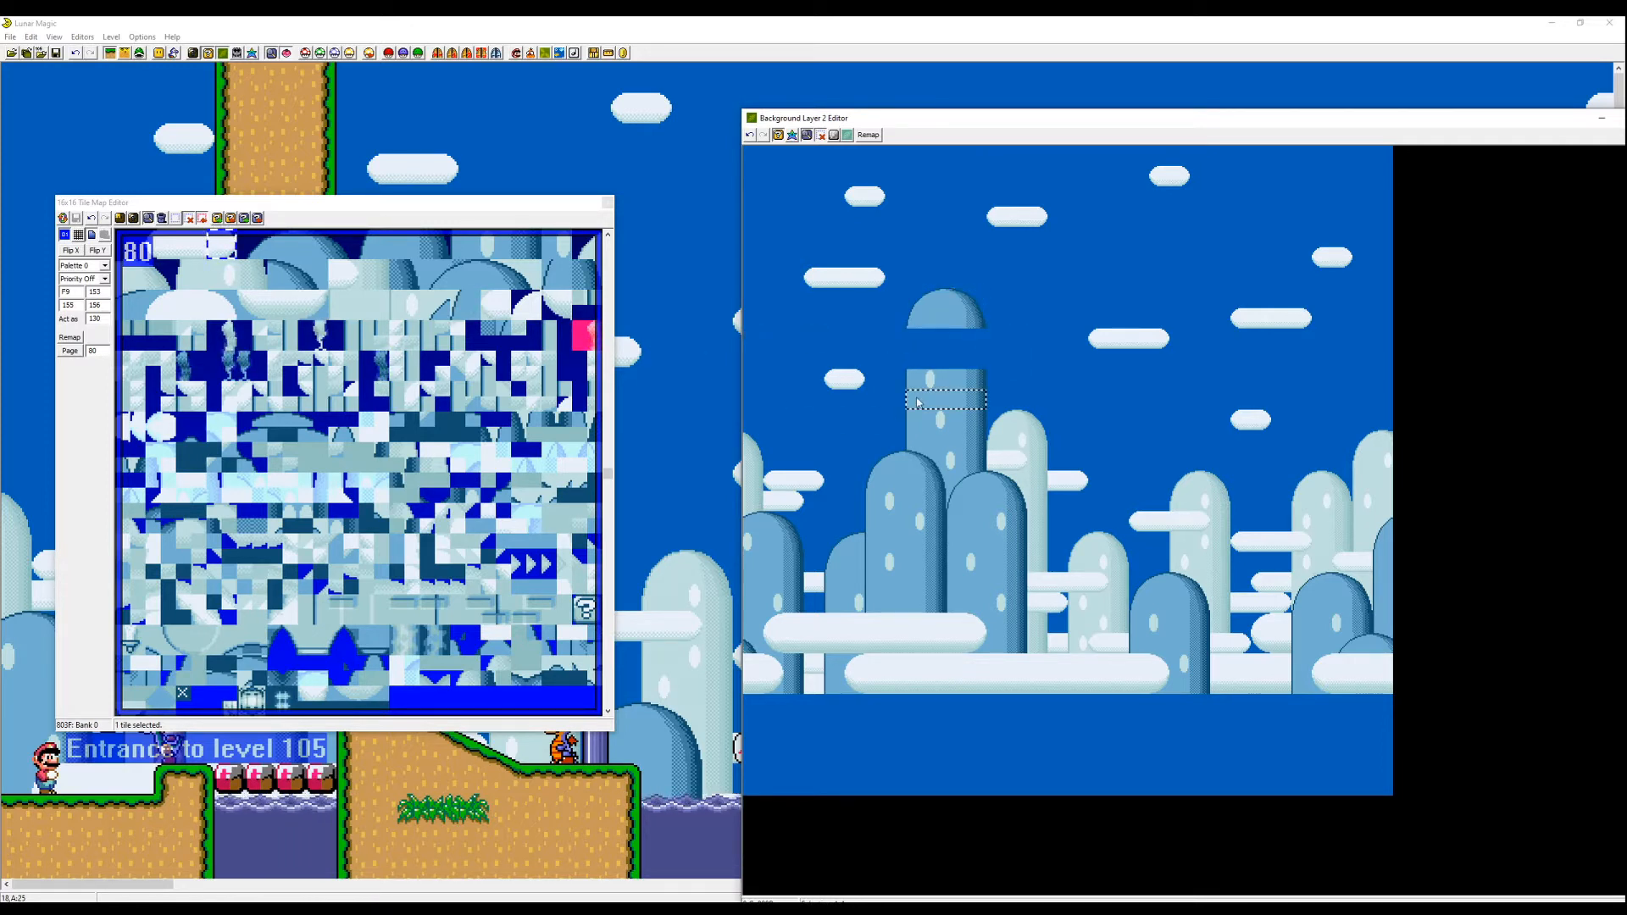
right_click(914, 357)
right_click(914, 341)
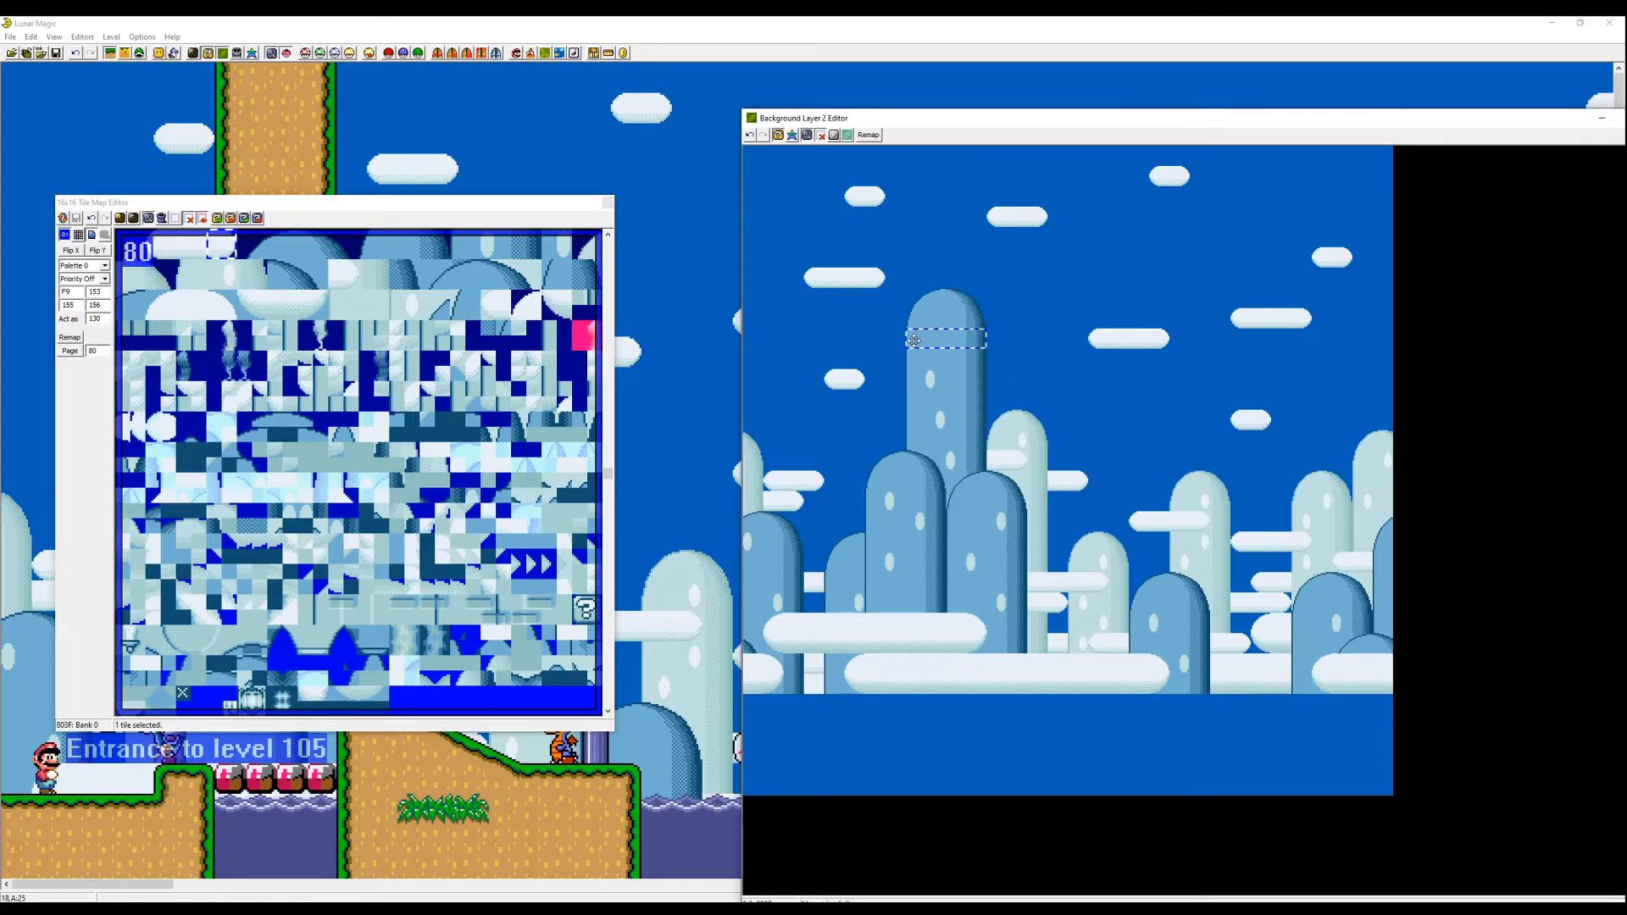
left_click(342, 365)
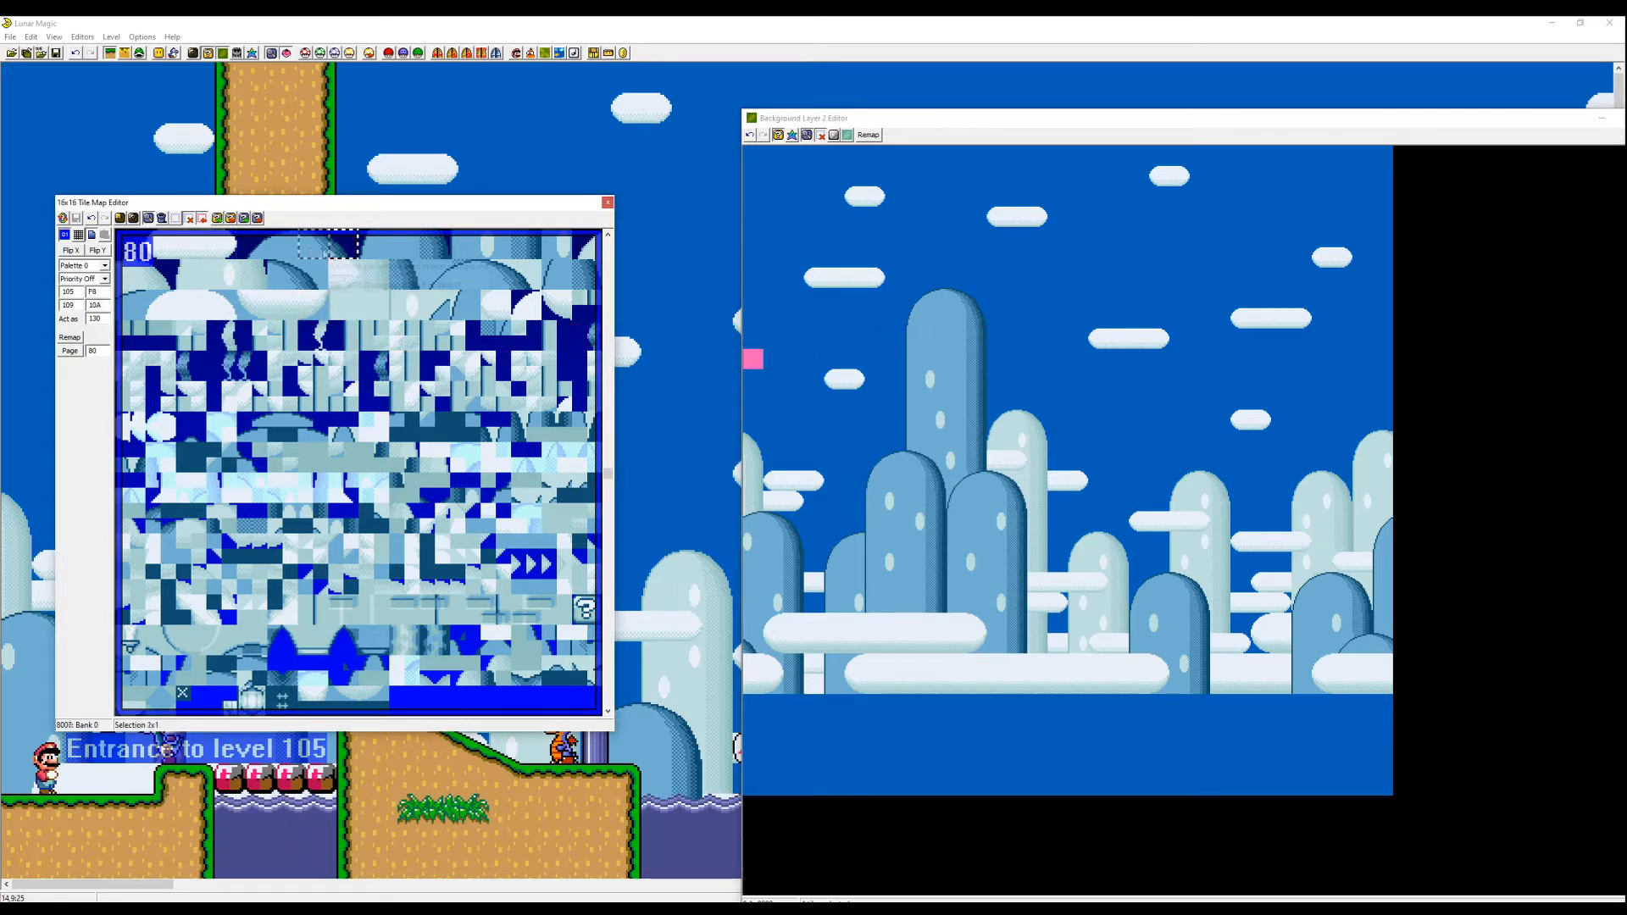
left_click(908, 292)
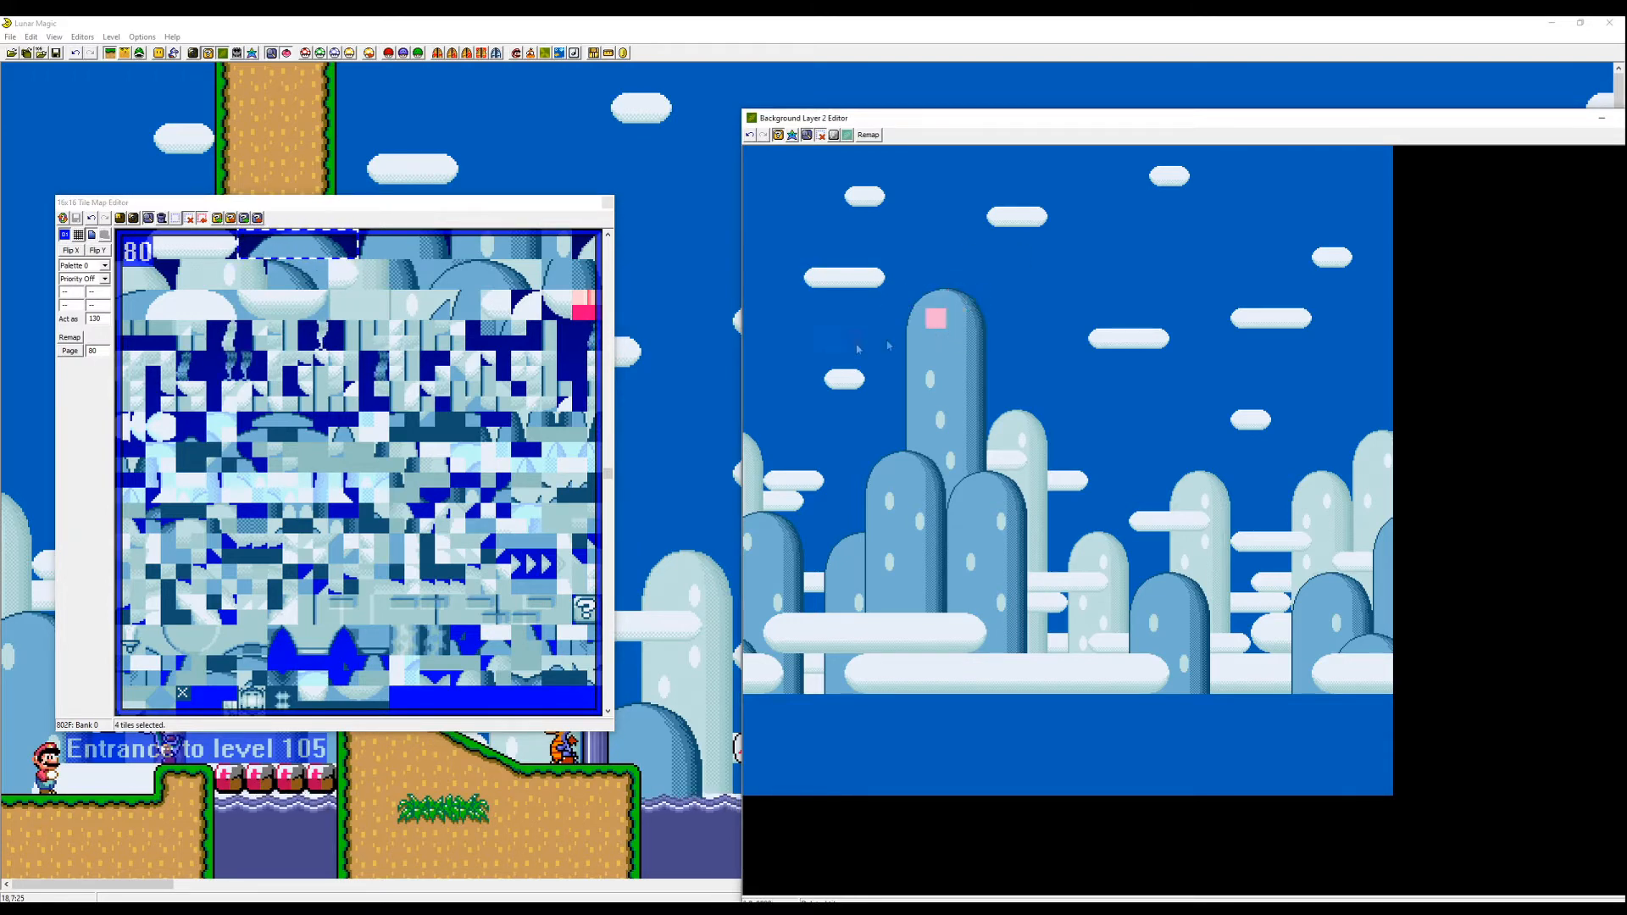
key("ctrl+s")
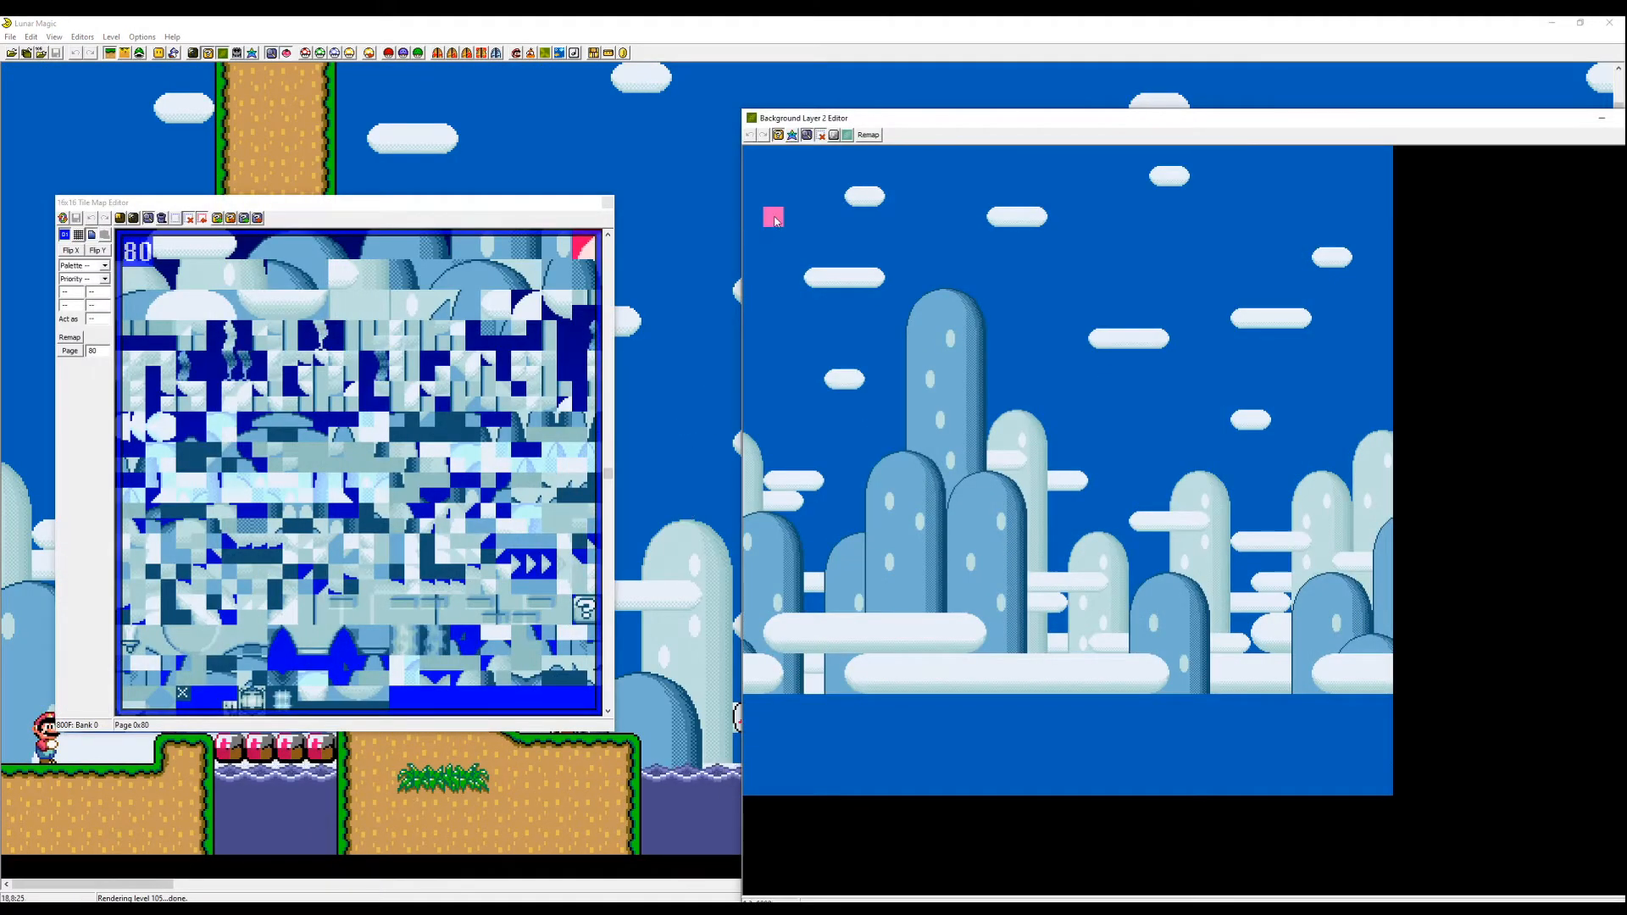
- Copy the background image from level 106 into the Layer 2 background and close the editor windows
left_click(846, 136)
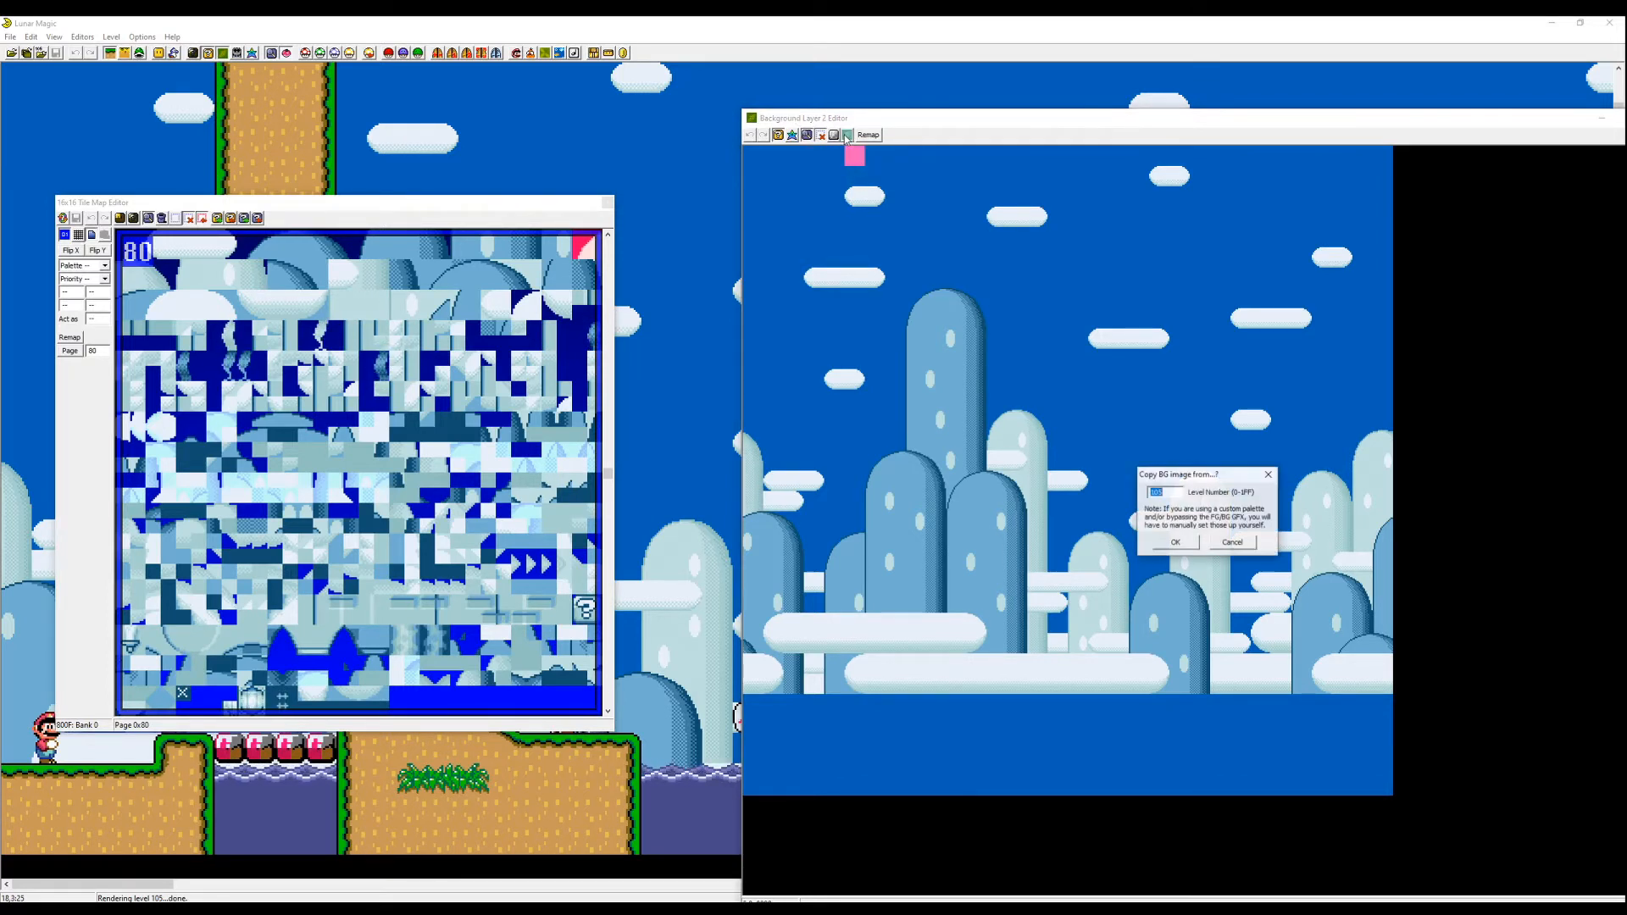
left_click(1180, 493)
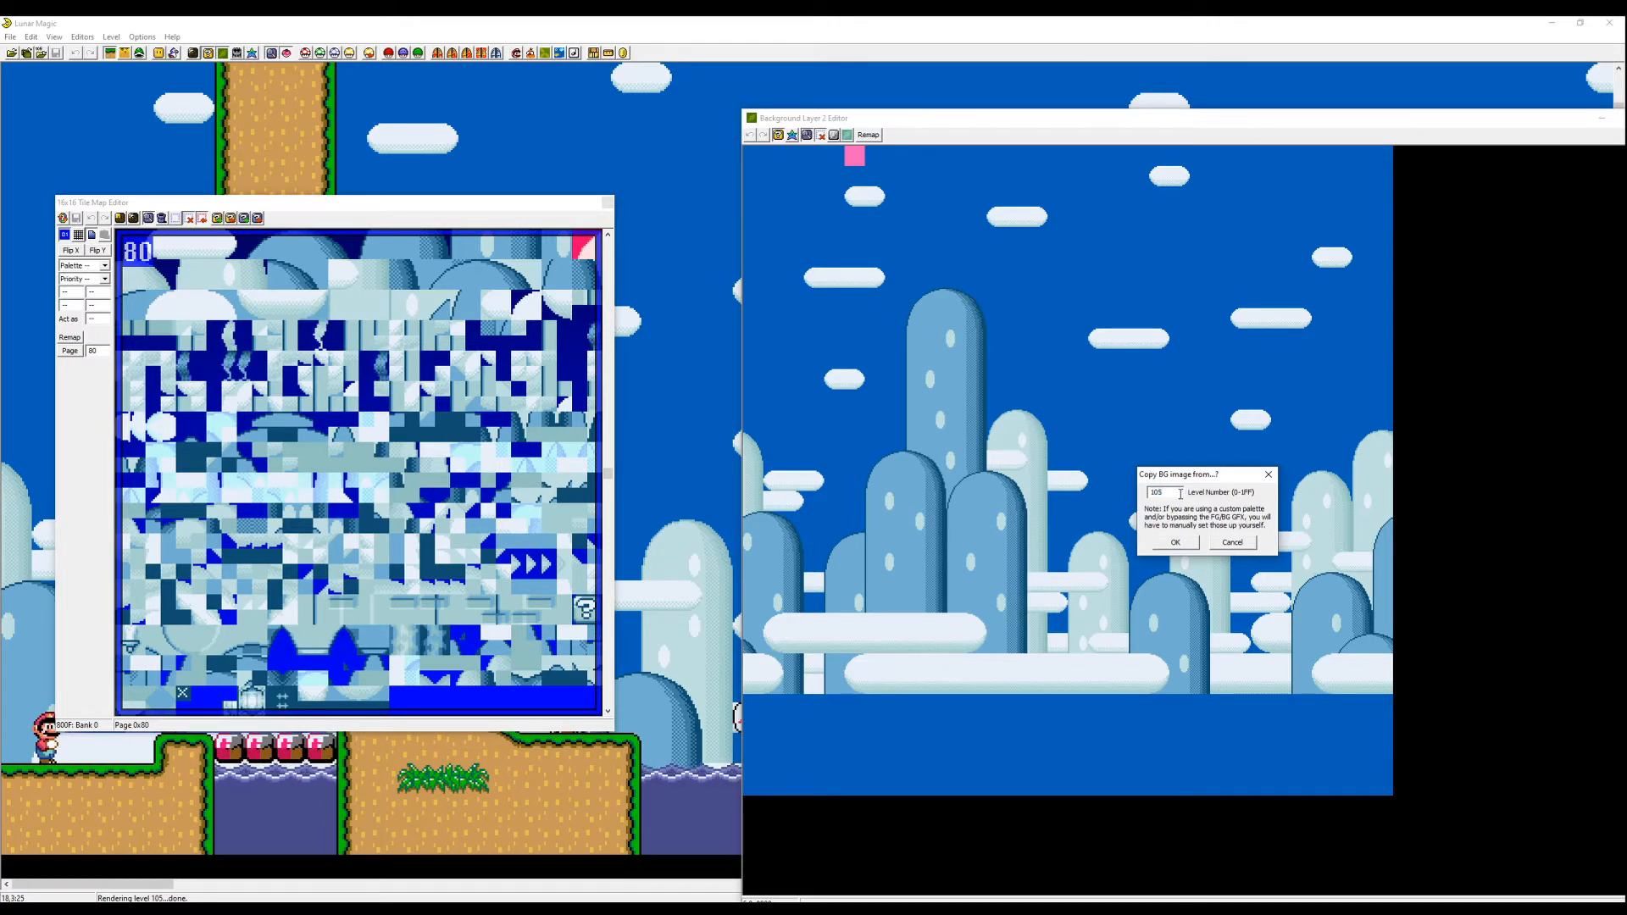
key("BackSpace")
type("6")
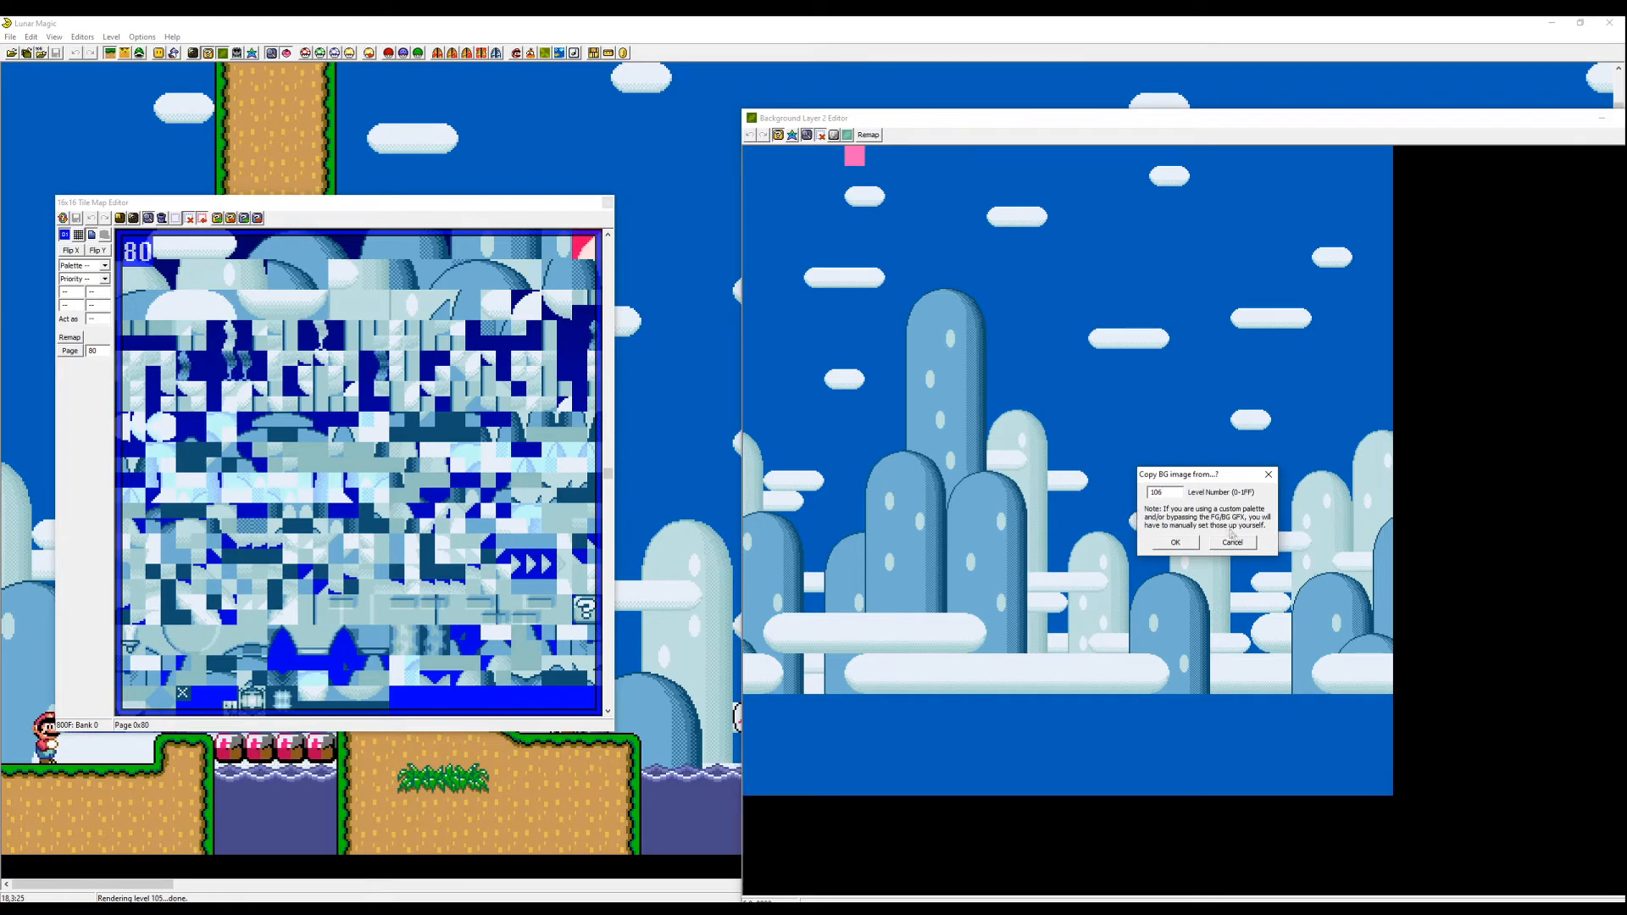
key("Return")
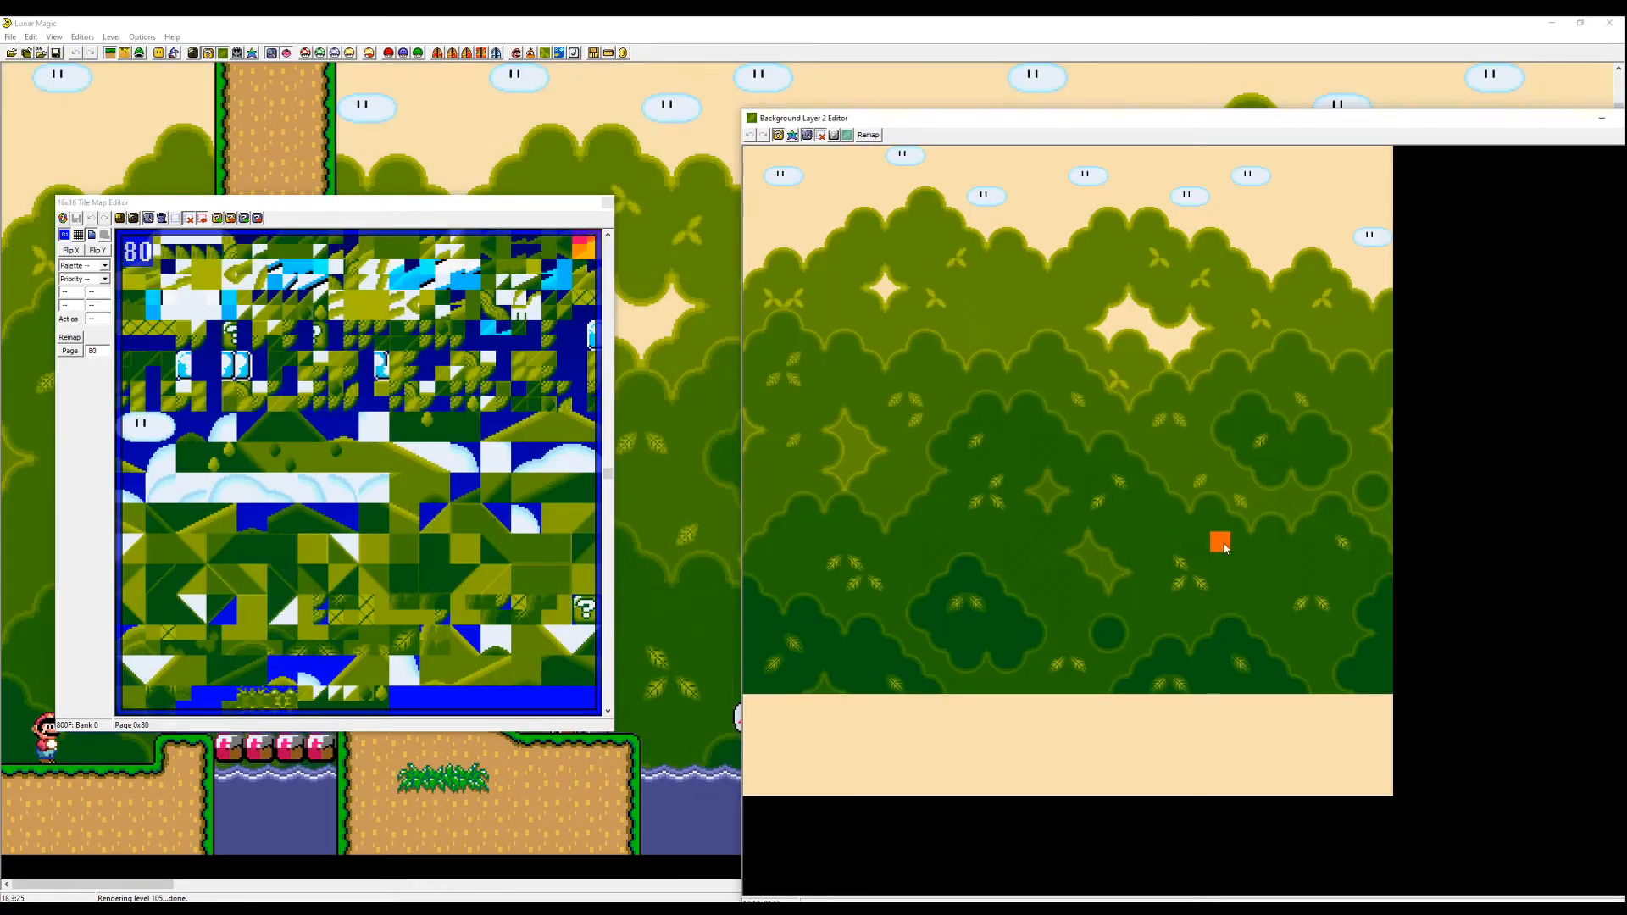
left_click(608, 203)
left_click_drag(1116, 118, 673, 347)
left_click(1217, 336)
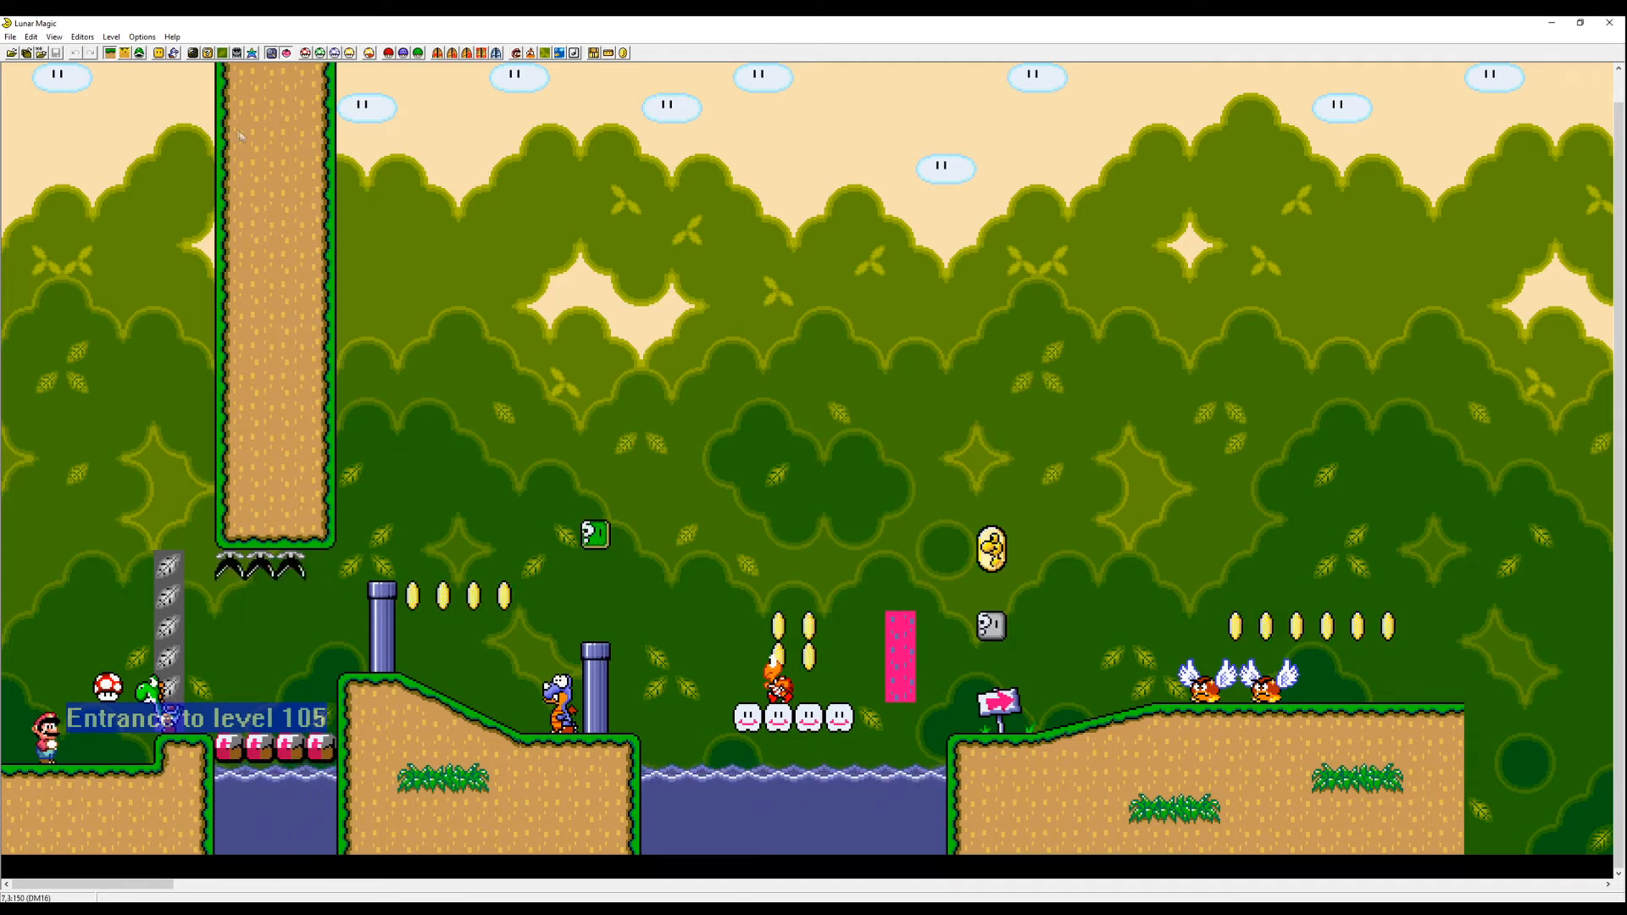
- Open the 16x16 Tile Map Editor and its 8x8 tile selector and examine the background tiles
left_click(207, 54)
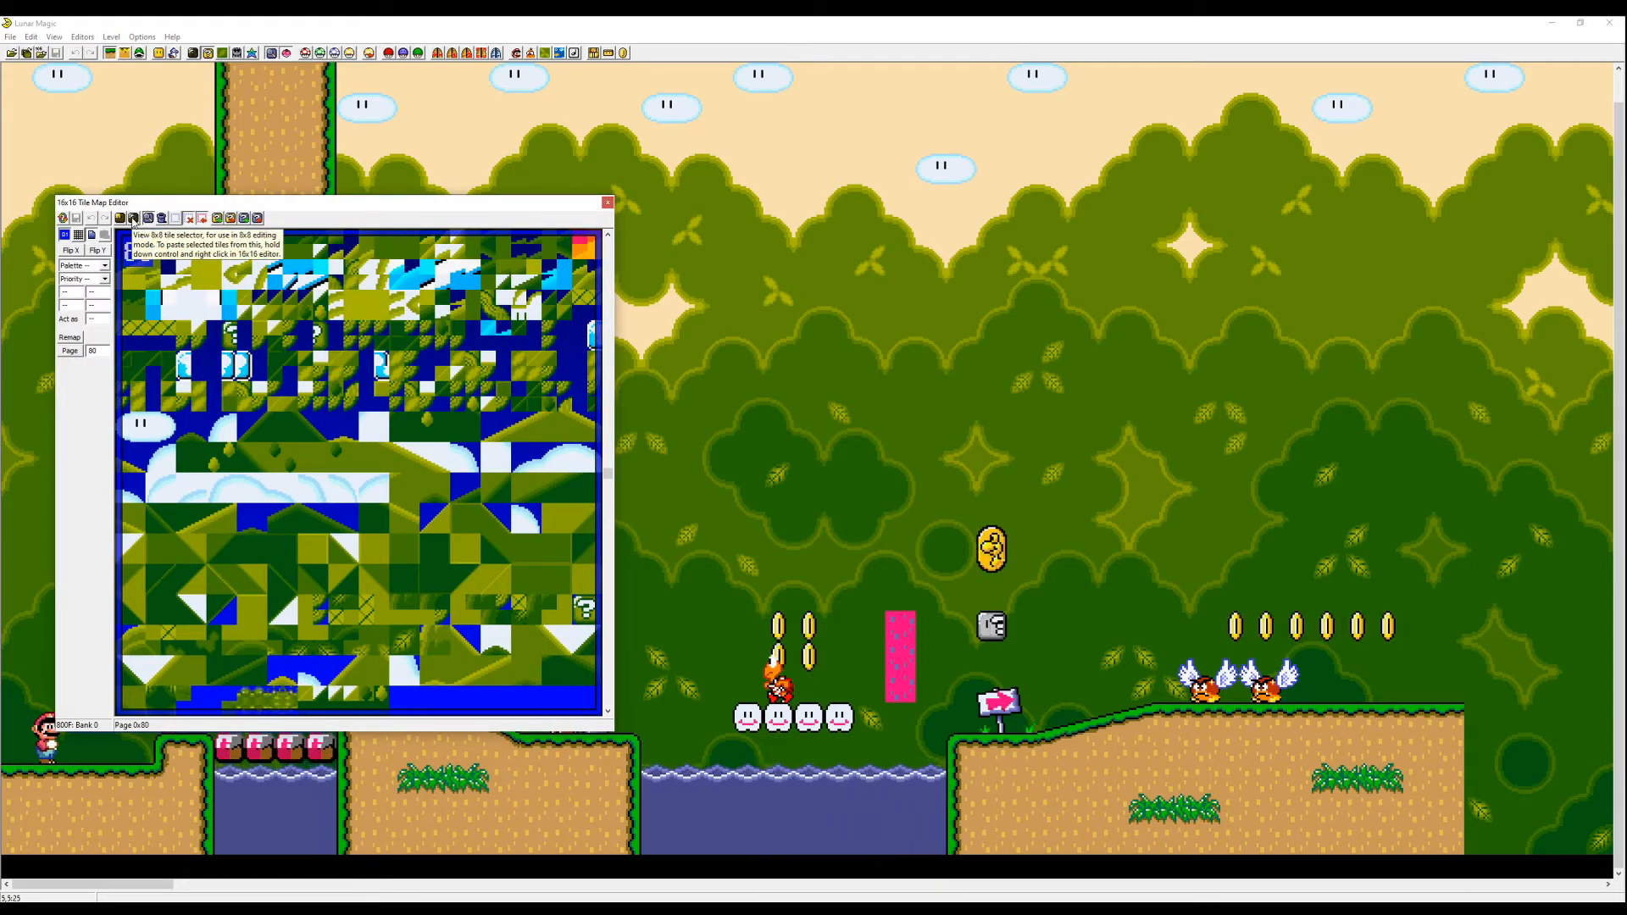
left_click(133, 218)
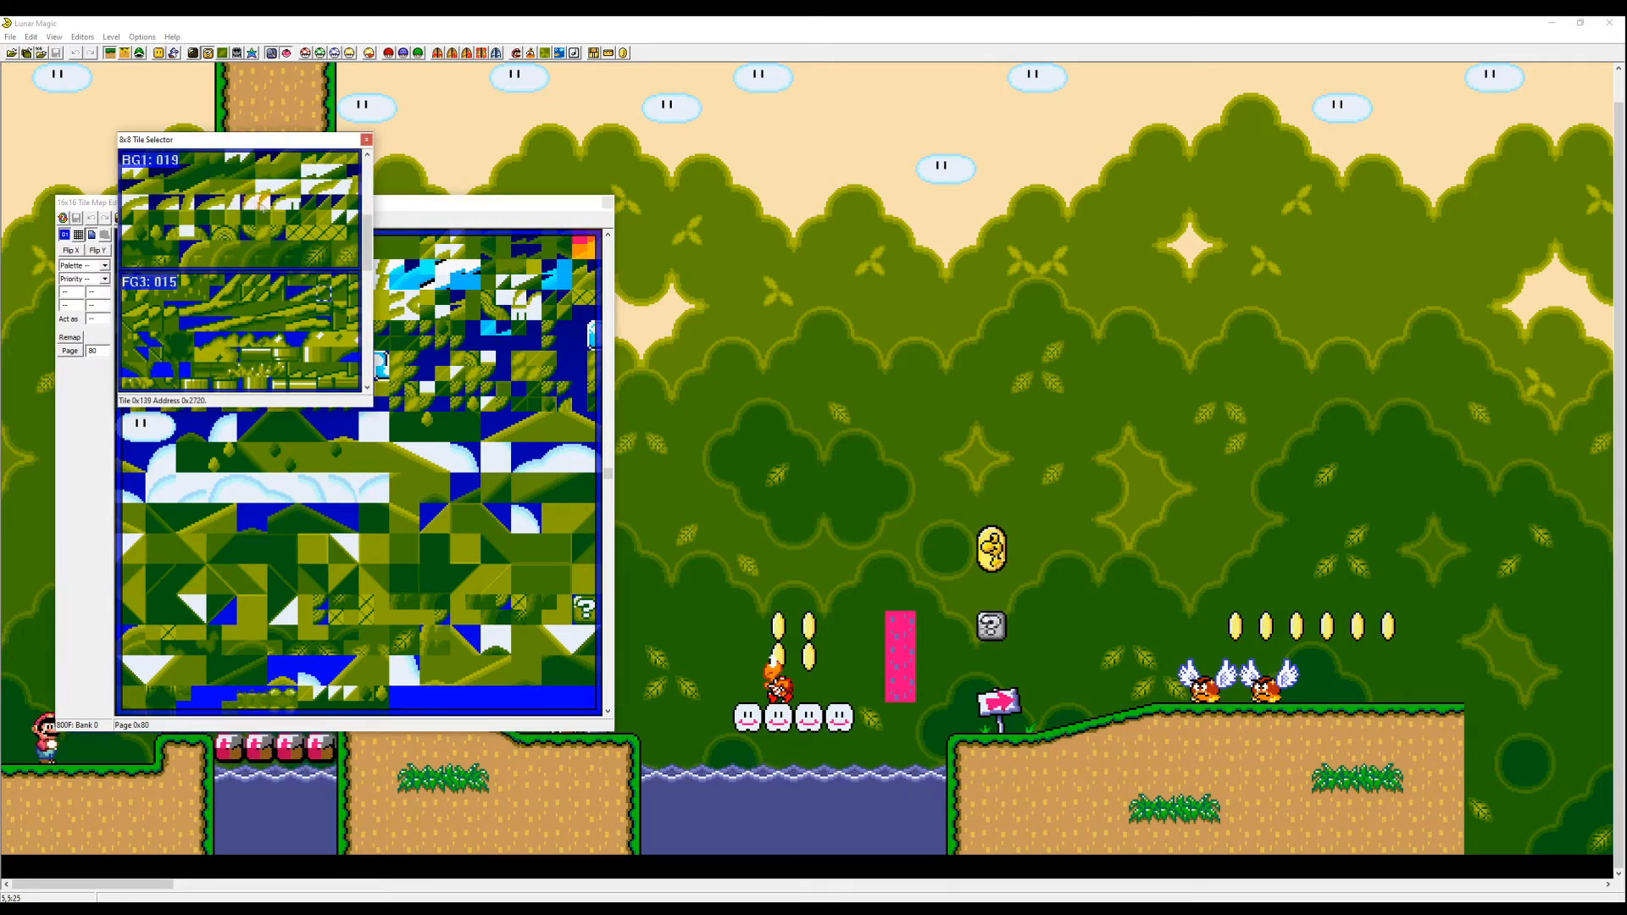
left_click_drag(353, 262, 126, 158)
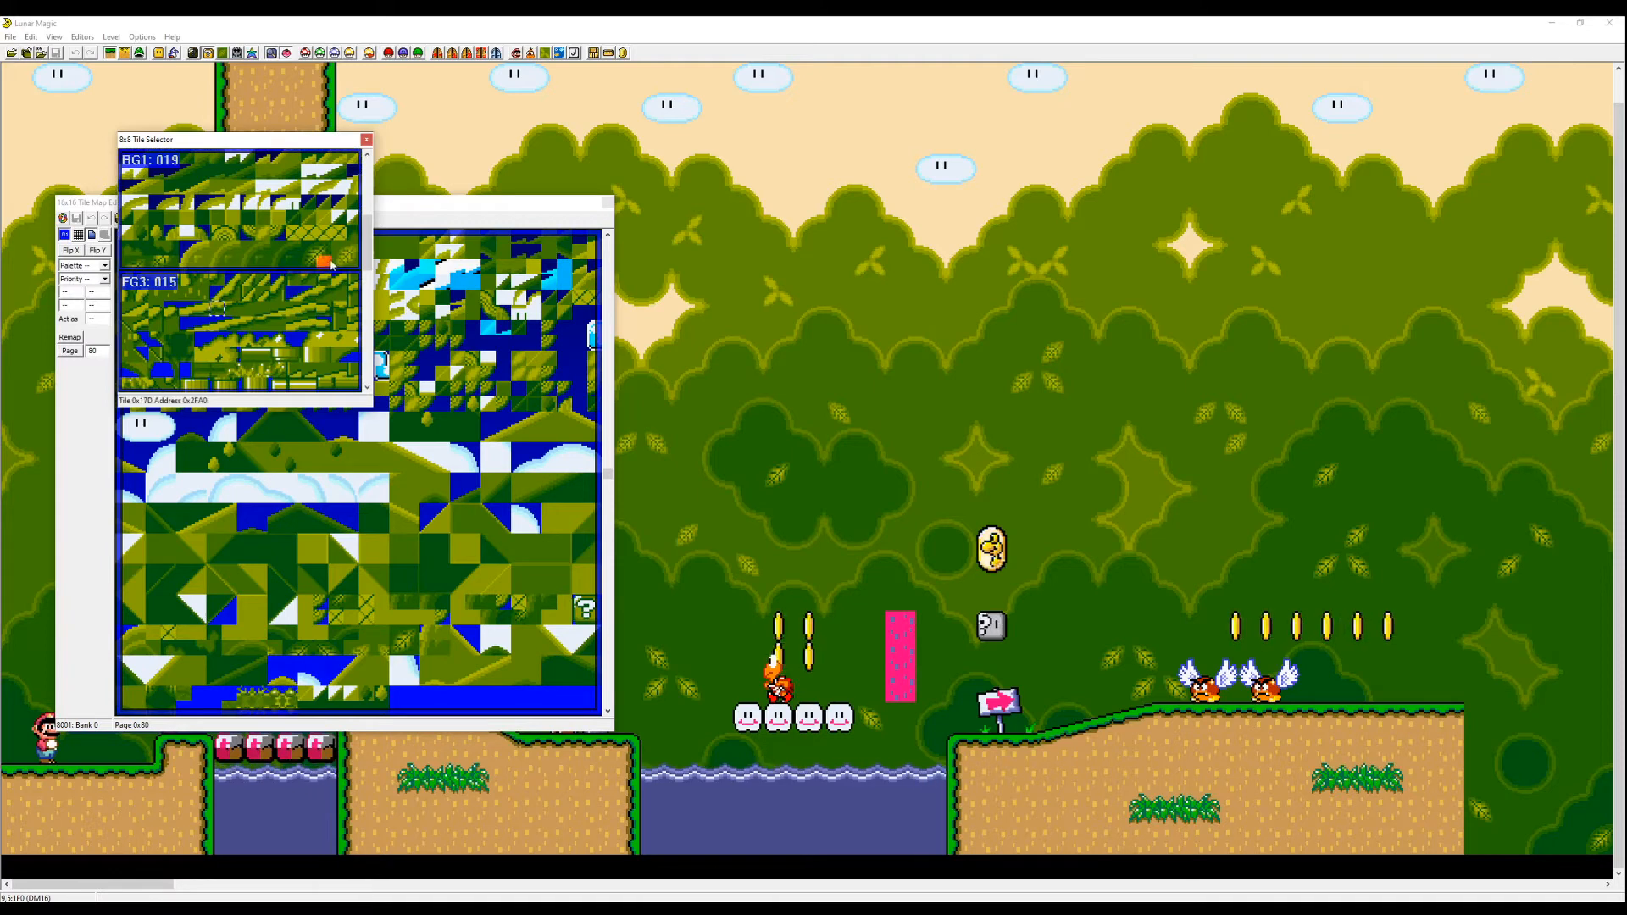
left_click_drag(354, 266, 125, 159)
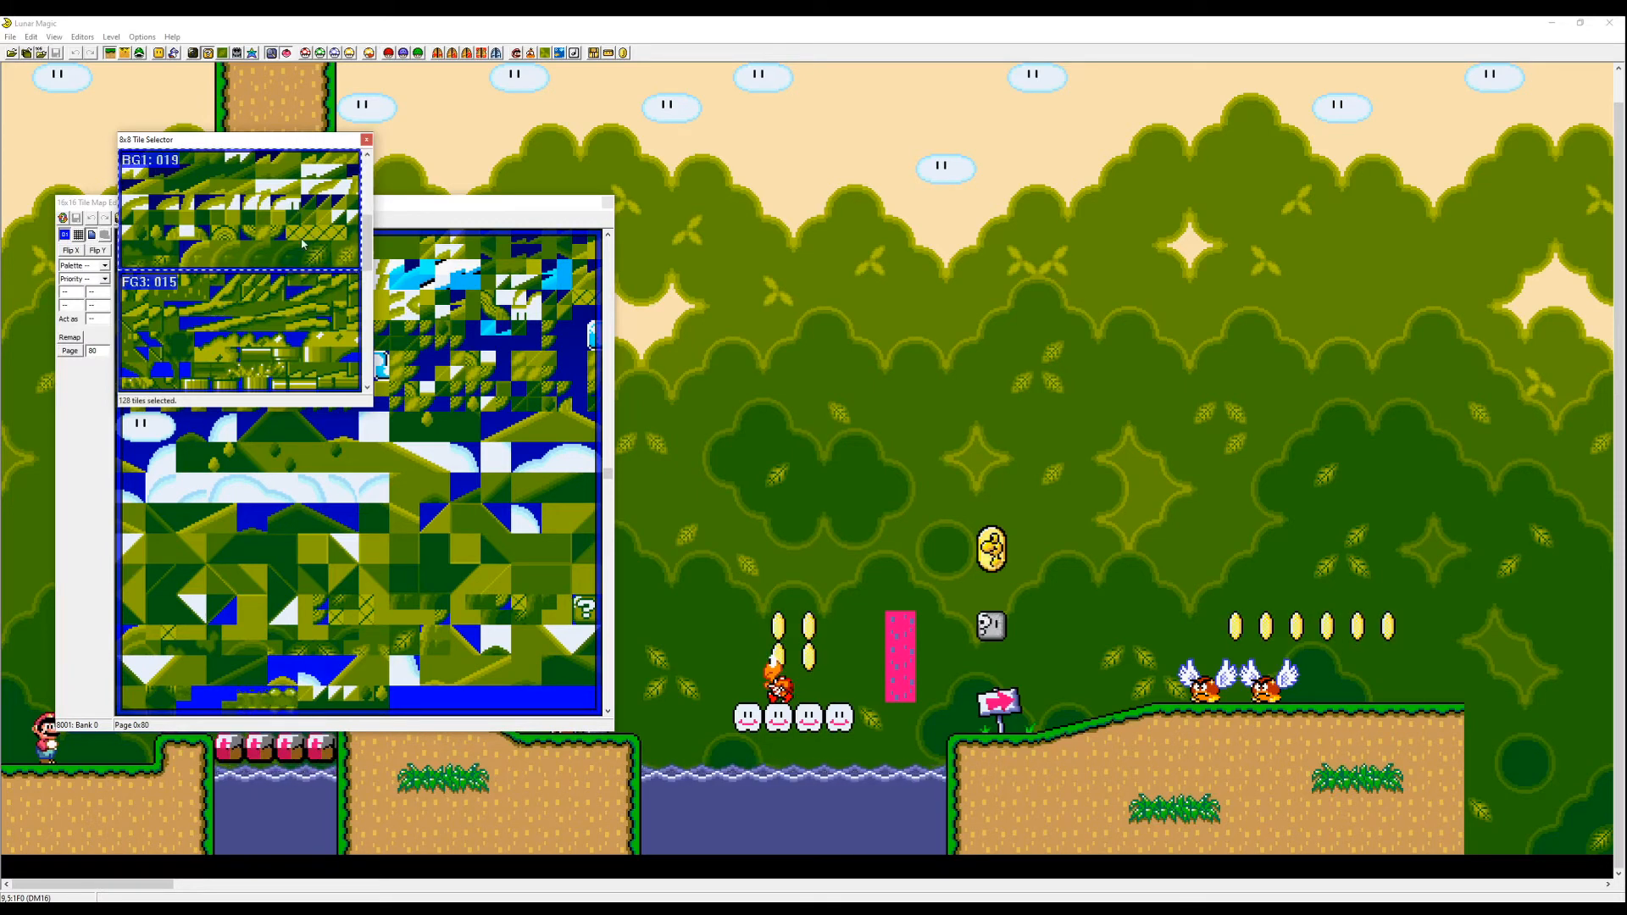
left_click(566, 469)
left_click(278, 449)
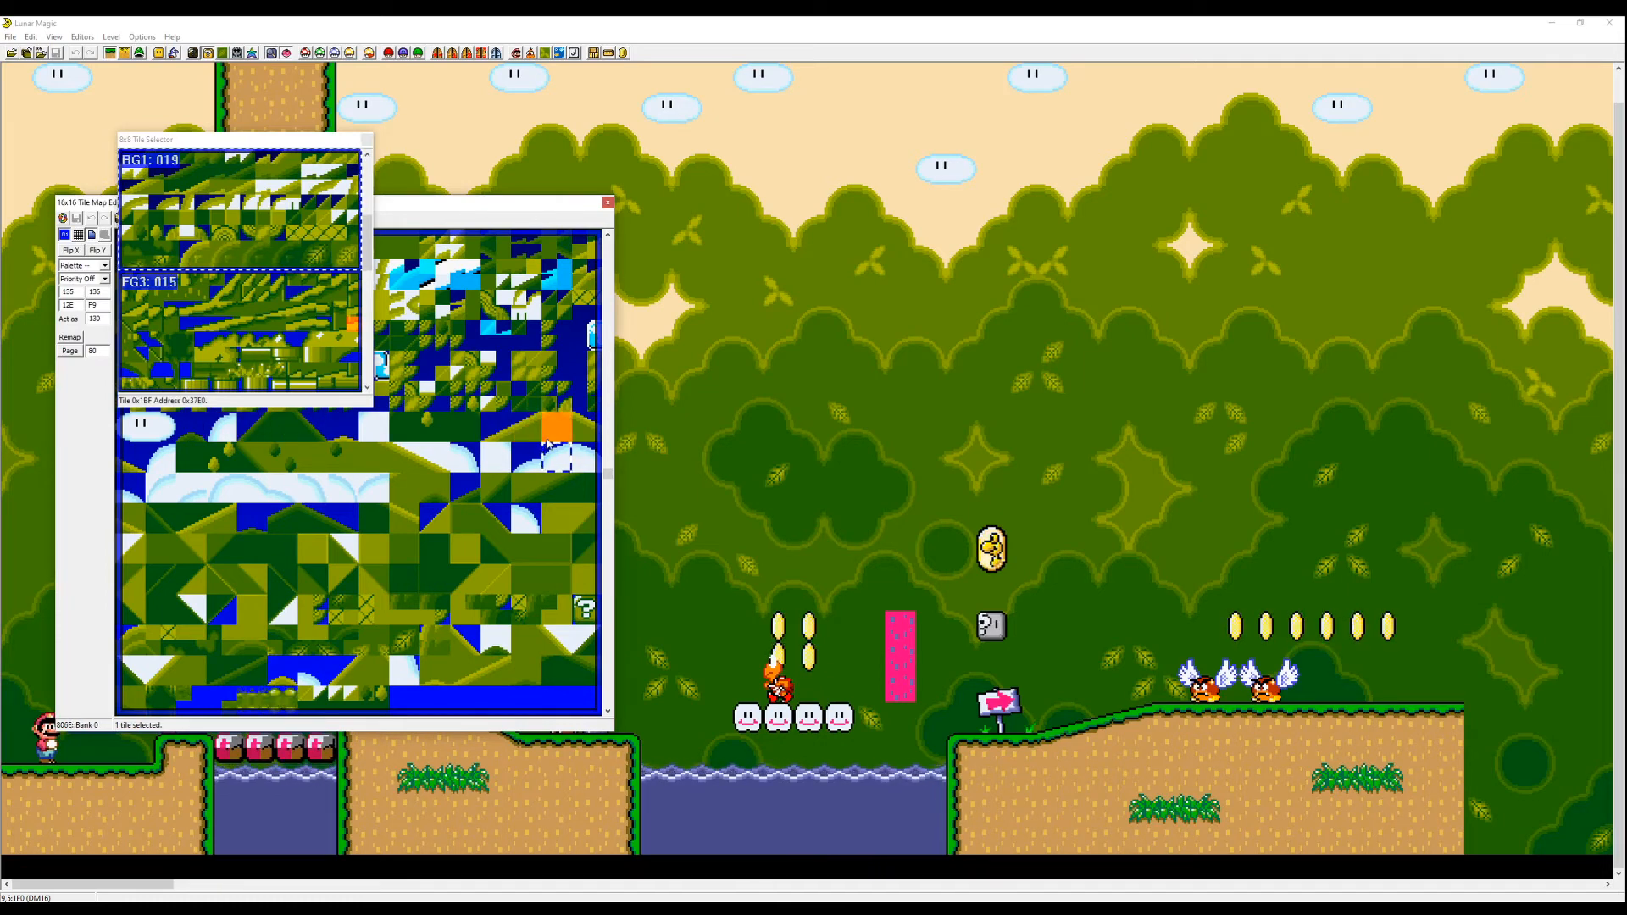
left_click(331, 352)
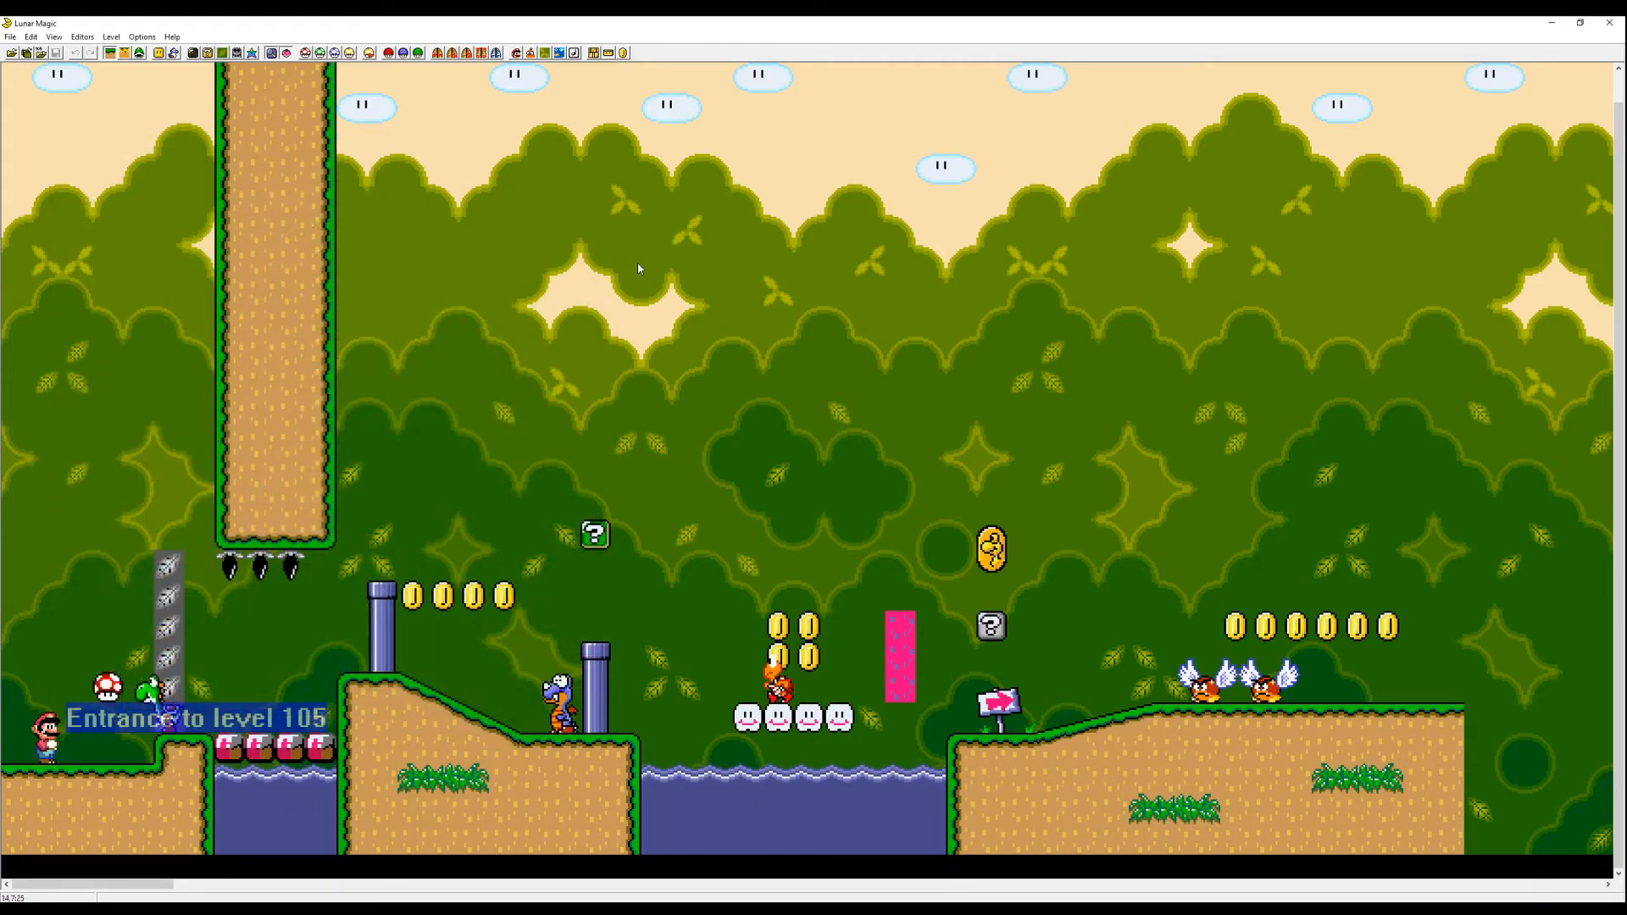
- Browse to level 102 to view its background, then return to level 105
key("Page_Up")
key("Page_Up")
key("Page_Down")
key("Page_Down")
key("Page_Down")
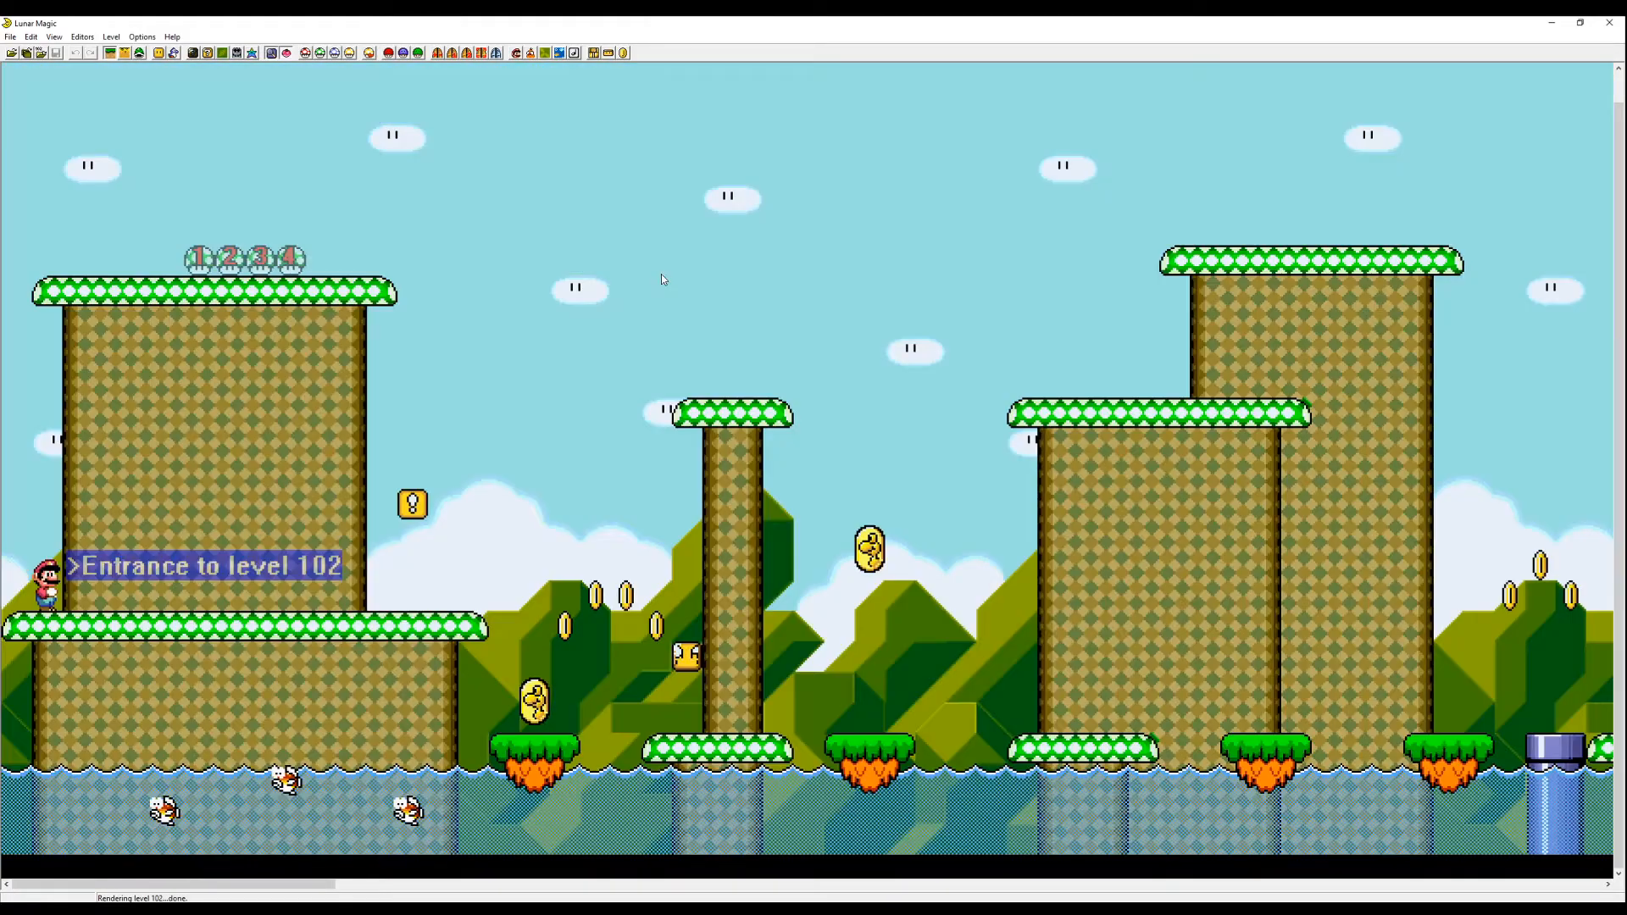
key("Page_Up")
key("Page_Up")
key("Page_Up")
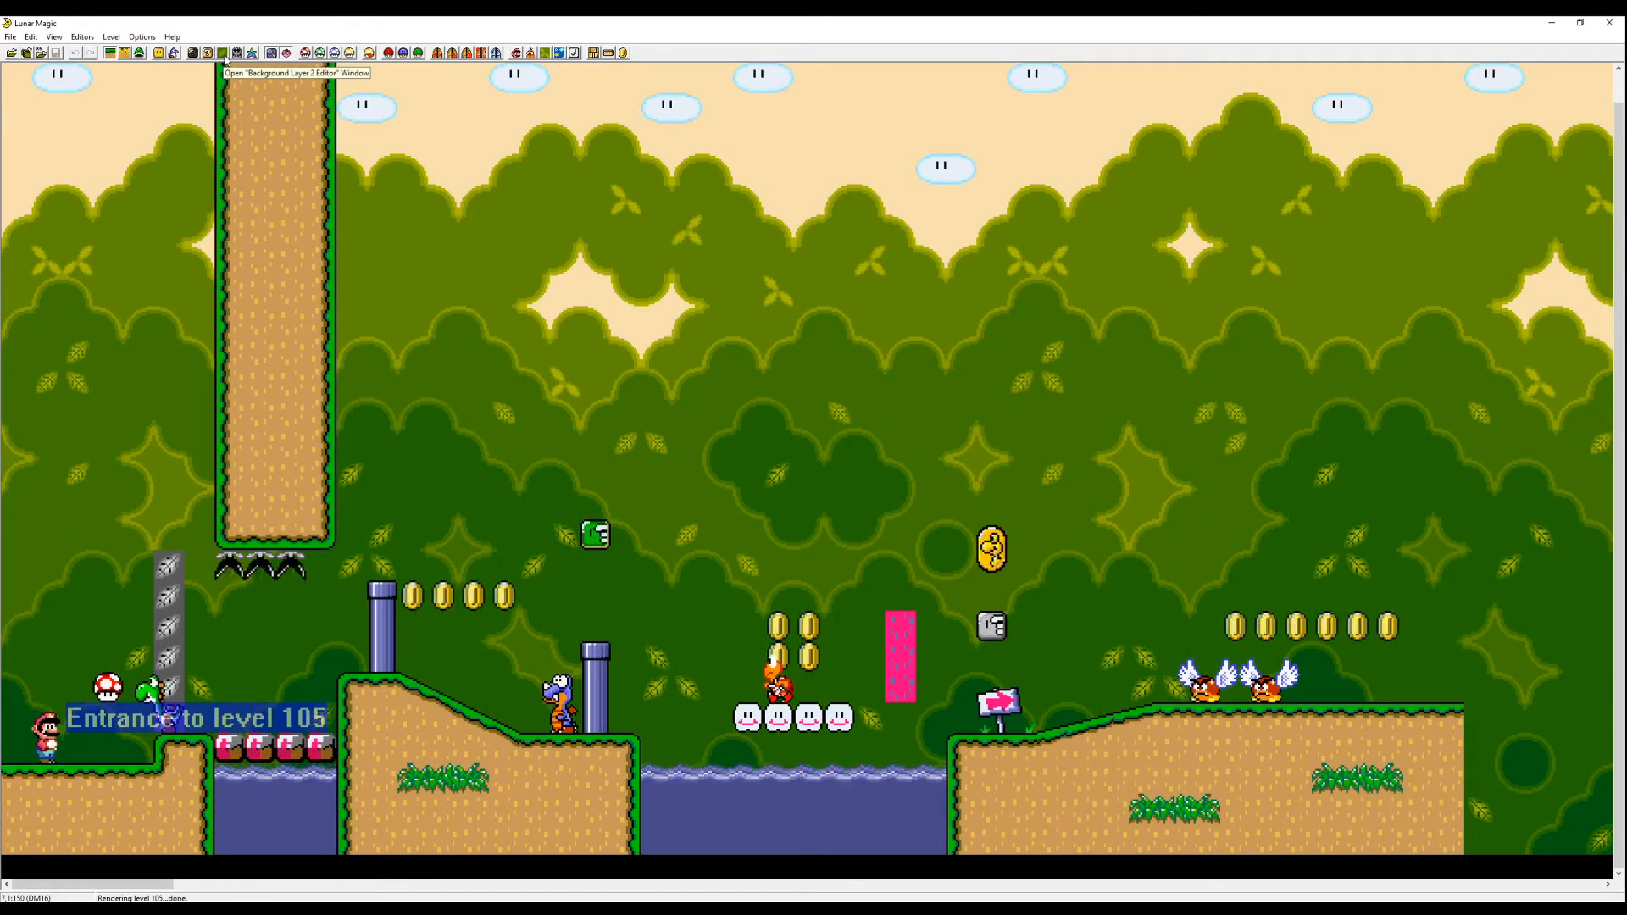
- Copy the background image from level 102 into level 105's Layer 2 background
left_click(224, 57)
left_click_drag(437, 337, 620, 149)
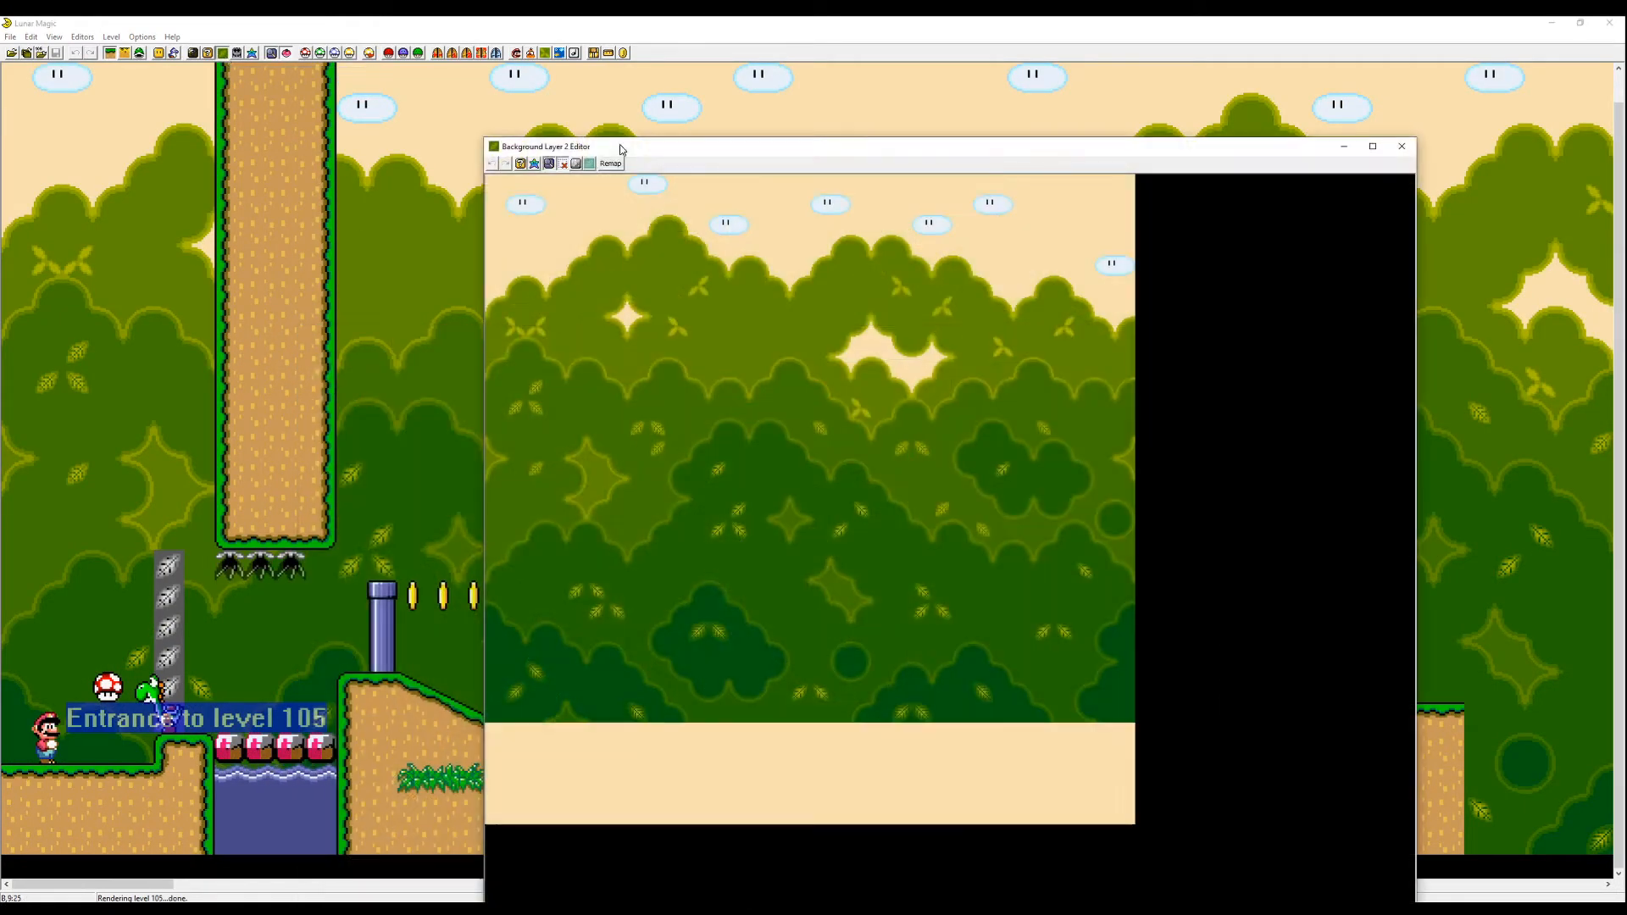
left_click(588, 165)
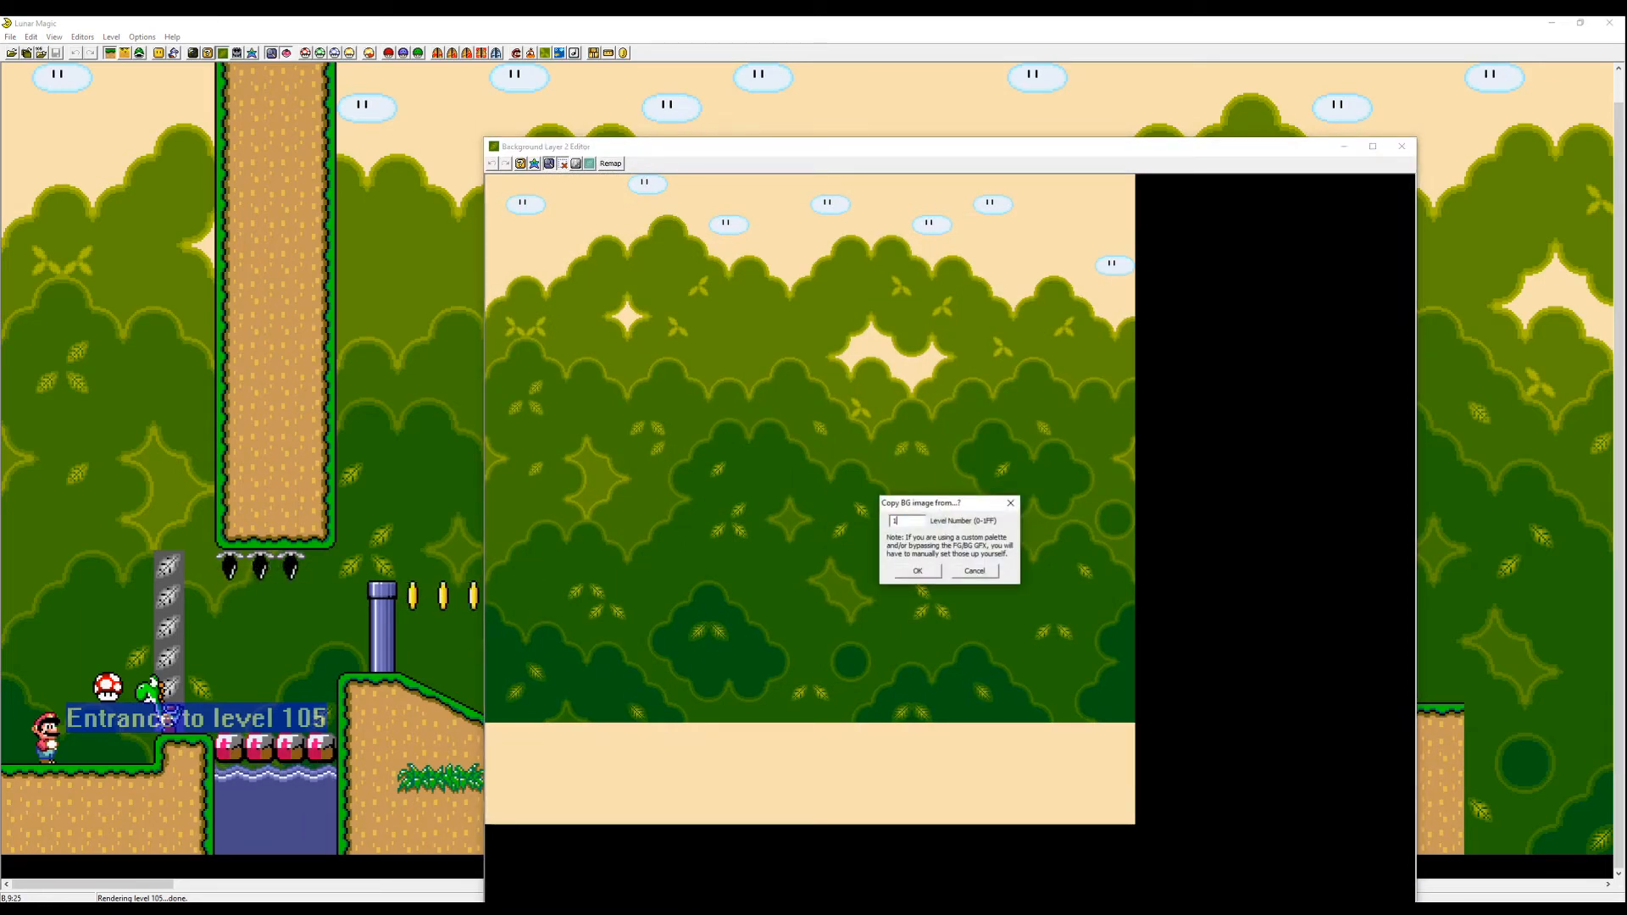
type("102")
key("Return")
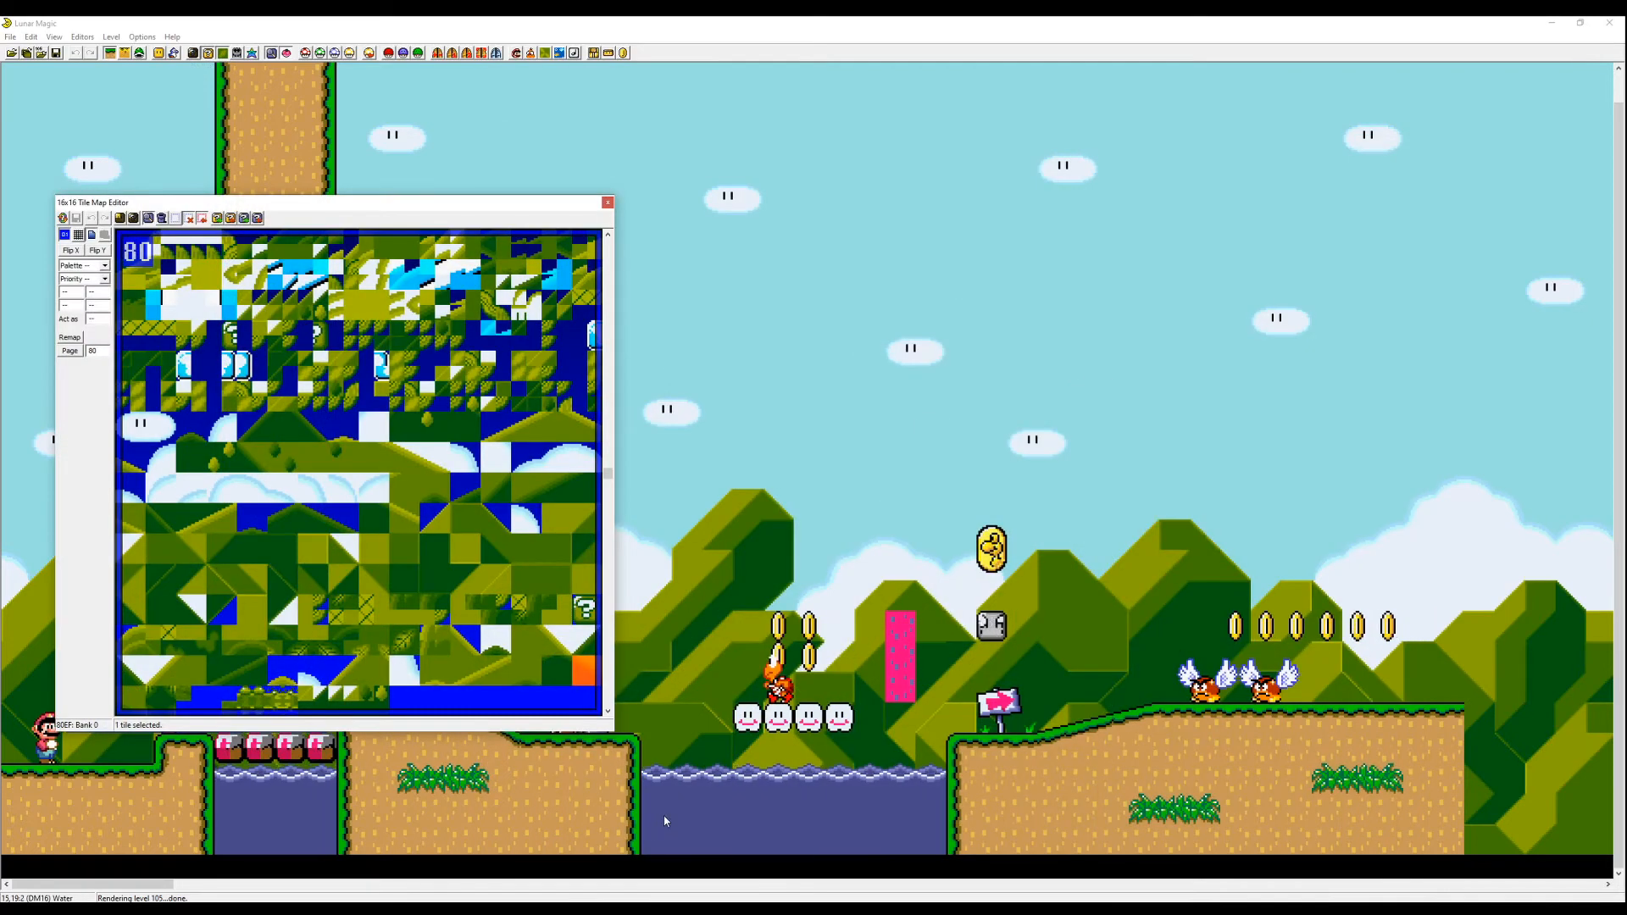
- Build a leafy tree canopy across the top of the background by pasting canopy tiles from Map16 page 81
left_click(223, 52)
left_click_drag(617, 150, 846, 90)
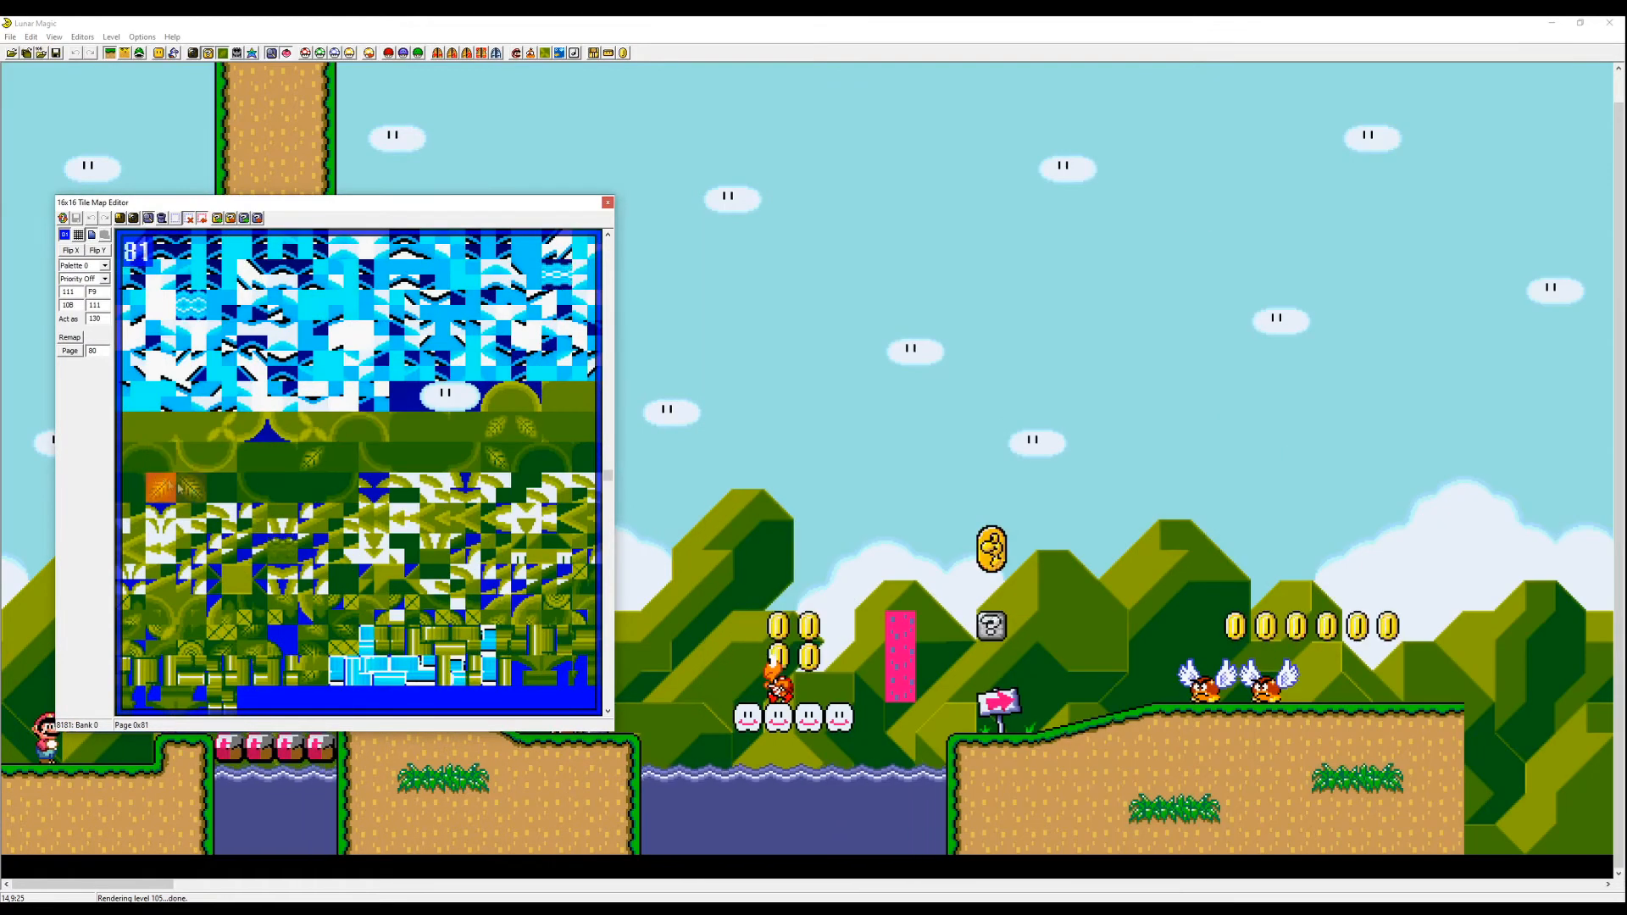
scroll(527, 475, "up", 1)
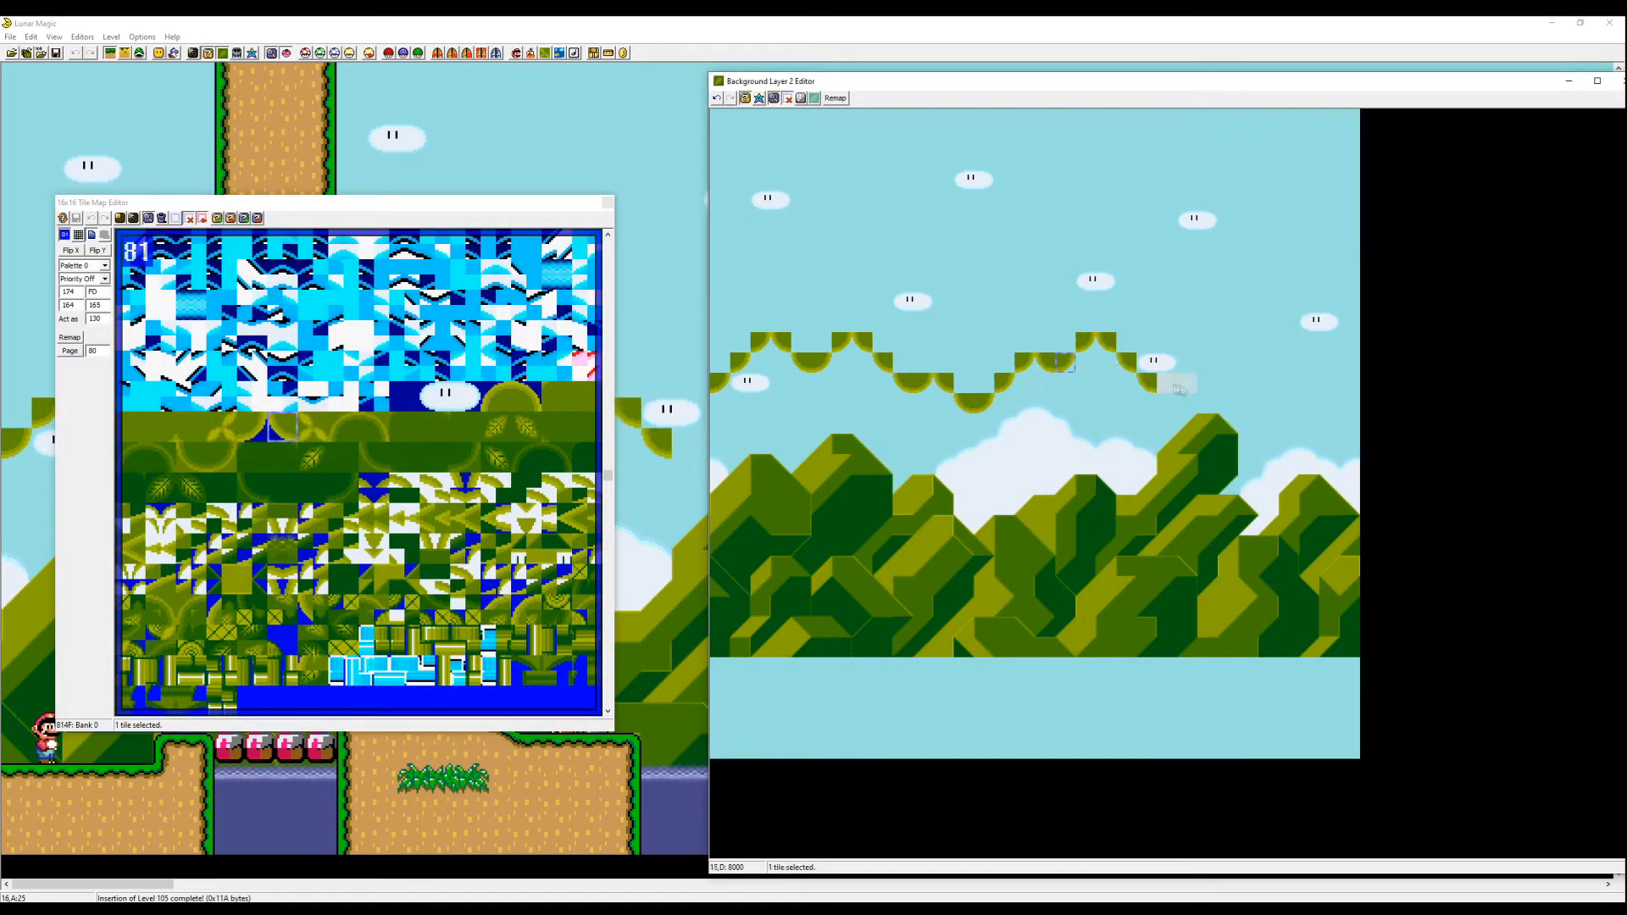
right_click(1349, 382)
left_click(130, 427)
right_click(883, 342)
right_click(1127, 342)
right_click(1249, 301)
right_click(741, 342)
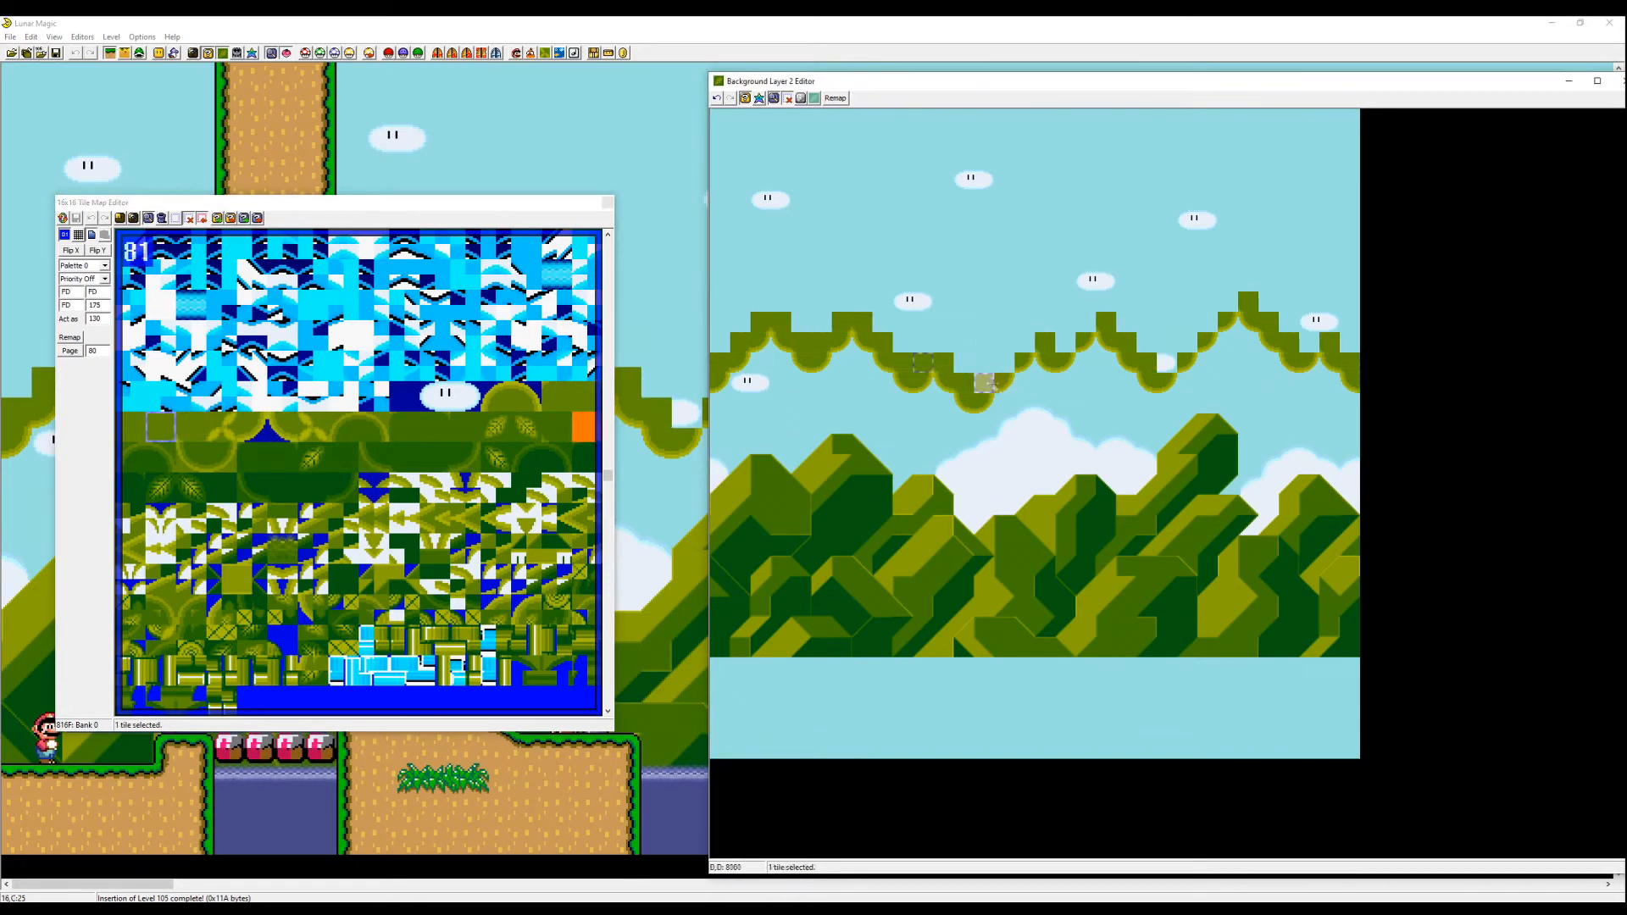
right_click(1188, 342)
right_click(723, 123)
right_click(720, 159)
left_click_drag(721, 119, 741, 301)
right_click(761, 119)
right_click(883, 119)
right_click(1026, 119)
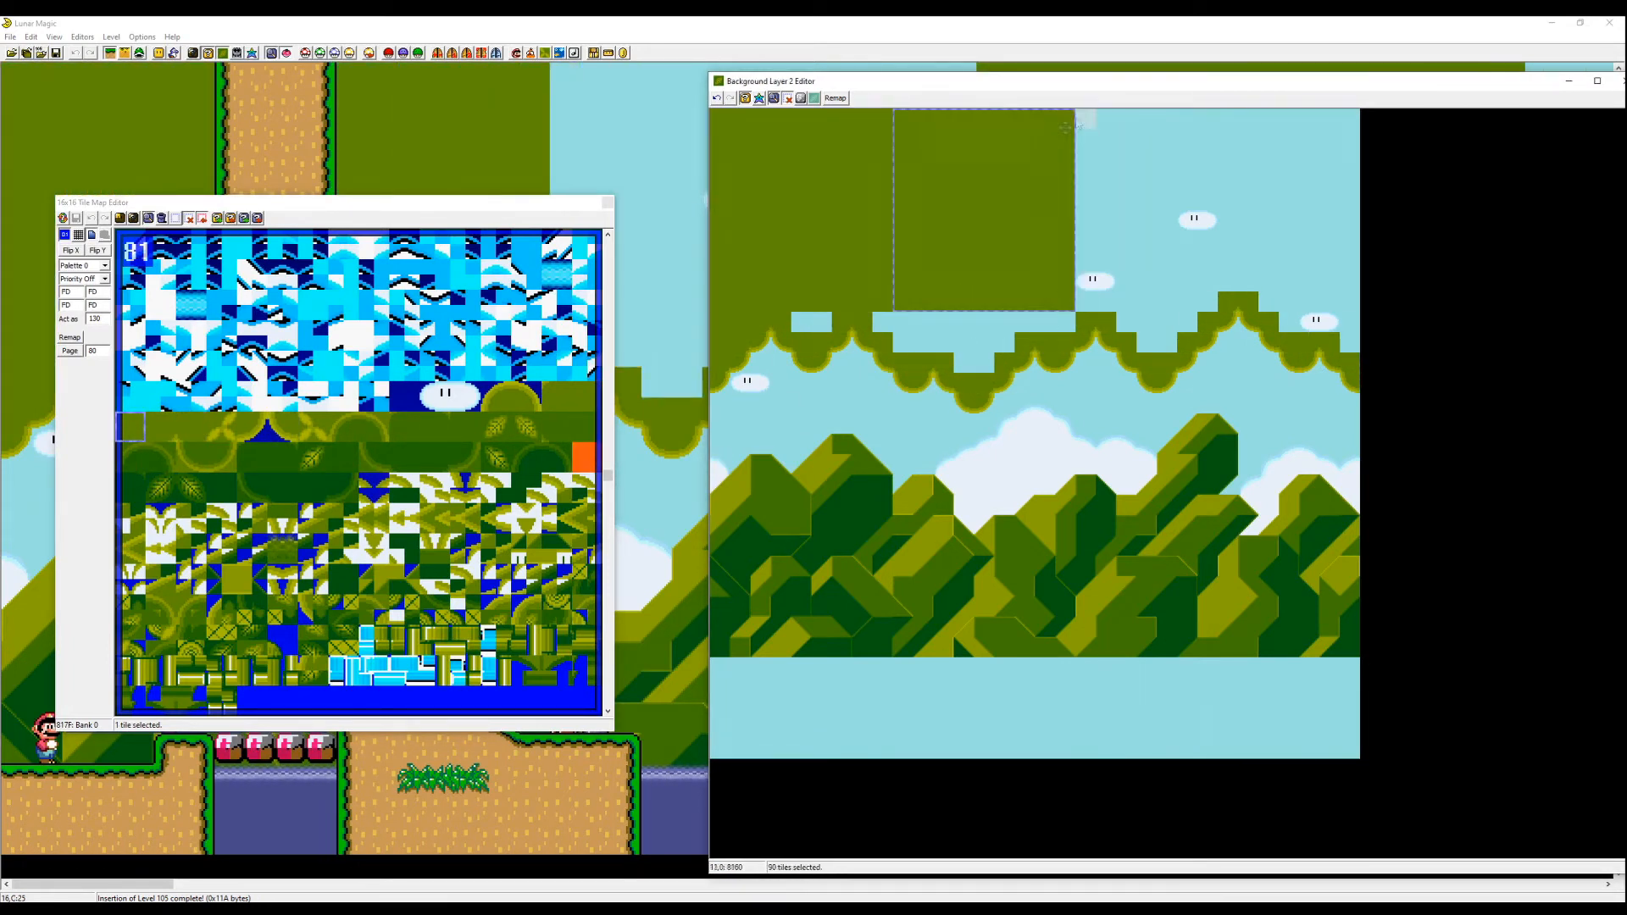
right_click(1086, 118)
right_click(812, 322)
right_click(944, 343)
right_click(964, 322)
right_click(964, 343)
right_click(984, 363)
right_click(1065, 322)
right_click(1127, 322)
right_click(1167, 343)
right_click(1289, 322)
right_click(1350, 343)
right_click(720, 281)
right_click(1349, 281)
right_click(720, 262)
- Round off the canopy's bumpy edges with curved canopy tiles from page 81
left_click(557, 428)
right_click(740, 241)
right_click(761, 220)
right_click(802, 221)
right_click(822, 200)
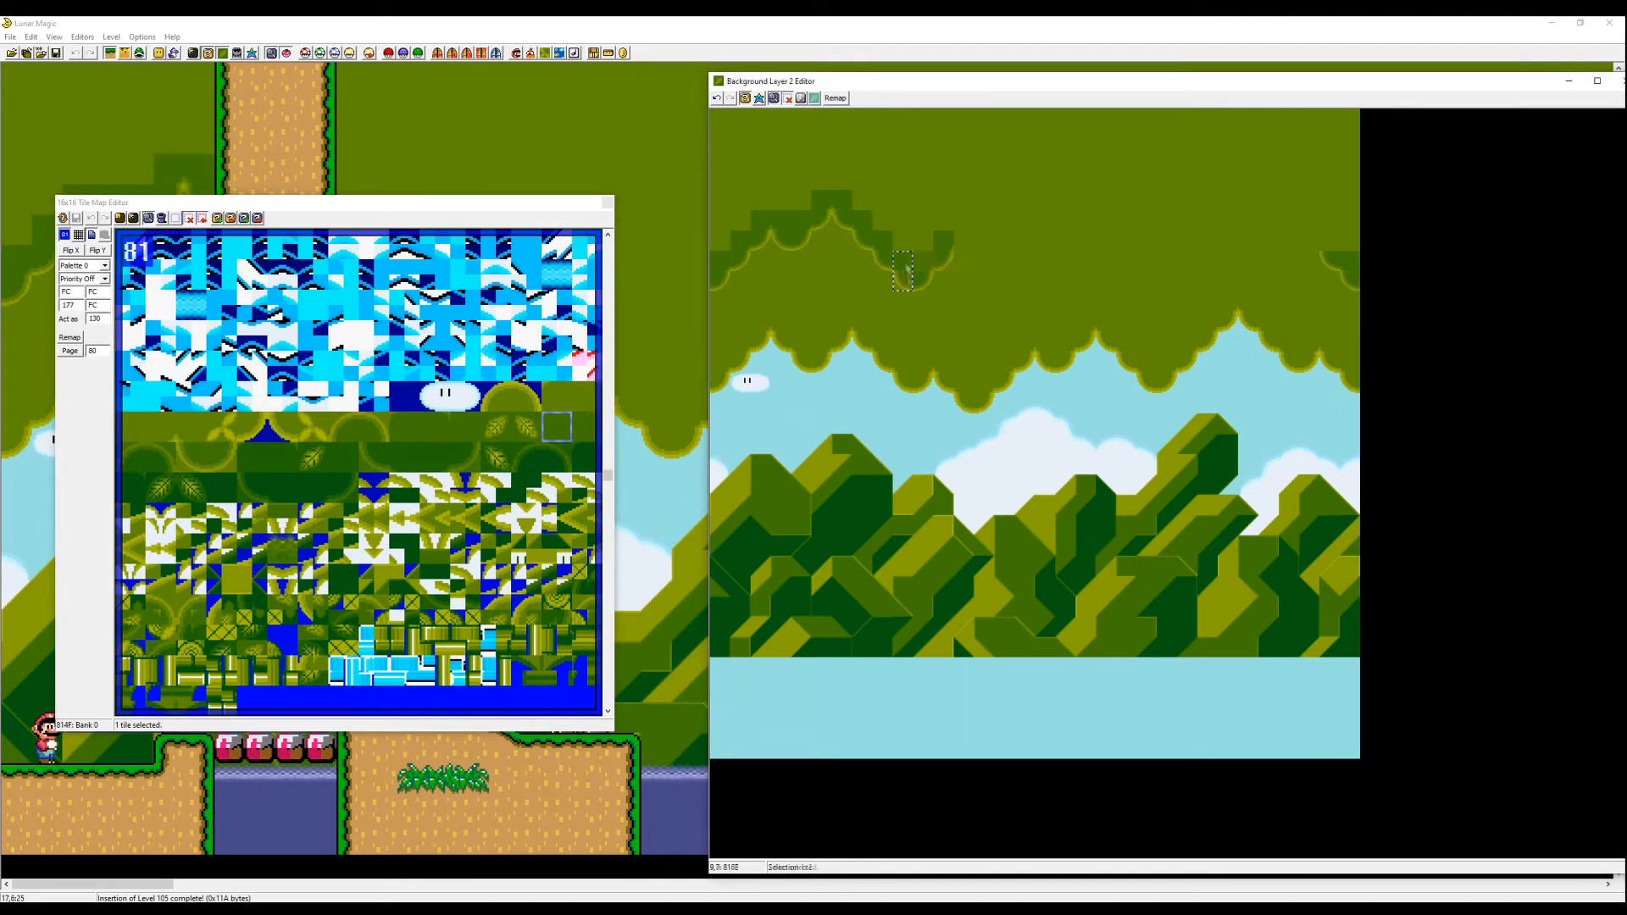
right_click(964, 261)
right_click(984, 241)
right_click(1004, 221)
right_click(1024, 200)
right_click(1106, 200)
right_click(1147, 220)
right_click(1187, 261)
right_click(1228, 241)
- Fill the remaining canopy gaps with solid leafy tiles from page 81
left_click(465, 427)
right_click(720, 119)
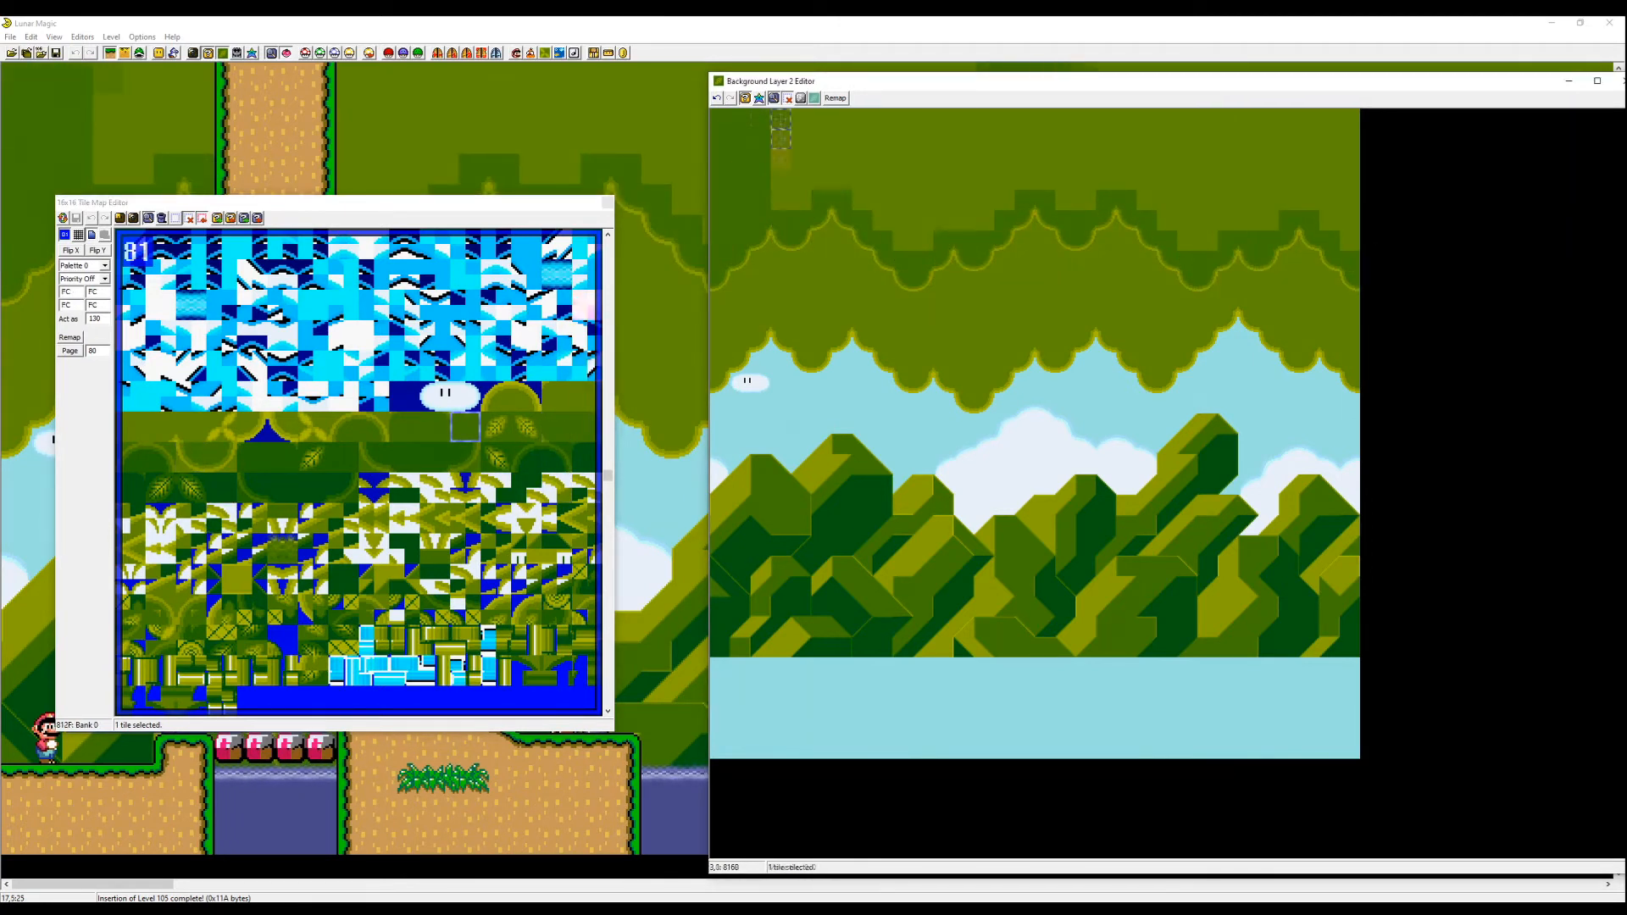
right_click(781, 119)
right_click(822, 119)
right_click(883, 119)
right_click(1147, 200)
right_click(882, 220)
right_click(1066, 200)
right_click(1208, 220)
right_click(1248, 221)
right_click(1187, 241)
right_click(1329, 220)
right_click(1351, 241)
- Add a leaf tile to the canopy and place three clouds in the sky below it
left_click(882, 322)
left_click(496, 427)
right_click(822, 301)
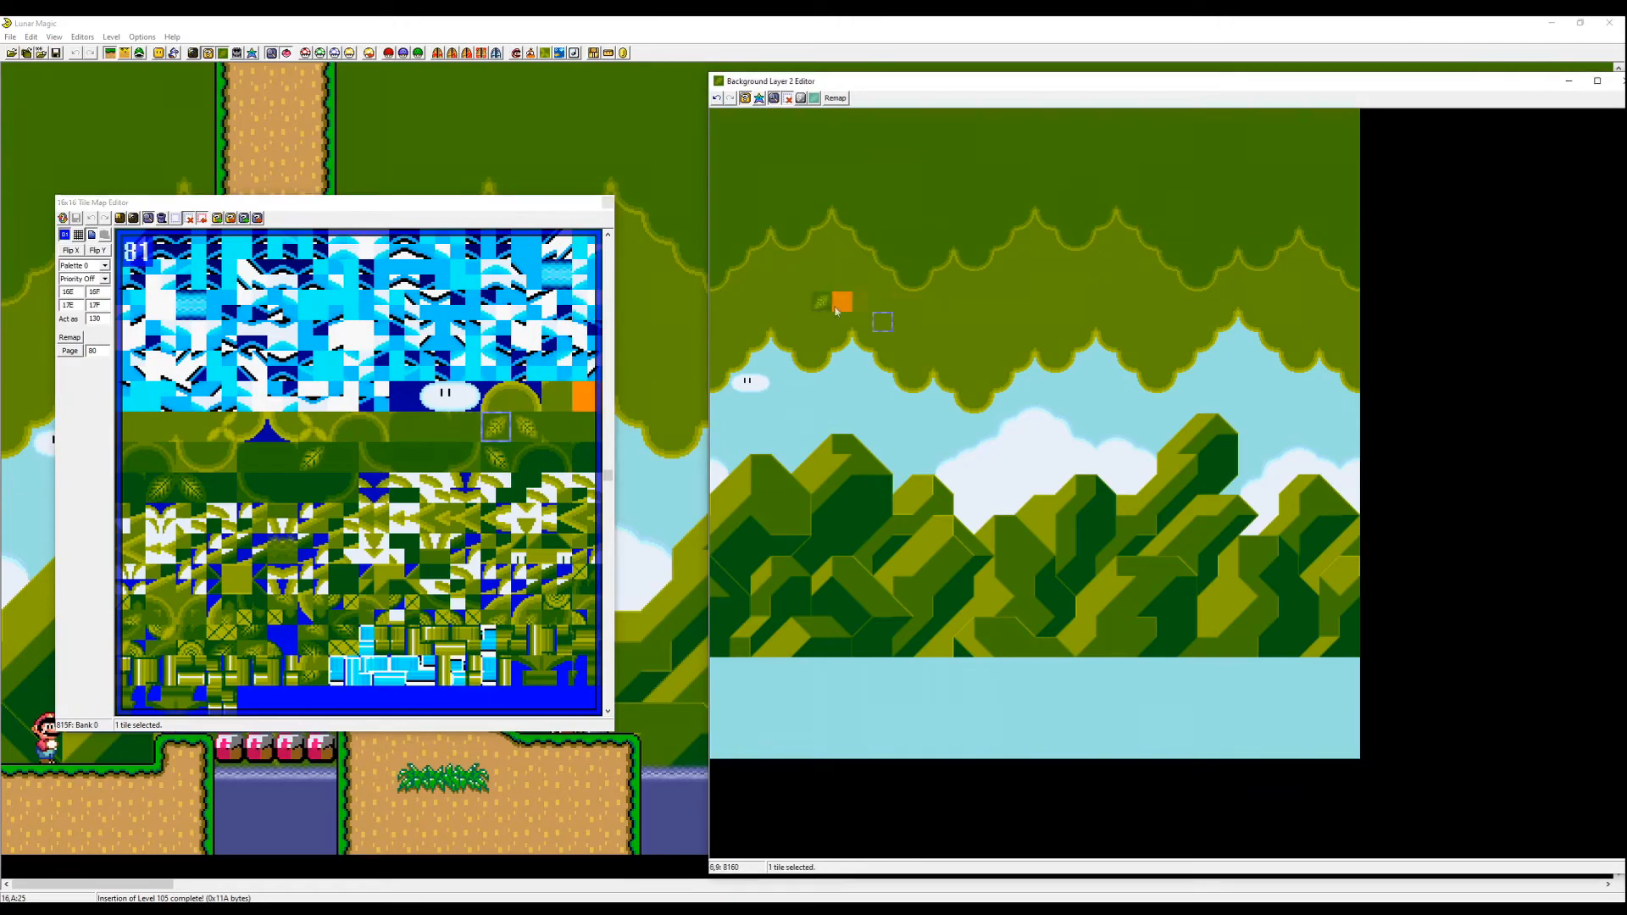
right_click(887, 424)
right_click(1111, 400)
right_click(1293, 425)
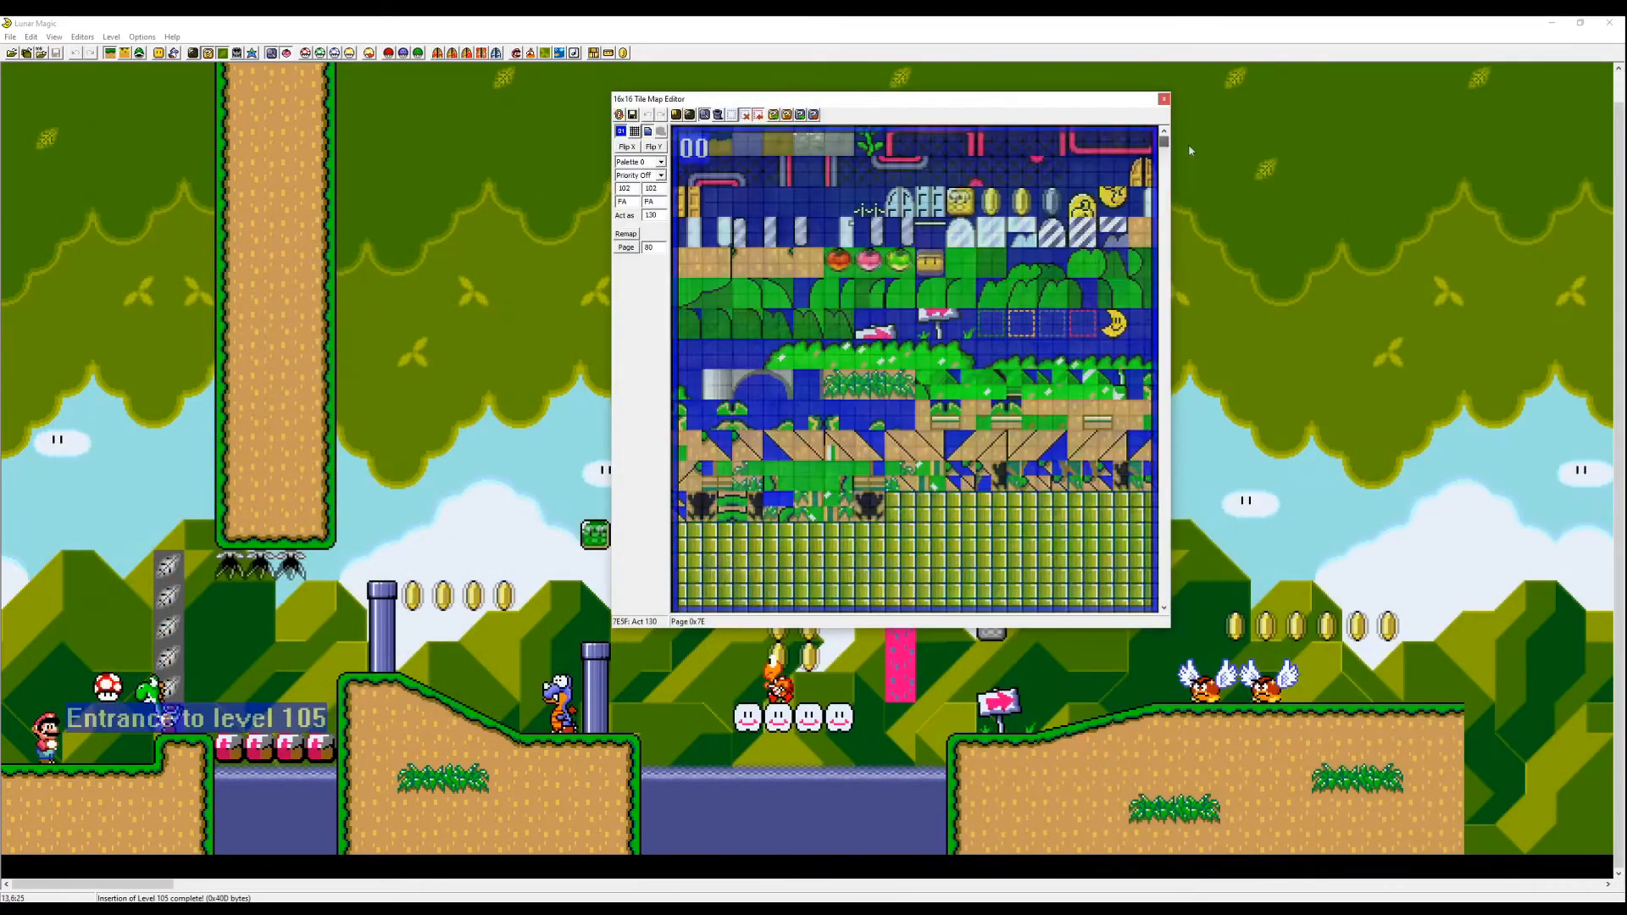
- Reload level 105 and inspect the custom blocks on Map16 page 80
key("Page_Down")
key("Page_Down")
key("Page_Up")
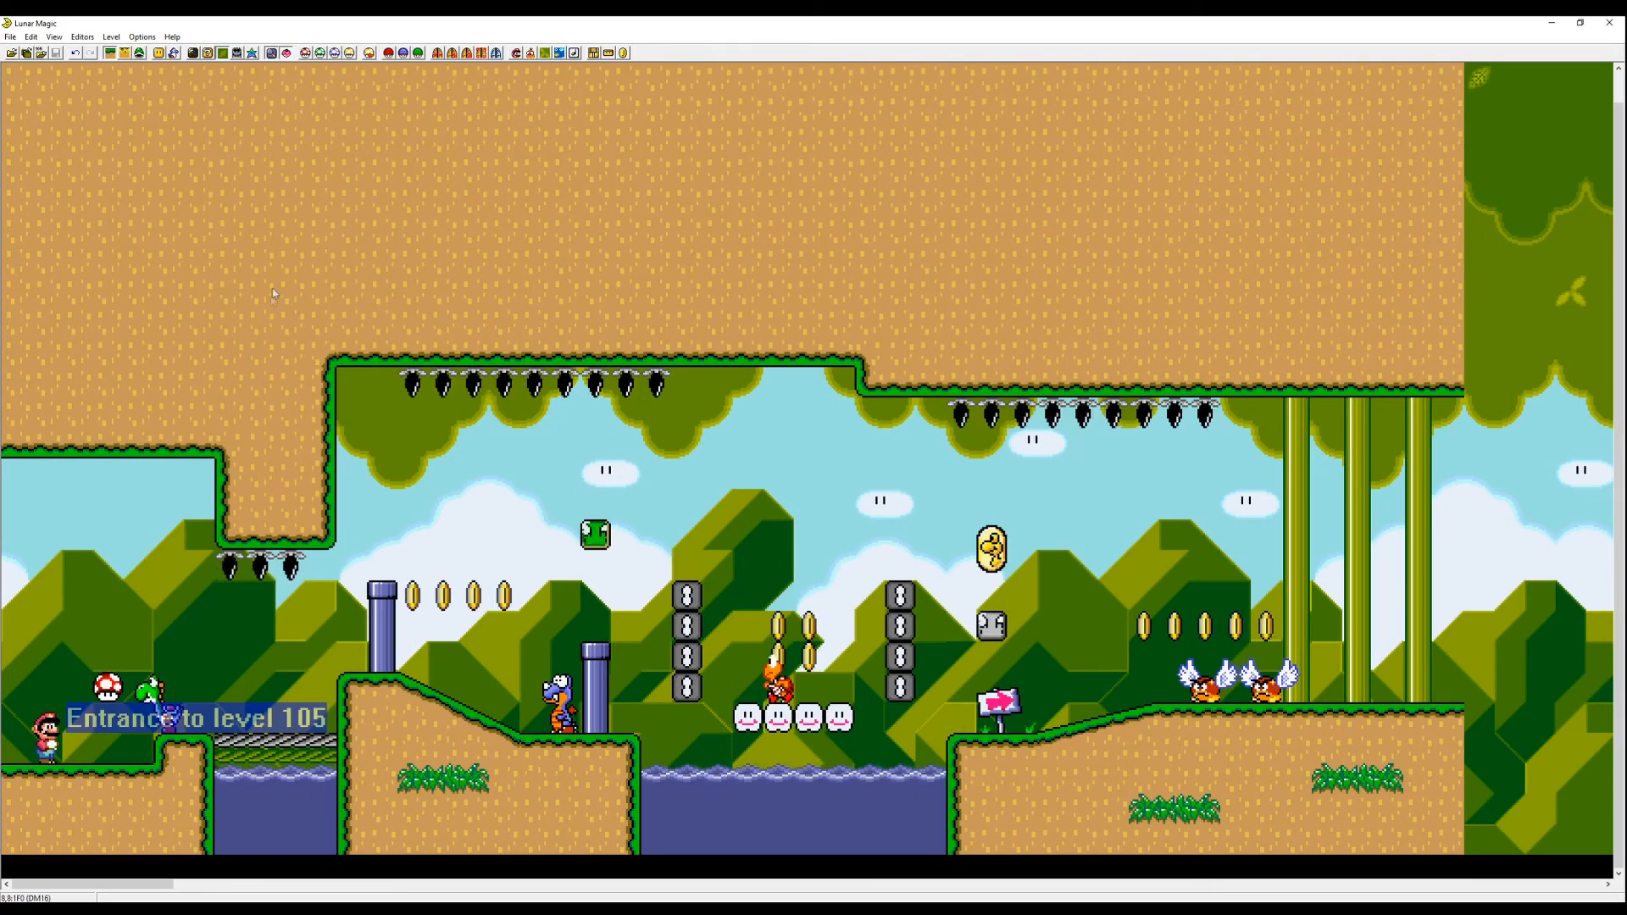
left_click(208, 53)
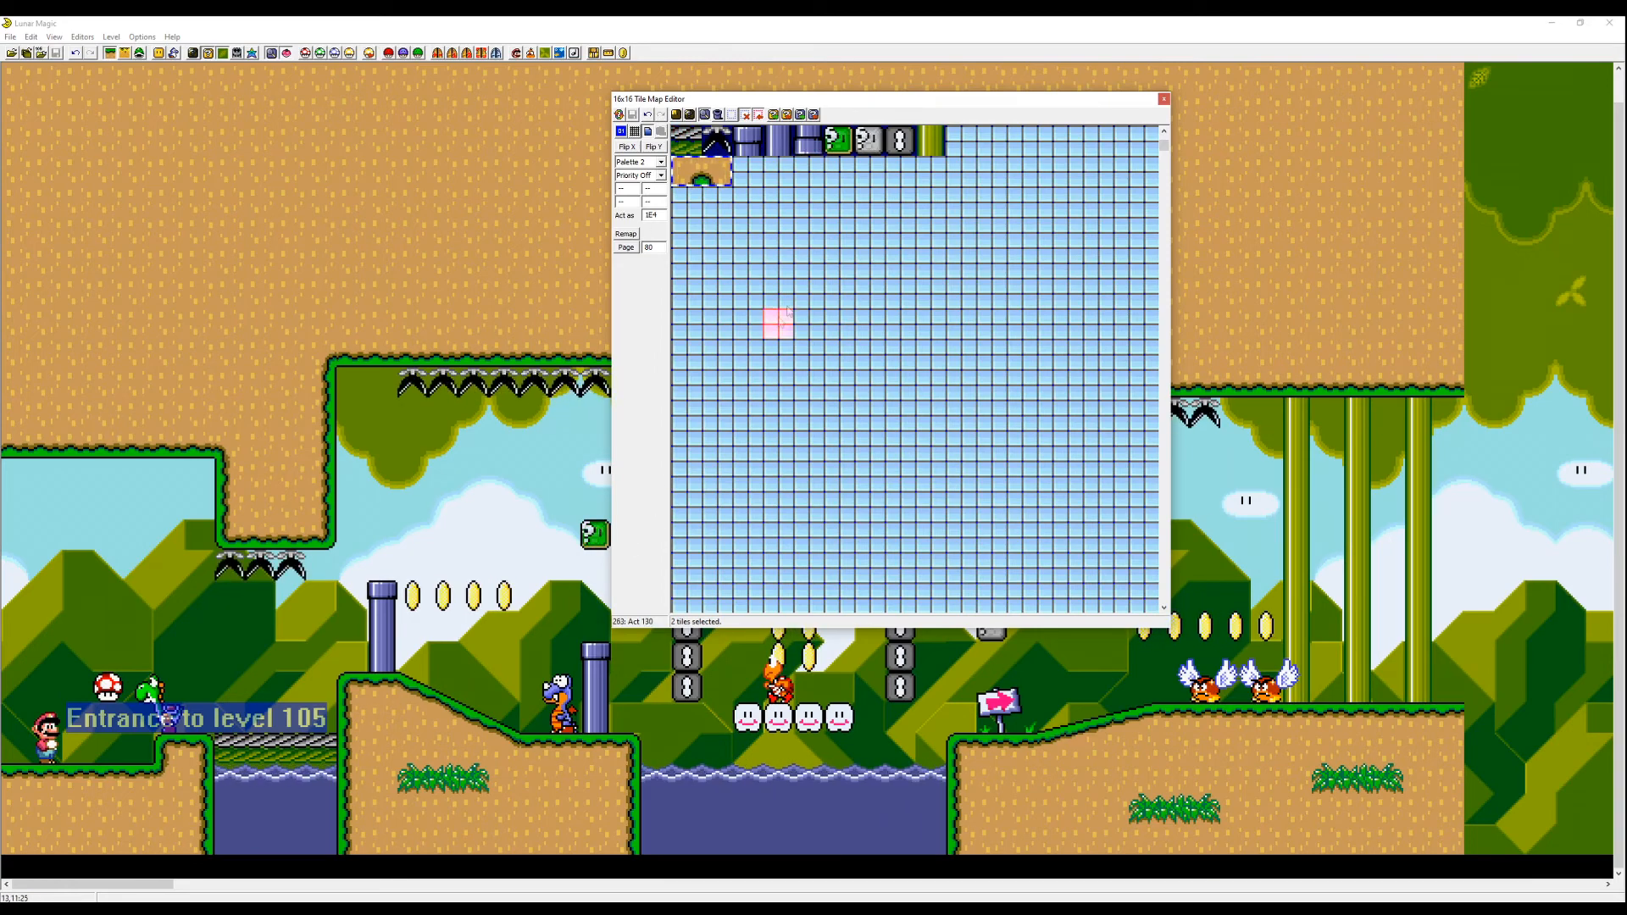
left_click_drag(958, 106, 954, 137)
left_click(892, 172)
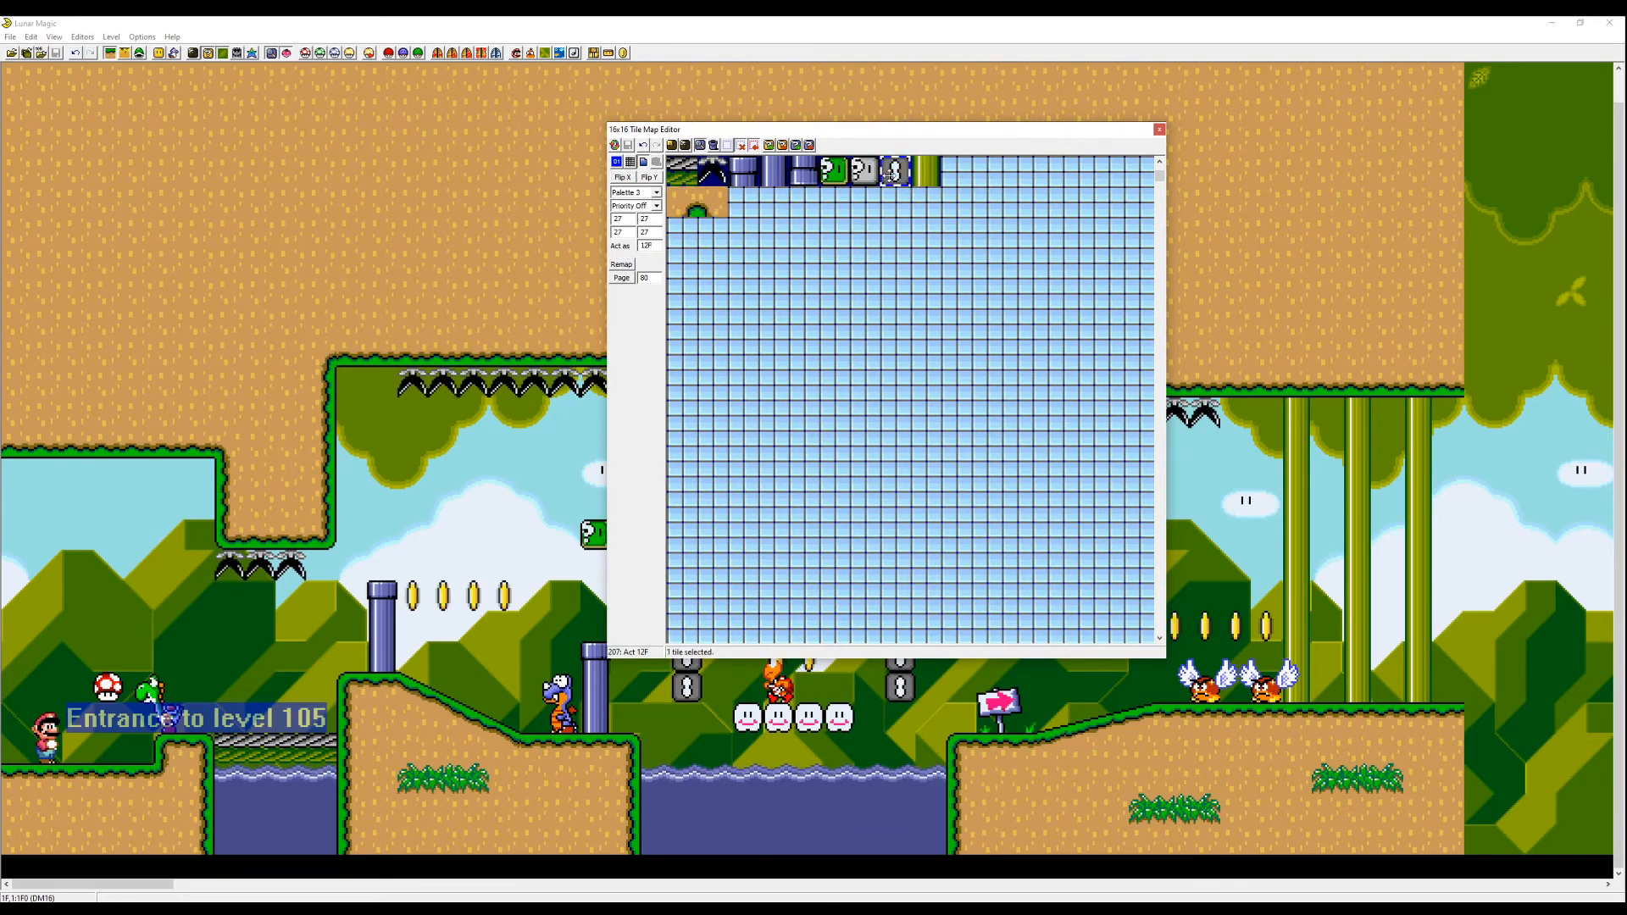
left_click(926, 171)
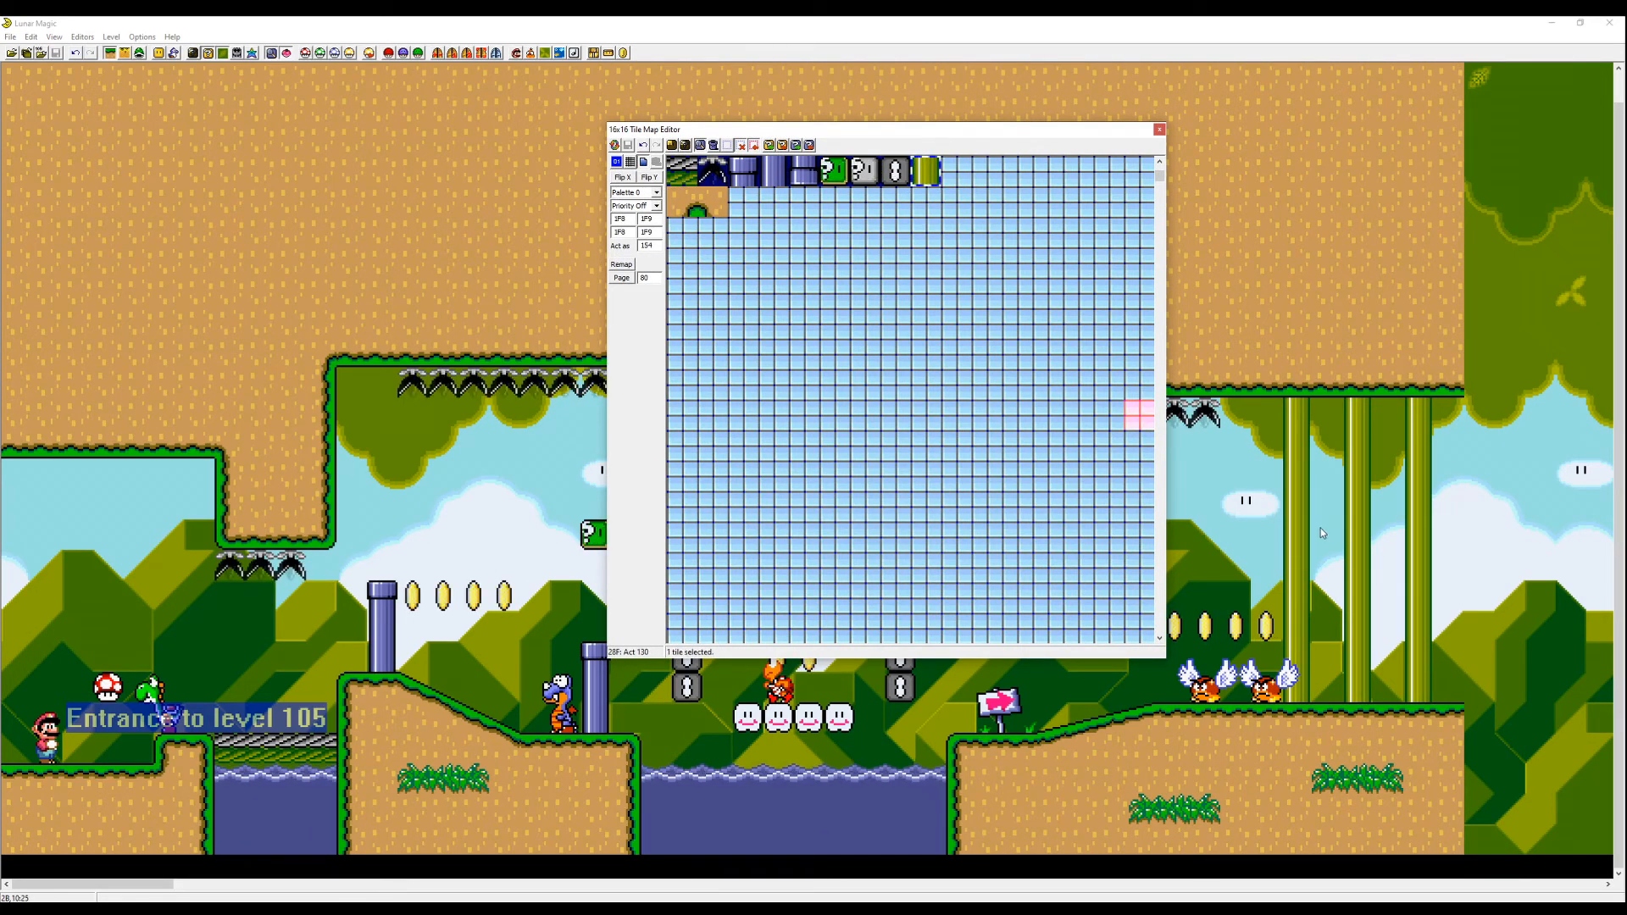
left_click(955, 230)
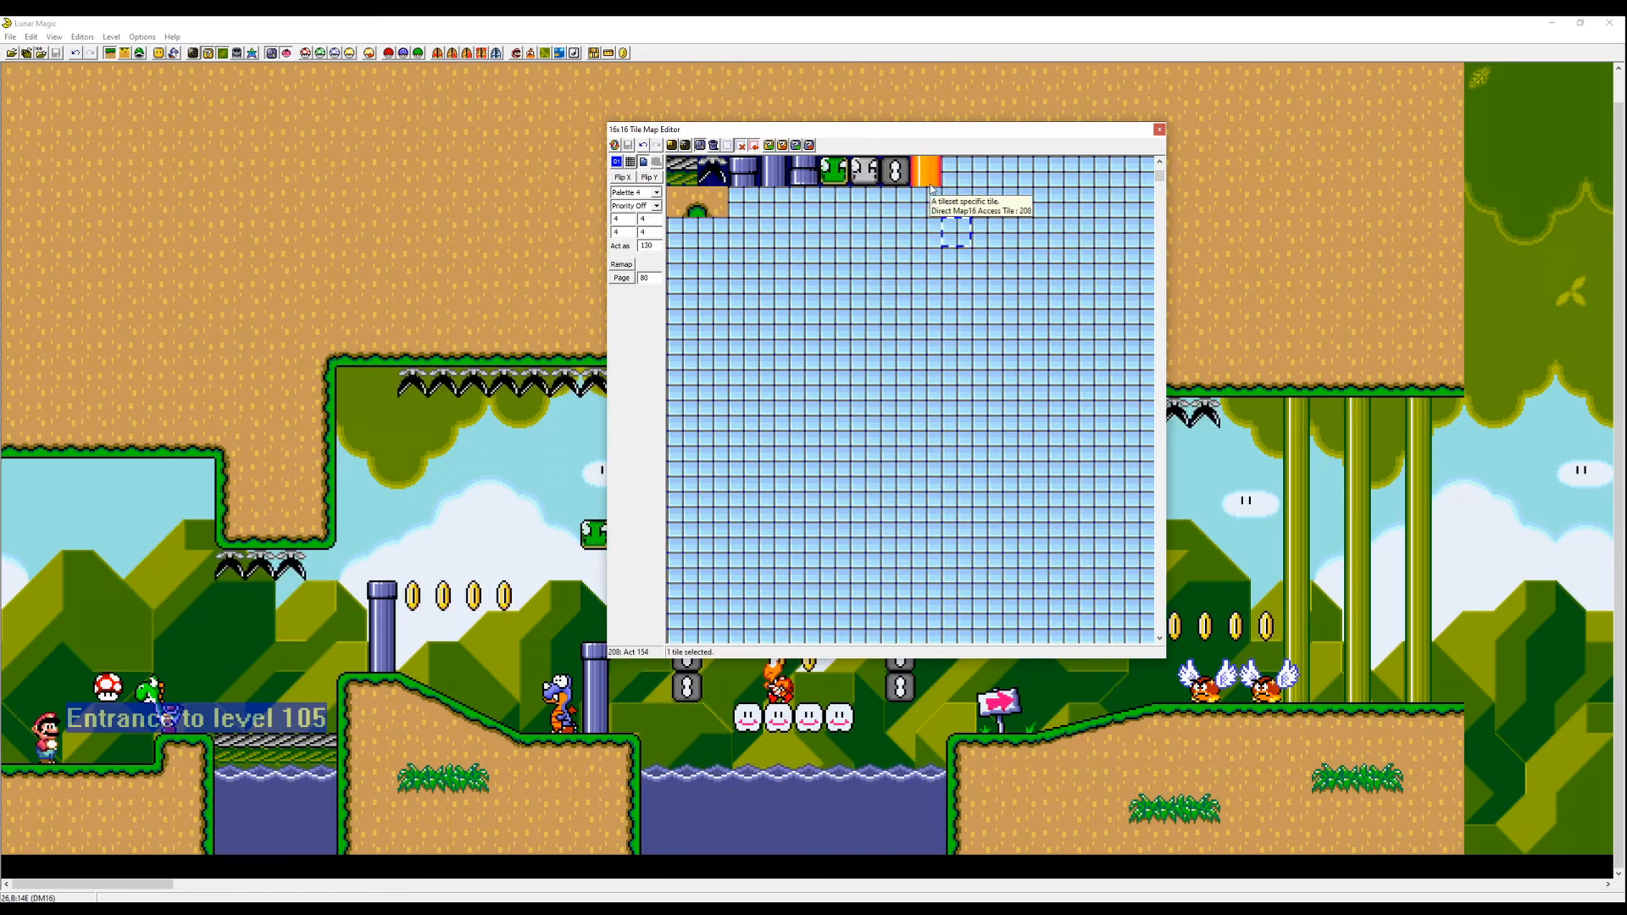
left_click(1160, 130)
- Test-play level 105, riding Yoshi through the section and hitting the custom blocks
key("F4")
key("Right")
key("Right")
key("z")
key("z")
key("Right")
key("z")
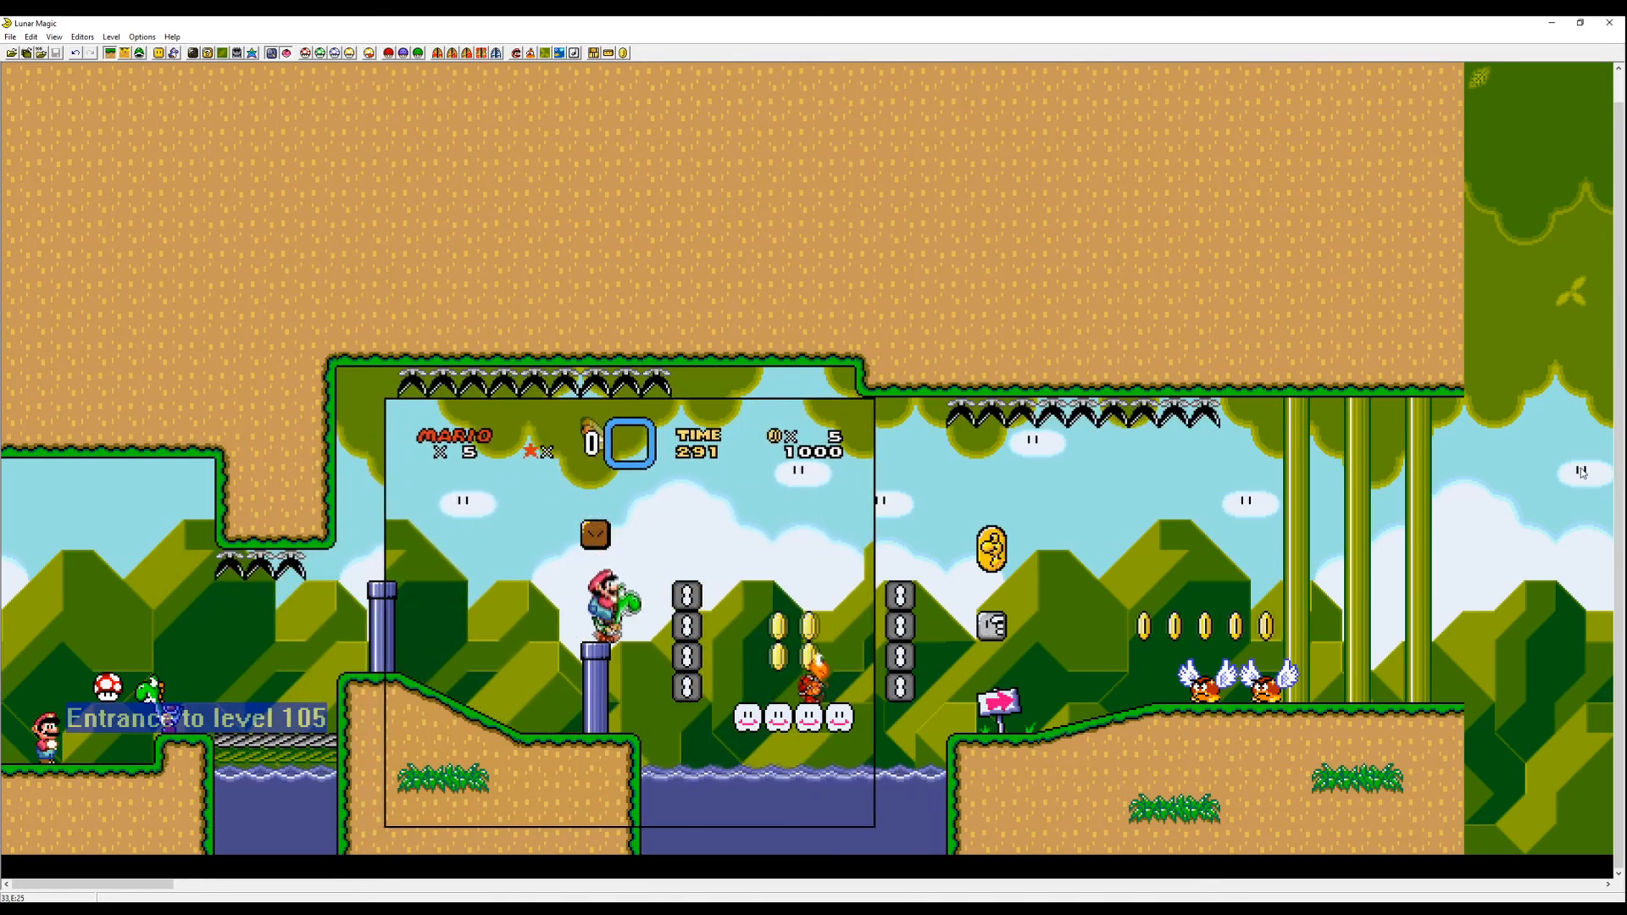
key("z")
key("Left")
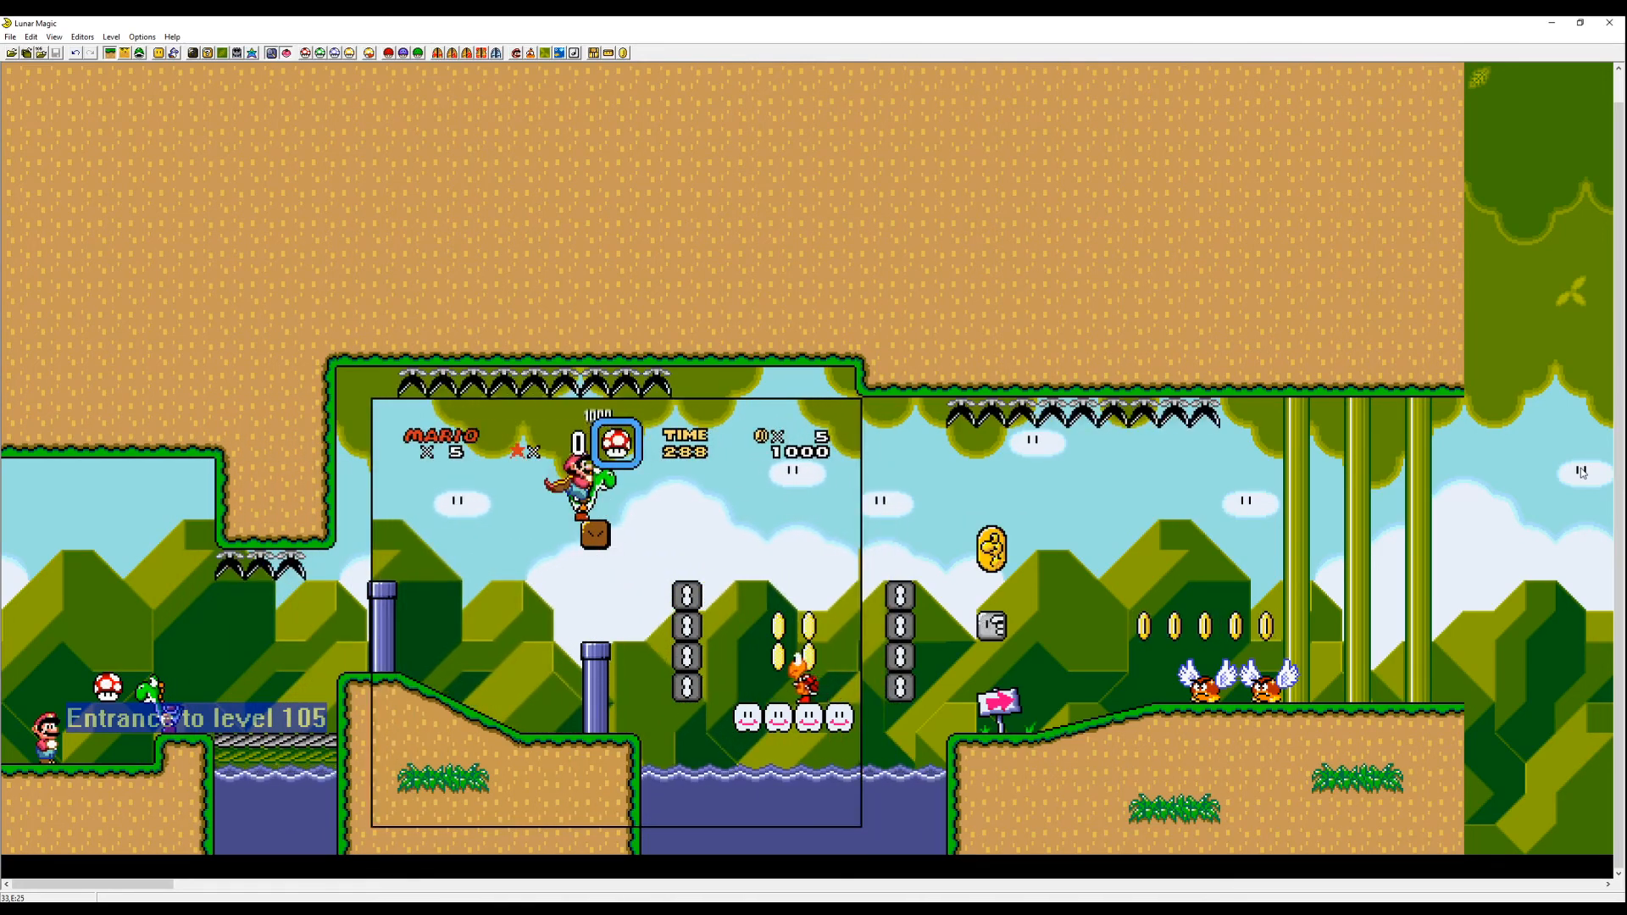
key("Right")
key("Left")
key("z")
key("Right")
key("z")
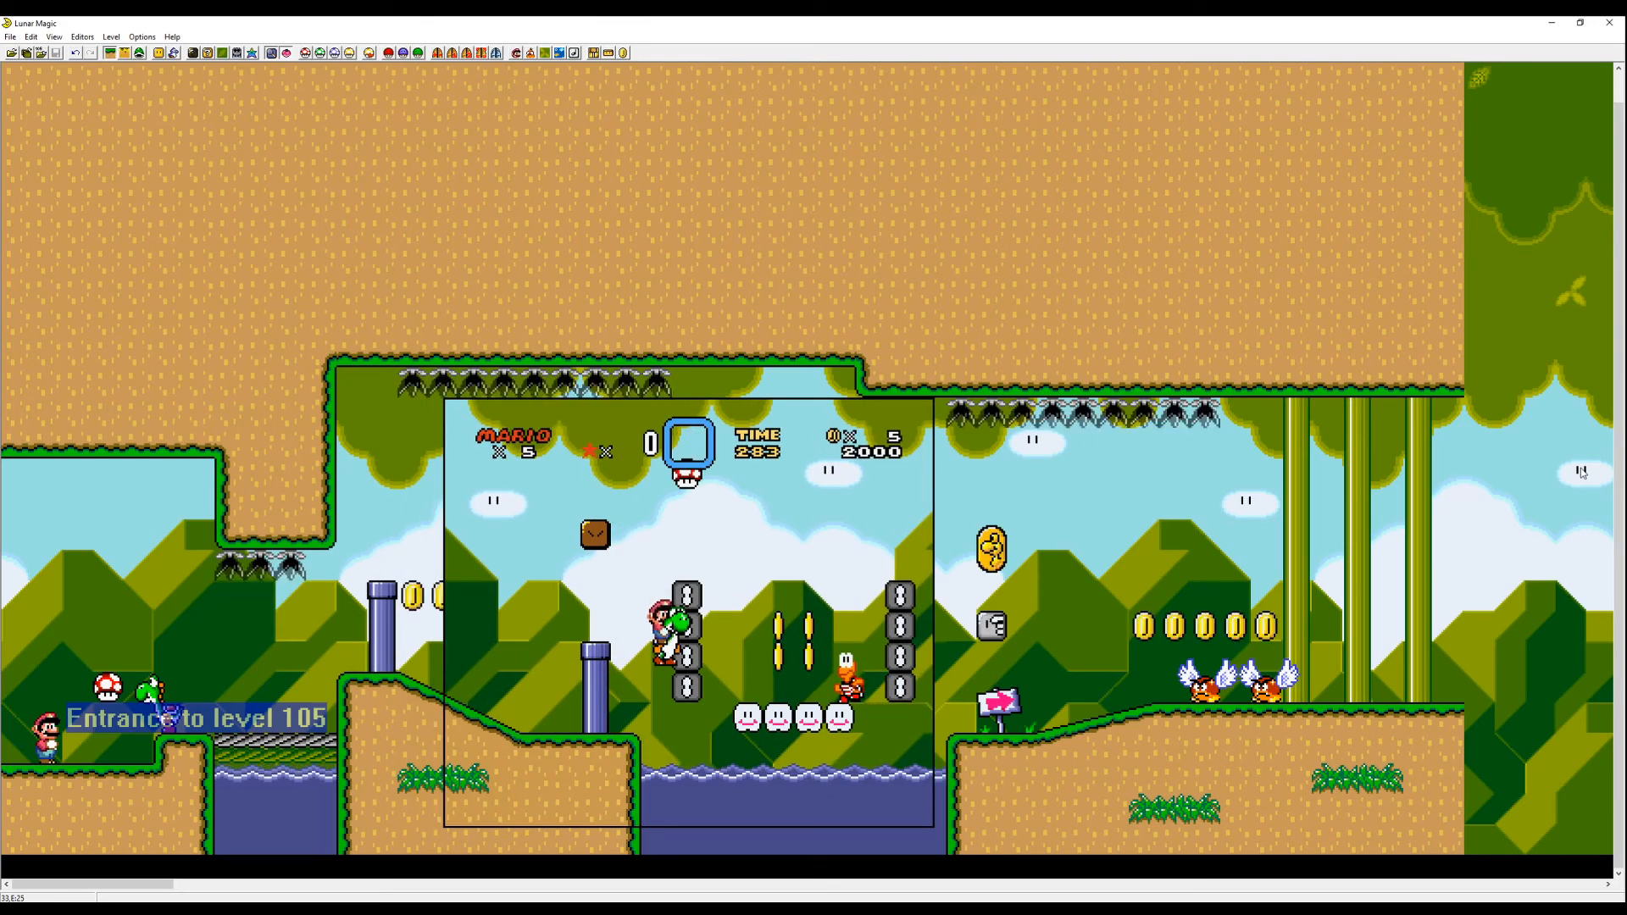
key("Right")
key("Left")
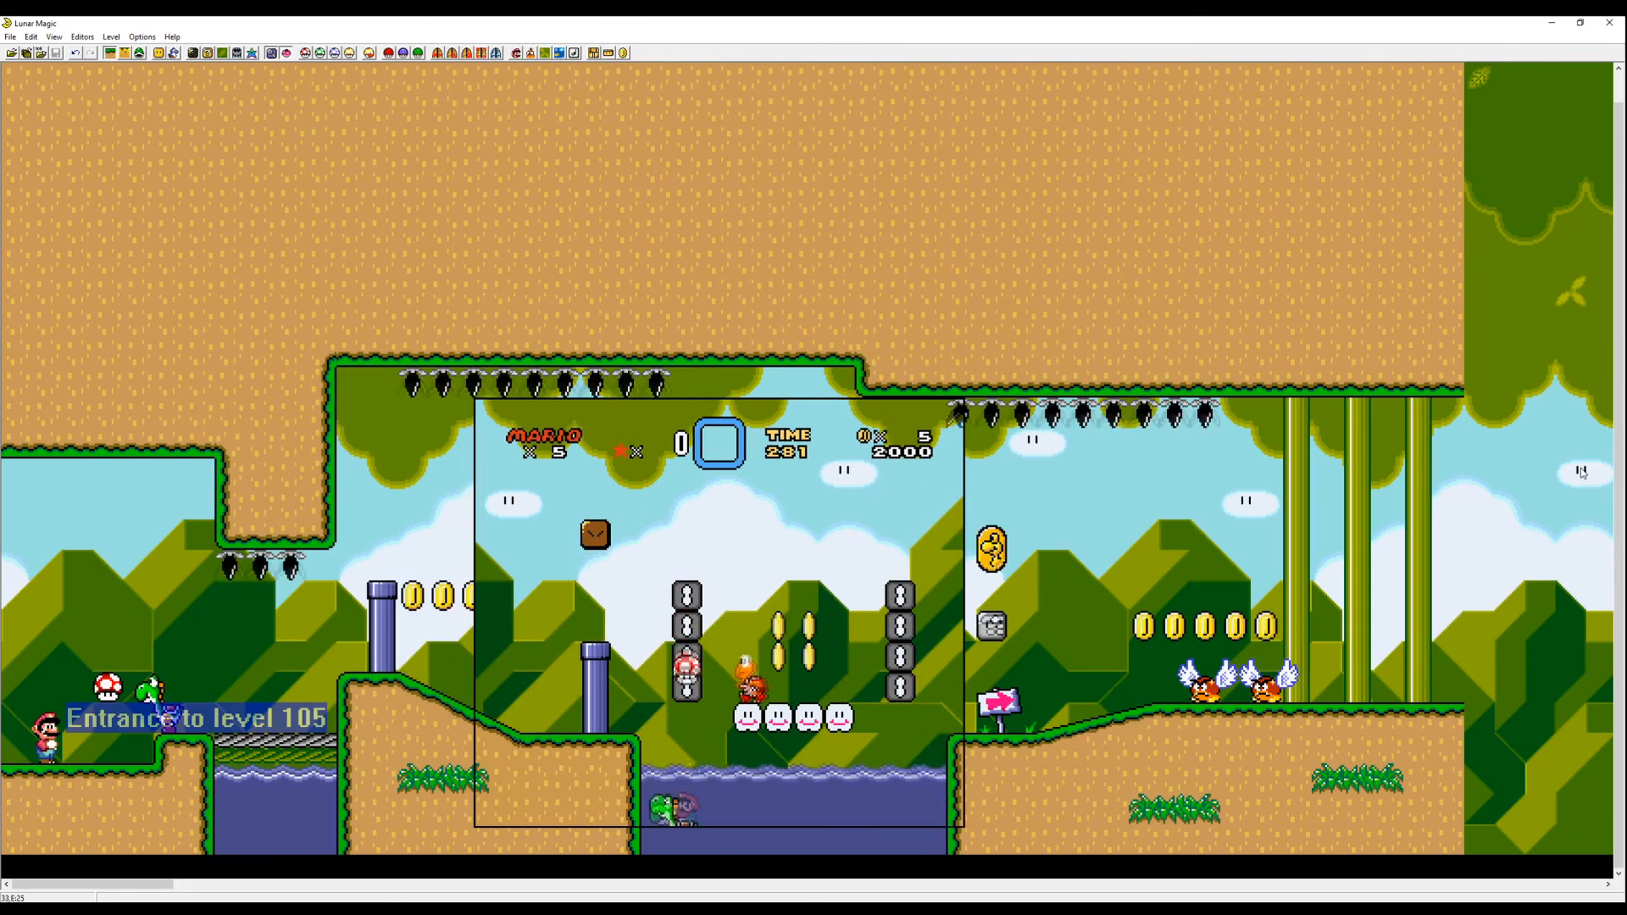
key("z")
key("Right")
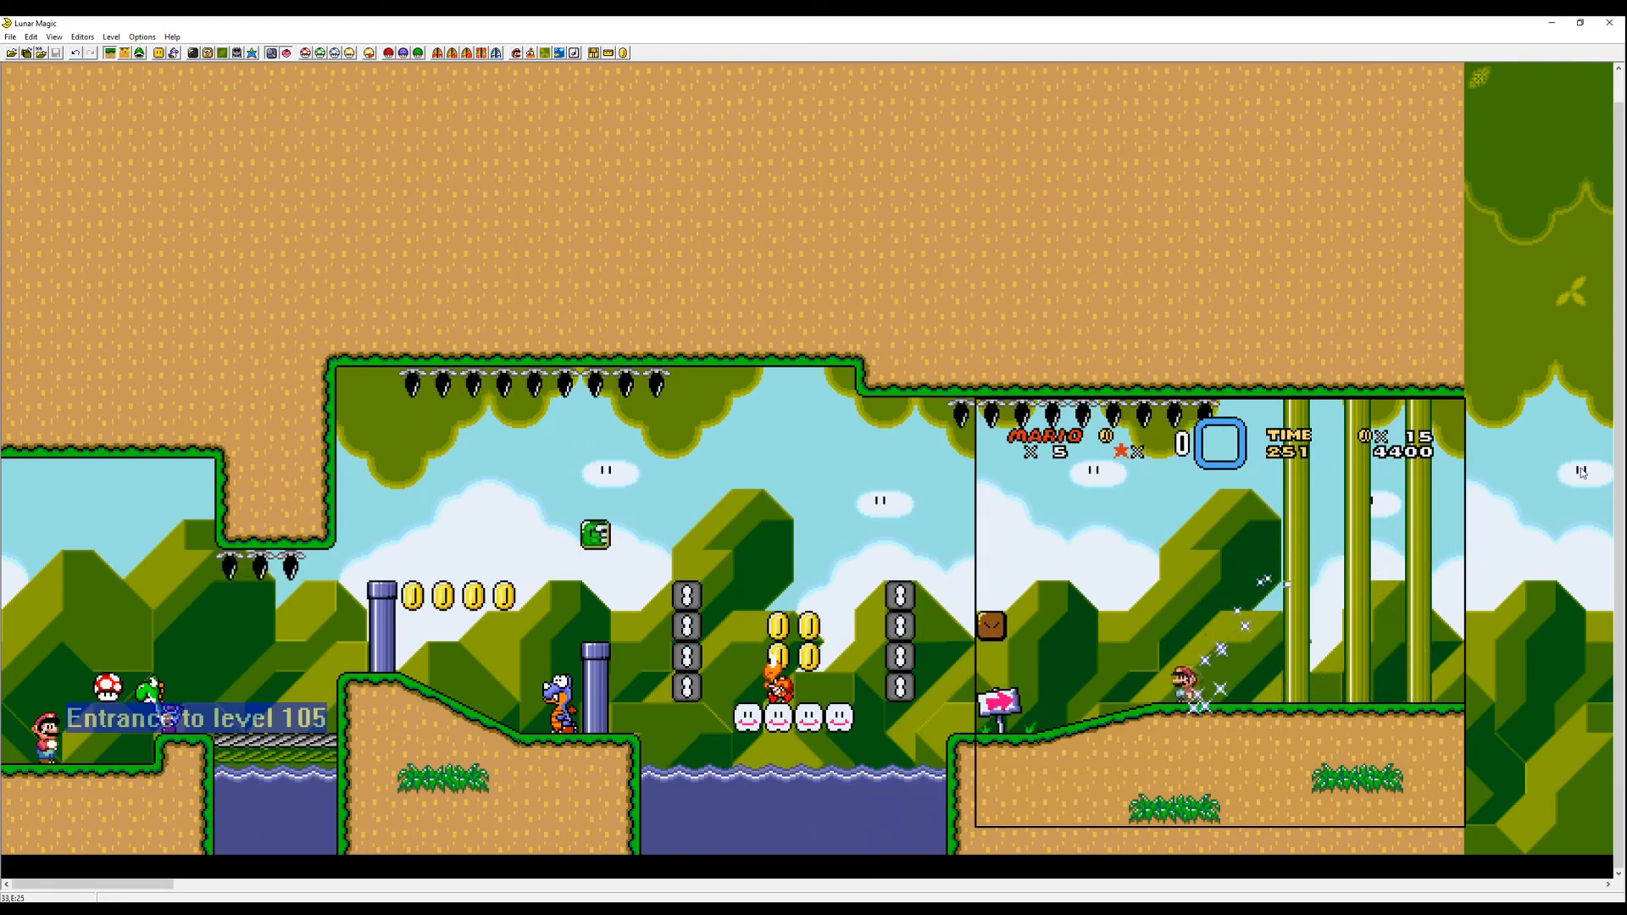
- Open and close the Map16 editor, and save level 105
left_click(218, 55)
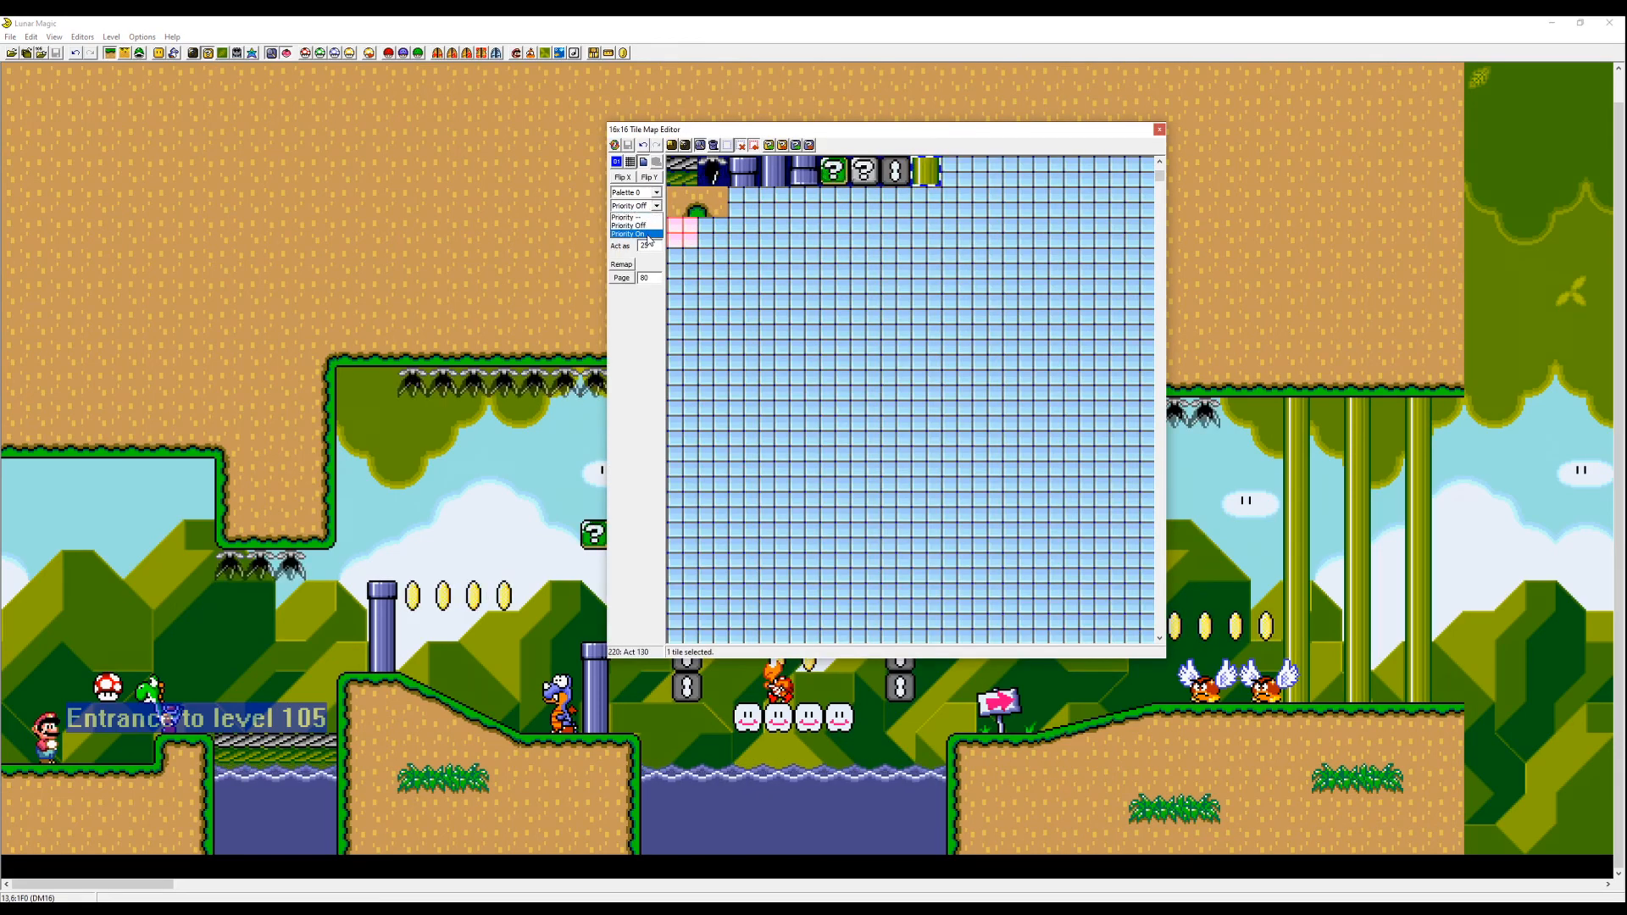
left_click(1160, 129)
key("ctrl+s")
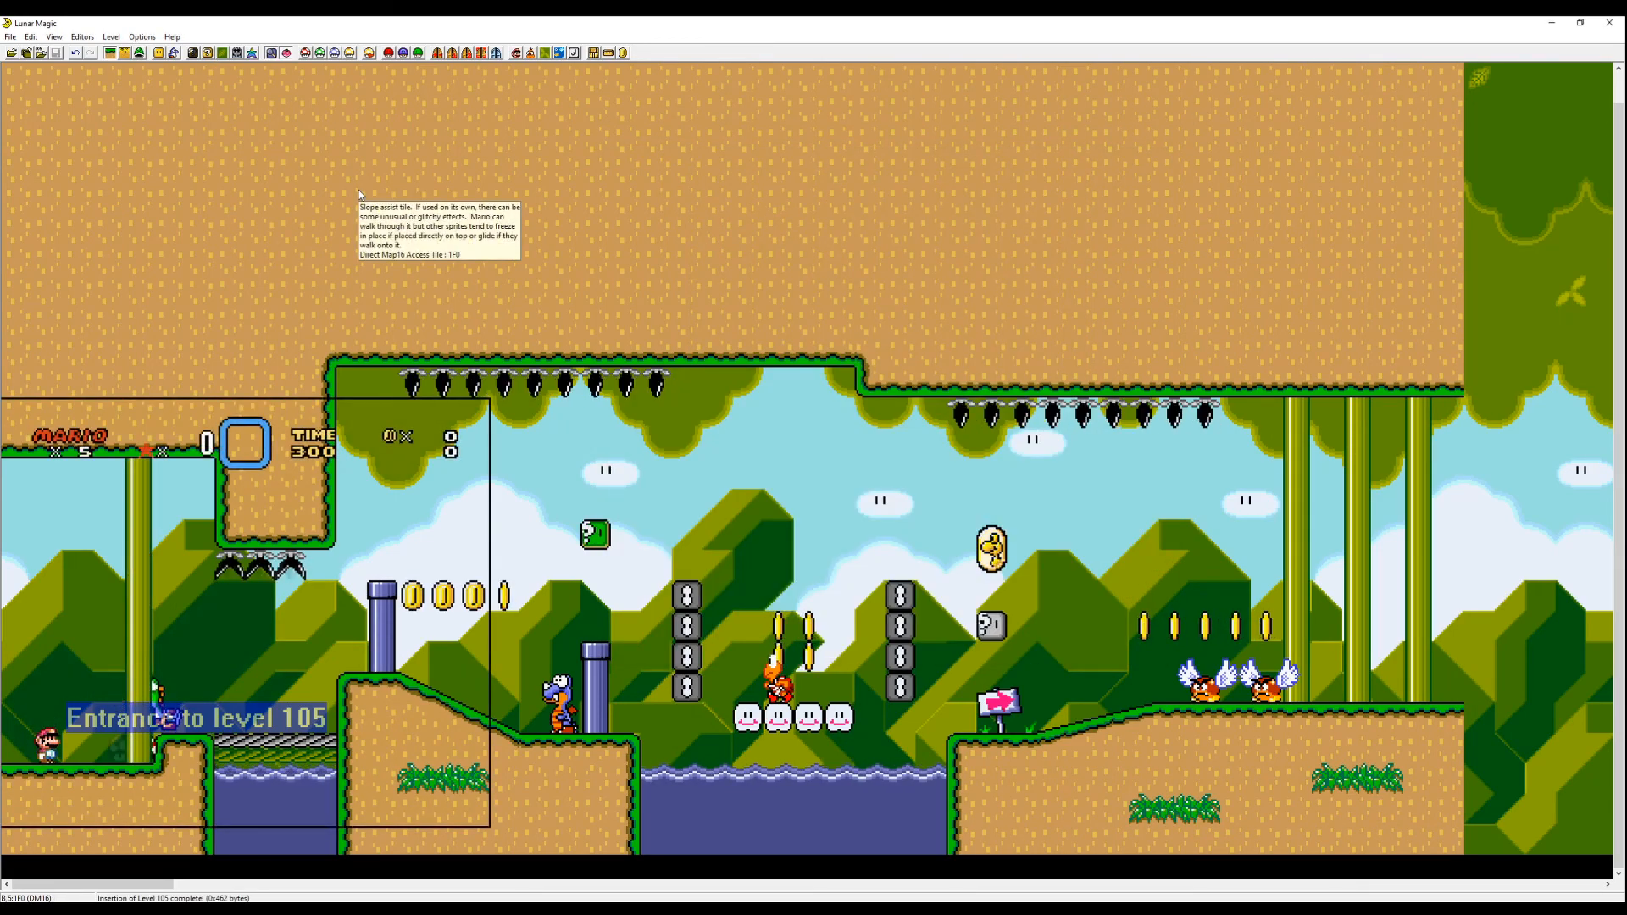